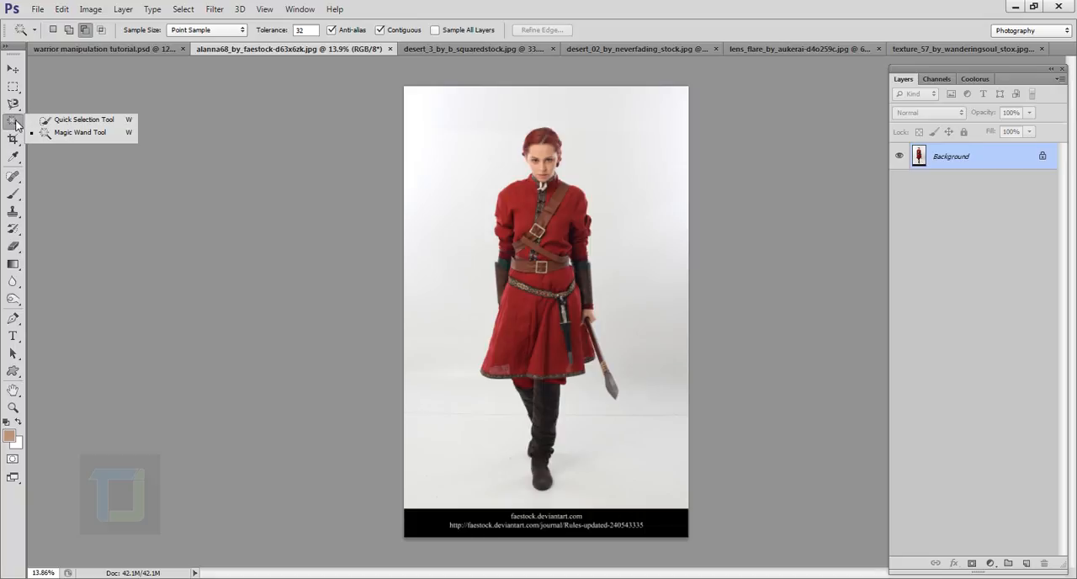
# - Select the woman's red outfit and boots with the Quick Selection tool in add mode, using a brush size of 175
pyautogui.click(79, 120)
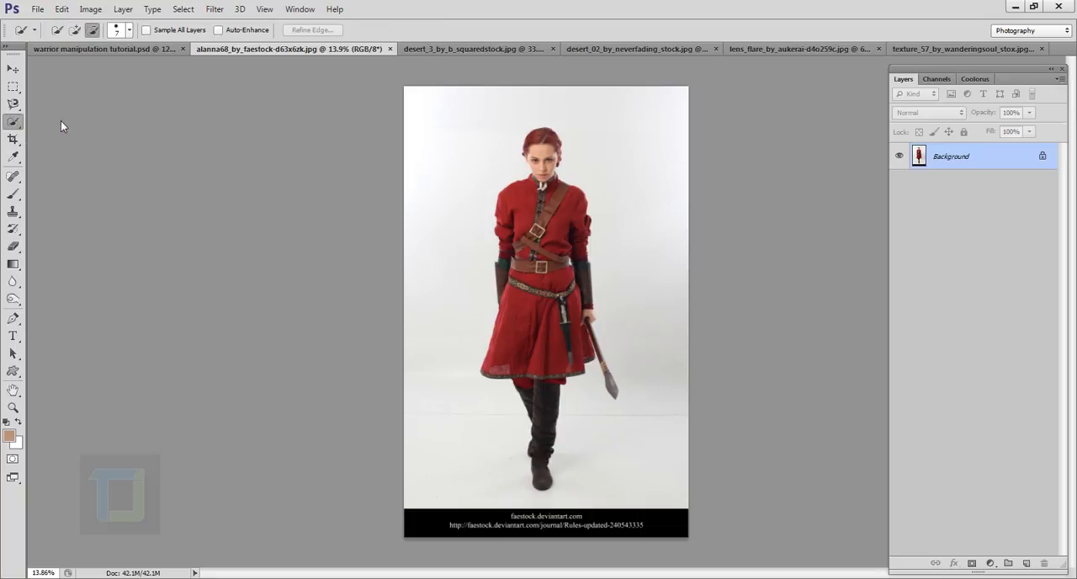
pyautogui.scroll(1, 485, 158)
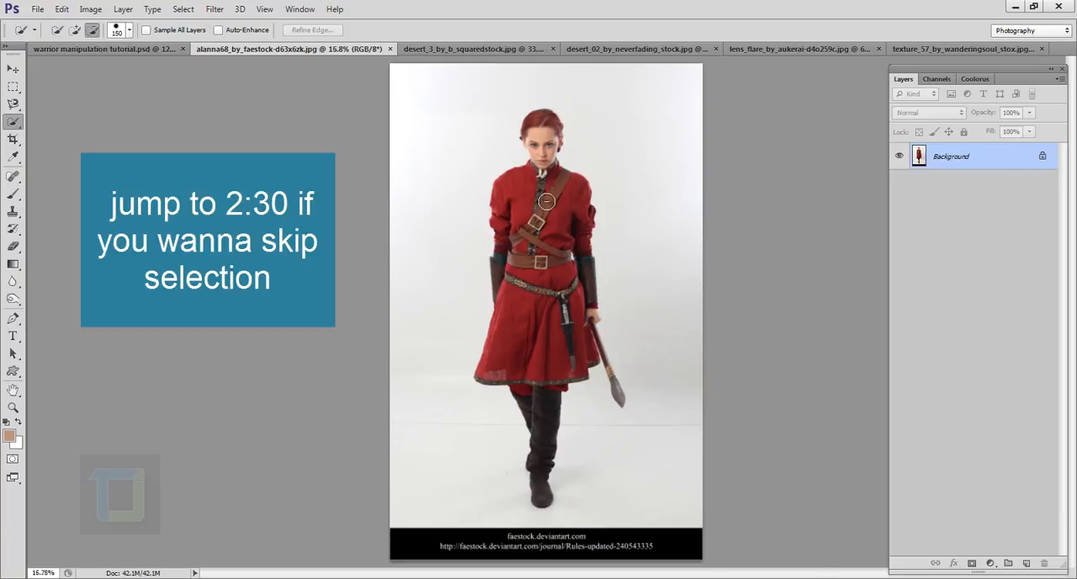
pyautogui.scroll(1, 546, 204)
pyautogui.press('[')
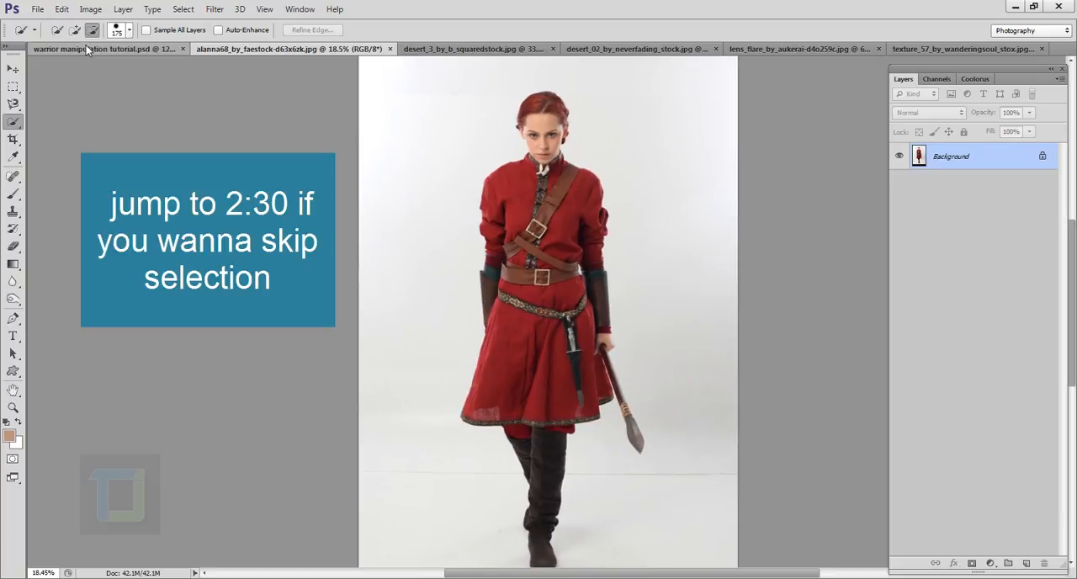
pyautogui.click(75, 30)
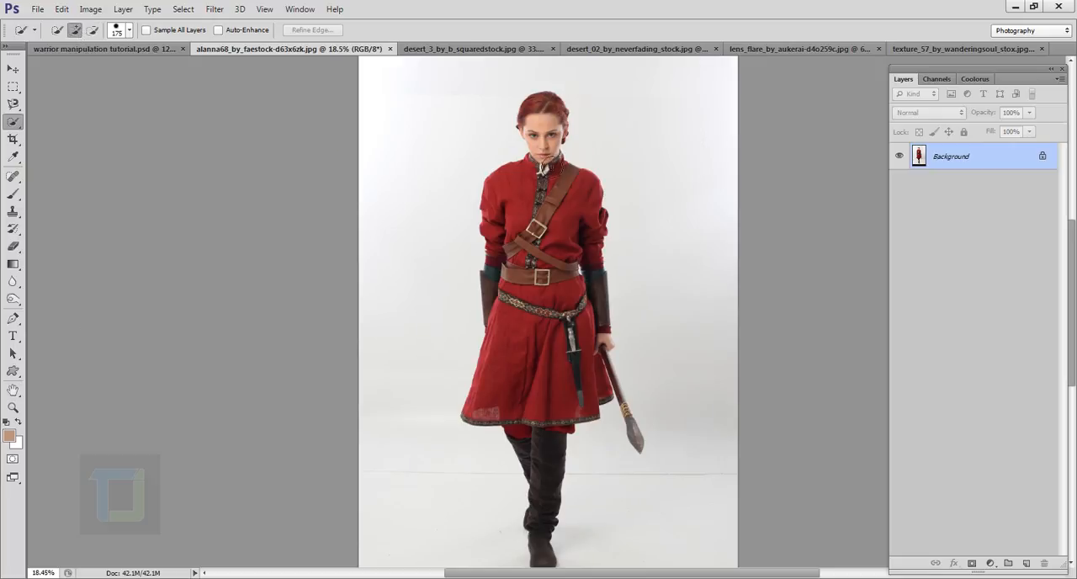
pyautogui.moveTo(552, 196)
pyautogui.mouseDown()
pyautogui.moveTo(547, 353)
pyautogui.moveTo(562, 402)
pyautogui.moveTo(541, 230)
pyautogui.mouseUp()
pyautogui.scroll(3, 521, 302)
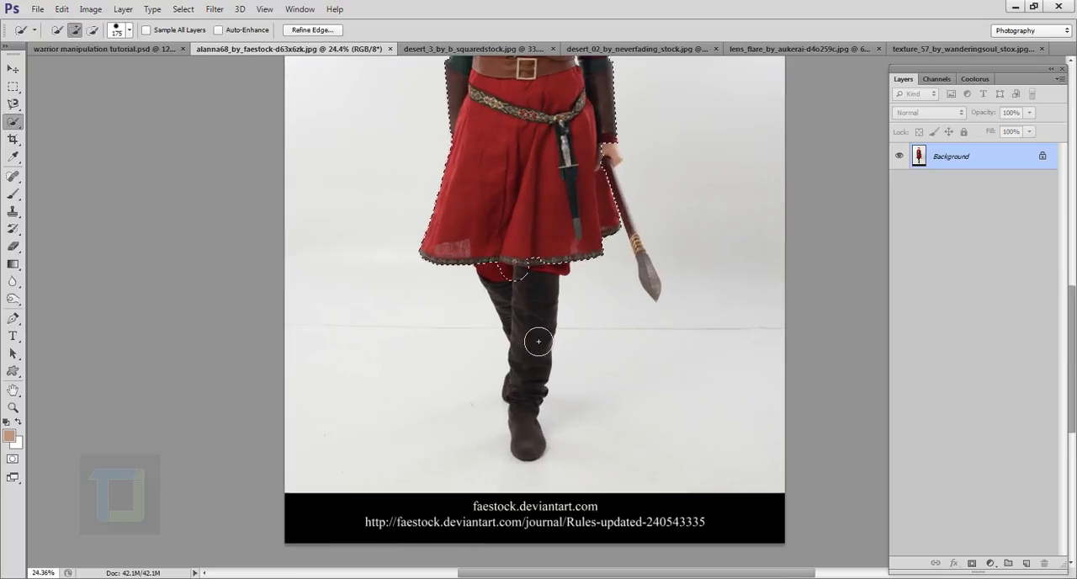
pyautogui.moveTo(536, 342); pyautogui.dragTo(534, 370)
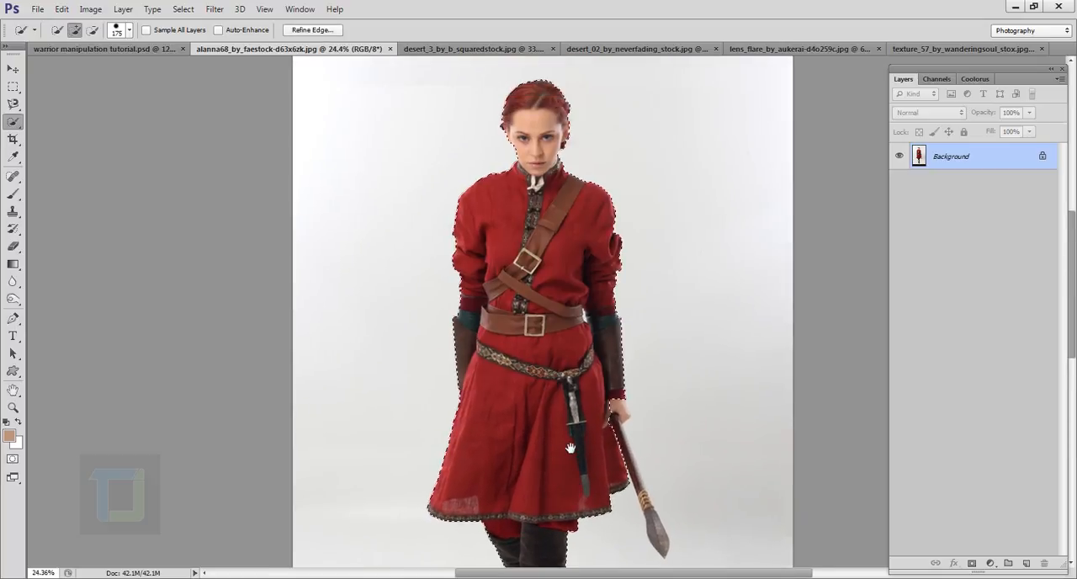
# - Extend the quick selection over the woman's hand that grips the spear
pyautogui.scroll(2, 562, 191)
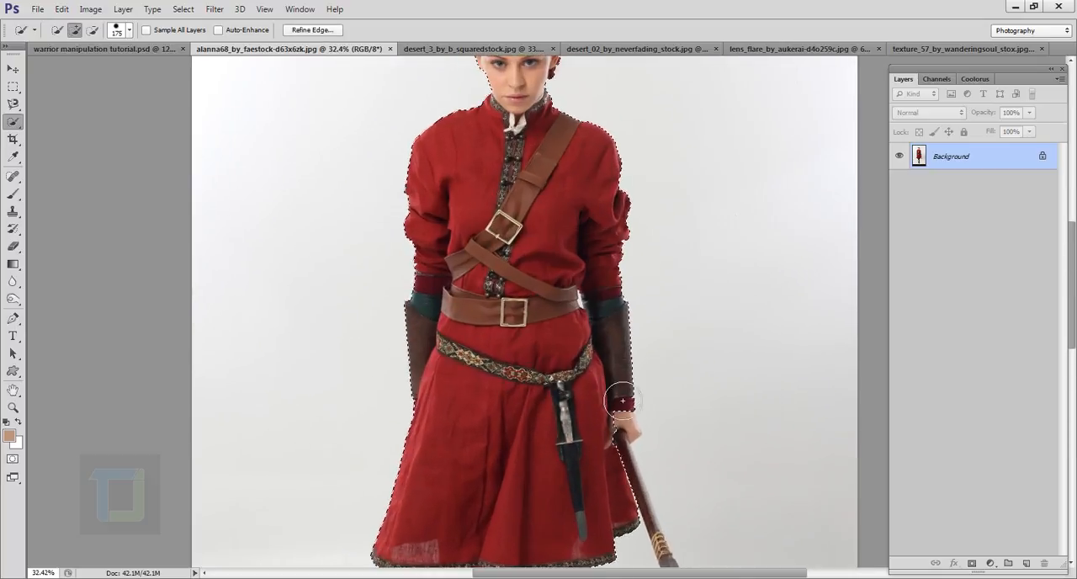
pyautogui.moveTo(589, 420); pyautogui.dragTo(605, 483)
pyautogui.scroll(2, 605, 483)
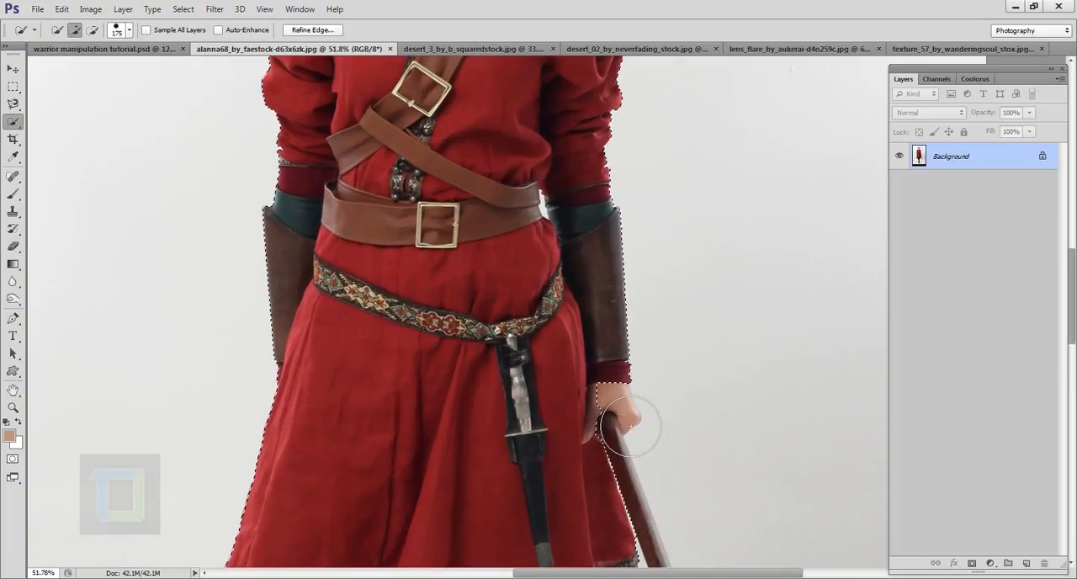
pyautogui.moveTo(554, 230); pyautogui.dragTo(599, 575)
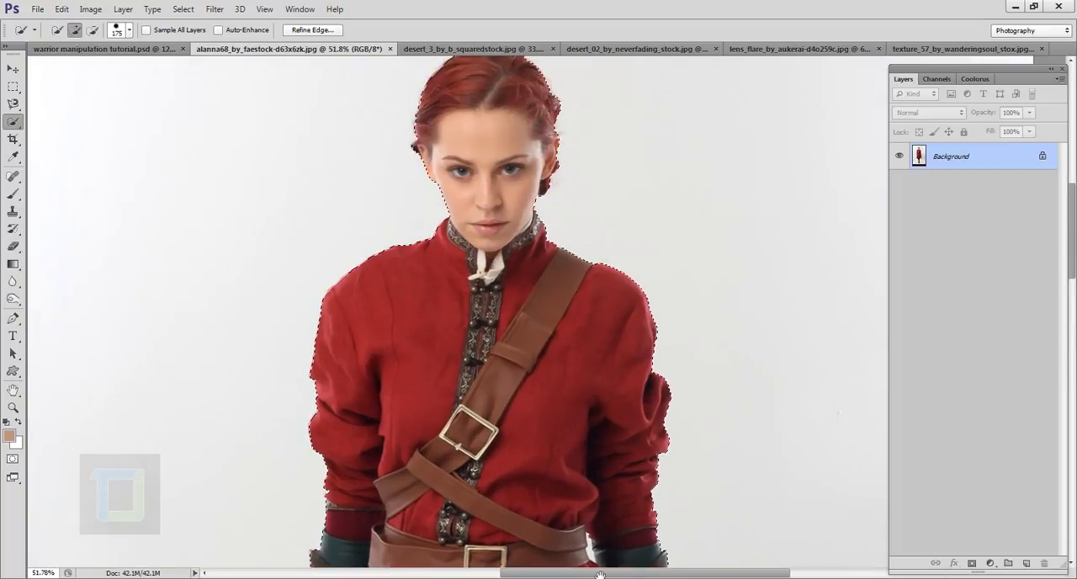
pyautogui.moveTo(504, 185); pyautogui.dragTo(508, 348)
pyautogui.moveTo(518, 538); pyautogui.dragTo(541, 120)
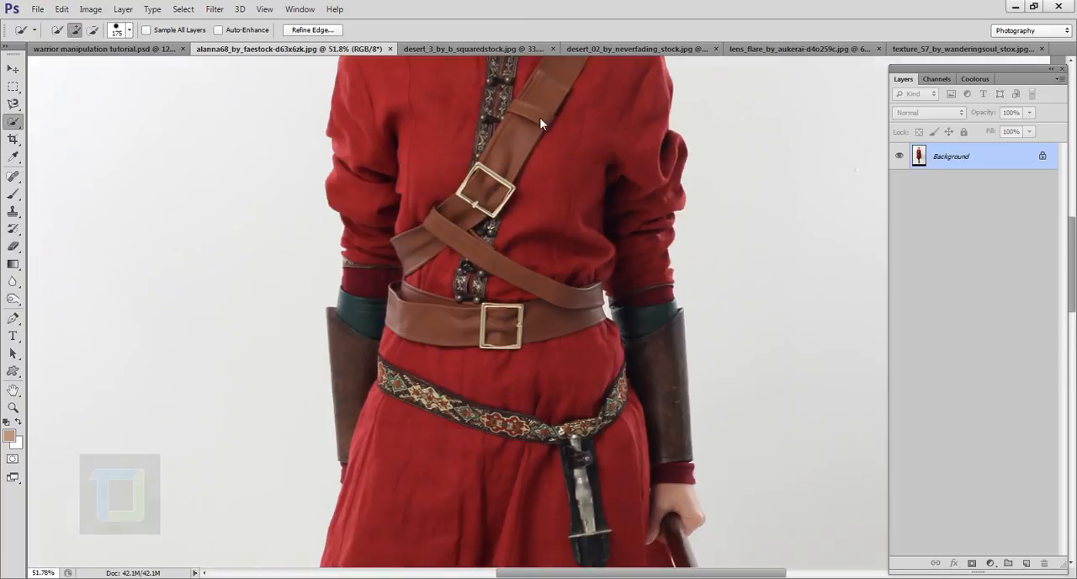
pyautogui.moveTo(572, 404)
pyautogui.mouseDown()
pyautogui.moveTo(580, 126)
pyautogui.moveTo(549, 143)
pyautogui.moveTo(413, 429)
pyautogui.mouseUp()
pyautogui.scroll(4, 527, 387)
pyautogui.scroll(3, 564, 319)
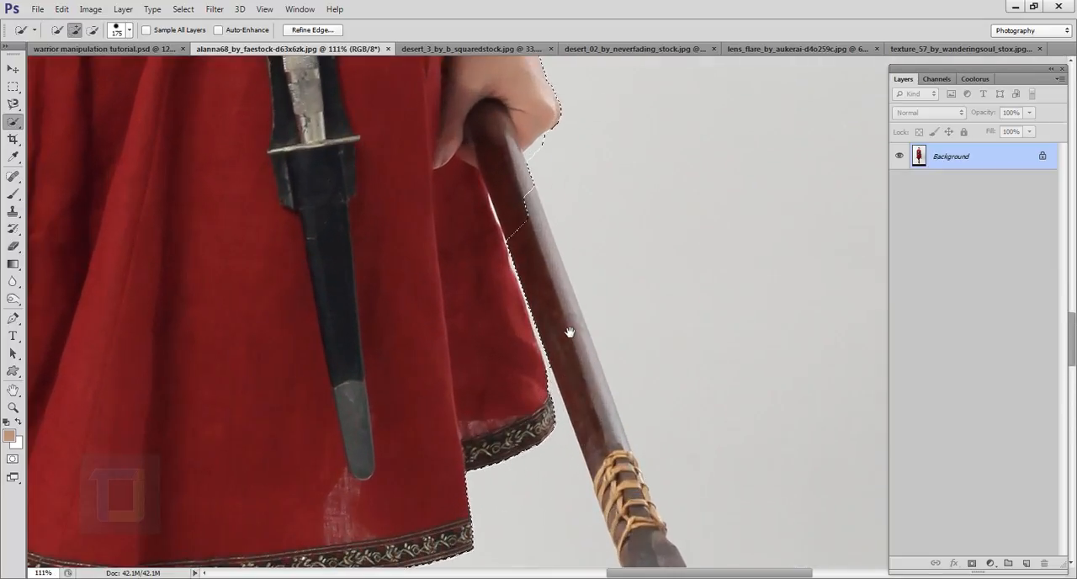
pyautogui.moveTo(565, 320); pyautogui.dragTo(584, 233)
pyautogui.scroll(-4, 666, 572)
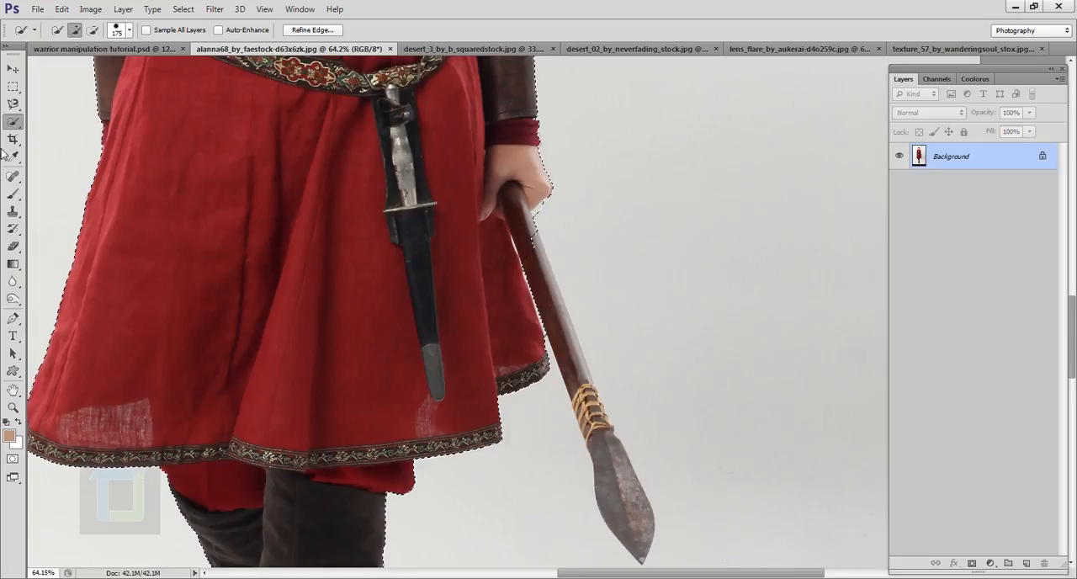
# - Add the spear's shaft and blade to the selection by tracing their outline with the Magnetic Lasso tool
pyautogui.click(12, 103)
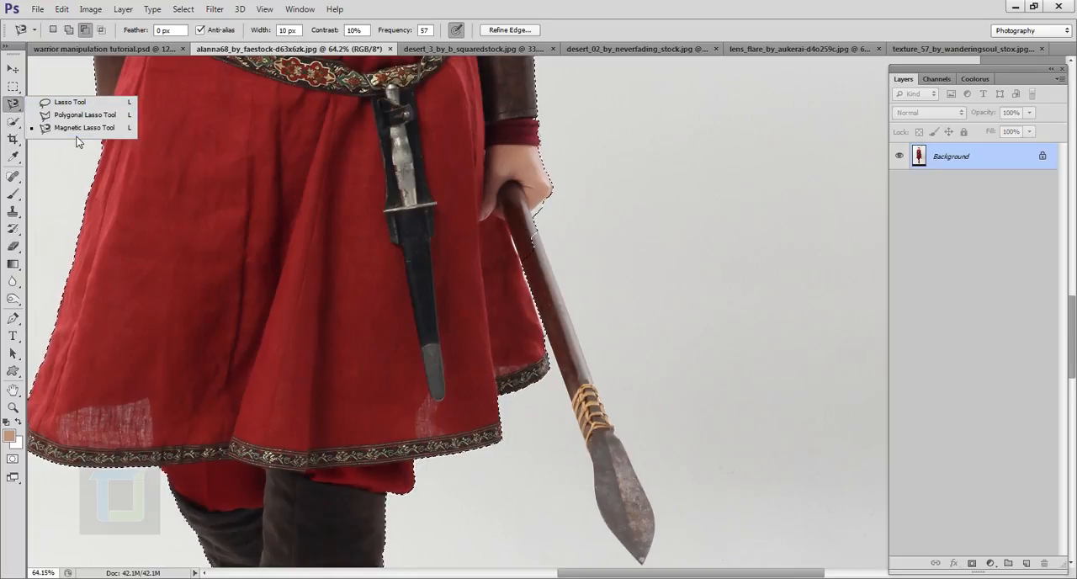
pyautogui.click(72, 128)
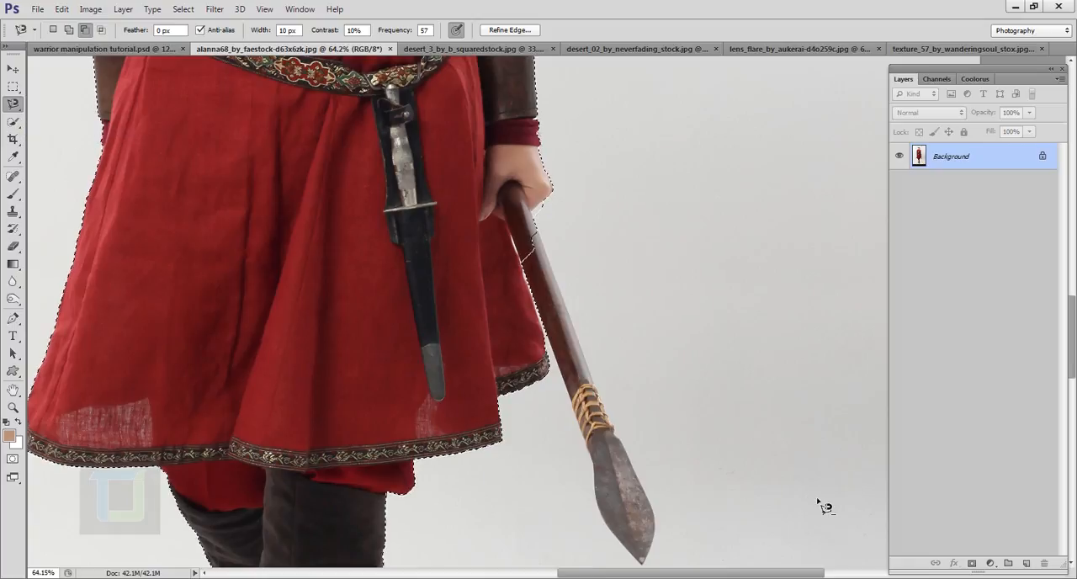
pyautogui.click(69, 31)
pyautogui.scroll(3, 770, 406)
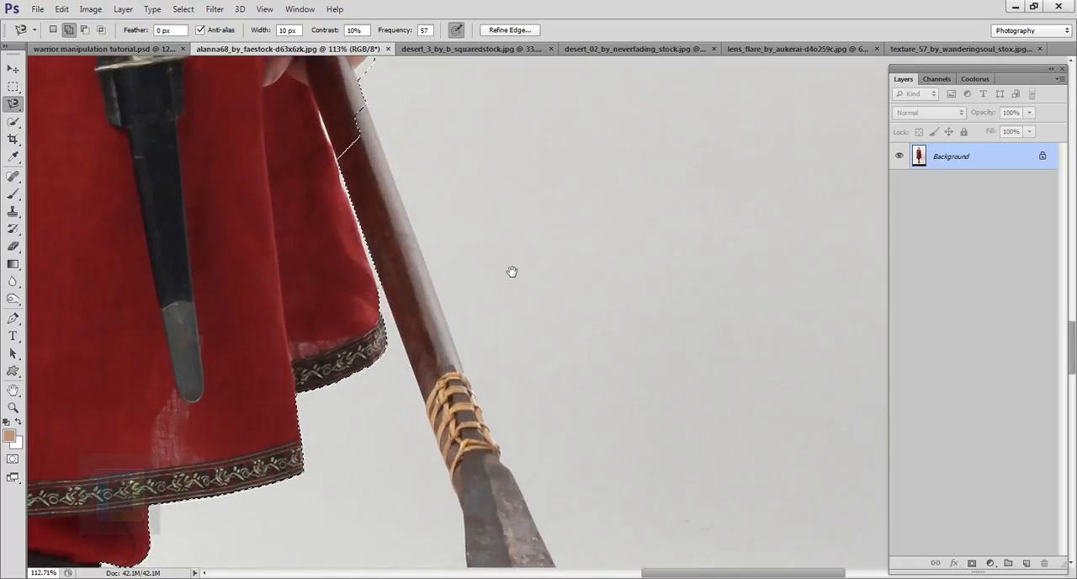
pyautogui.moveTo(511, 272); pyautogui.dragTo(633, 340)
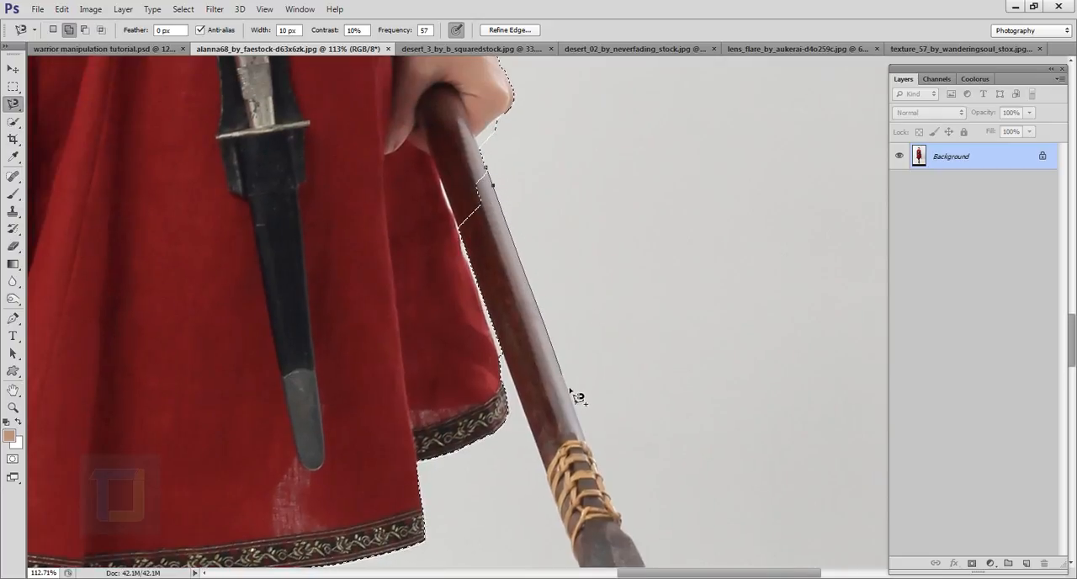
pyautogui.moveTo(578, 397); pyautogui.dragTo(524, 241)
pyautogui.moveTo(594, 399); pyautogui.dragTo(499, 199)
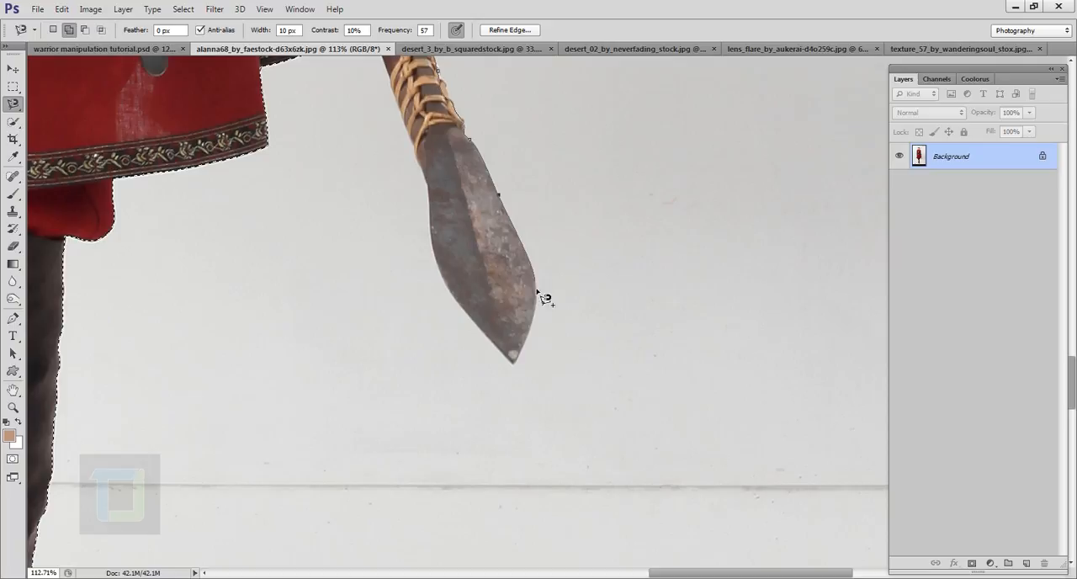
pyautogui.click(515, 363)
pyautogui.moveTo(425, 160); pyautogui.dragTo(486, 381)
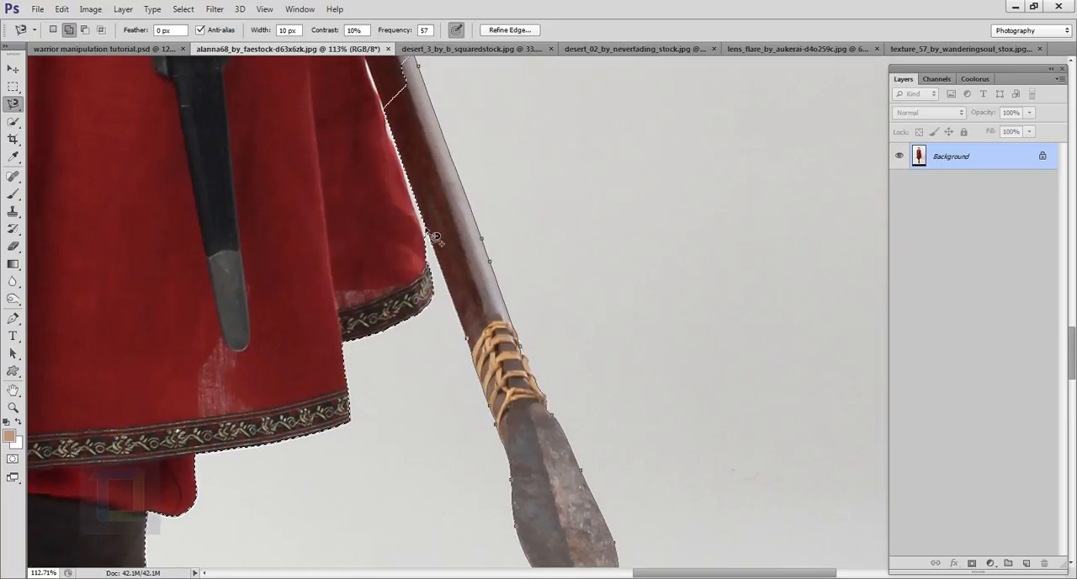
pyautogui.moveTo(435, 238); pyautogui.dragTo(481, 360)
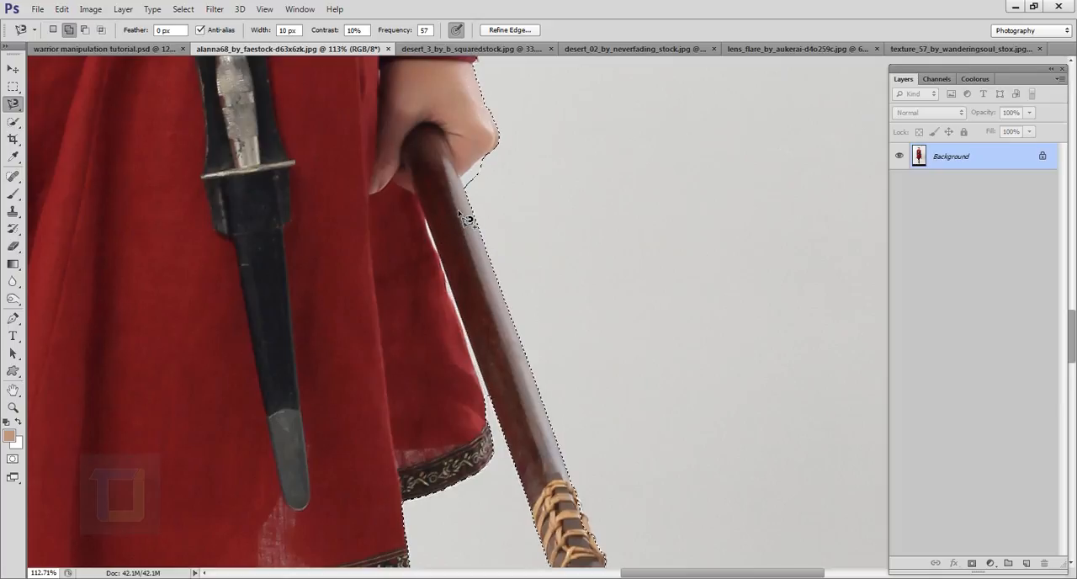
# - Subtract the white background gap between the dress and the spear shaft from the selection with the Magnetic Lasso
pyautogui.scroll(-3, 467, 218)
pyautogui.moveTo(531, 558); pyautogui.dragTo(496, 284)
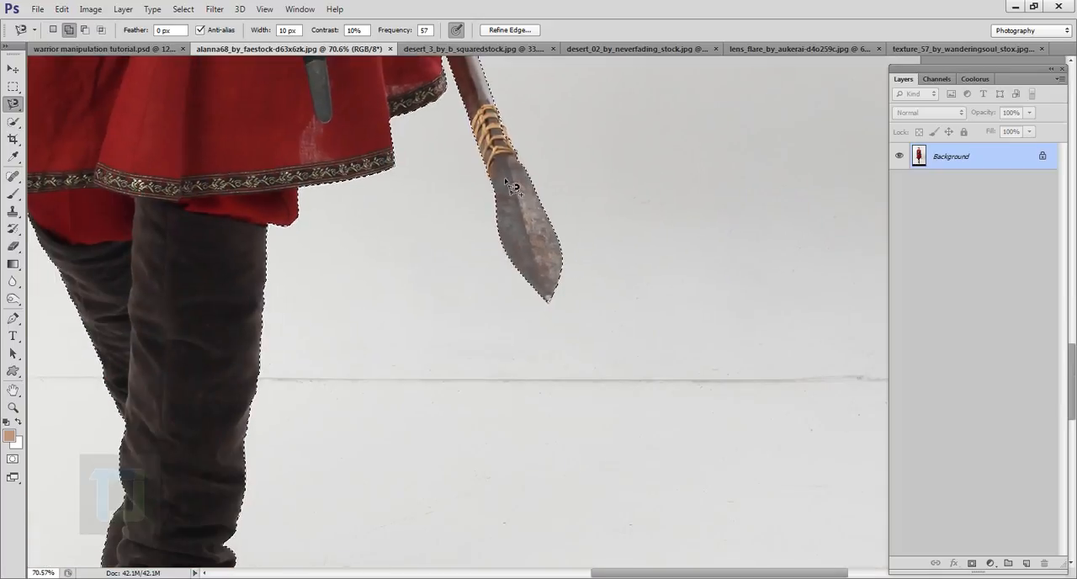
pyautogui.moveTo(468, 187); pyautogui.dragTo(557, 486)
pyautogui.scroll(5, 551, 378)
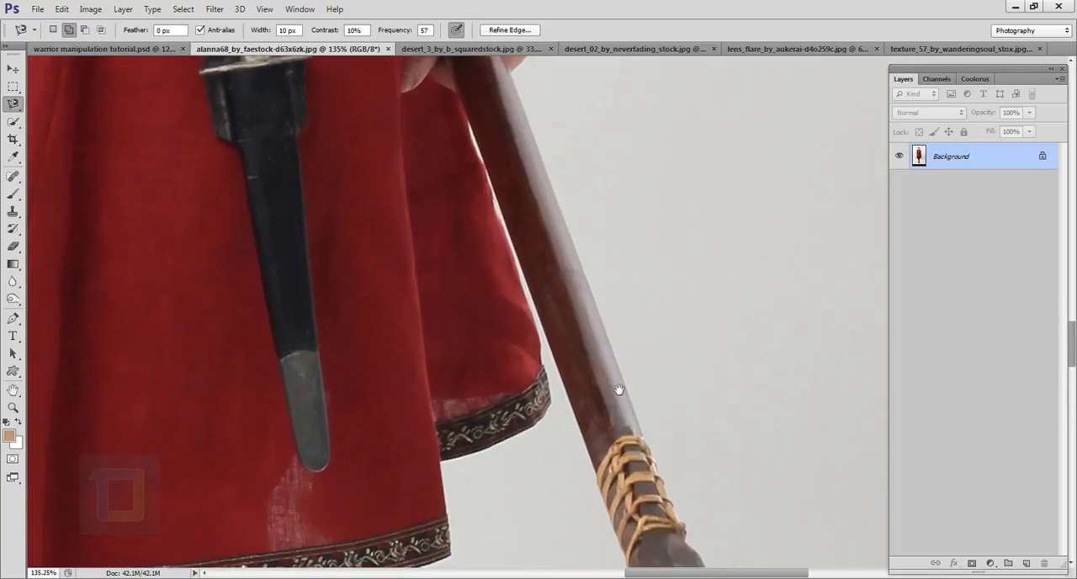
pyautogui.moveTo(557, 374); pyautogui.dragTo(563, 460)
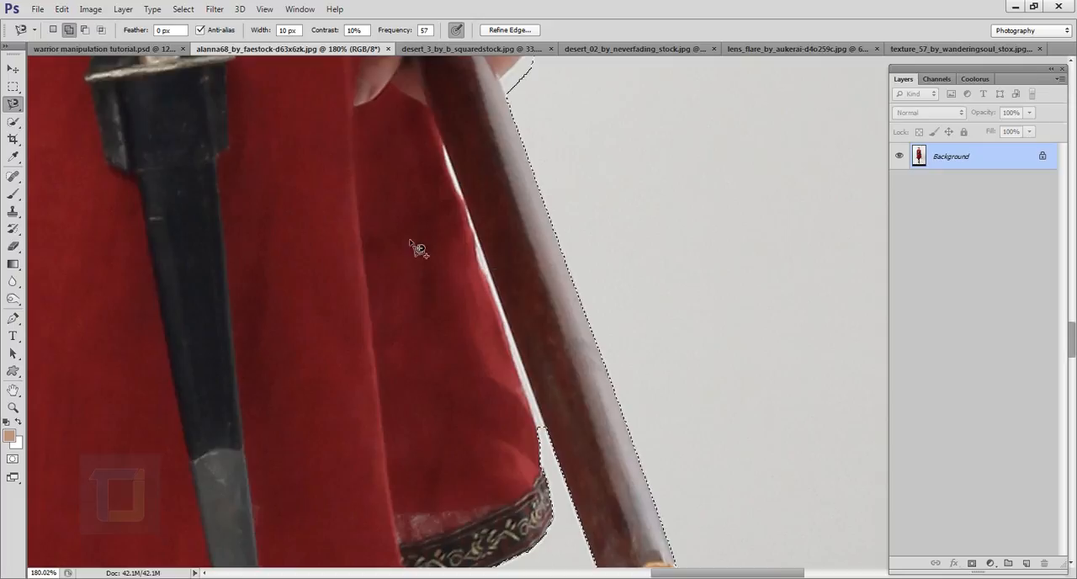
pyautogui.click(86, 34)
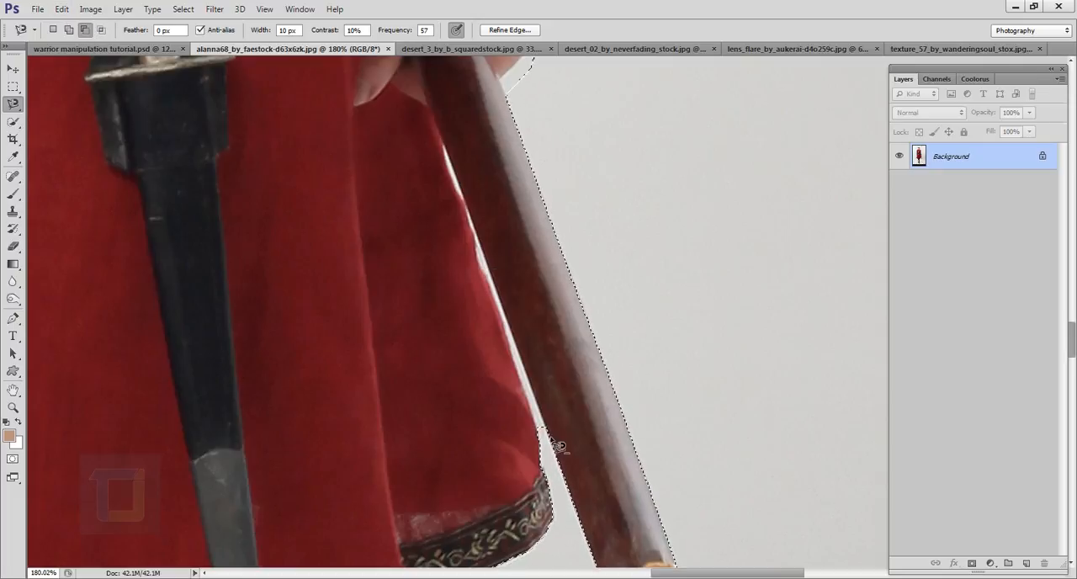
pyautogui.click(519, 371)
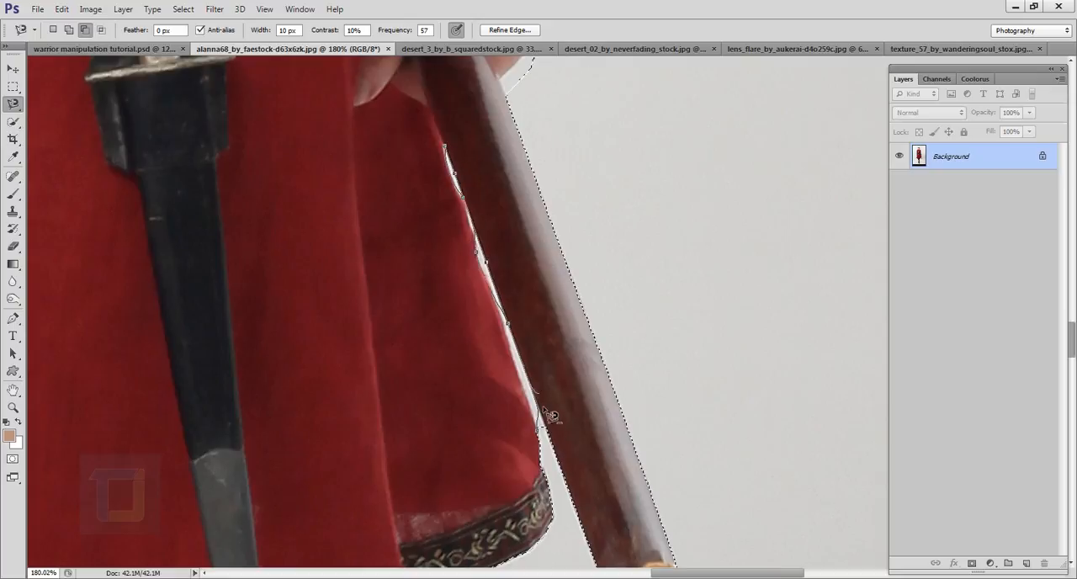
pyautogui.click(549, 460)
# - Subtract the small white gap between the belt and the sleeve from the selection
pyautogui.scroll(9, 550, 399)
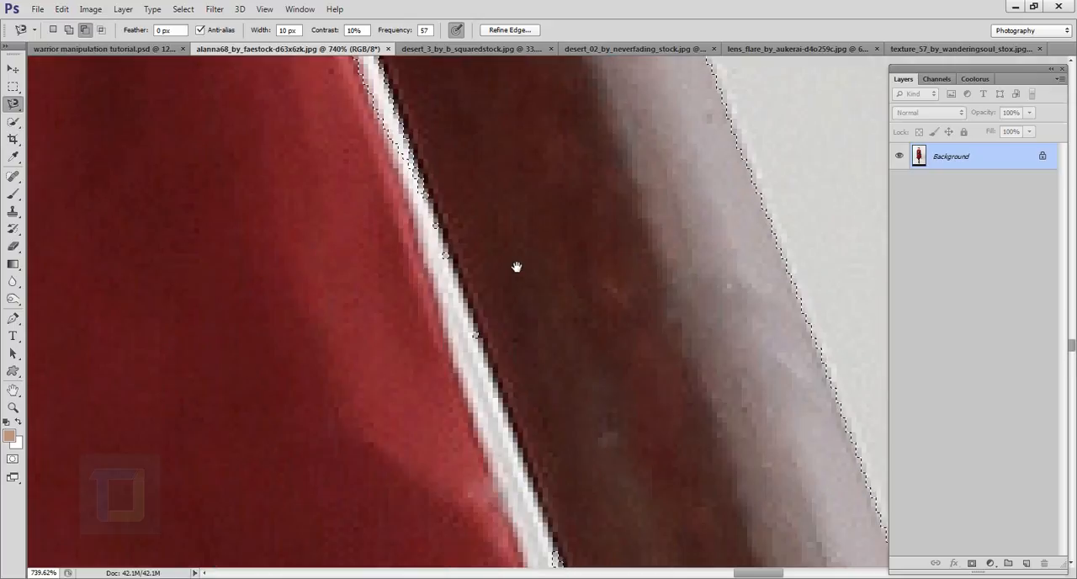
pyautogui.moveTo(516, 267); pyautogui.dragTo(595, 570)
pyautogui.moveTo(508, 288); pyautogui.dragTo(596, 501)
pyautogui.moveTo(566, 335); pyautogui.dragTo(642, 536)
pyautogui.scroll(-8, 596, 414)
pyautogui.scroll(2, 649, 396)
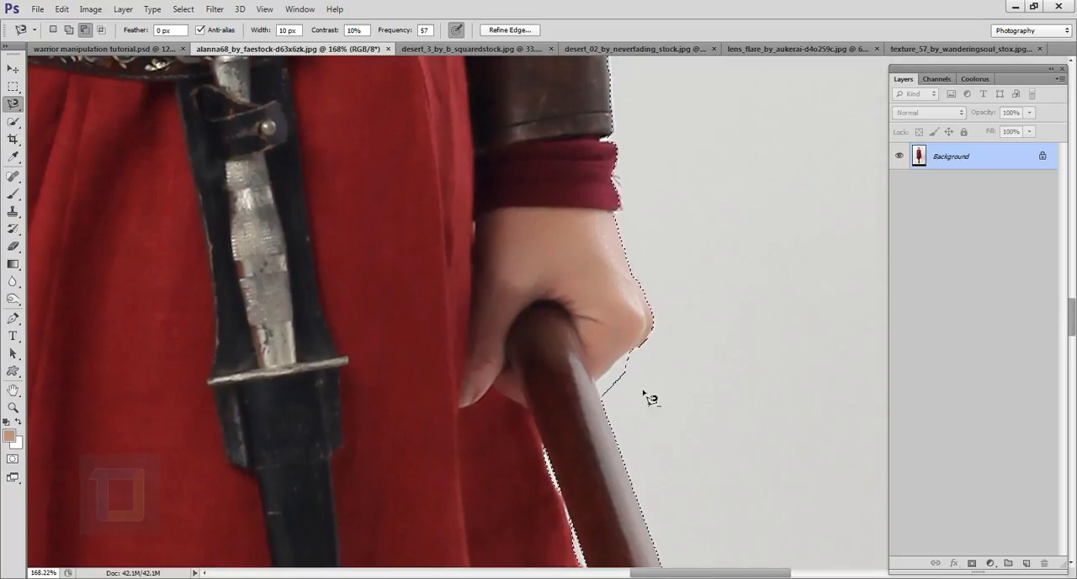
pyautogui.scroll(4, 592, 405)
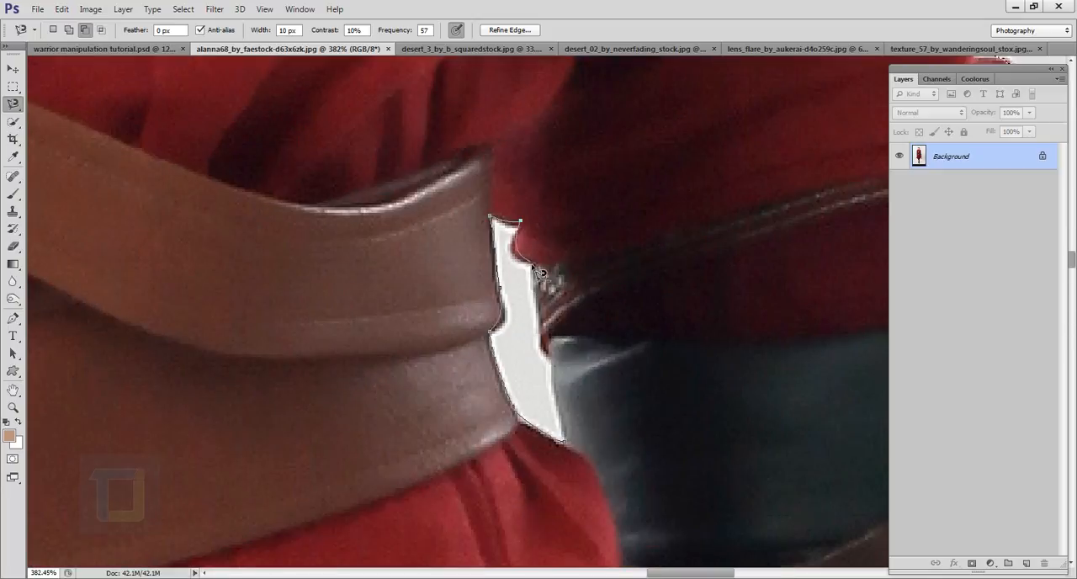
pyautogui.click(565, 443)
# - Trim the remaining background sliver beside the spear shaft out of the selection along the dress edge
pyautogui.scroll(-8, 558, 450)
pyautogui.scroll(7, 575, 284)
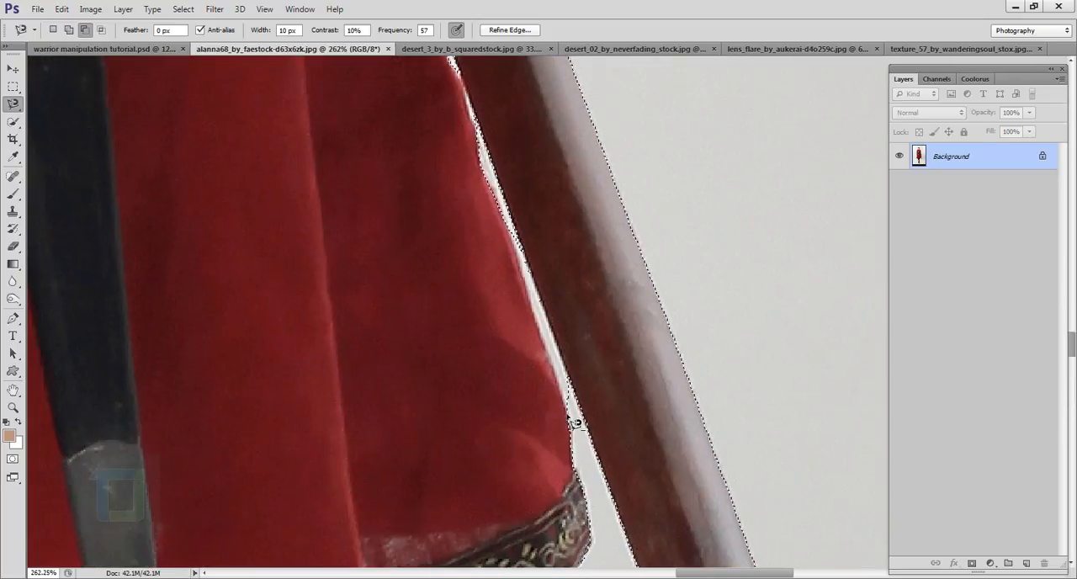
pyautogui.click(477, 158)
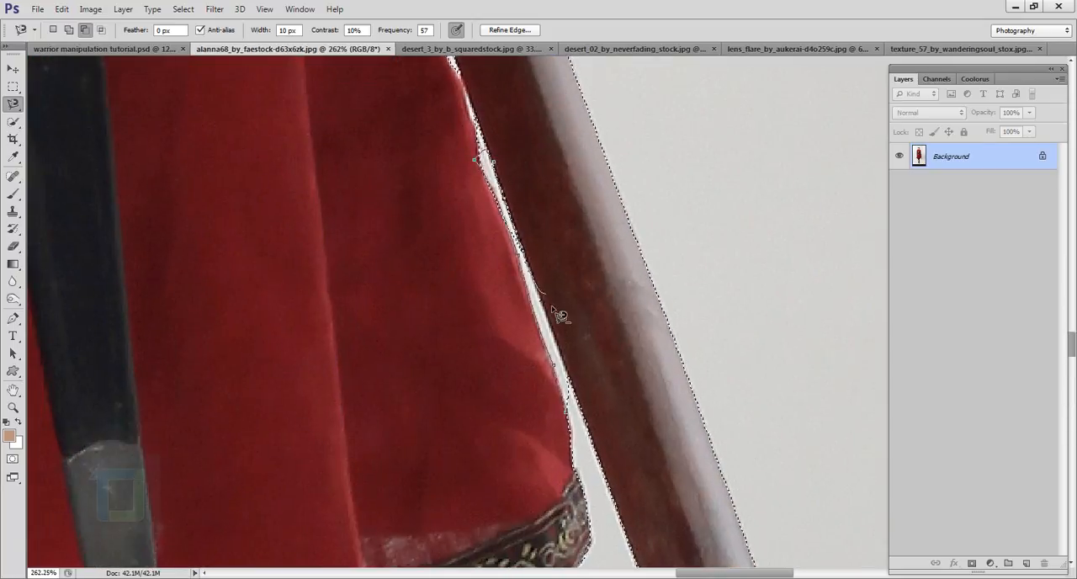
pyautogui.scroll(-5, 589, 445)
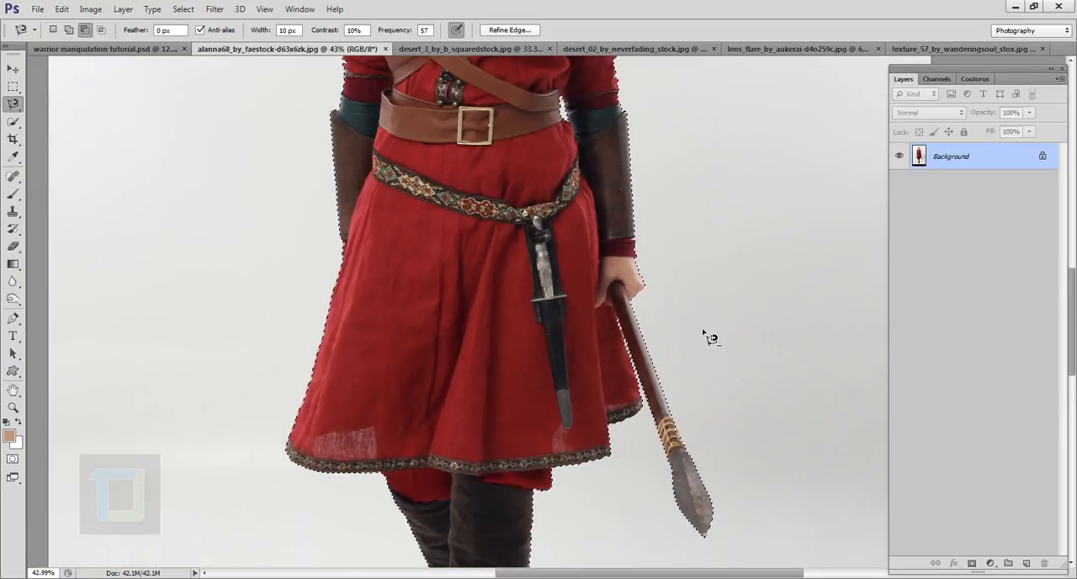
pyautogui.scroll(-2, 710, 332)
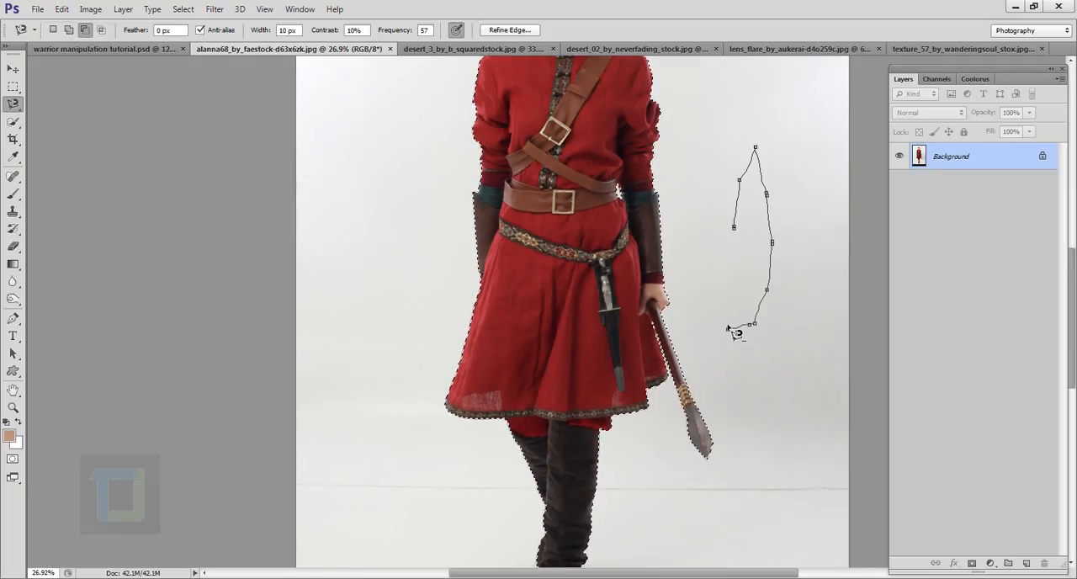
pyautogui.press('BackSpace')
pyautogui.press('BackSpace')
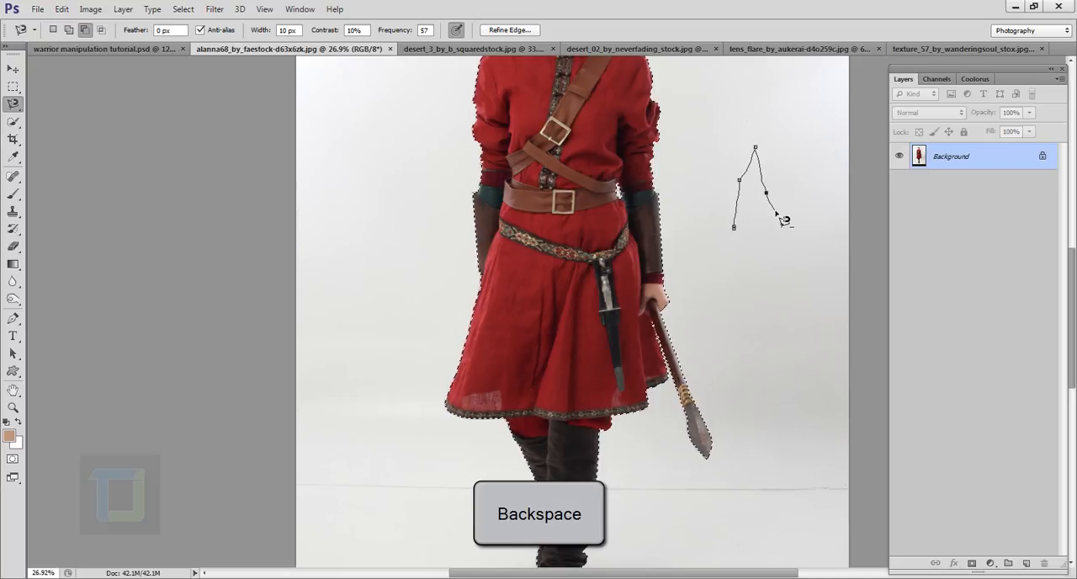
pyautogui.press('BackSpace')
pyautogui.press('BackSpace')
pyautogui.press('BackSpace')
pyautogui.press('BackSpace')
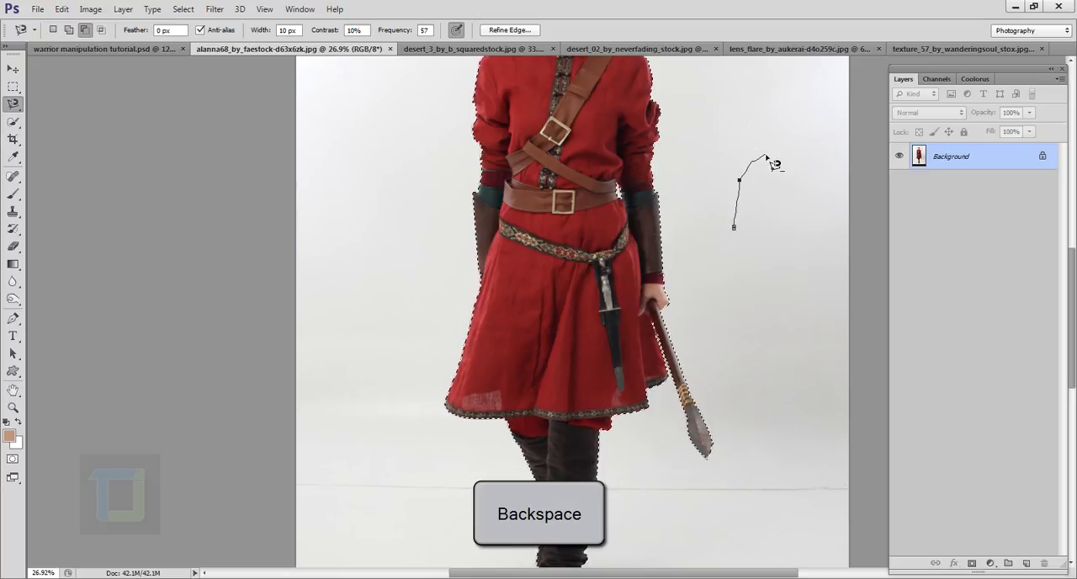
# - Add a layer mask from the selection to hide the background around the woman
pyautogui.scroll(-3, 774, 164)
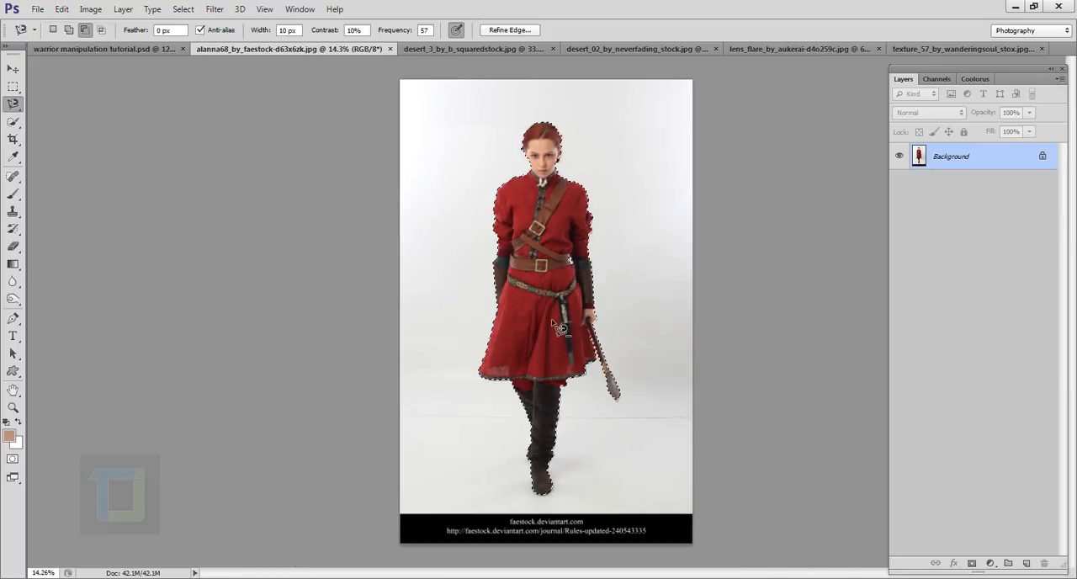
pyautogui.scroll(5, 609, 250)
pyautogui.scroll(-5, 610, 250)
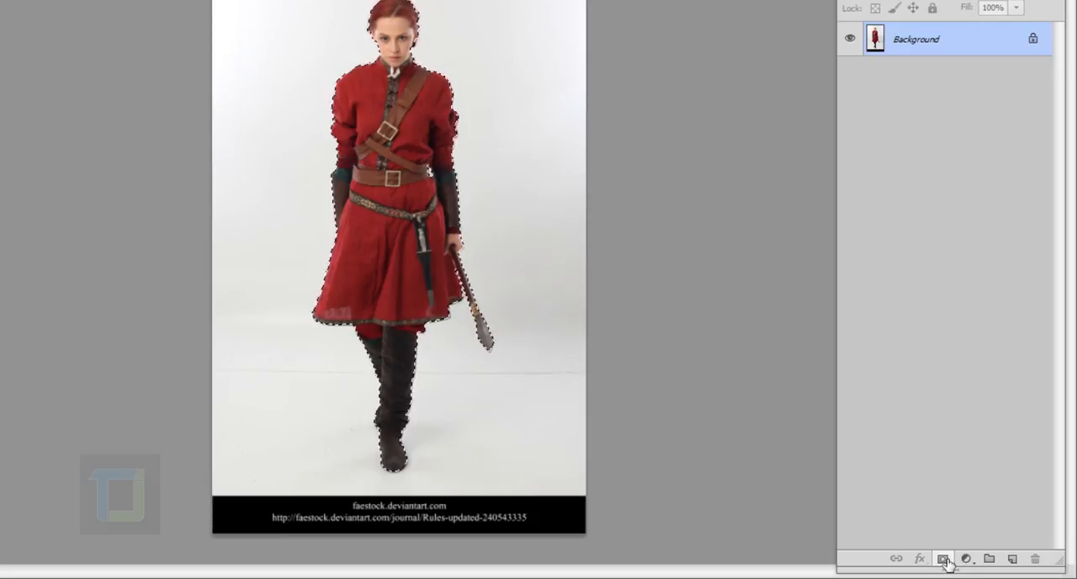
pyautogui.click(945, 559)
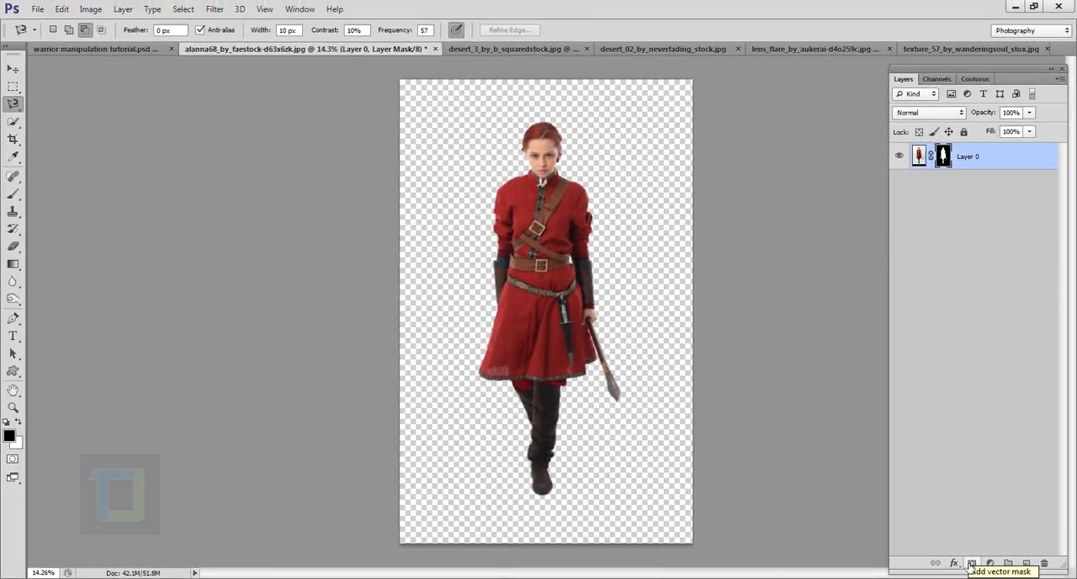
# - Copy the whole desert_3_by_b_squaredstock.jpg image into the woman's document and place it beneath her layer
pyautogui.scroll(5, 319, 260)
pyautogui.scroll(-3, 547, 271)
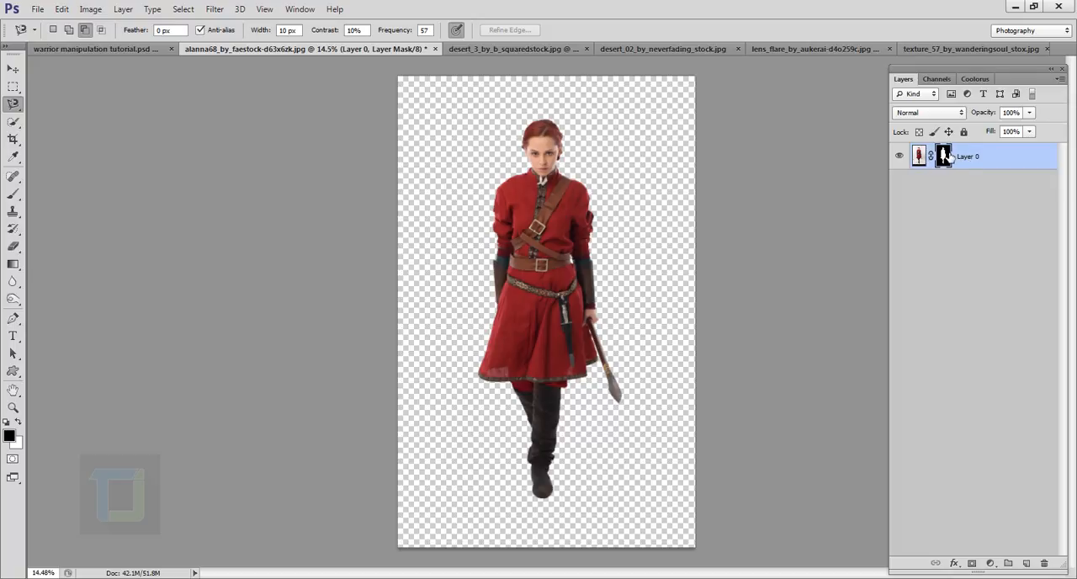
pyautogui.click(506, 46)
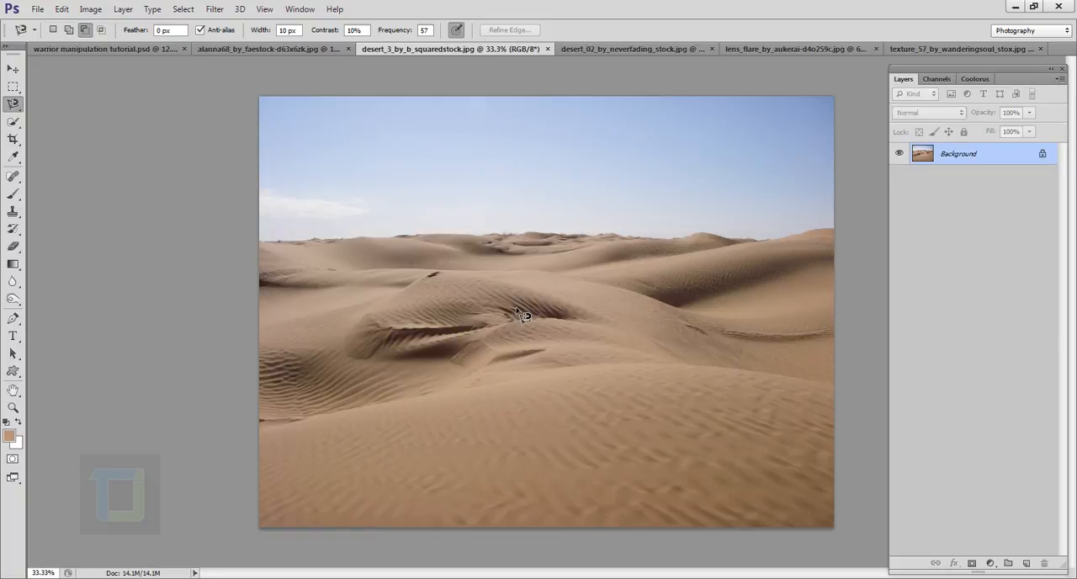
pyautogui.hotkey('ctrl', 'a')
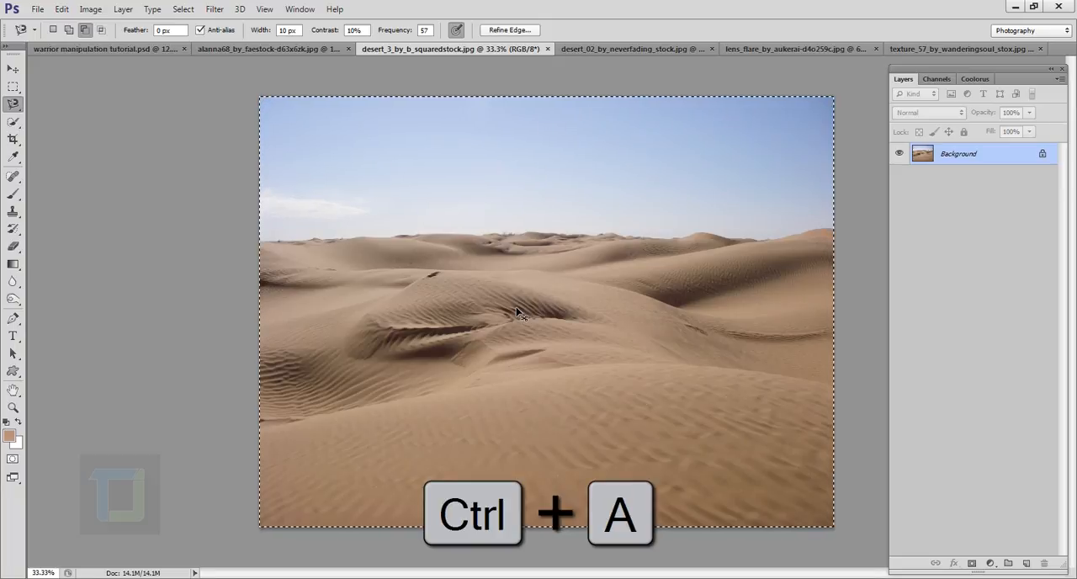
pyautogui.hotkey('ctrl', 'c')
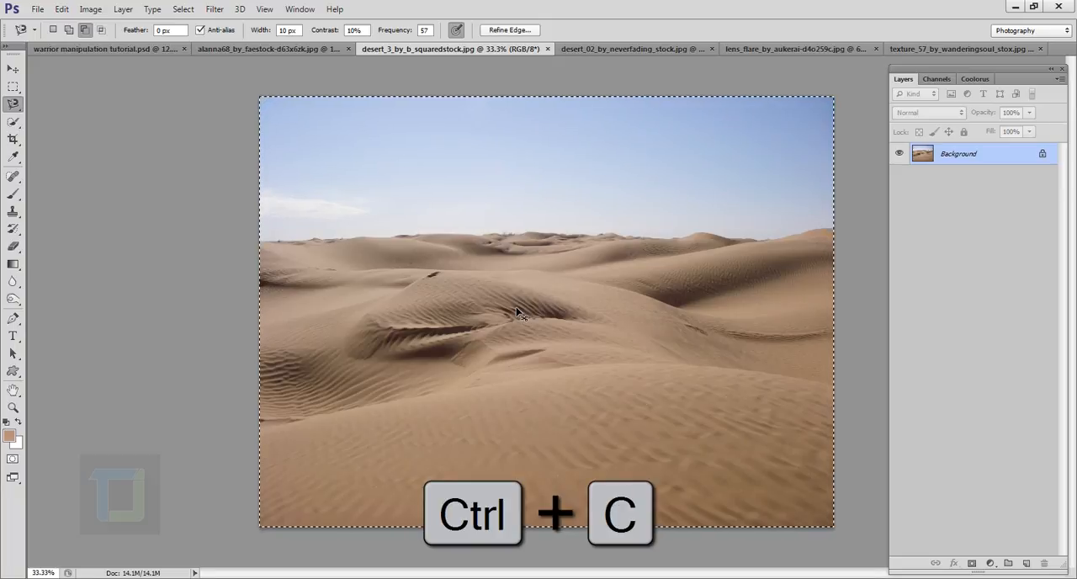
pyautogui.click(324, 49)
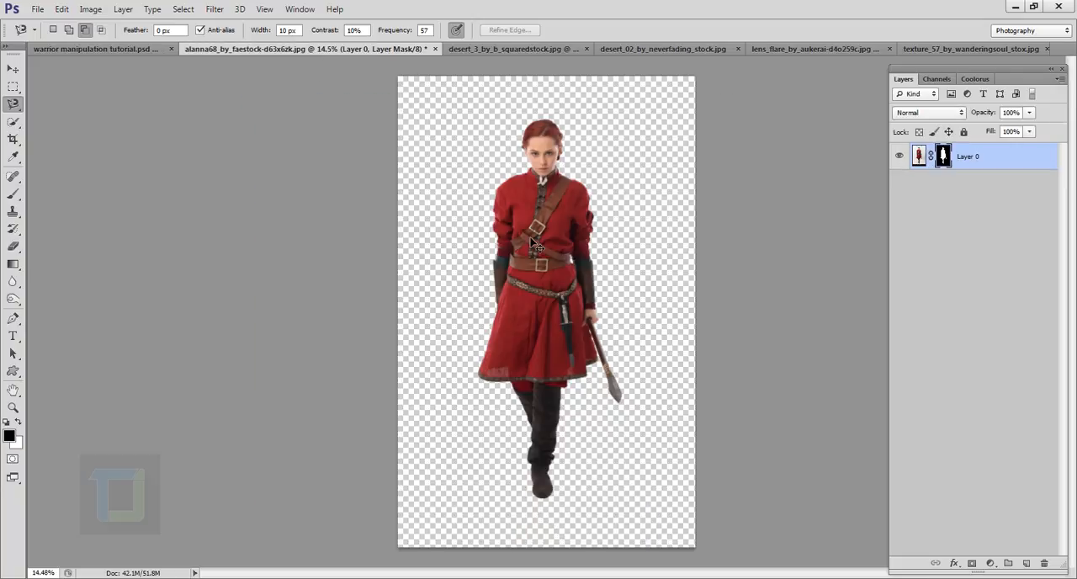
pyautogui.hotkey('ctrl', 'v')
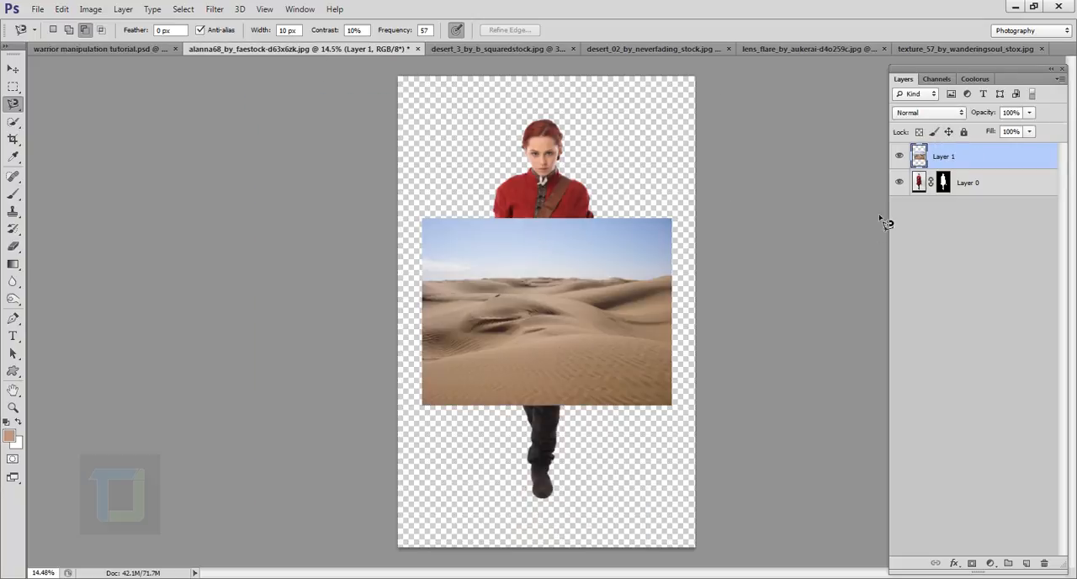
pyautogui.moveTo(969, 164); pyautogui.dragTo(967, 233)
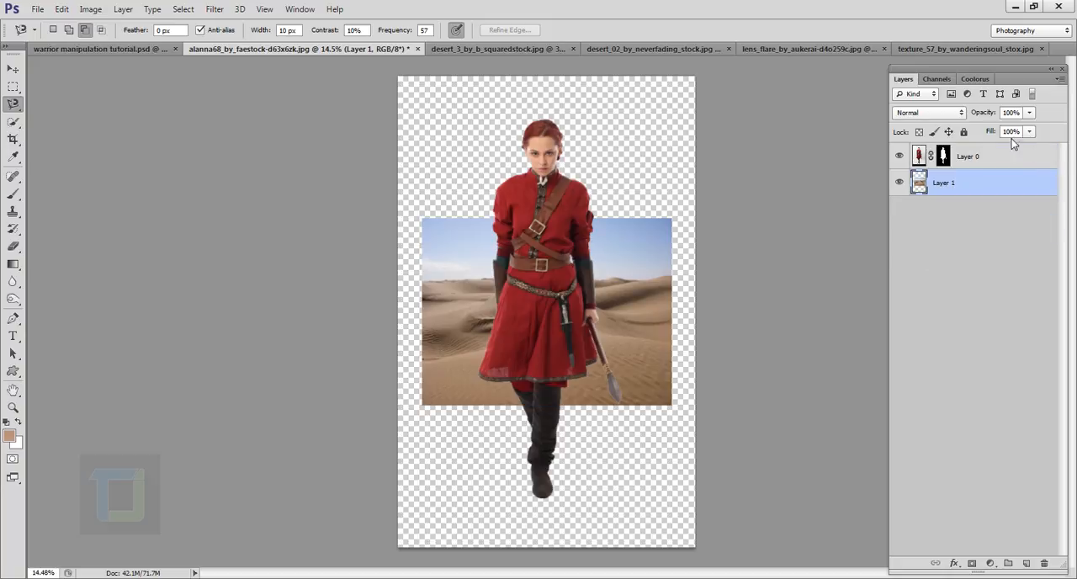
# - Scale the pasted desert layer proportionally to about 235% and position it behind the woman, spanning the canvas width down to the lower edge
pyautogui.hotkey('ctrl', 't')
pyautogui.hotkey('ctrl', 't')
pyautogui.scroll(-4, 430, 213)
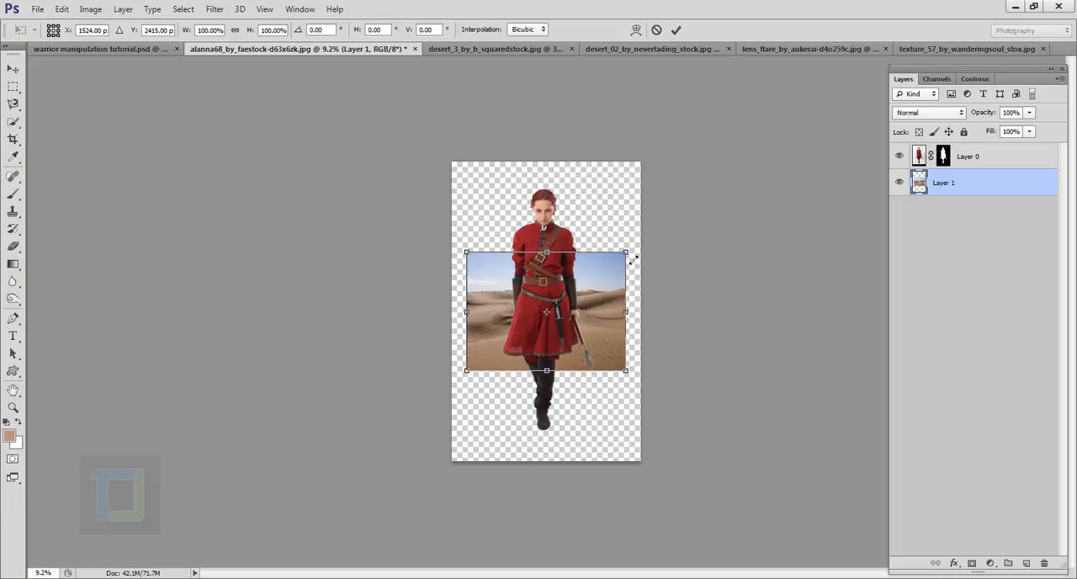
pyautogui.press('shift')
pyautogui.moveTo(627, 254); pyautogui.dragTo(816, 83)
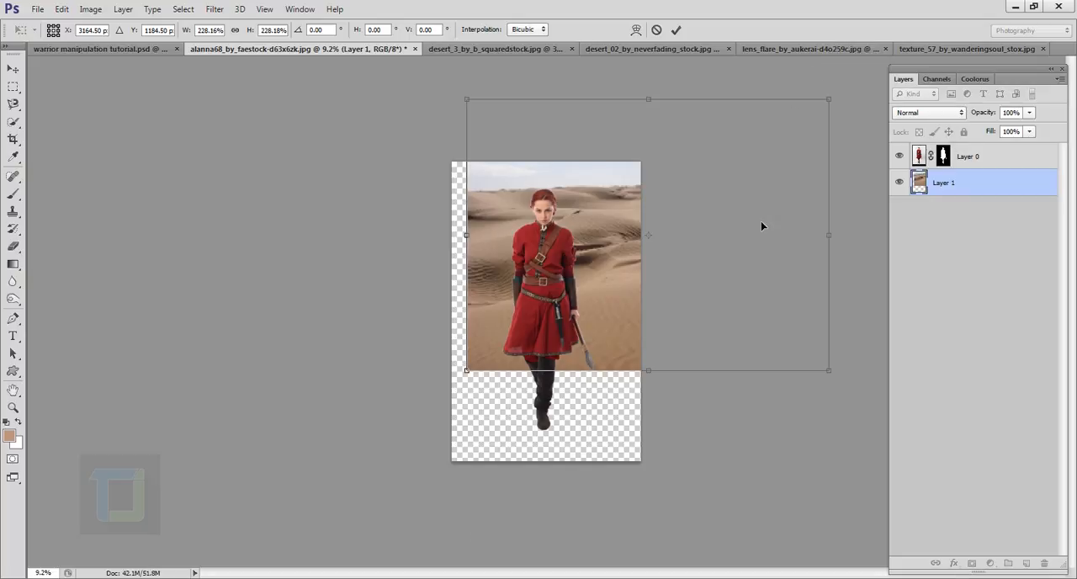
pyautogui.moveTo(762, 226); pyautogui.dragTo(664, 330)
pyautogui.scroll(1, 664, 330)
pyautogui.scroll(1, 664, 330)
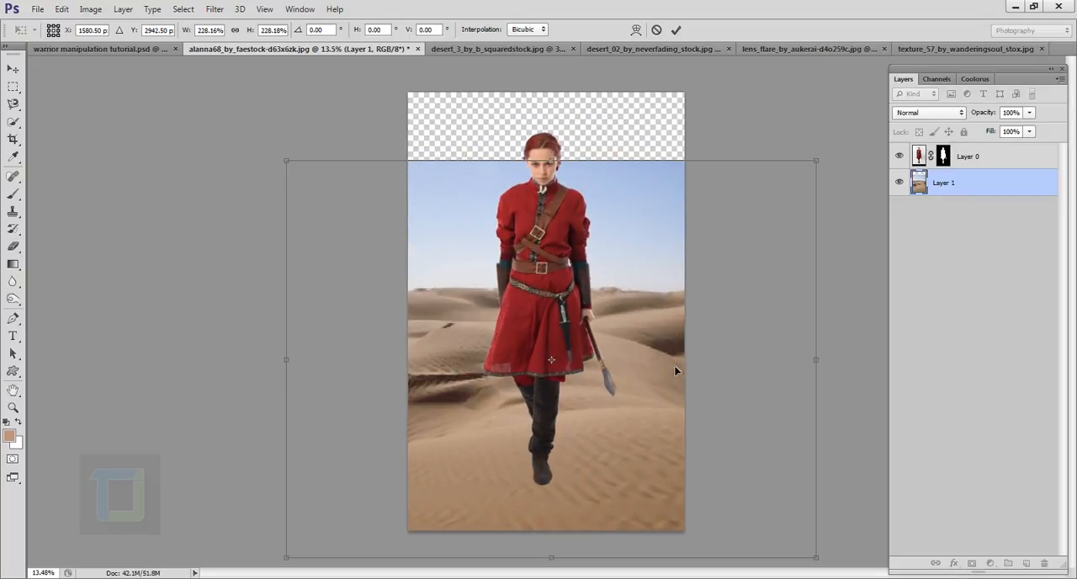
pyautogui.moveTo(676, 371); pyautogui.dragTo(672, 353)
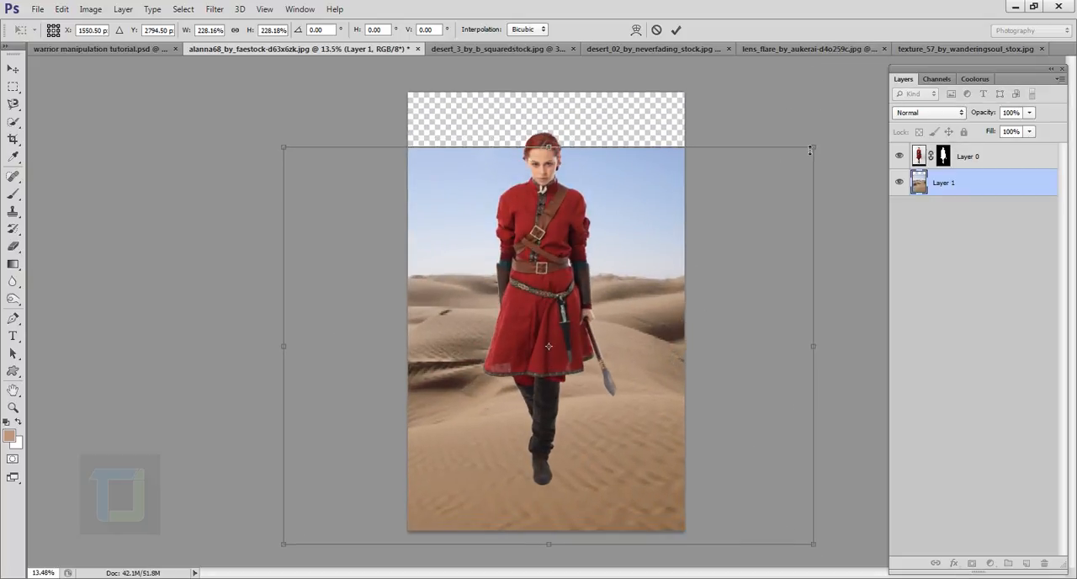
pyautogui.moveTo(821, 152); pyautogui.dragTo(832, 133)
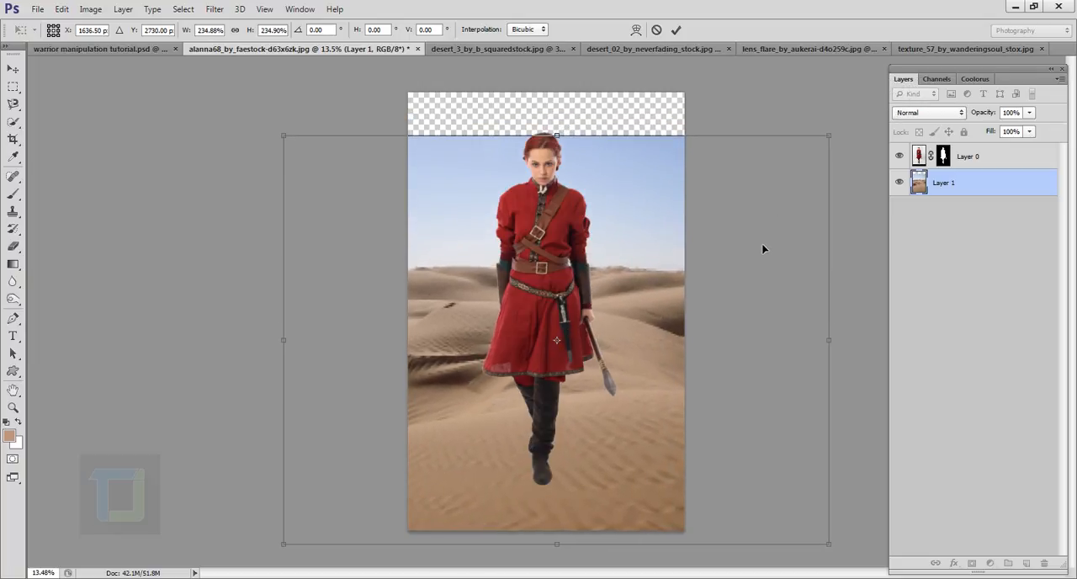
pyautogui.moveTo(765, 245)
pyautogui.mouseDown()
pyautogui.moveTo(792, 257)
pyautogui.moveTo(844, 253)
pyautogui.moveTo(783, 247)
pyautogui.mouseUp()
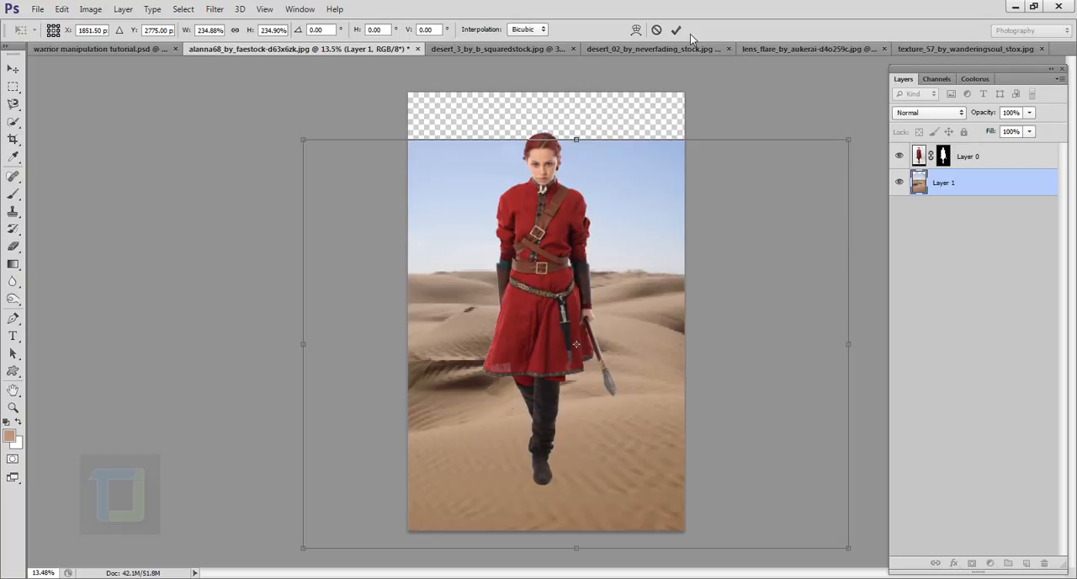
pyautogui.click(676, 31)
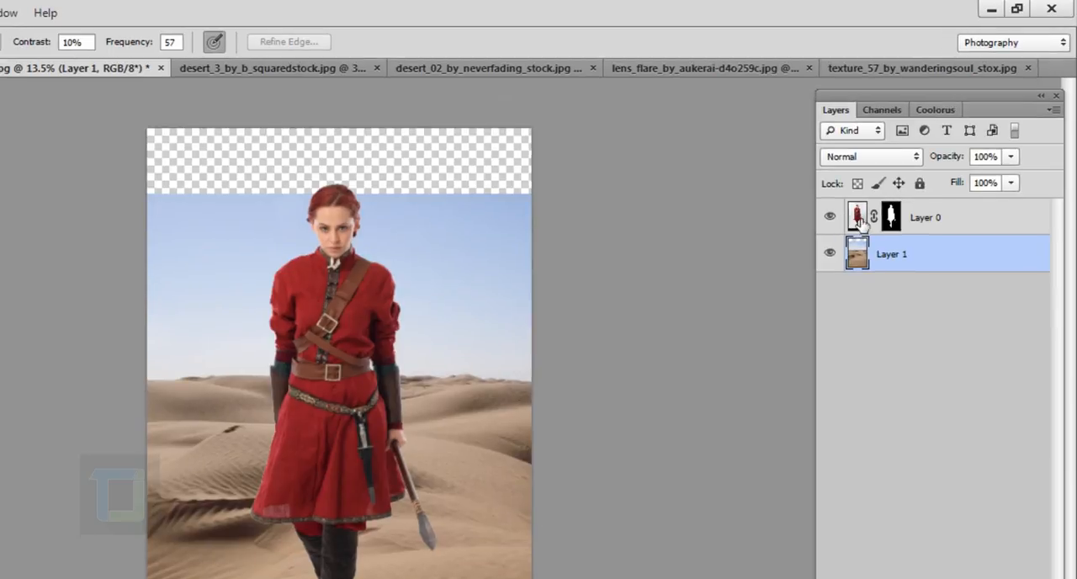
# - Scale the masked woman layer proportionally to about 94% and shift it slightly down so she stands centred on the sand
pyautogui.click(923, 158)
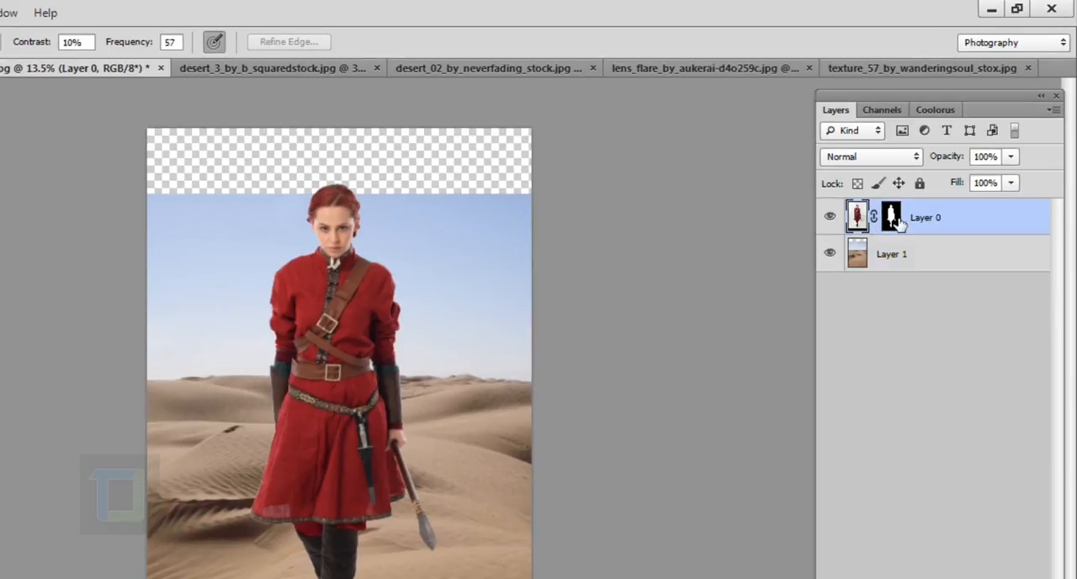
pyautogui.click(893, 220)
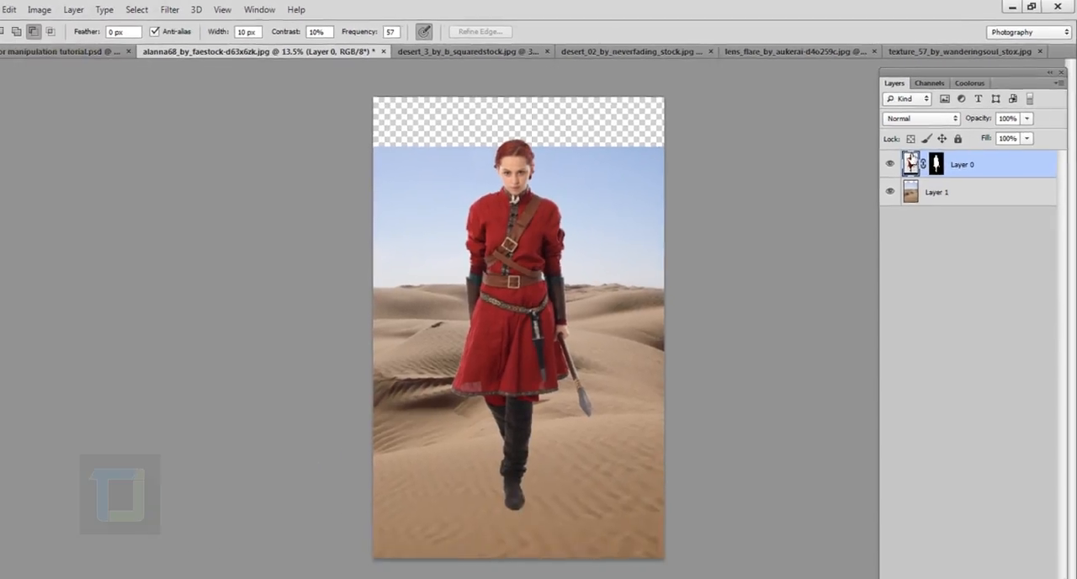
pyautogui.click(857, 216)
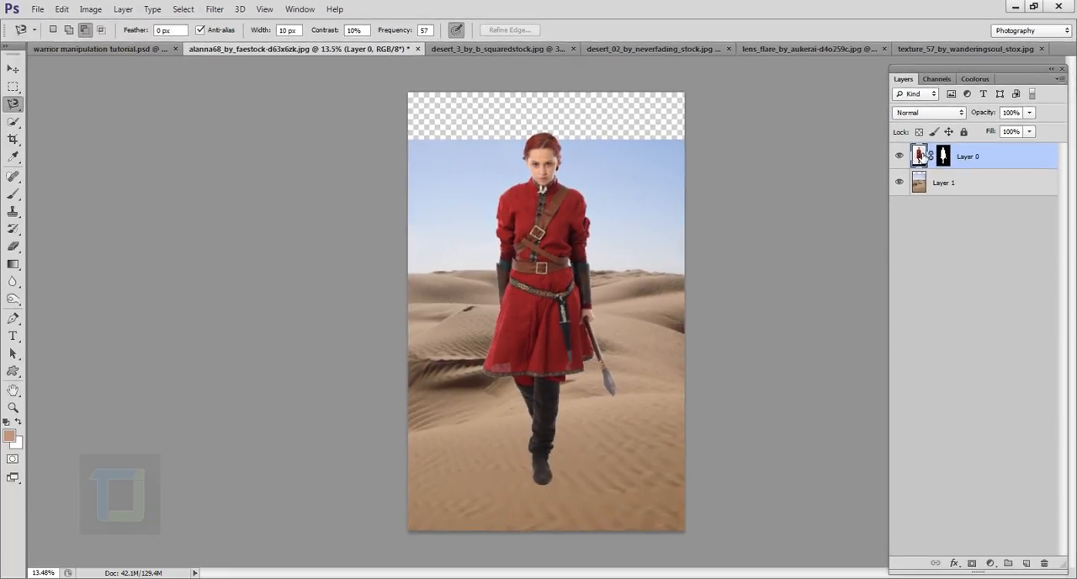
pyautogui.hotkey('ctrl', 't')
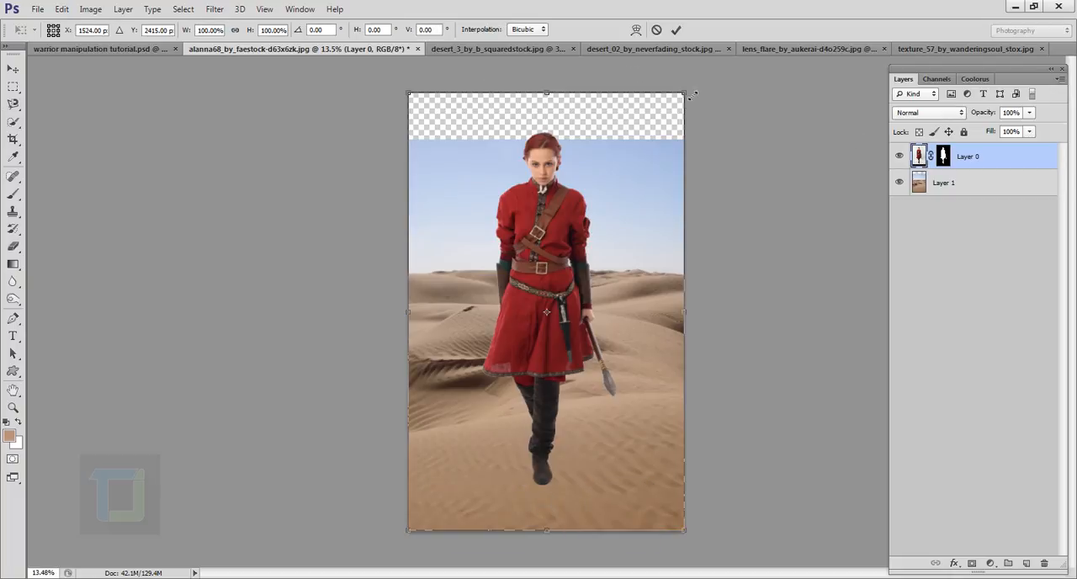
pyautogui.press('shift')
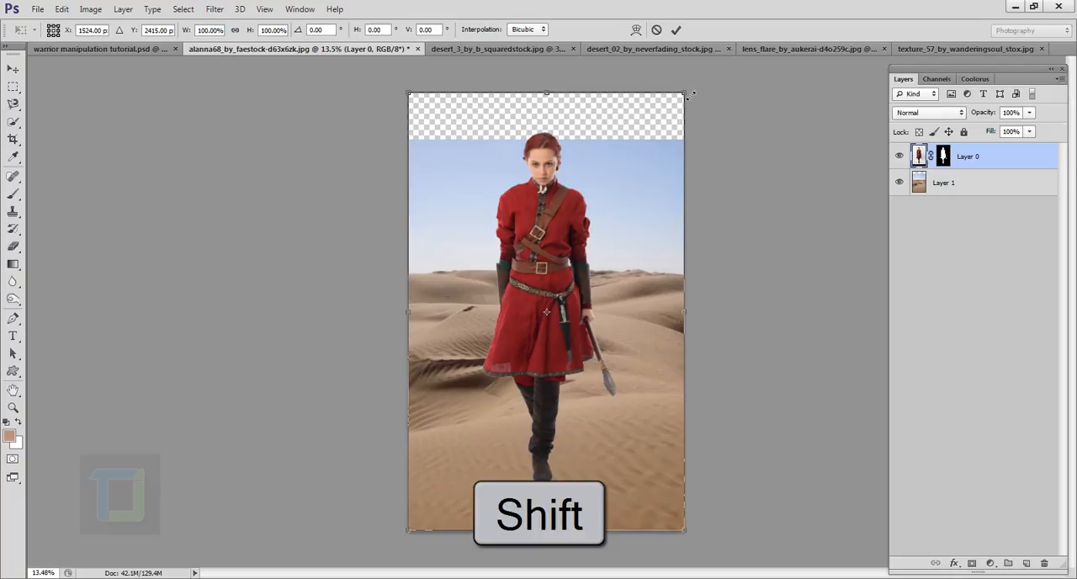
pyautogui.moveTo(687, 95); pyautogui.dragTo(682, 116)
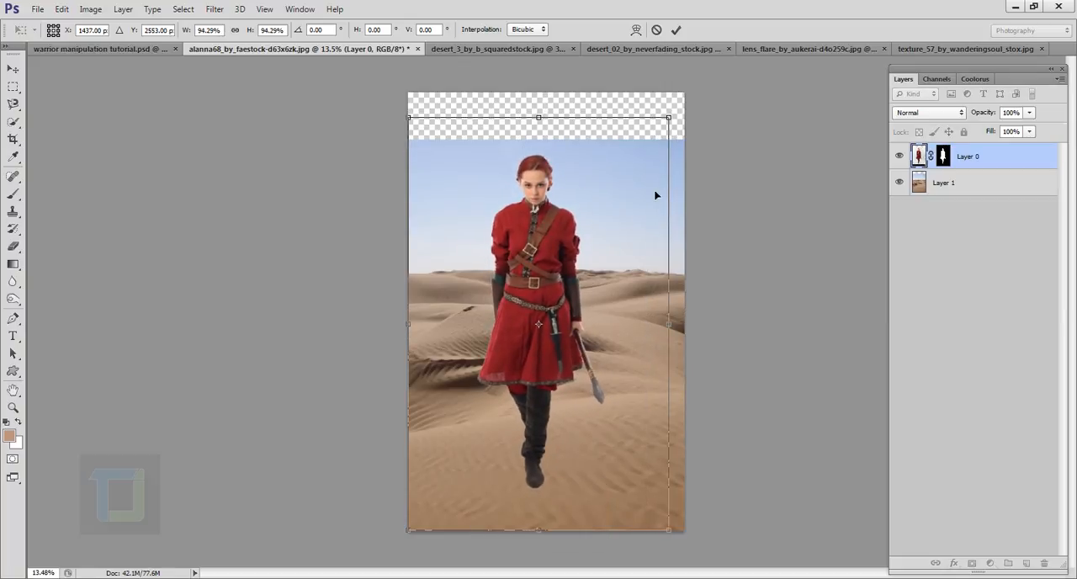
pyautogui.moveTo(657, 195); pyautogui.dragTo(660, 207)
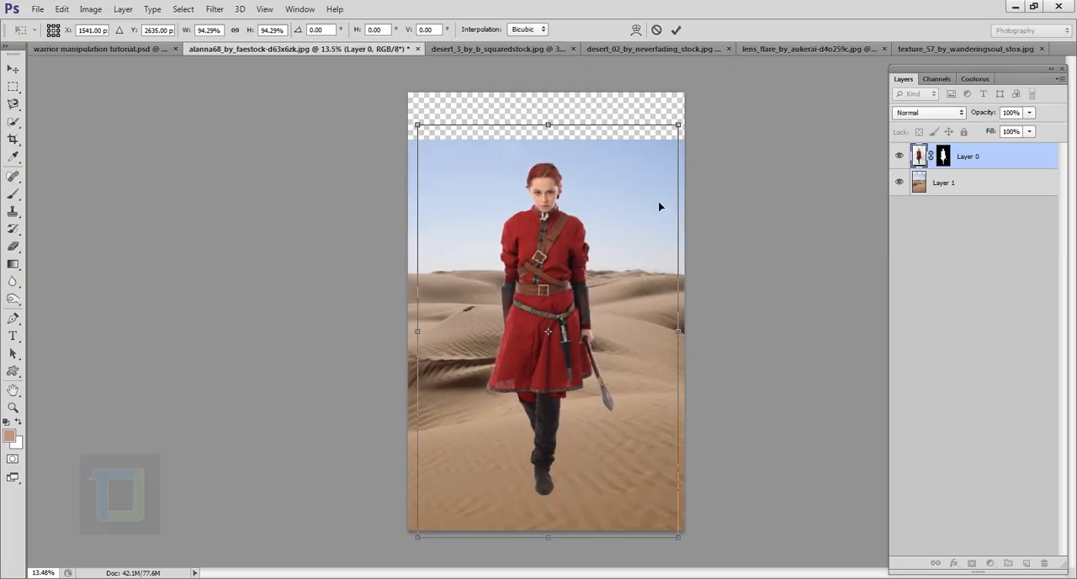
pyautogui.click(676, 31)
pyautogui.press('l')
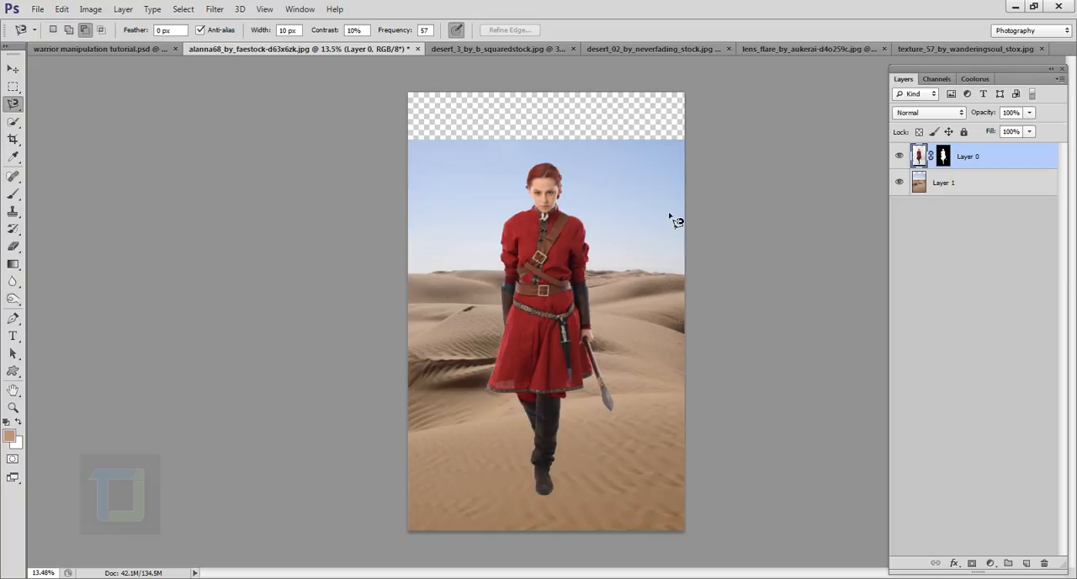
# - Close desert_3_by_b_squaredstock.jpg without saving its changes
pyautogui.click(514, 49)
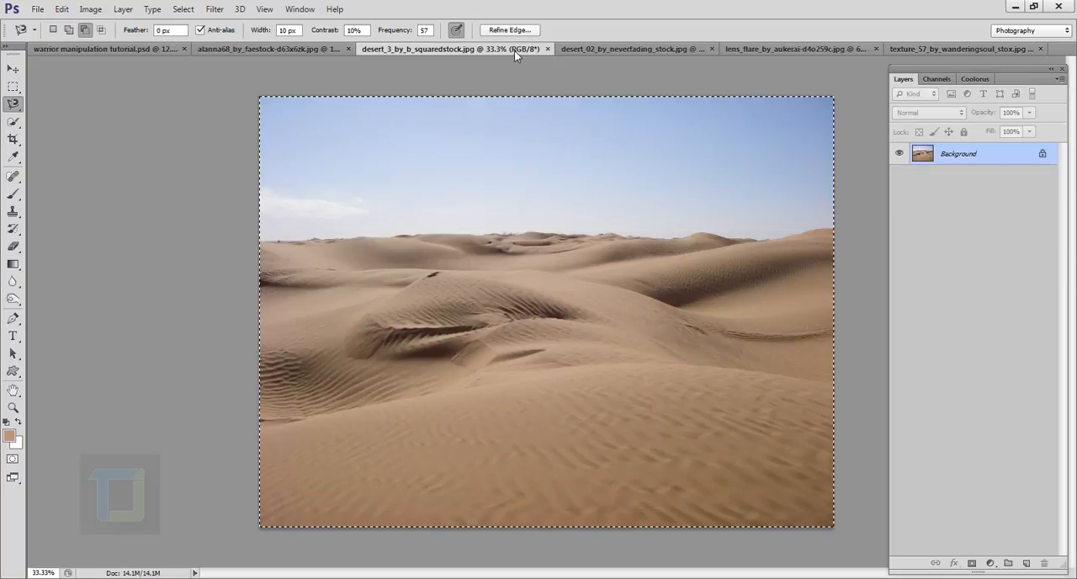
pyautogui.click(548, 49)
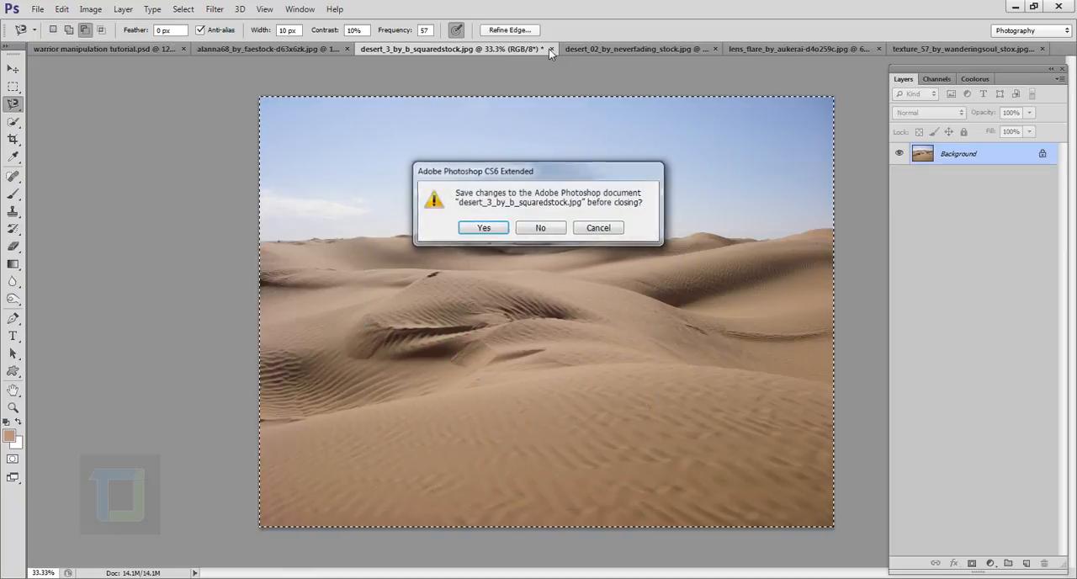
pyautogui.click(547, 232)
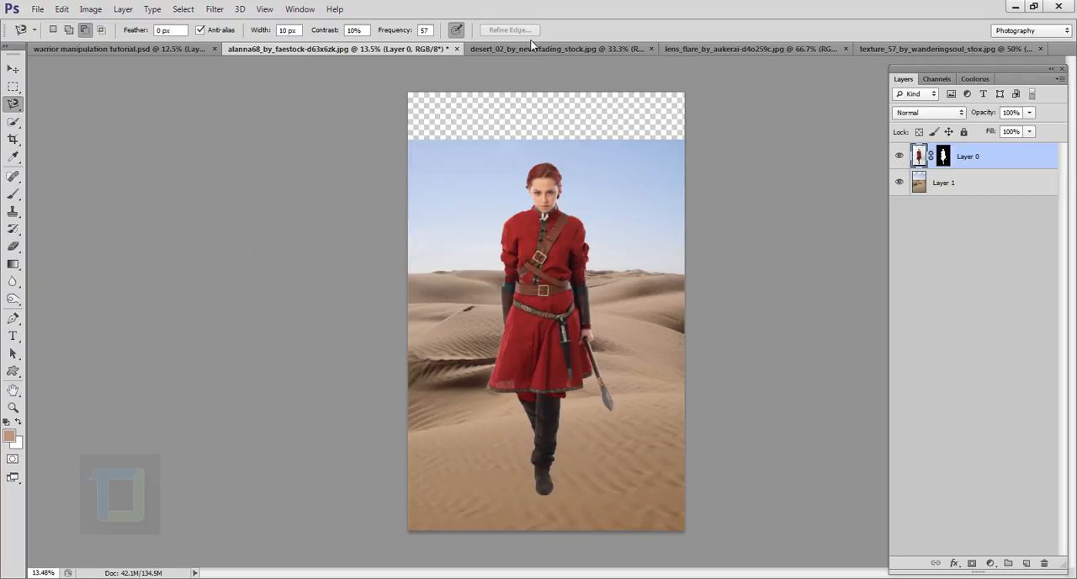
# - Copy the whole desert_02_by_neverfading_stock.jpg image and paste it into the woman's document
pyautogui.click(530, 47)
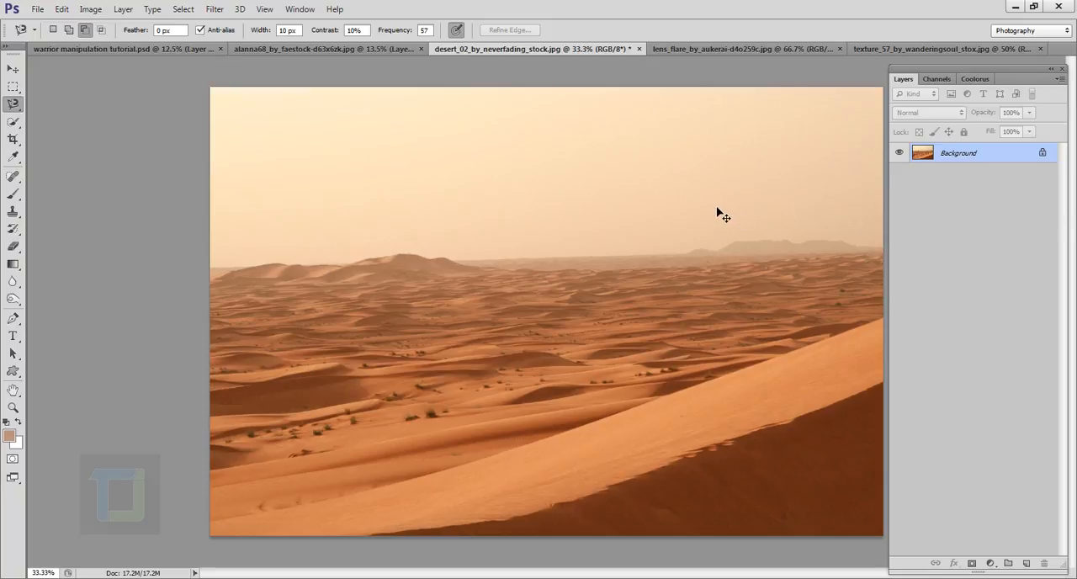
pyautogui.hotkey('ctrl', 'a')
pyautogui.hotkey('ctrl', 'c')
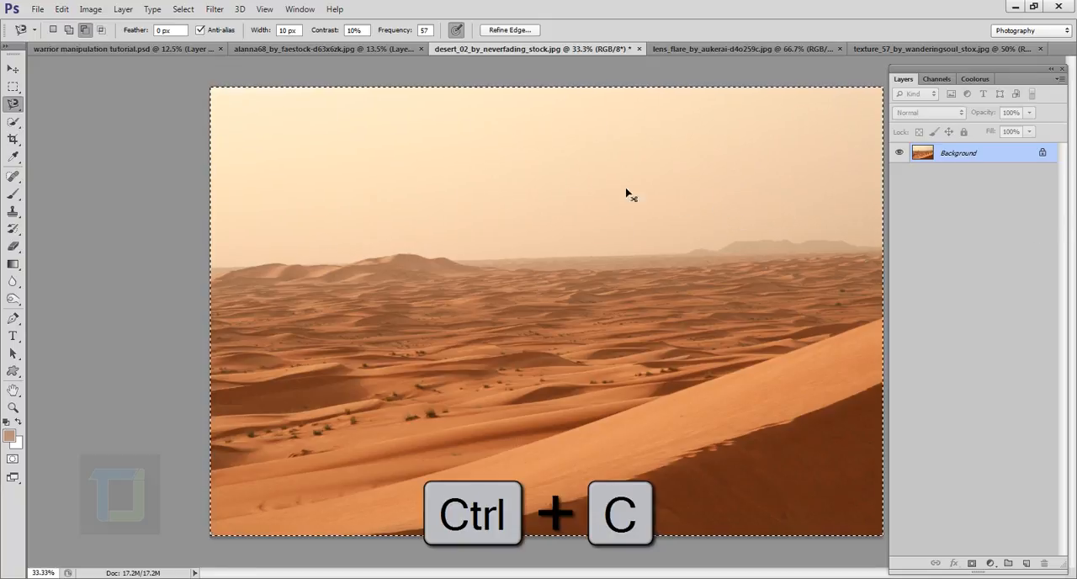
pyautogui.click(391, 49)
pyautogui.hotkey('ctrl', 'v')
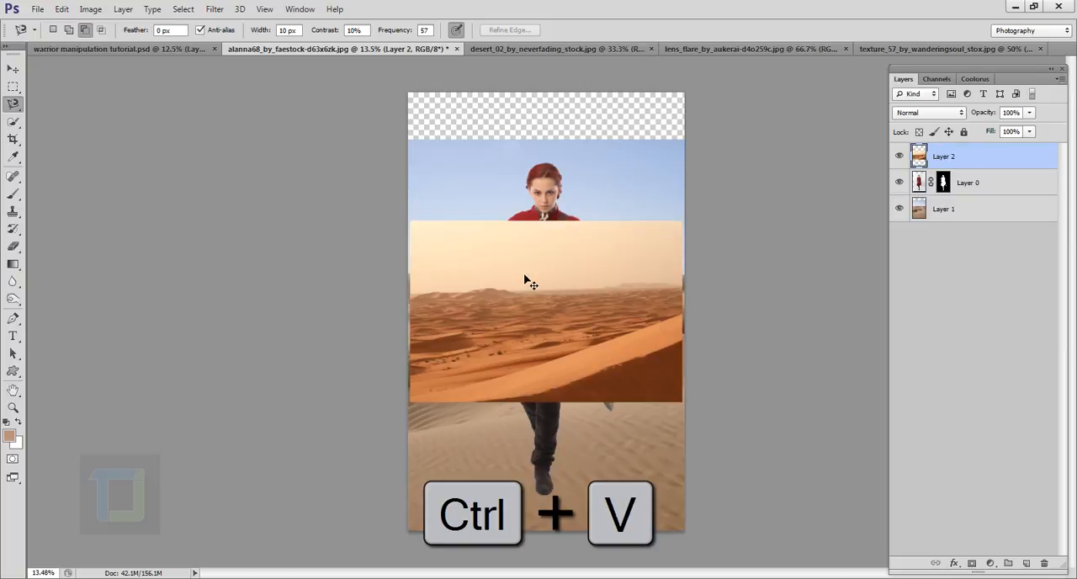
# - Close desert_02_by_neverfading_stock.jpg without saving its changes
pyautogui.click(539, 48)
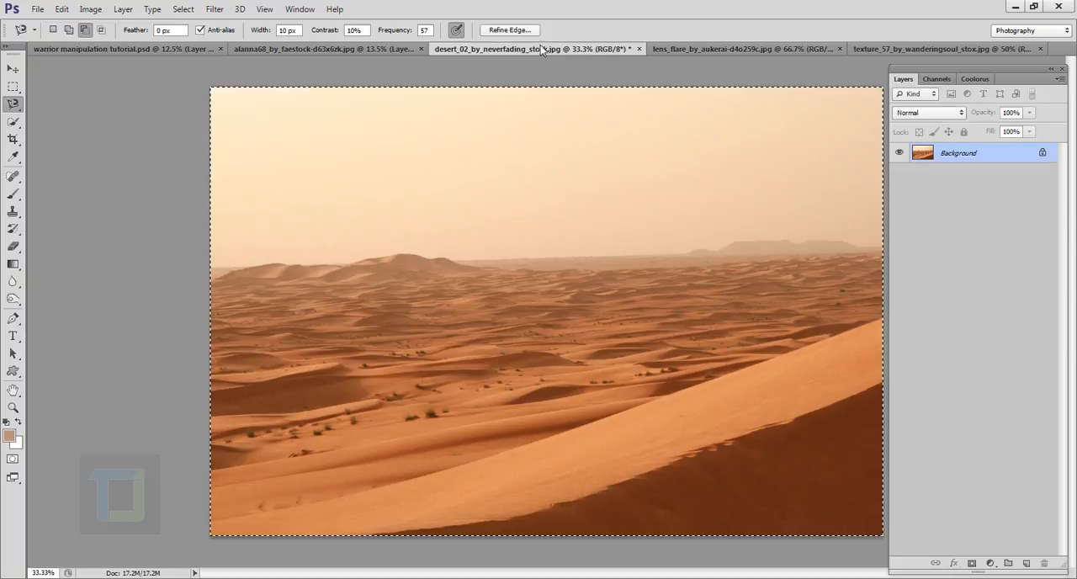
pyautogui.click(638, 48)
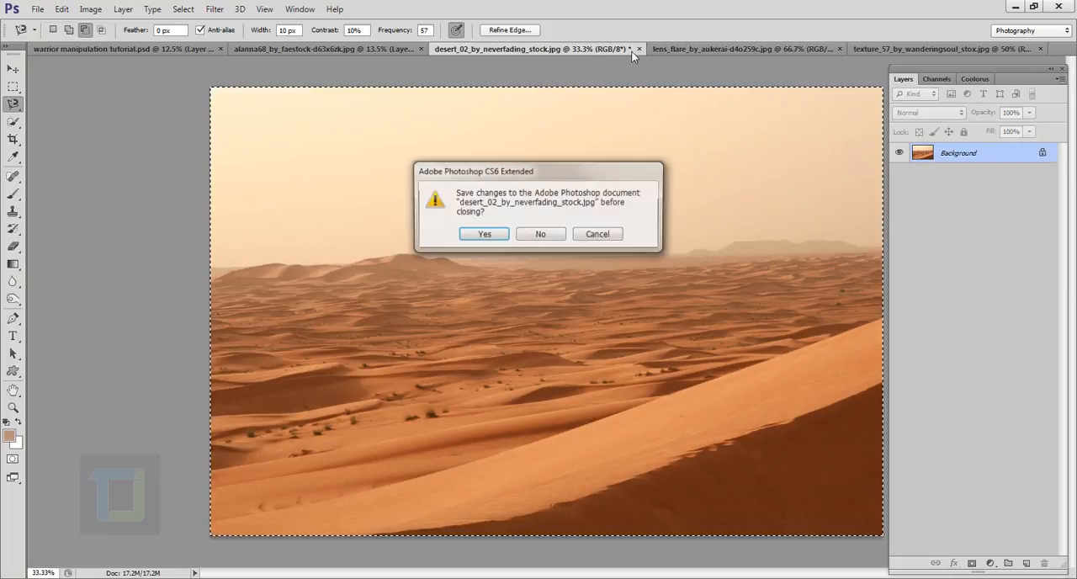
pyautogui.click(540, 233)
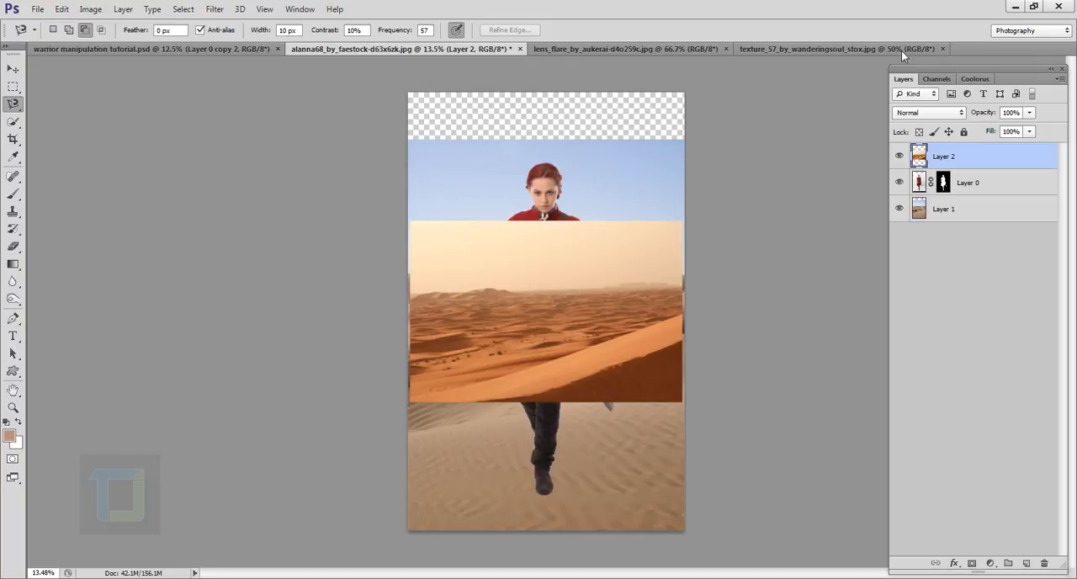
# - Place the orange desert layer directly beneath the woman's layer, then scale it proportionally to about 115% and move it over the canvas's upper part
pyautogui.scroll(2, 671, 228)
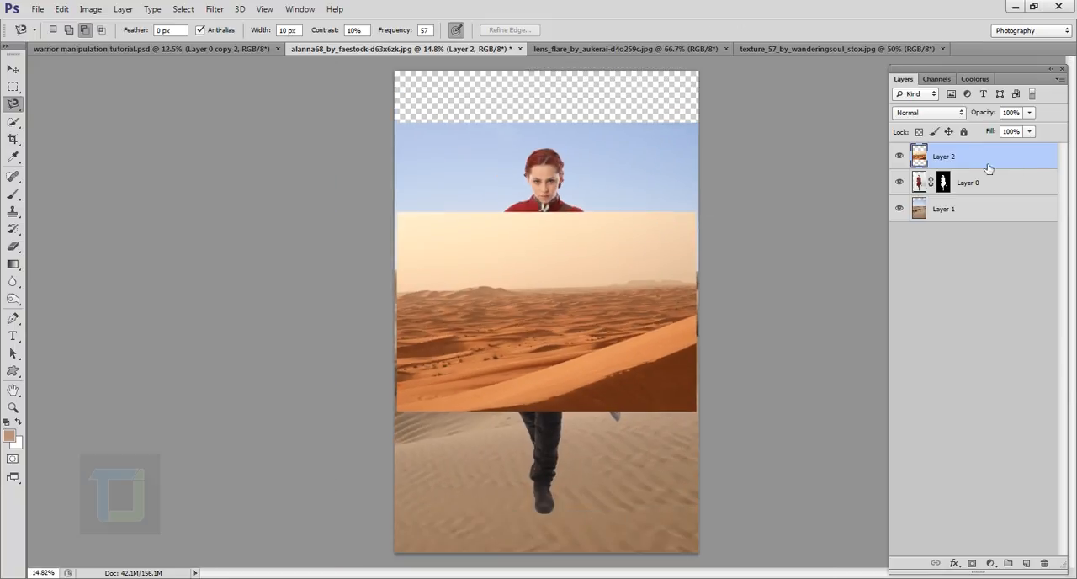
pyautogui.moveTo(977, 154); pyautogui.dragTo(989, 198)
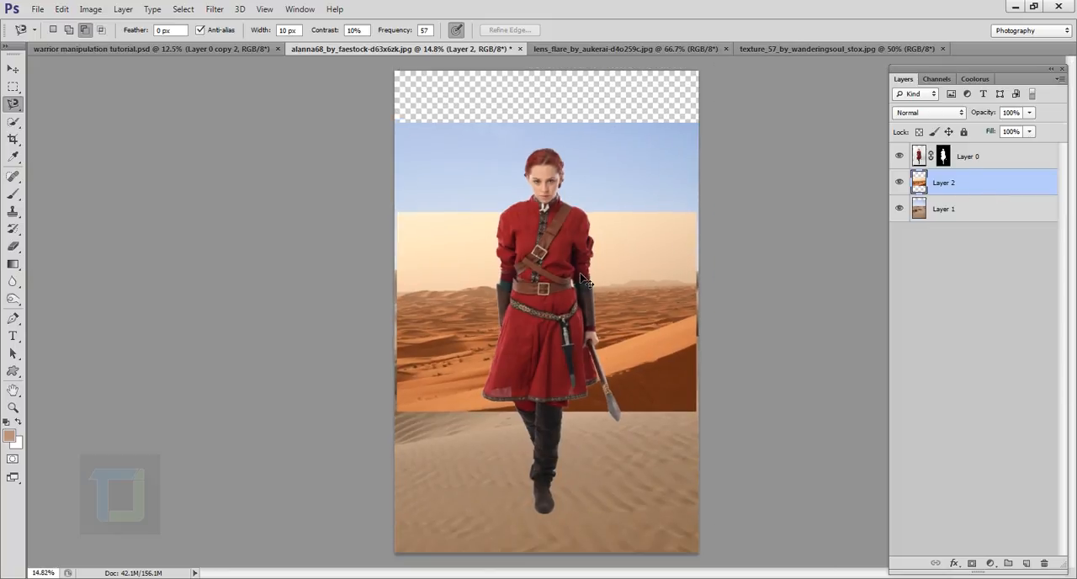
pyautogui.hotkey('ctrl', 't')
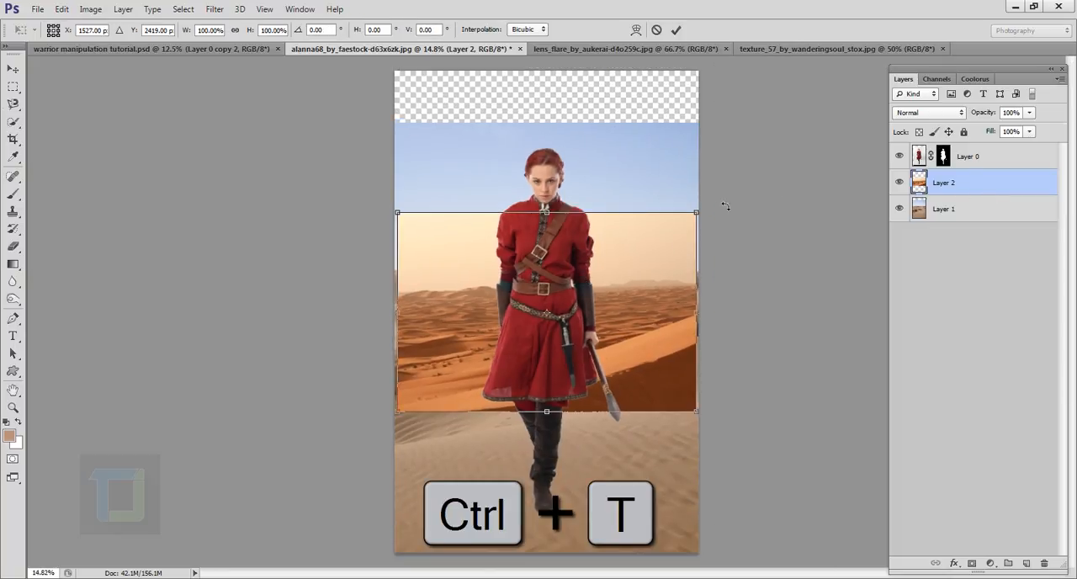
pyautogui.moveTo(706, 216); pyautogui.dragTo(750, 188)
pyautogui.moveTo(678, 309)
pyautogui.mouseDown()
pyautogui.moveTo(678, 181)
pyautogui.moveTo(657, 208)
pyautogui.moveTo(628, 202)
pyautogui.mouseUp()
pyautogui.scroll(1, 656, 273)
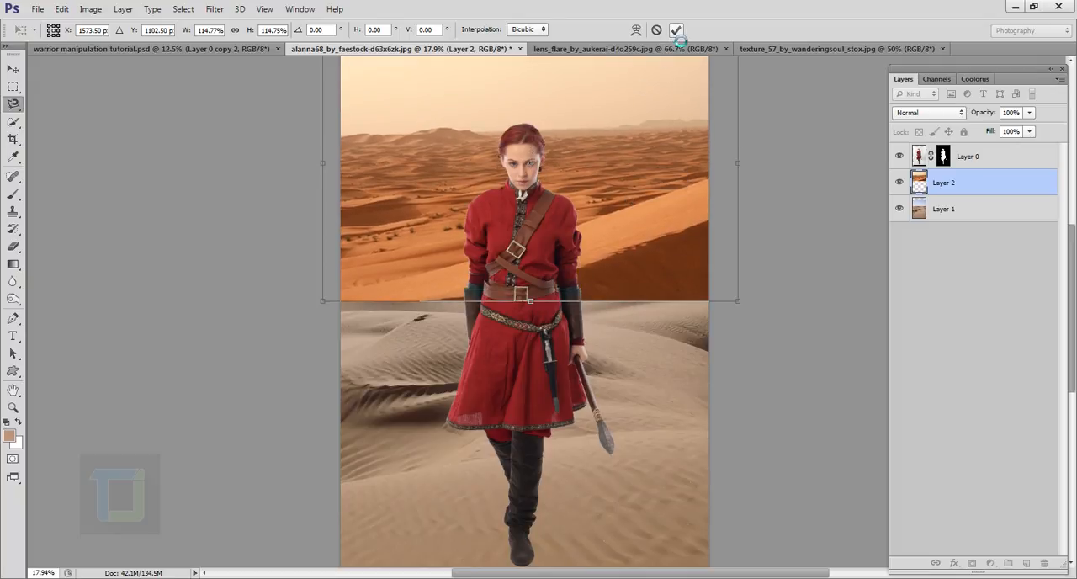
# - Apply the orange desert's transform, then hide the woman's layer and the orange desert layer
pyautogui.click(675, 29)
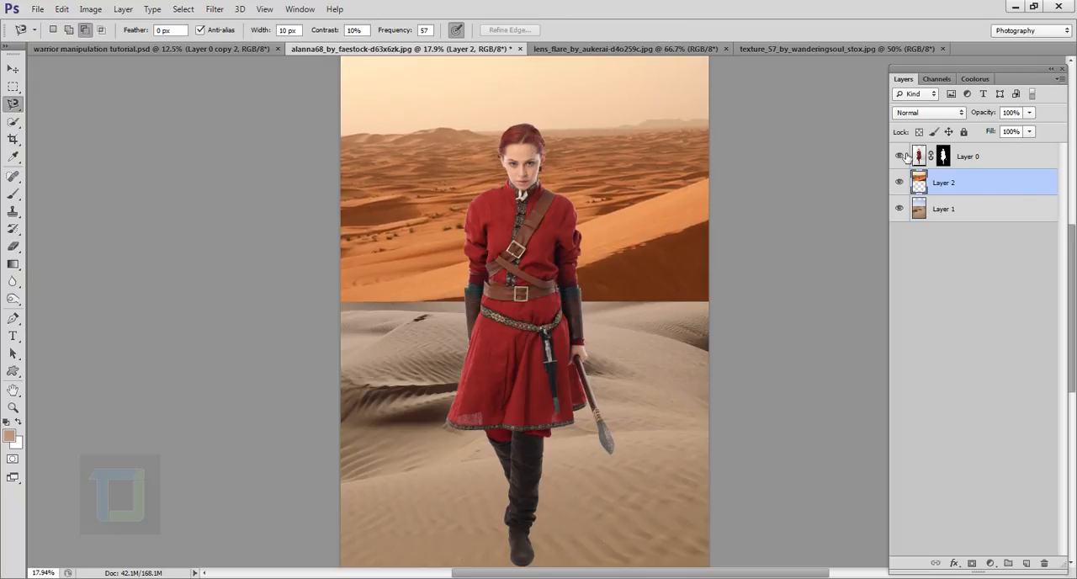
pyautogui.click(900, 156)
pyautogui.scroll(2, 572, 219)
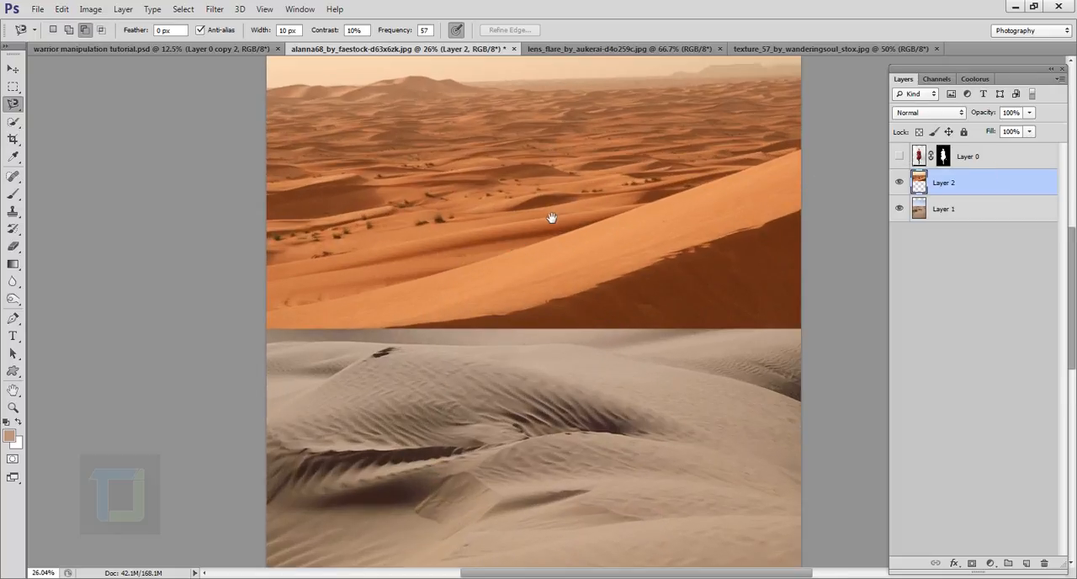
pyautogui.moveTo(551, 218); pyautogui.dragTo(550, 279)
pyautogui.click(900, 182)
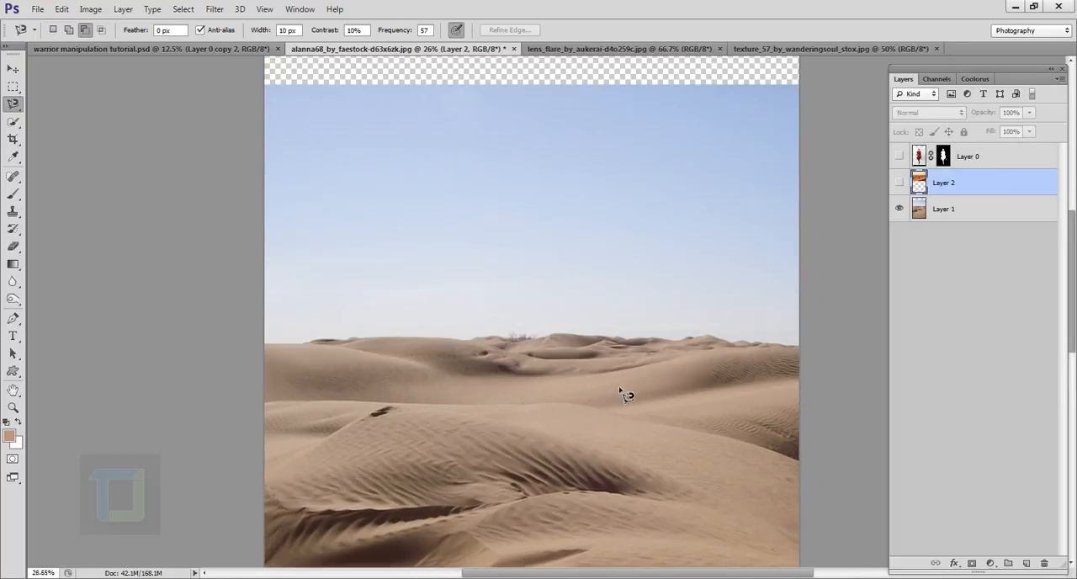
# - Select the sky and far dunes above the foreground dune's crest with the Magnetic Lasso, delete them from Layer 1, and deselect
pyautogui.scroll(2, 625, 393)
pyautogui.scroll(-4, 676, 378)
pyautogui.scroll(4, 675, 377)
pyautogui.moveTo(599, 324); pyautogui.dragTo(744, 378)
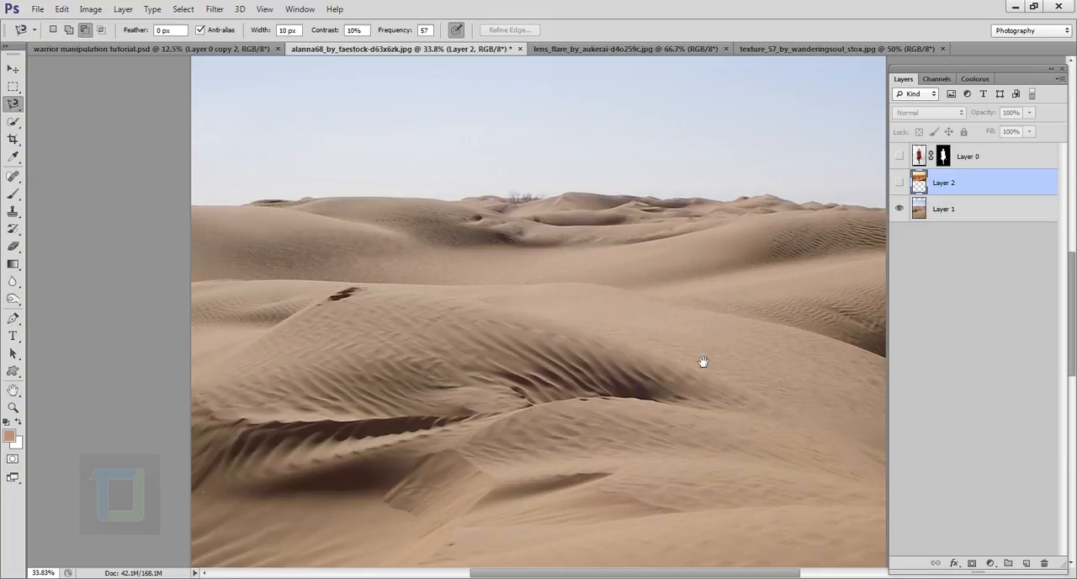
pyautogui.moveTo(637, 345); pyautogui.dragTo(587, 320)
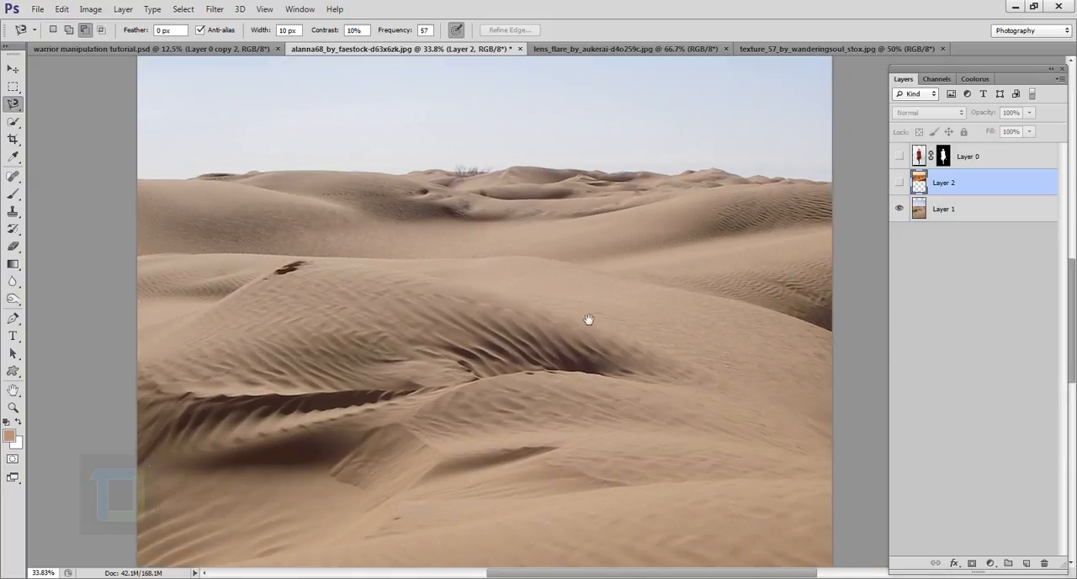
pyautogui.click(833, 335)
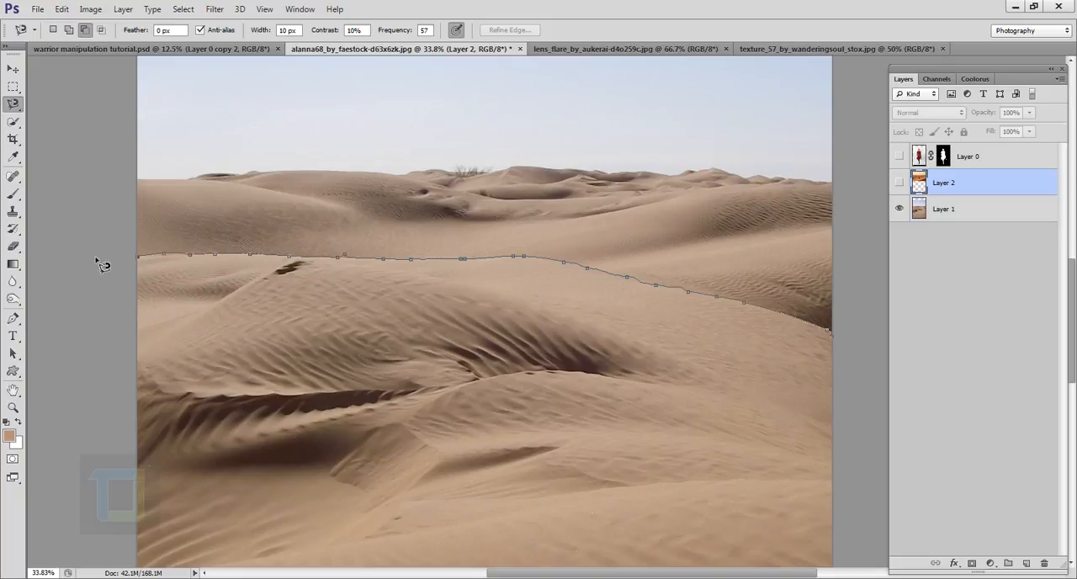
pyautogui.hotkey('ctrl', '-')
pyautogui.hotkey('ctrl', '-')
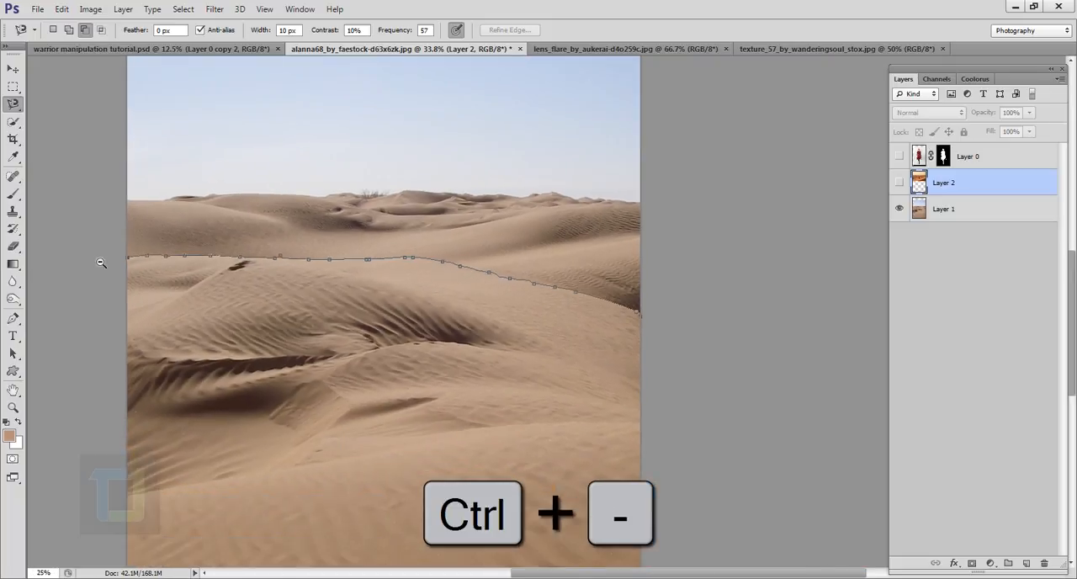
pyautogui.hotkey('ctrl', '-')
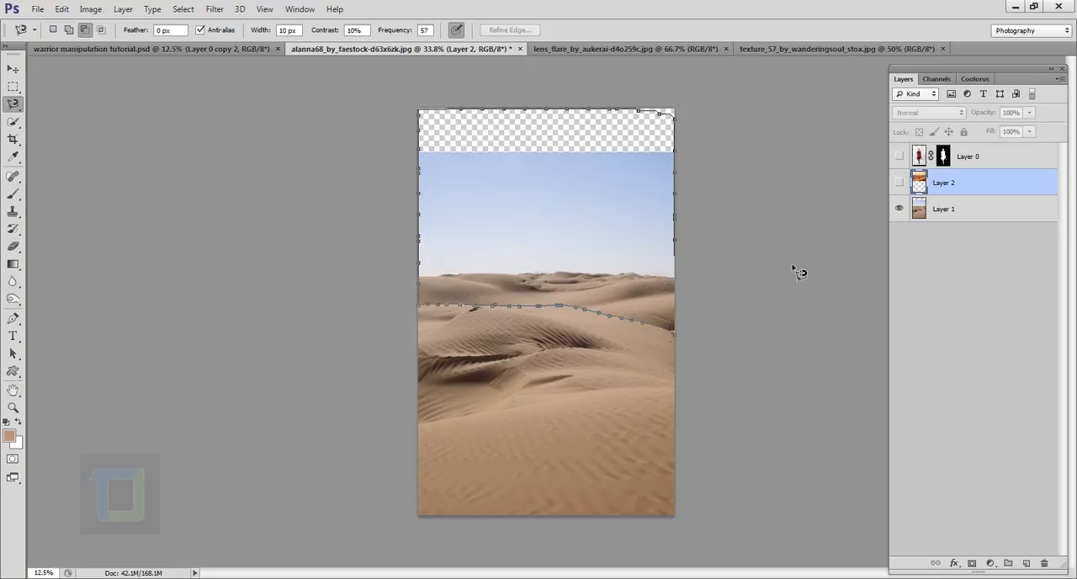
pyautogui.click(785, 335)
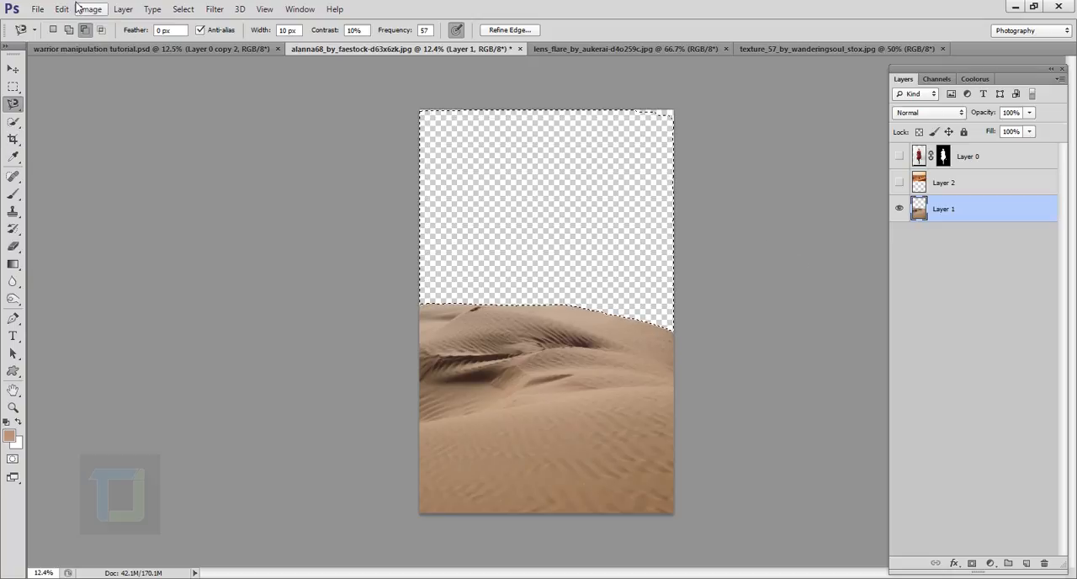
pyautogui.click(183, 9)
pyautogui.click(189, 37)
pyautogui.scroll(4, 552, 260)
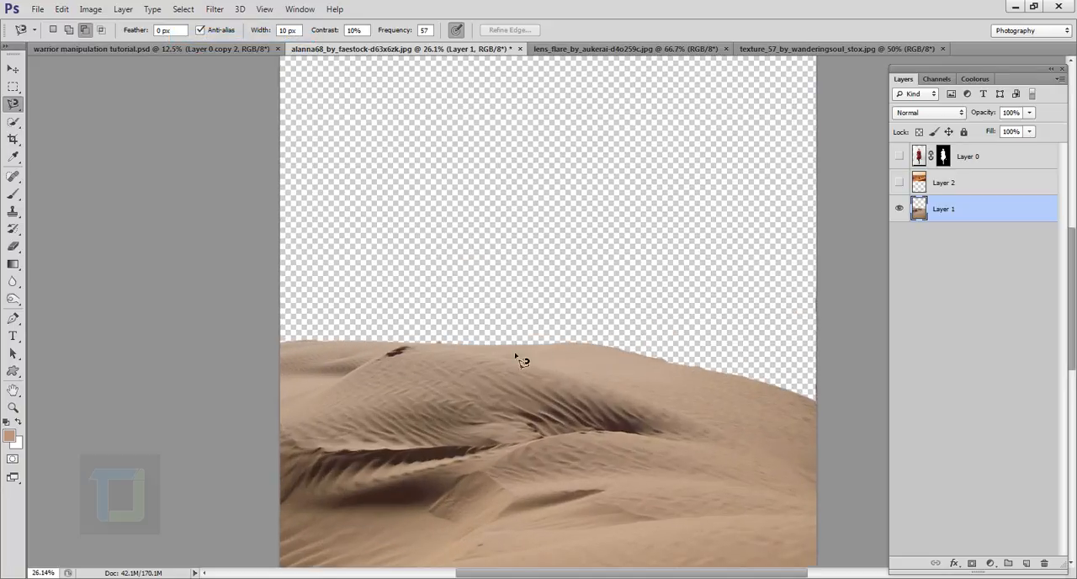
pyautogui.scroll(-2, 767, 394)
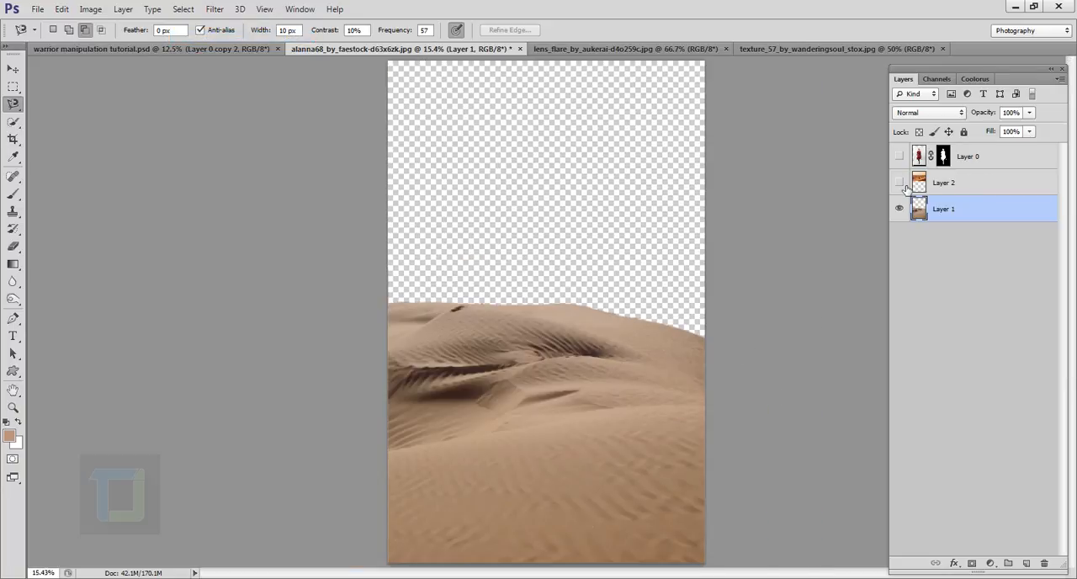
# - Show the orange desert layer again and place it beneath the cut-out sand layer
pyautogui.click(898, 182)
pyautogui.scroll(-1, 898, 210)
pyautogui.click(953, 184)
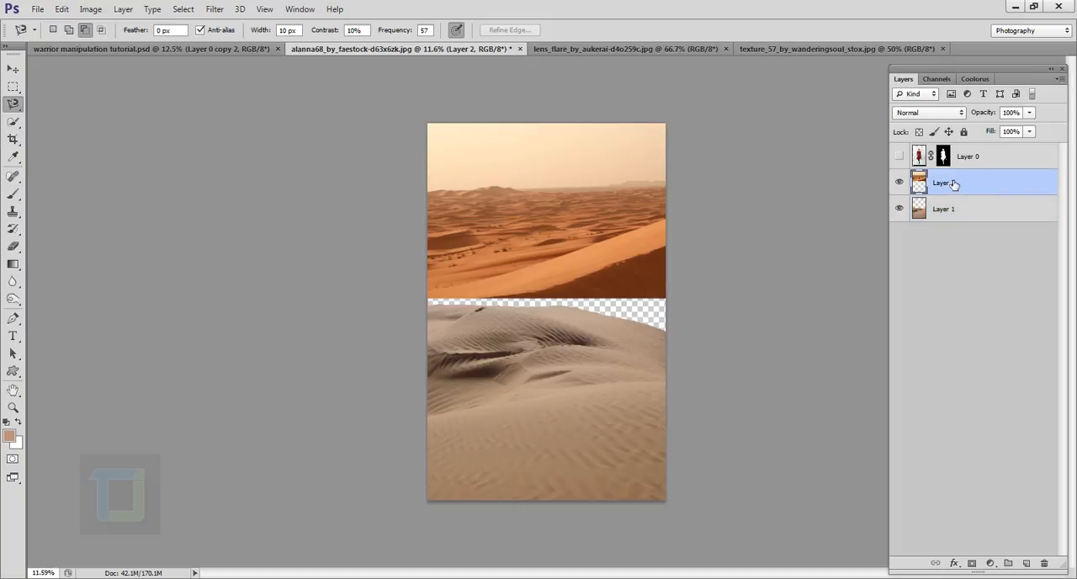
pyautogui.moveTo(991, 188); pyautogui.dragTo(989, 236)
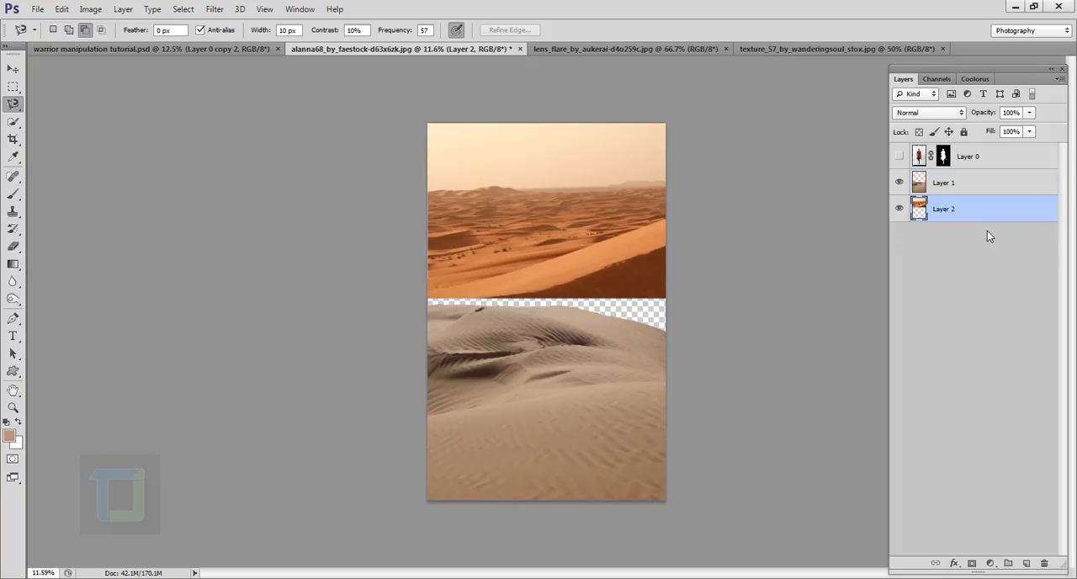
pyautogui.click(992, 155)
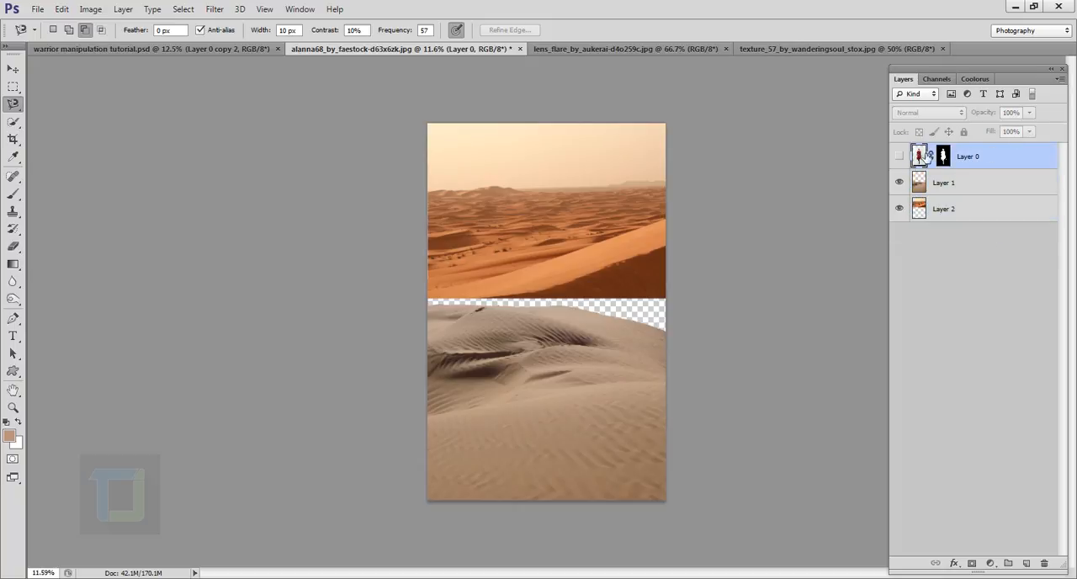
pyautogui.click(976, 183)
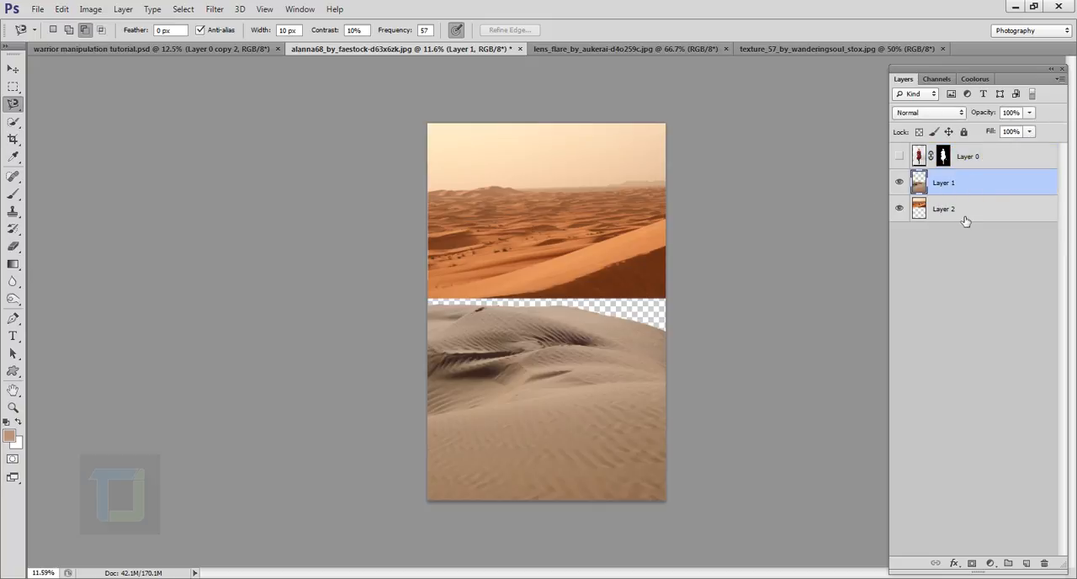
# - Scale the orange desert layer proportionally to about 124% and move it to fill the gap behind the foreground dune's crest
pyautogui.click(964, 218)
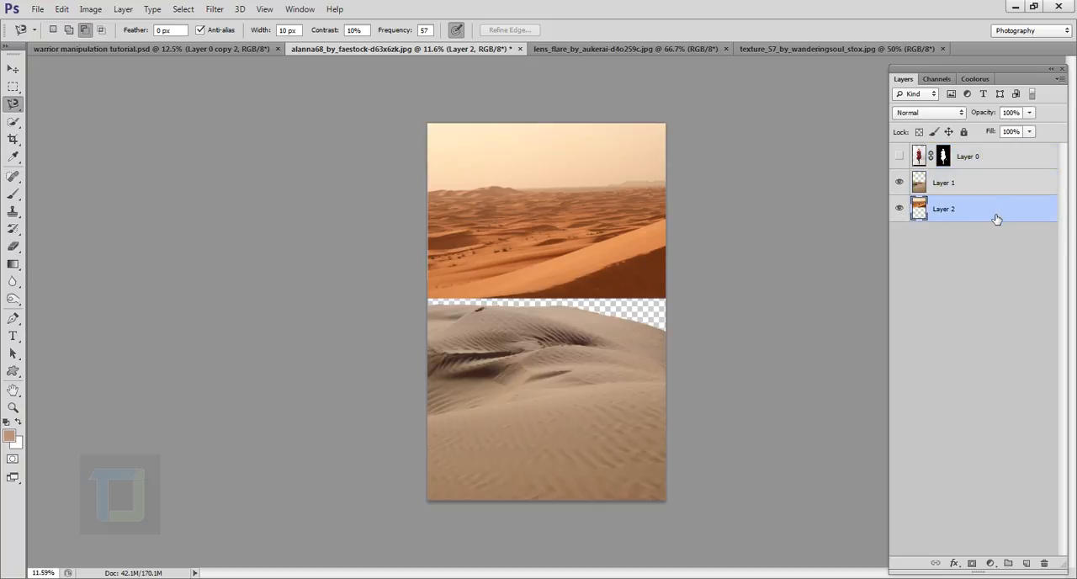
pyautogui.hotkey('ctrl', 't')
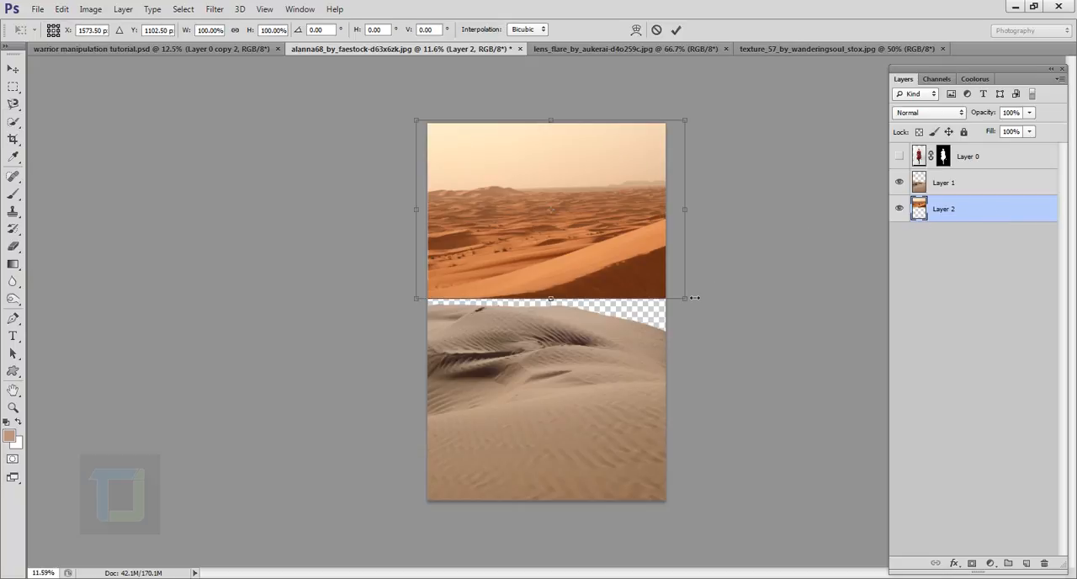
pyautogui.moveTo(688, 302); pyautogui.dragTo(718, 320)
pyautogui.moveTo(706, 255); pyautogui.dragTo(706, 283)
pyautogui.moveTo(718, 143); pyautogui.dragTo(756, 123)
pyautogui.moveTo(712, 219); pyautogui.dragTo(671, 210)
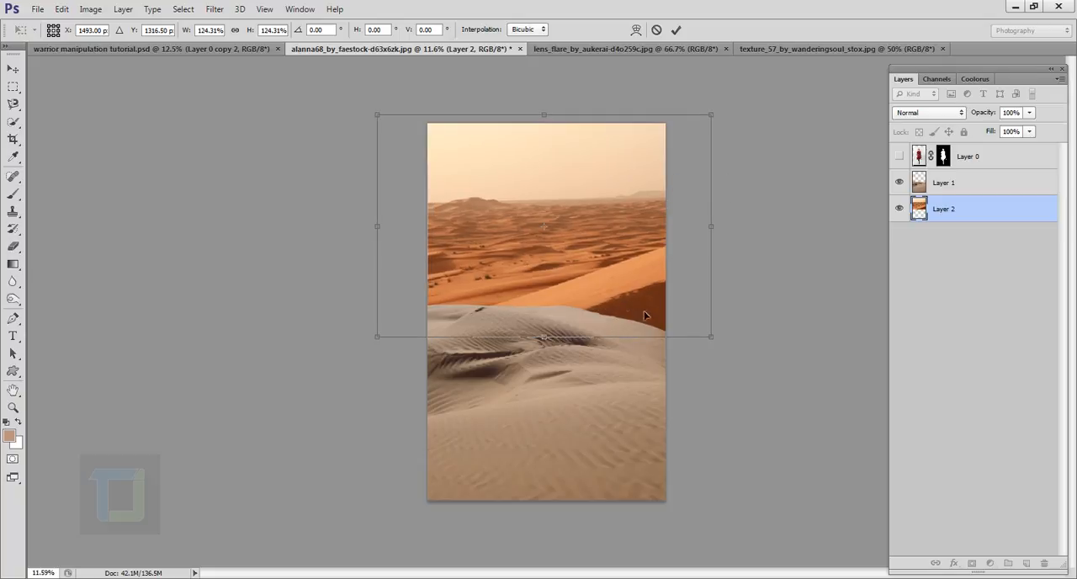
pyautogui.moveTo(651, 253); pyautogui.dragTo(654, 251)
pyautogui.click(677, 30)
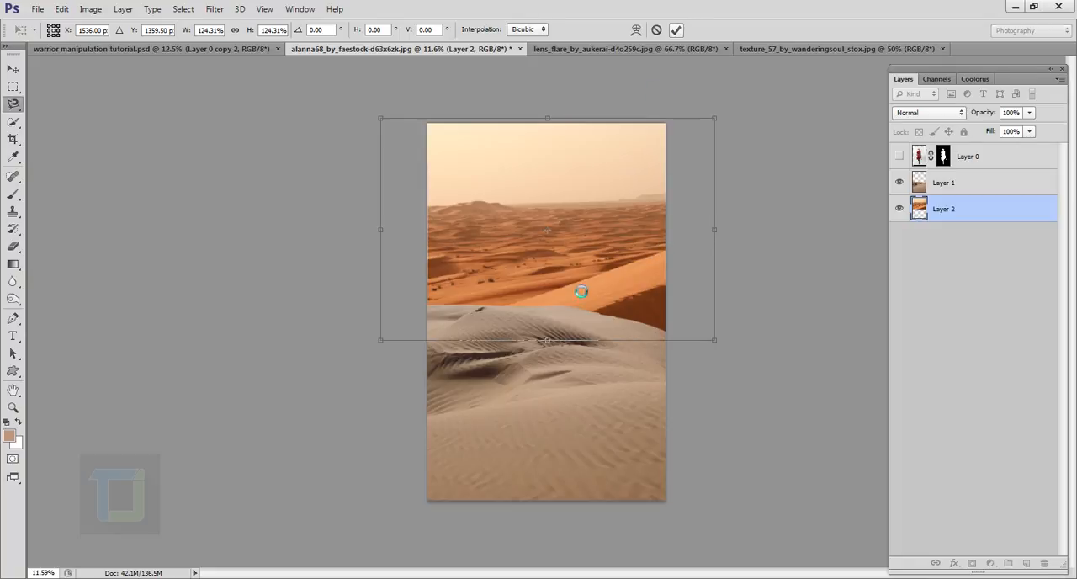
pyautogui.scroll(6, 589, 301)
pyautogui.scroll(-6, 632, 363)
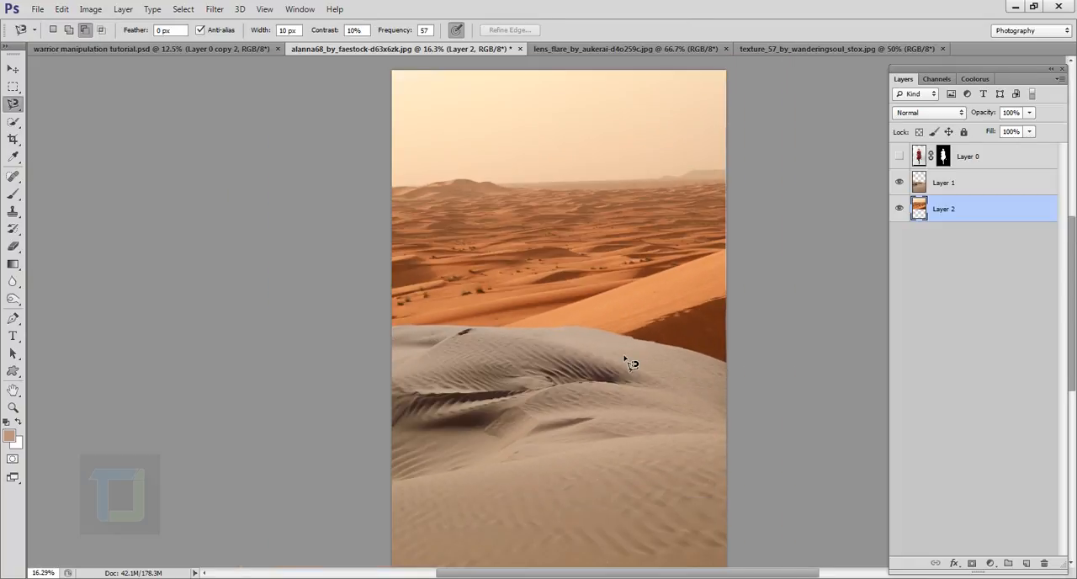
# - Show the woman's layer to examine her against the combined deserts, then hide it again
pyautogui.click(899, 156)
pyautogui.scroll(1, 774, 316)
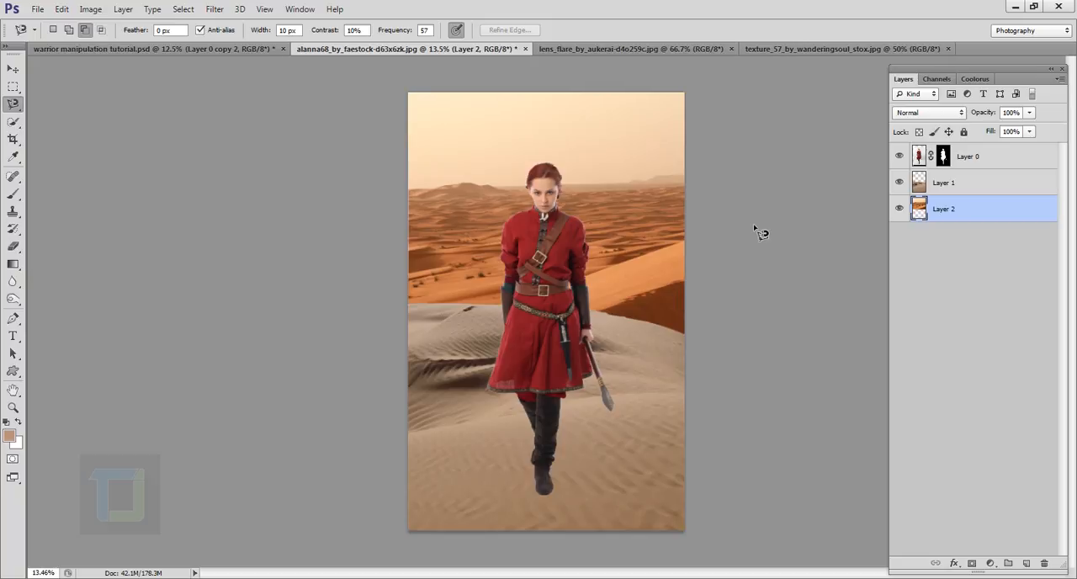
pyautogui.click(900, 156)
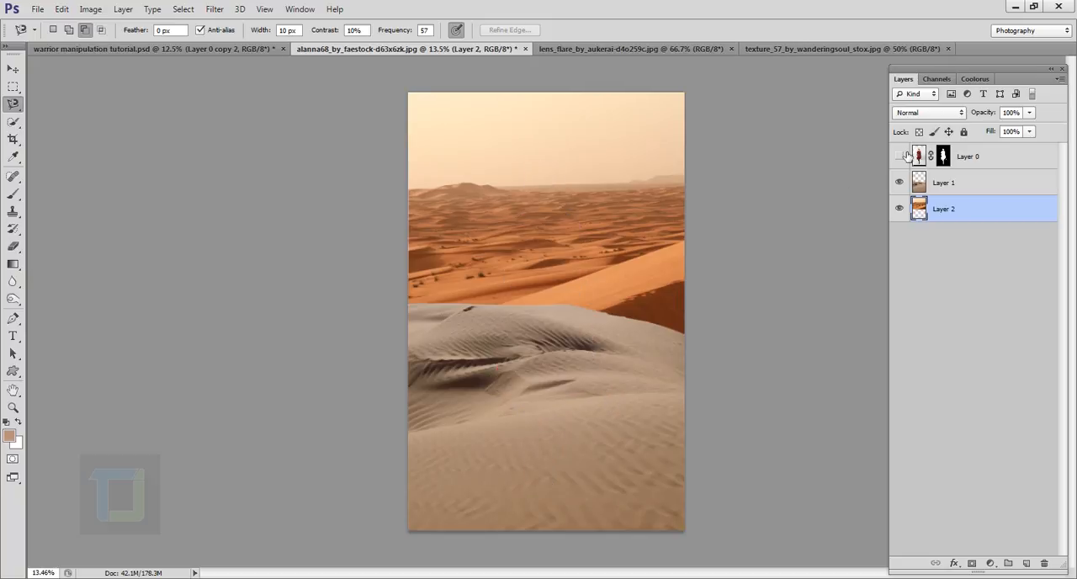
# - Add a Color Balance adjustment clipped to Layer 1, with midtones at Cyan-Red +31 and Yellow-Blue -26
pyautogui.click(946, 185)
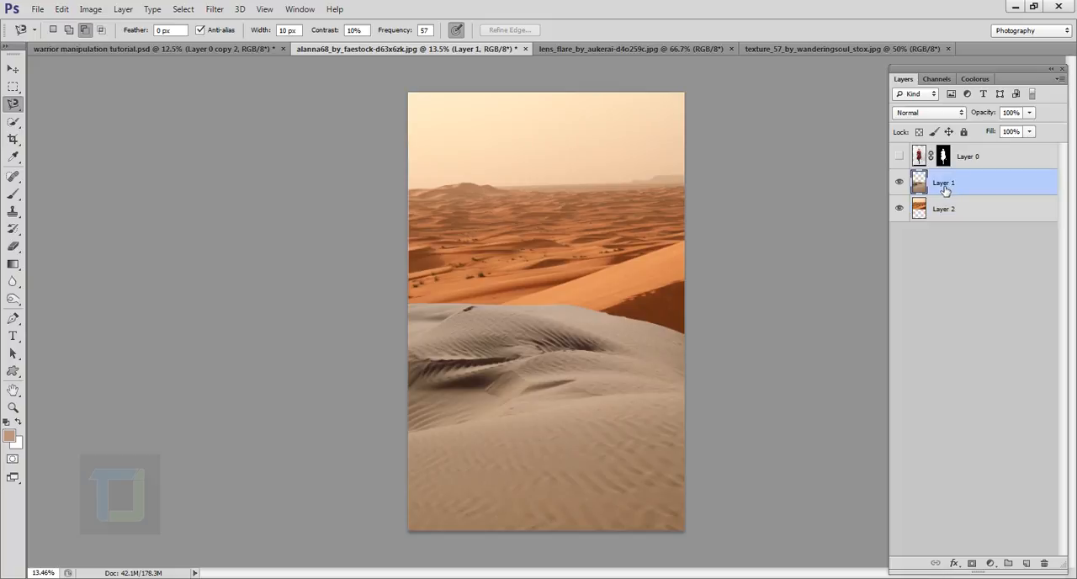
pyautogui.click(898, 184)
pyautogui.click(898, 184)
pyautogui.click(899, 183)
pyautogui.click(900, 183)
pyautogui.click(993, 563)
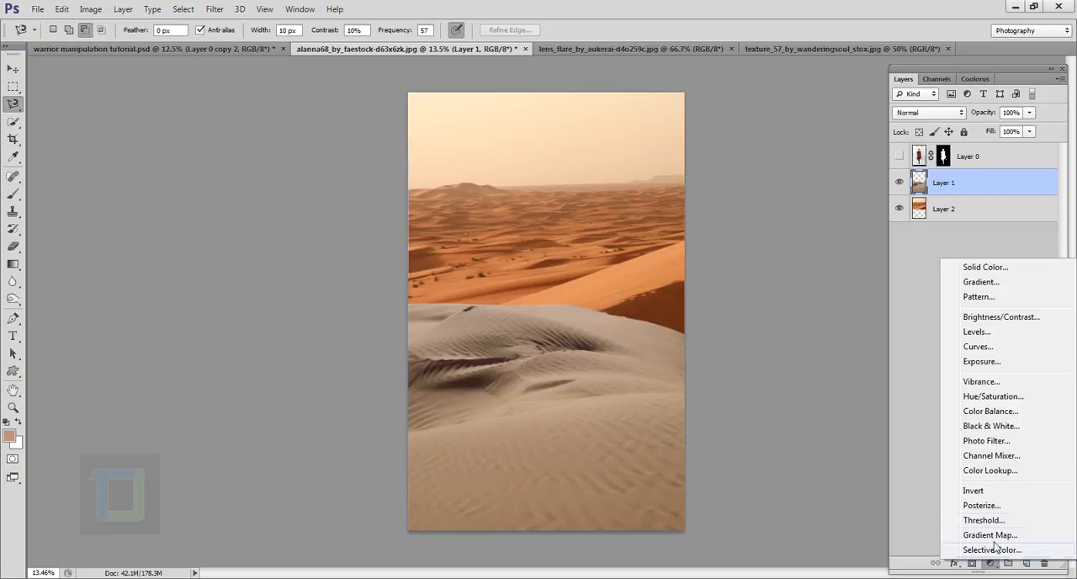
pyautogui.click(998, 411)
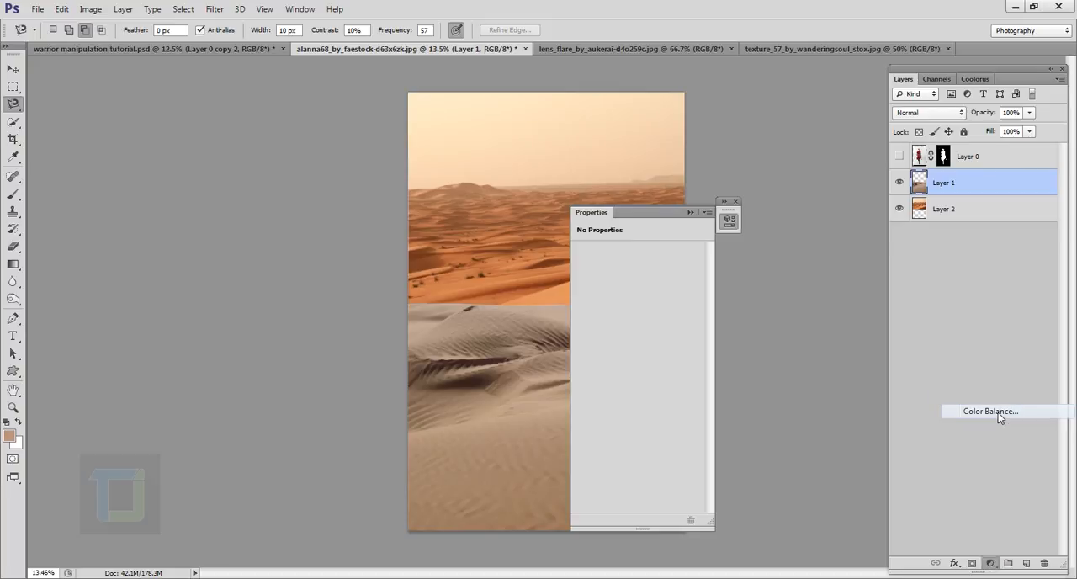
pyautogui.moveTo(647, 220); pyautogui.dragTo(756, 226)
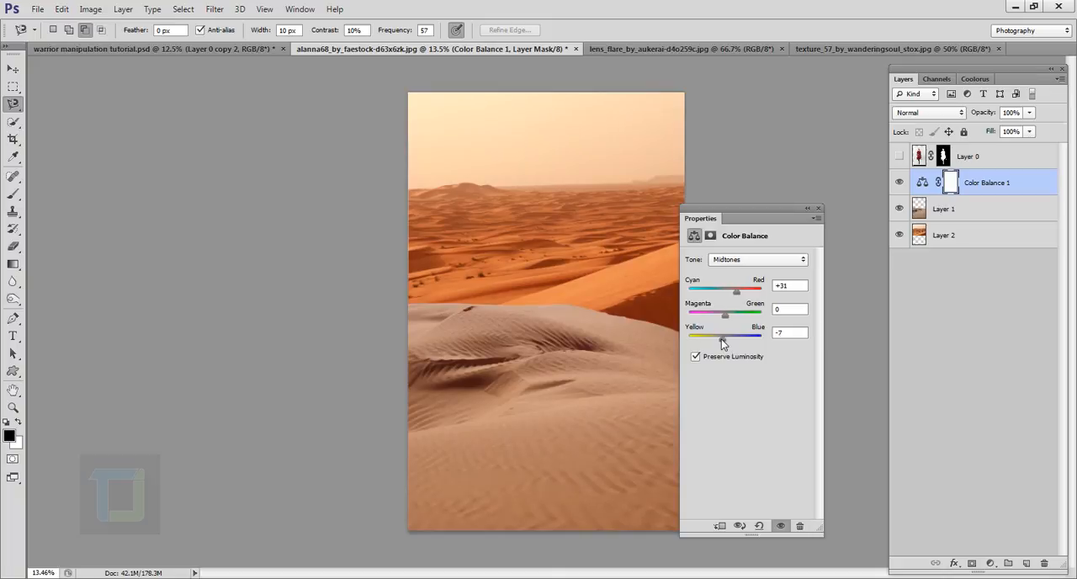
pyautogui.moveTo(721, 339); pyautogui.dragTo(717, 340)
pyautogui.click(721, 526)
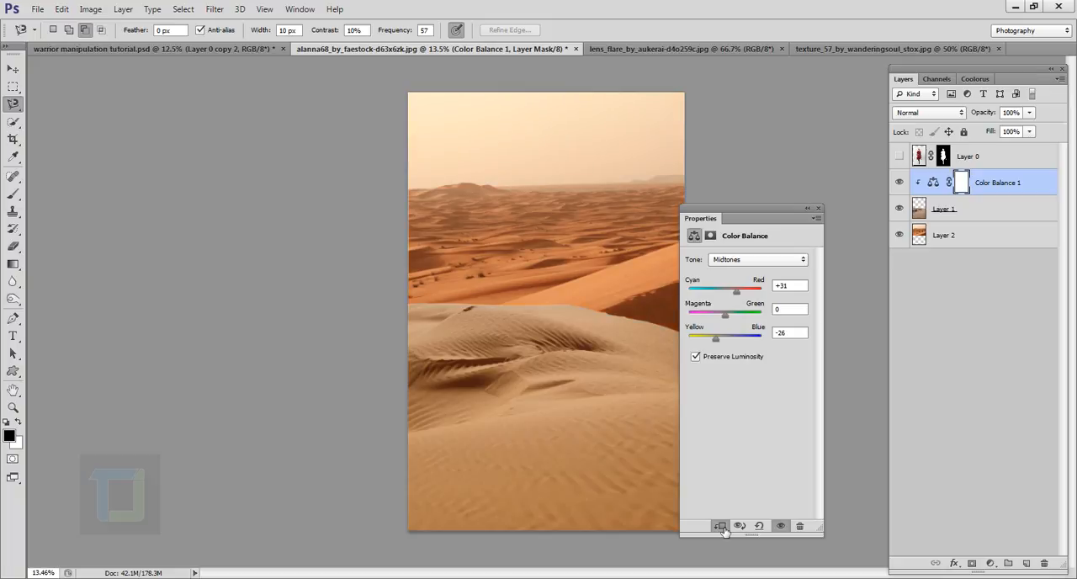
# - Preview the adjustment and Layer 1 on and off, then set the Color Balance shadows to Cyan-Red +13 and Yellow-Blue -4
pyautogui.click(899, 181)
pyautogui.click(899, 182)
pyautogui.click(917, 209)
pyautogui.click(898, 209)
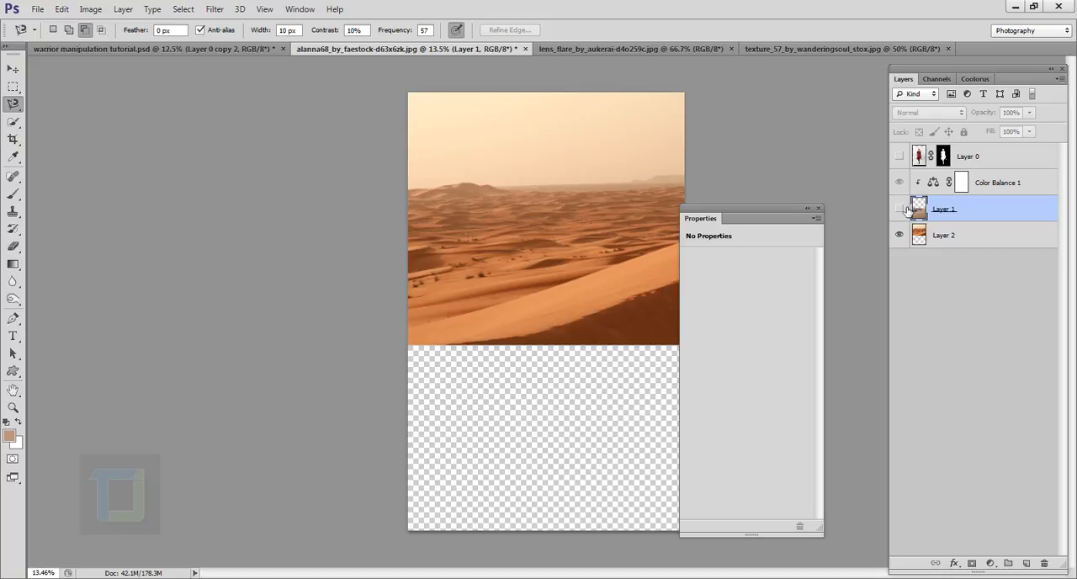
pyautogui.click(902, 209)
pyautogui.click(933, 182)
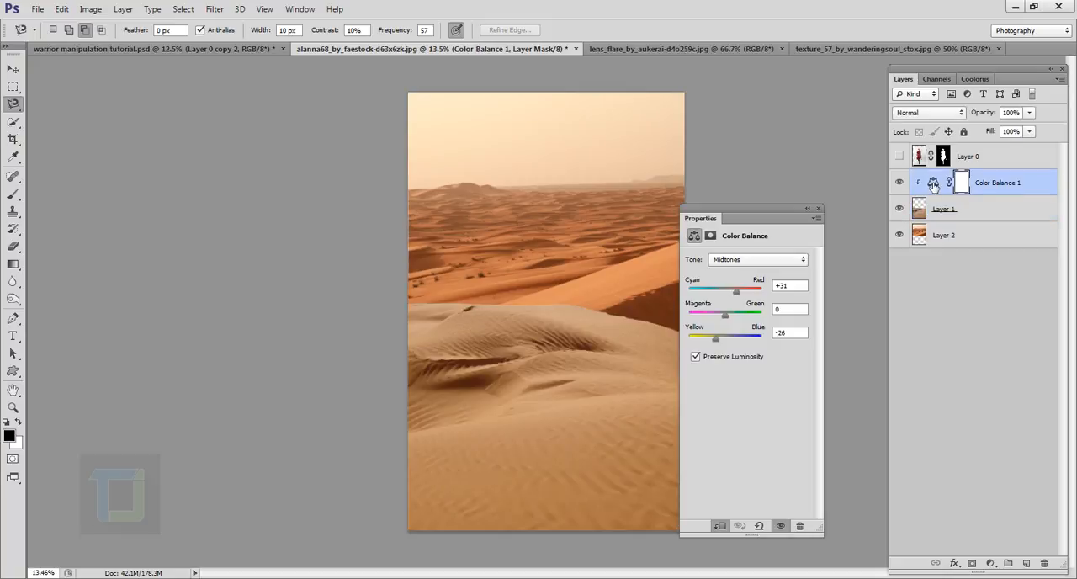
pyautogui.click(758, 259)
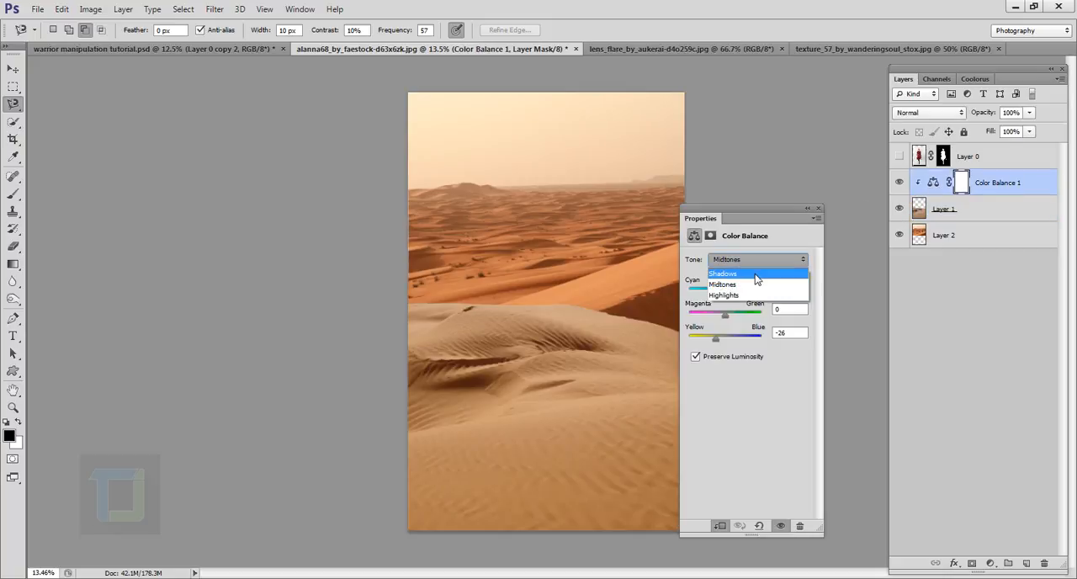
pyautogui.click(756, 276)
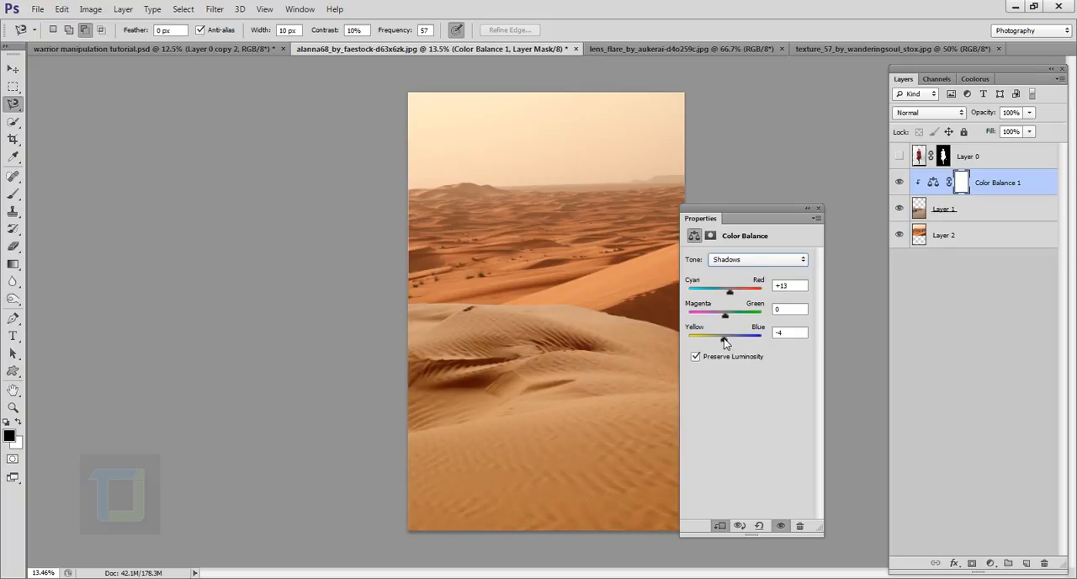
# - Set the Color Balance highlights to Cyan-Red +17 and Yellow-Blue -4, then close the adjustment's properties
pyautogui.click(746, 261)
pyautogui.click(738, 297)
pyautogui.moveTo(724, 337); pyautogui.dragTo(723, 340)
pyautogui.moveTo(725, 337); pyautogui.dragTo(723, 337)
pyautogui.click(810, 208)
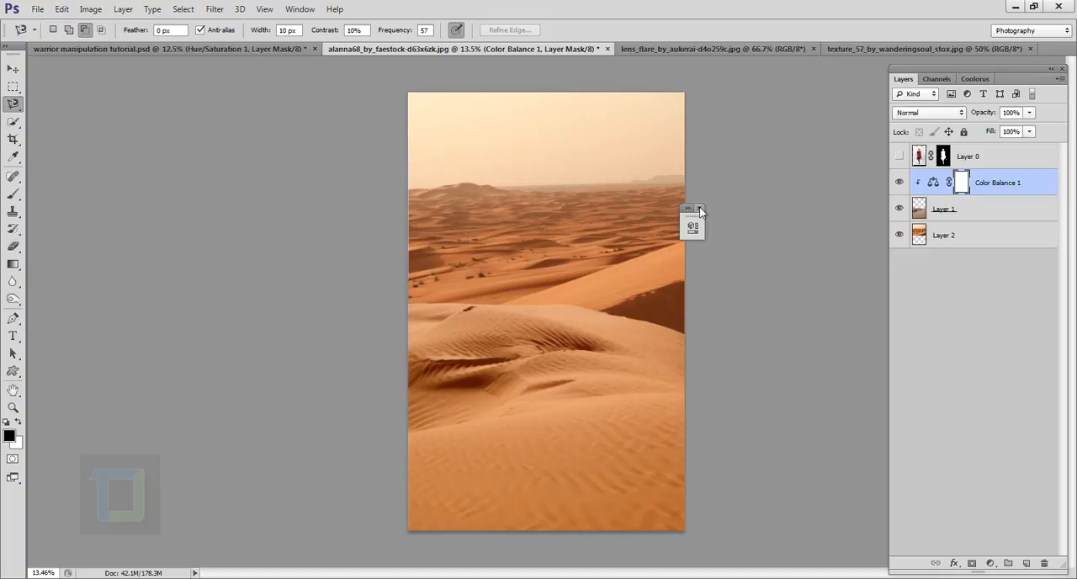
pyautogui.click(699, 209)
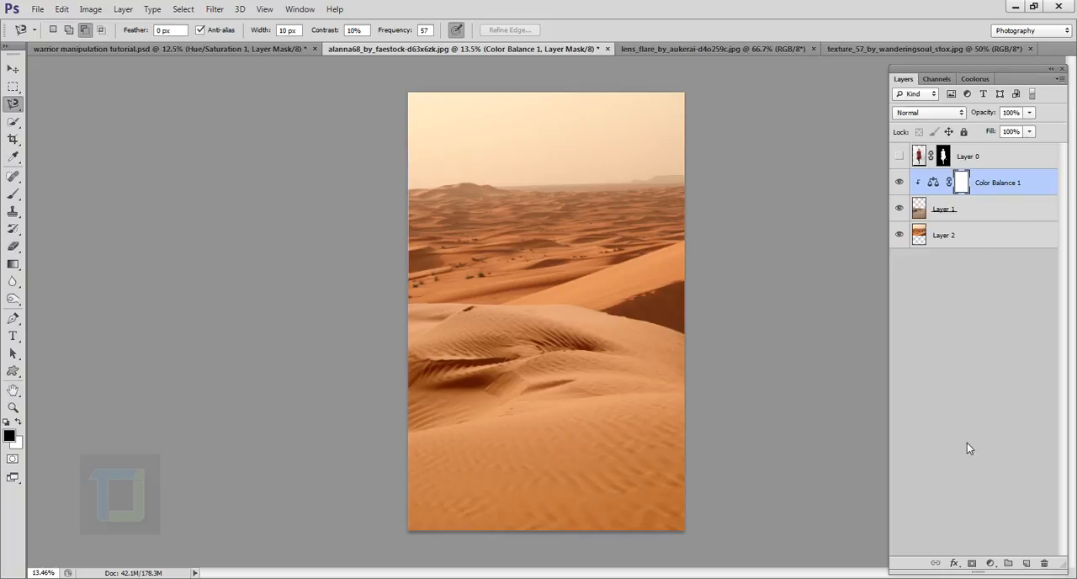
# - Add a Hue/Saturation adjustment above the combined deserts with Saturation at -66, and preview it off and on
pyautogui.click(990, 563)
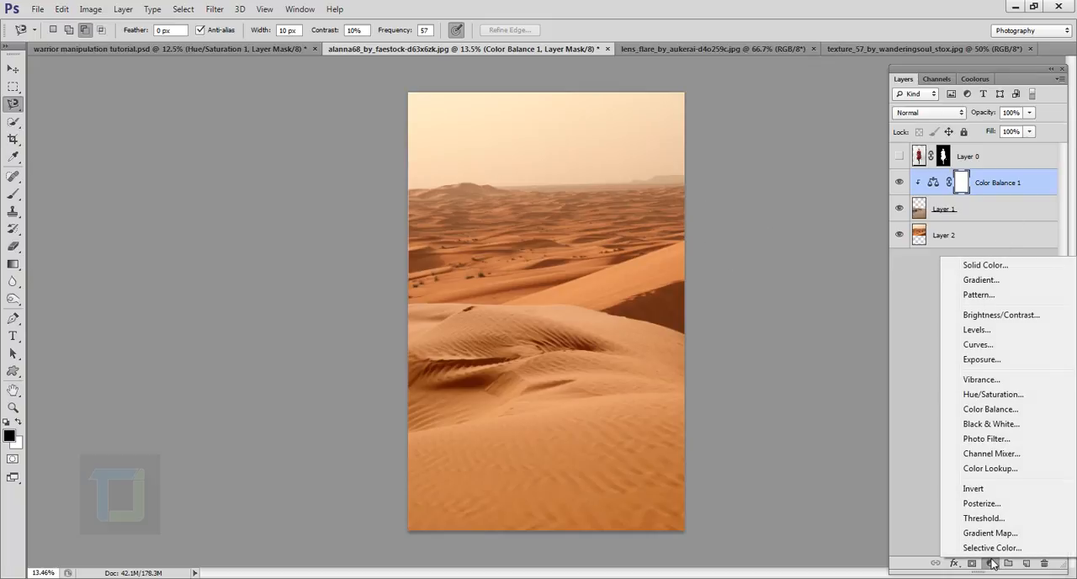
pyautogui.click(990, 395)
pyautogui.moveTo(598, 221); pyautogui.dragTo(823, 257)
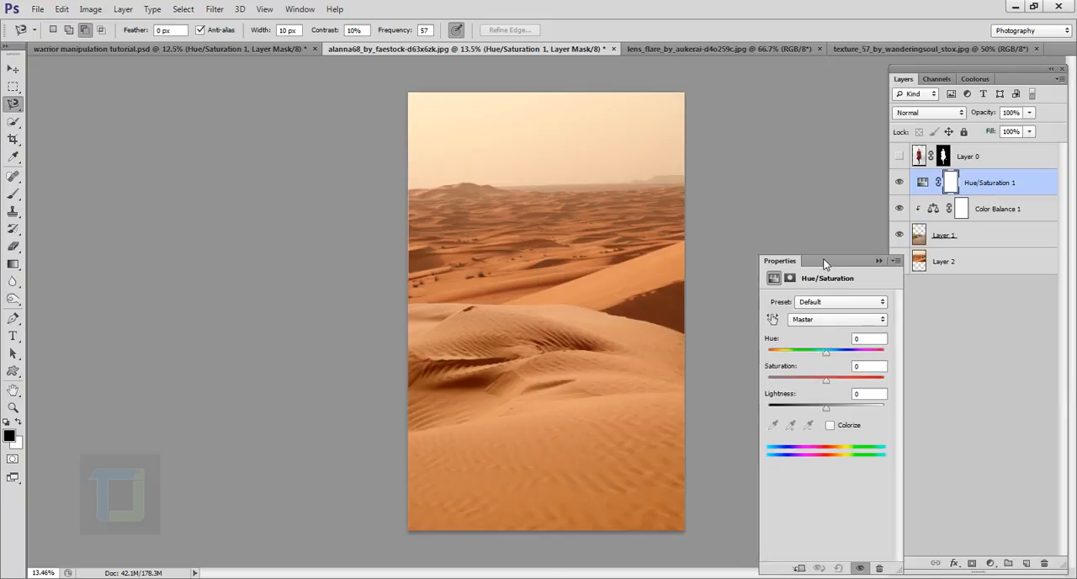
pyautogui.moveTo(826, 380); pyautogui.dragTo(802, 382)
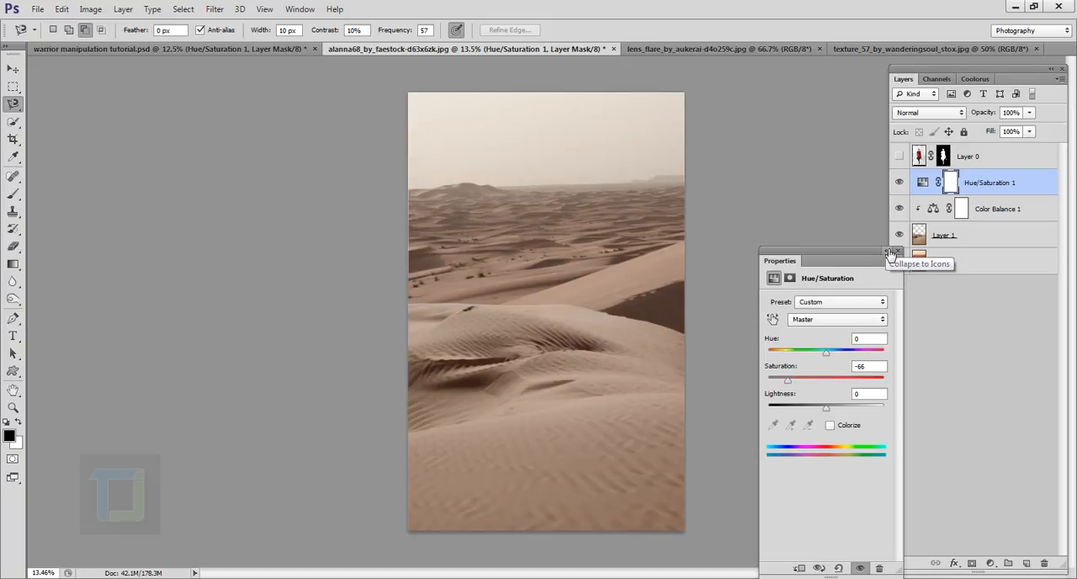
pyautogui.click(891, 254)
pyautogui.click(899, 182)
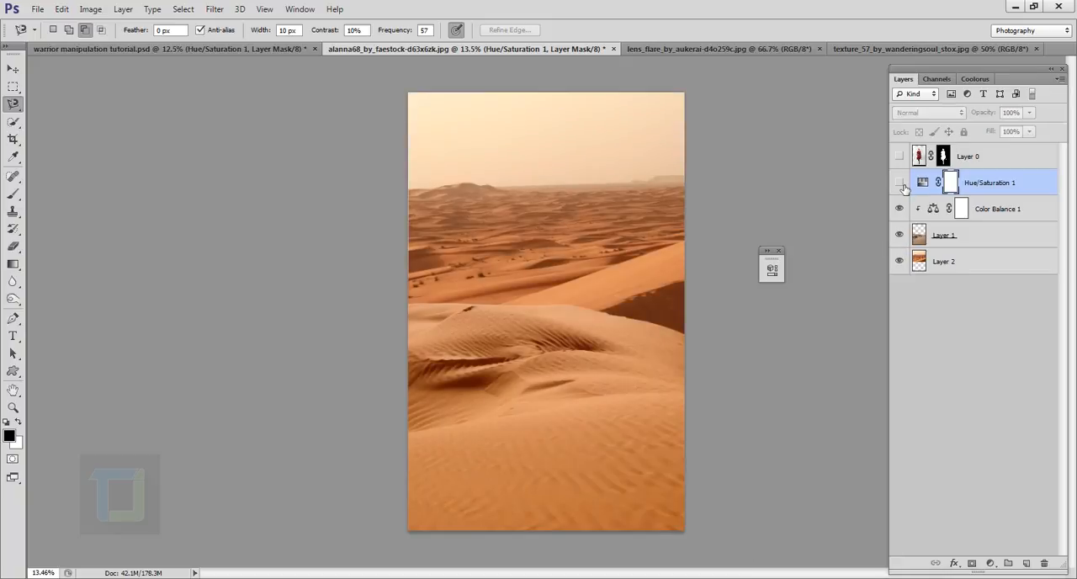
pyautogui.click(899, 182)
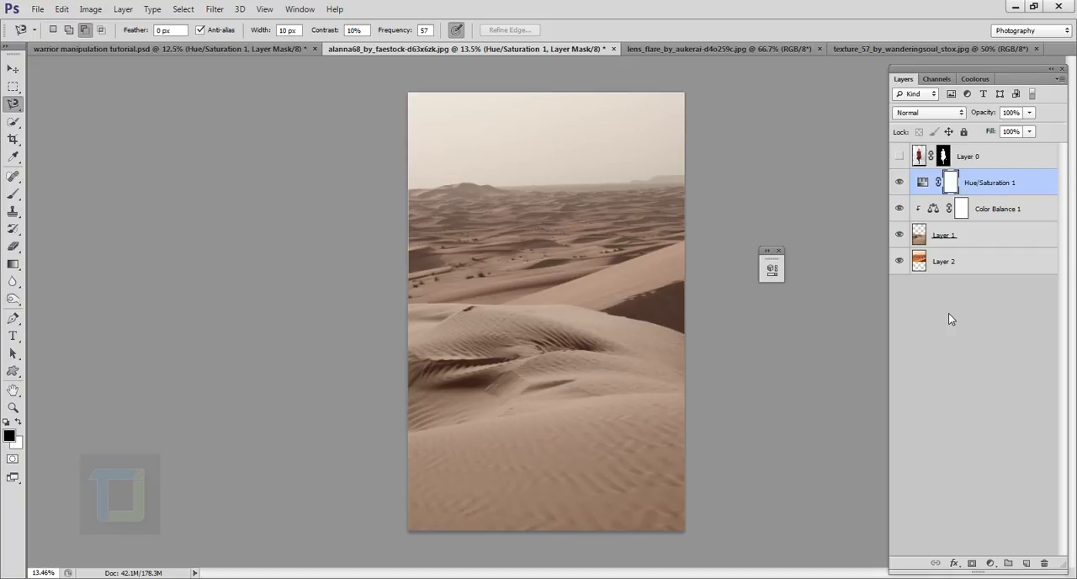
# - Show and select the woman's layer, Layer 0, and compare the desaturated desert with and without her
pyautogui.click(900, 156)
pyautogui.click(977, 158)
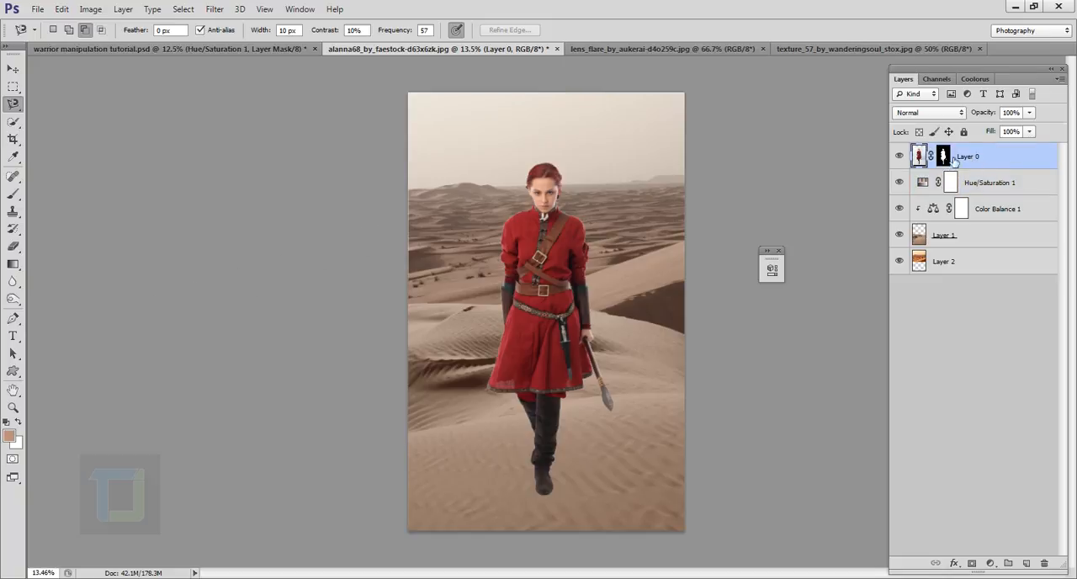
pyautogui.click(899, 157)
pyautogui.click(900, 156)
# - Add an Inner Shadow layer style to the woman's layer with the Screen blend mode
pyautogui.doubleClick(1052, 158)
pyautogui.moveTo(748, 202); pyautogui.dragTo(782, 157)
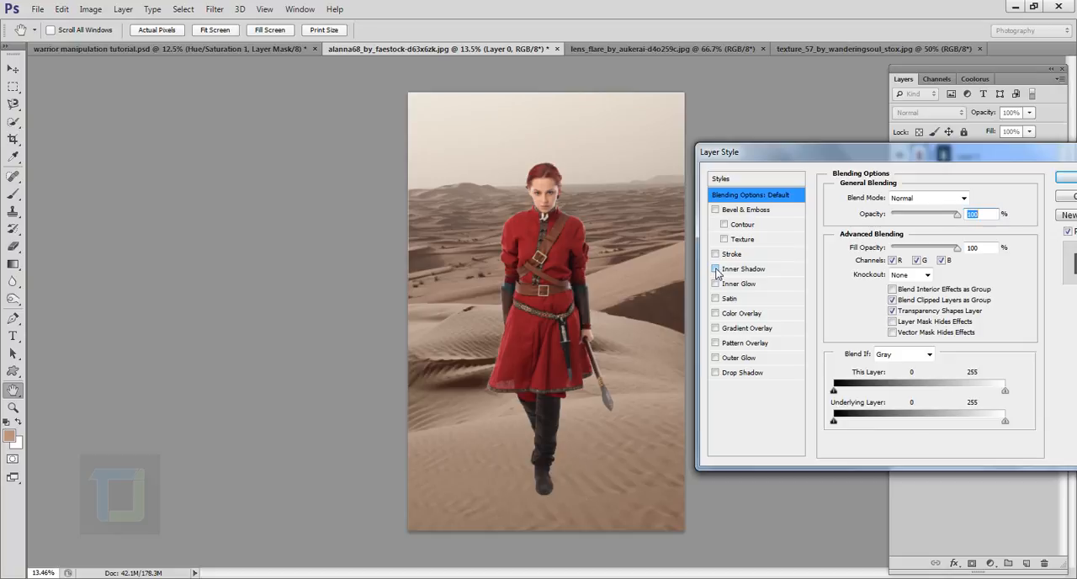
pyautogui.click(716, 270)
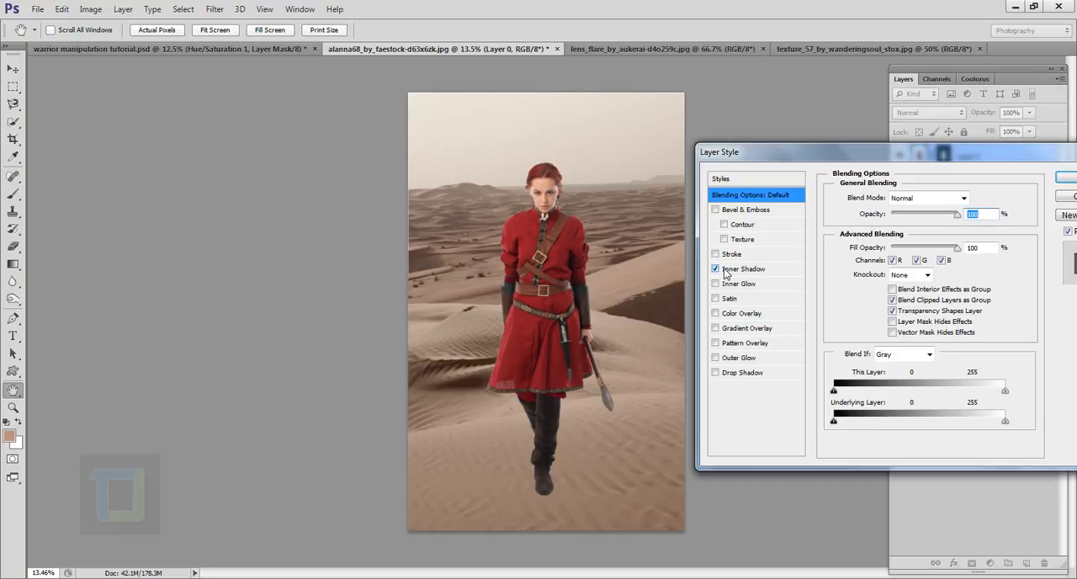
pyautogui.click(727, 269)
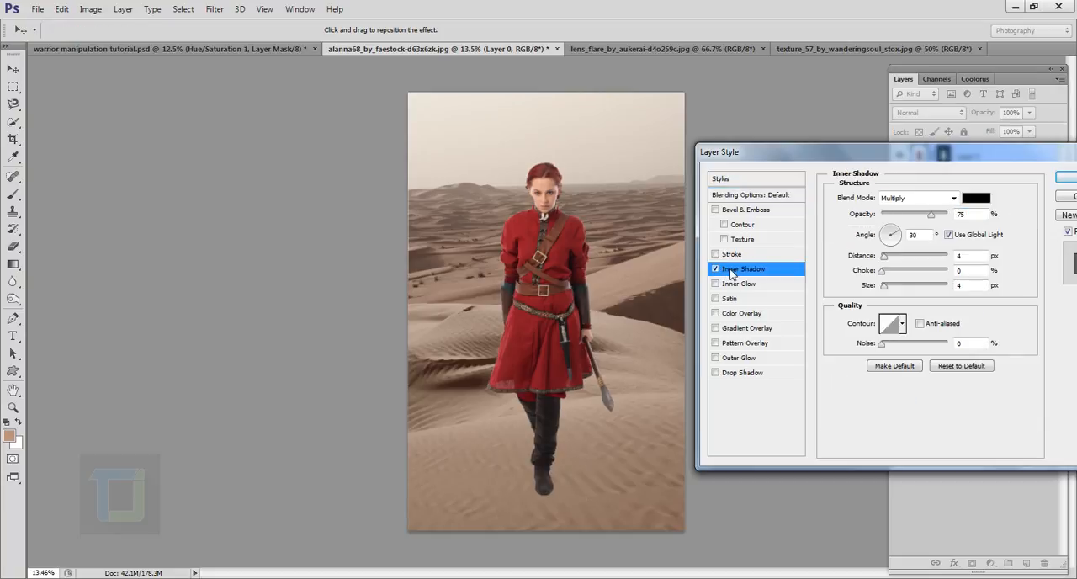
pyautogui.click(923, 202)
pyautogui.click(905, 319)
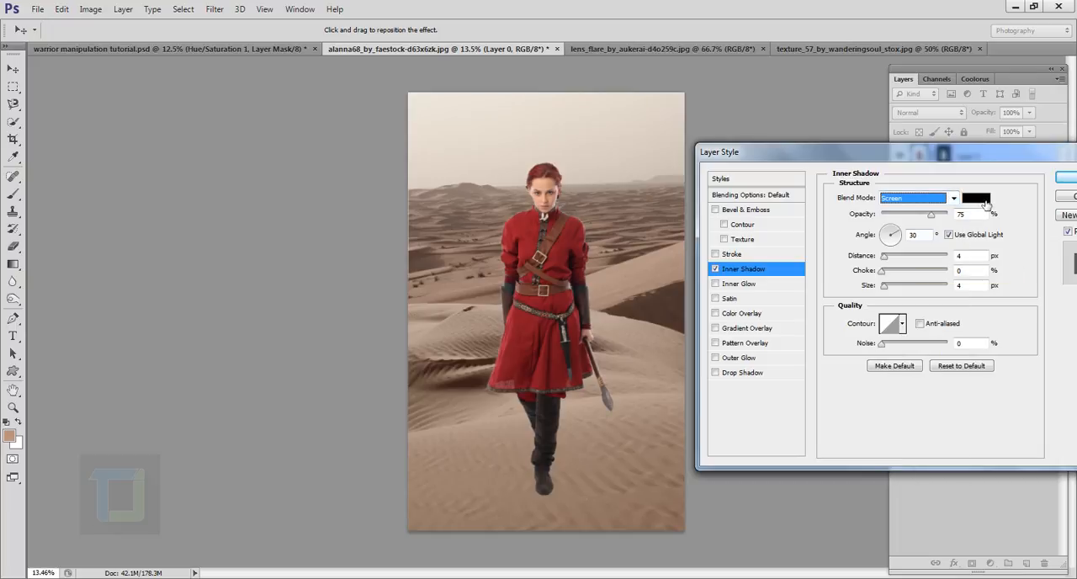
# - Set the inner shadow's color to d69357
pyautogui.click(975, 202)
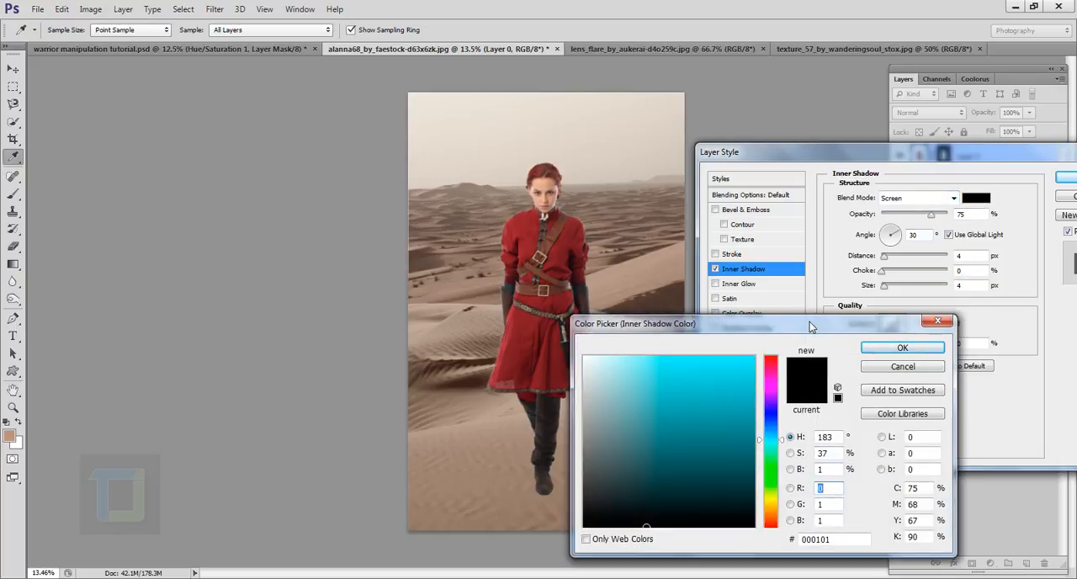
pyautogui.moveTo(810, 321); pyautogui.dragTo(838, 170)
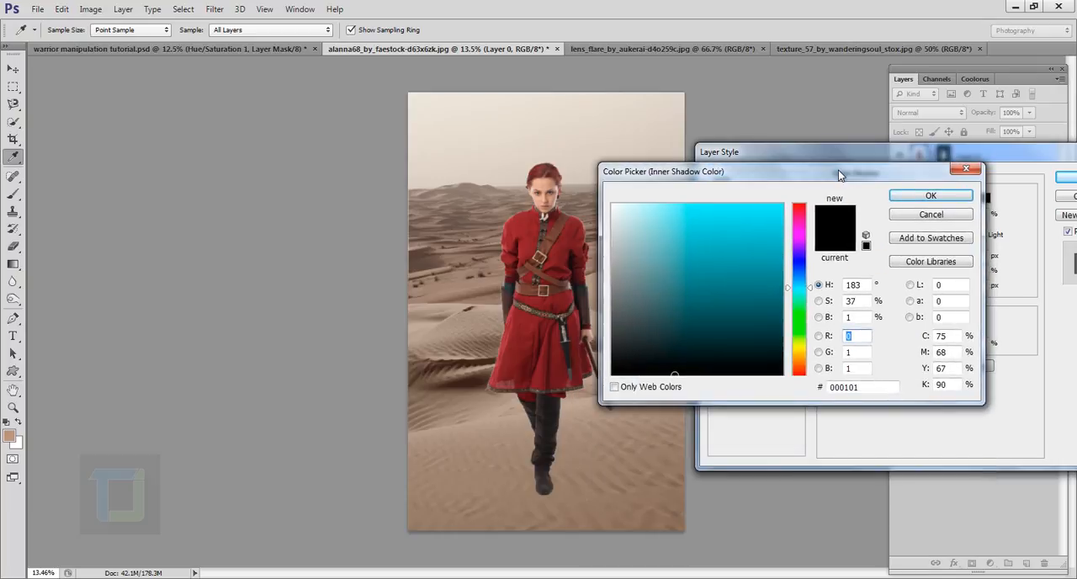
pyautogui.doubleClick(882, 392)
pyautogui.press('BackSpace')
pyautogui.write('d6')
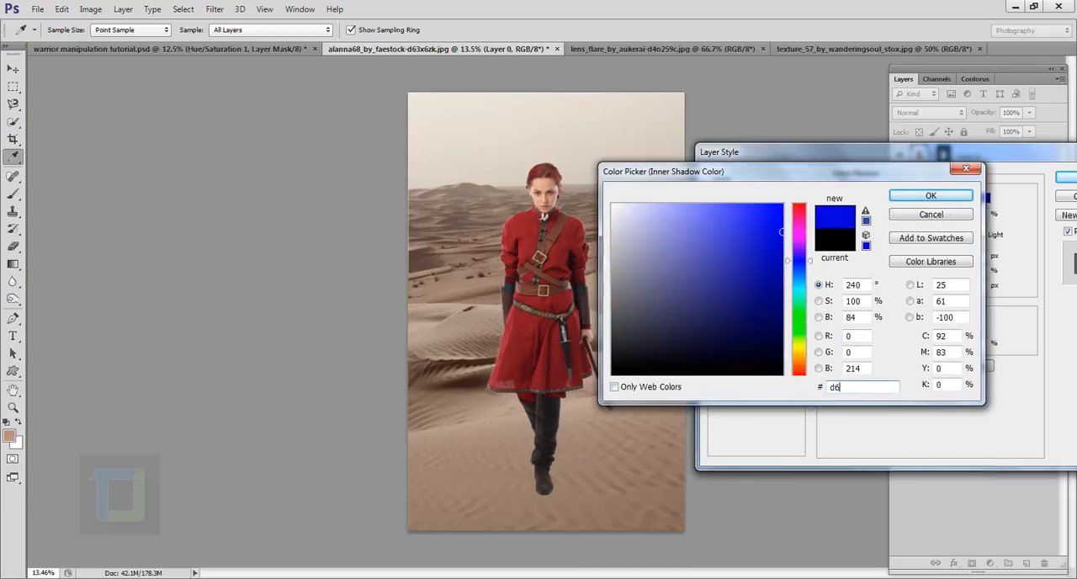
pyautogui.write('9357')
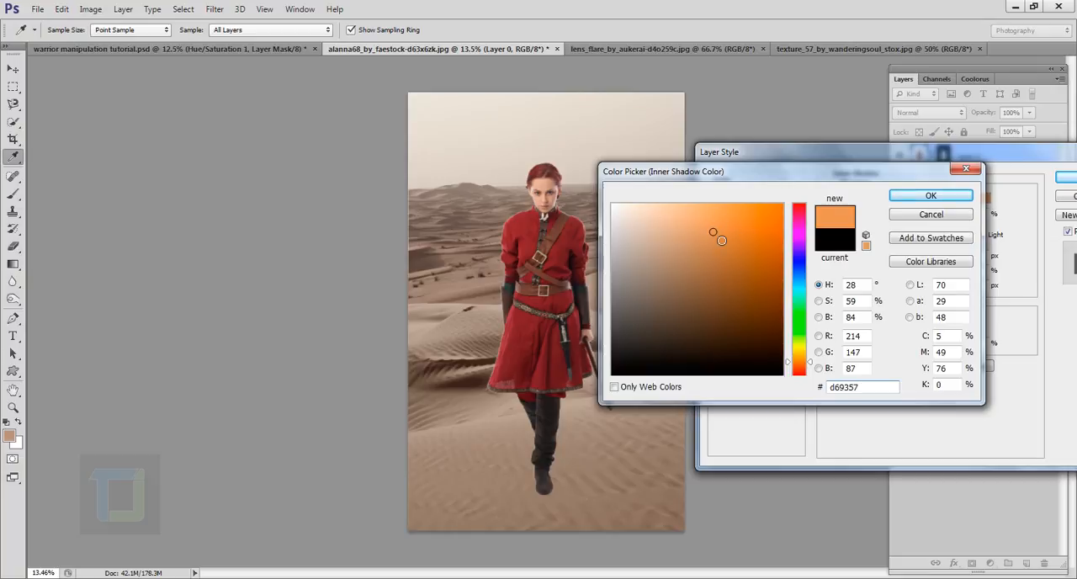
pyautogui.click(926, 195)
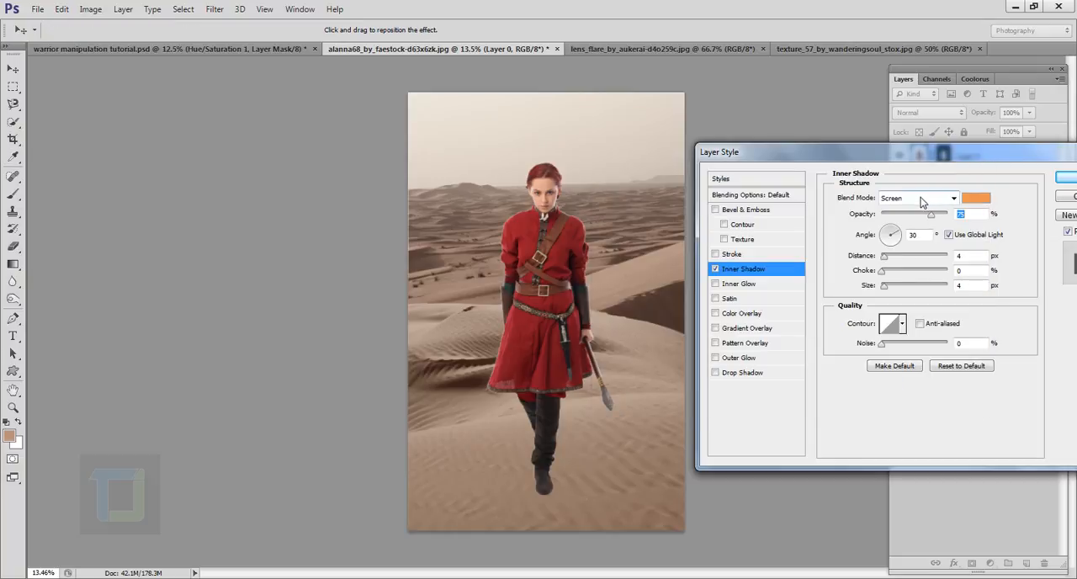
# - Set the inner shadow's angle to 42°, distance to 34 px and size to 46 px
pyautogui.hotkey('ctrl', 'space')
pyautogui.moveTo(623, 244); pyautogui.dragTo(676, 266)
pyautogui.click(715, 272)
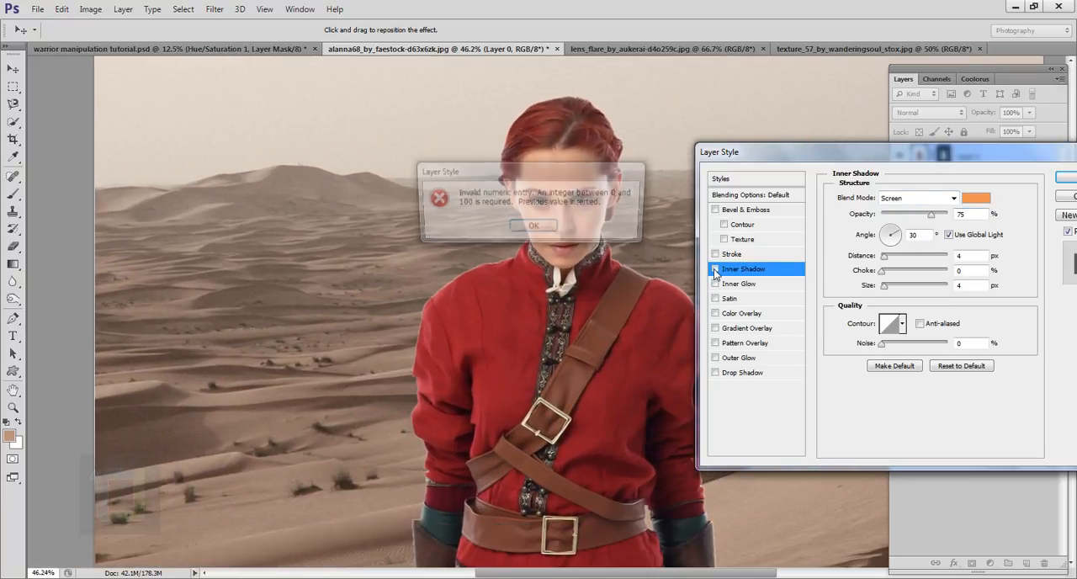
pyautogui.click(542, 225)
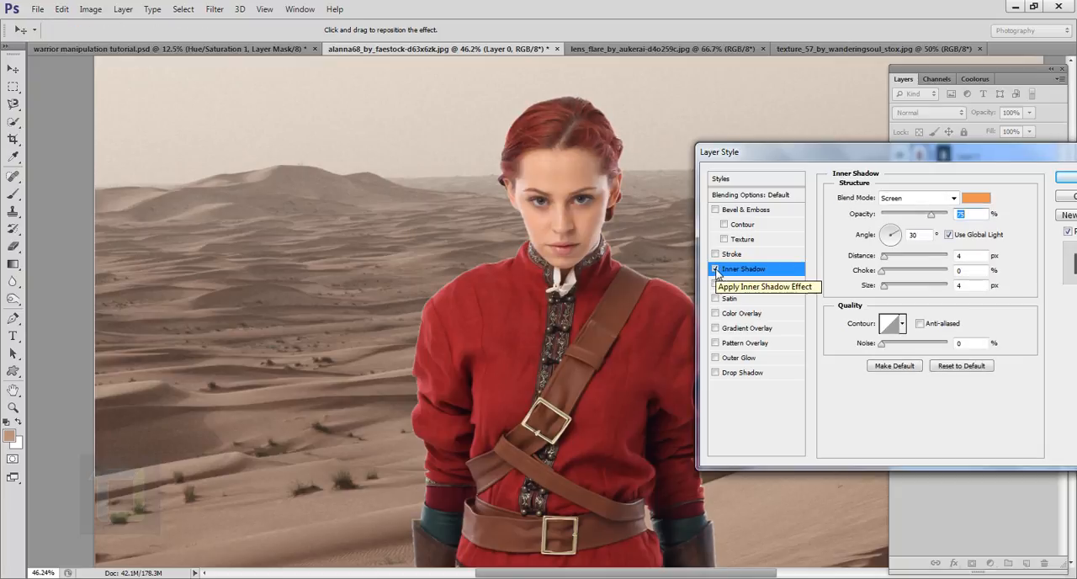
pyautogui.doubleClick(913, 239)
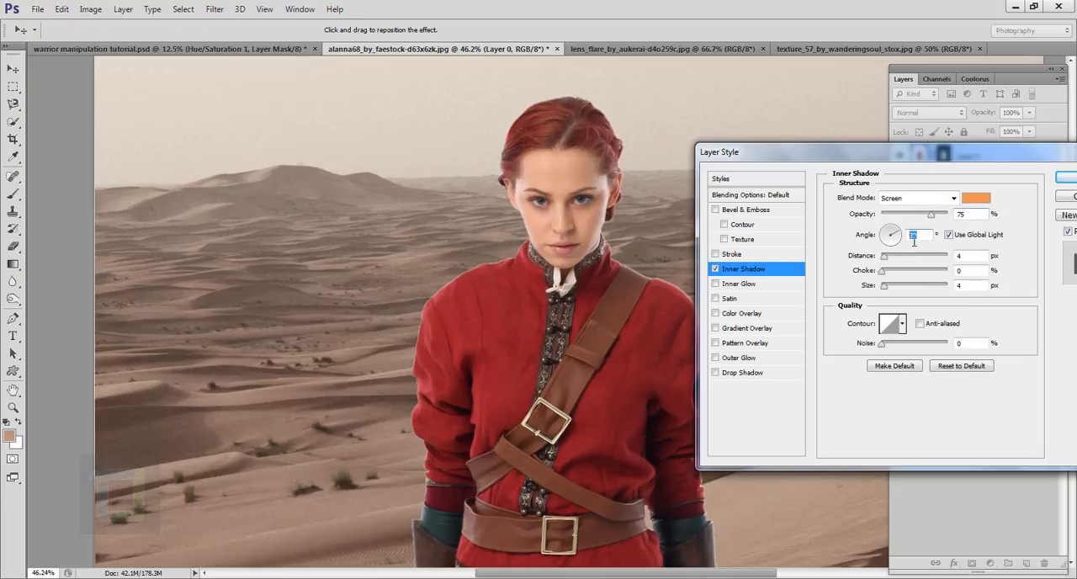
pyautogui.write('42')
pyautogui.click(715, 272)
pyautogui.moveTo(886, 259); pyautogui.dragTo(905, 257)
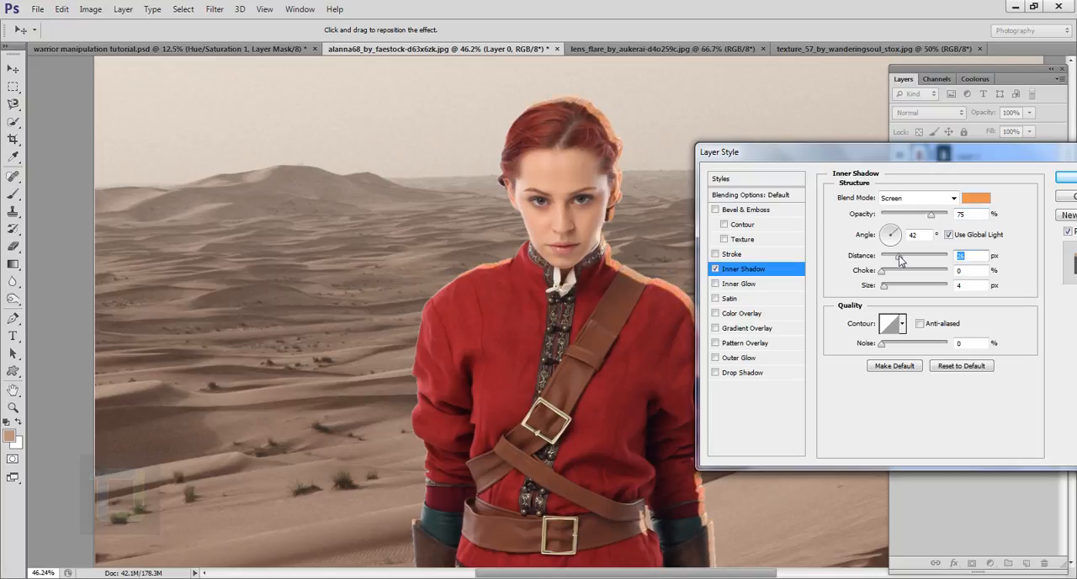
pyautogui.click(975, 290)
pyautogui.write('46')
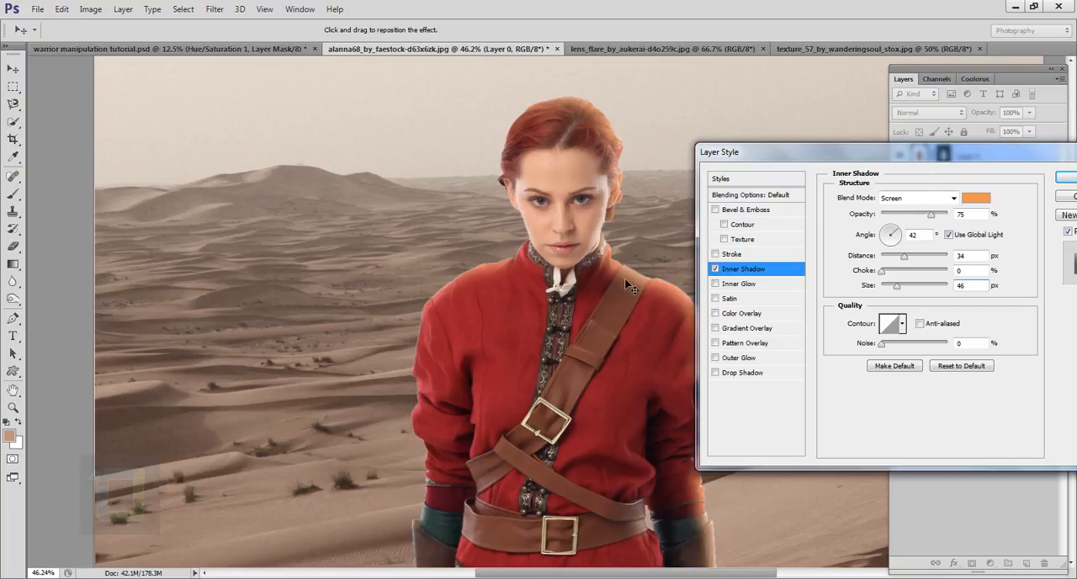
# - Lower the inner shadow's opacity to 41% and preview the effect off and on
pyautogui.click(716, 269)
pyautogui.click(715, 269)
pyautogui.moveTo(932, 220); pyautogui.dragTo(911, 221)
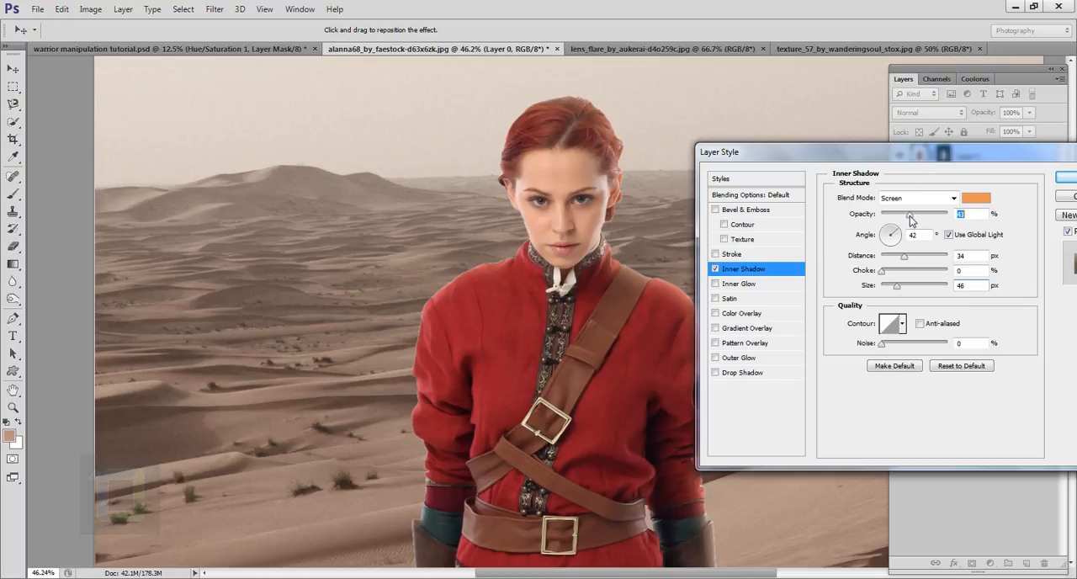
pyautogui.click(714, 269)
pyautogui.click(715, 270)
pyautogui.click(715, 269)
pyautogui.click(714, 269)
# - Enable a Gradient Overlay on the woman's layer, previewing it off and on over the whole figure
pyautogui.click(714, 328)
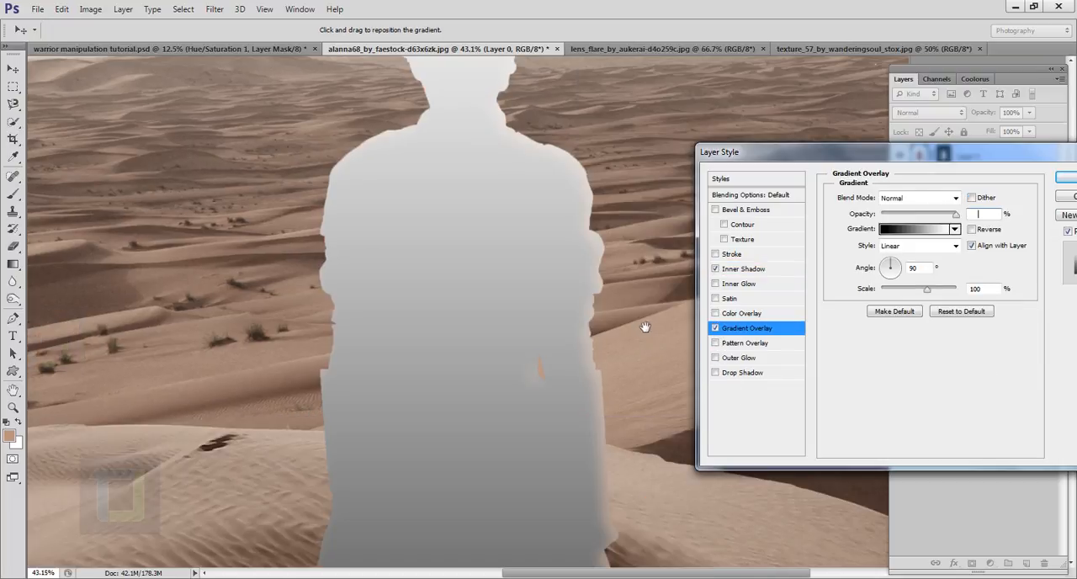
pyautogui.scroll(-5, 645, 328)
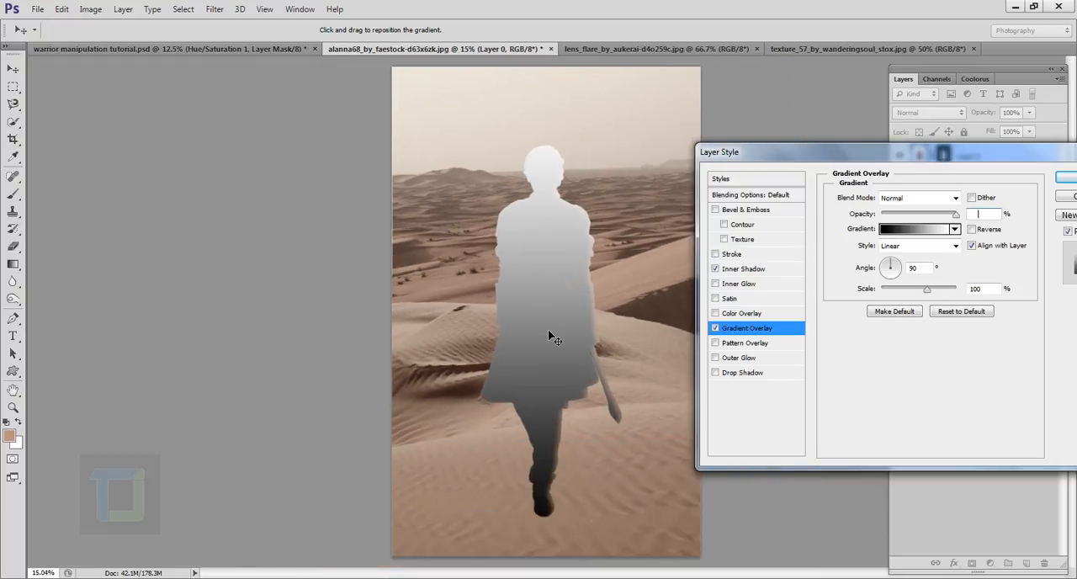
pyautogui.click(716, 328)
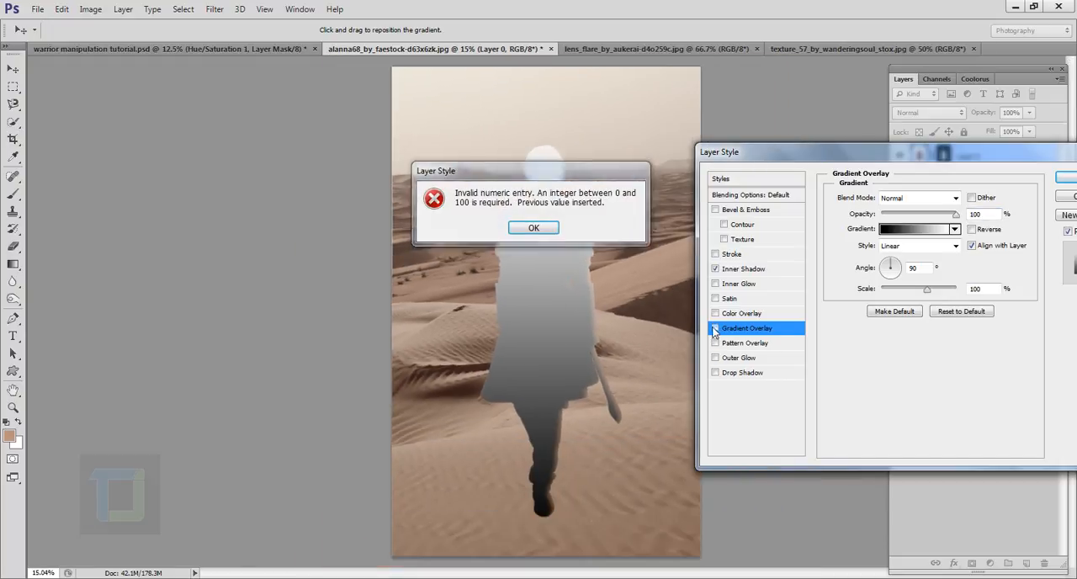
pyautogui.press('Return')
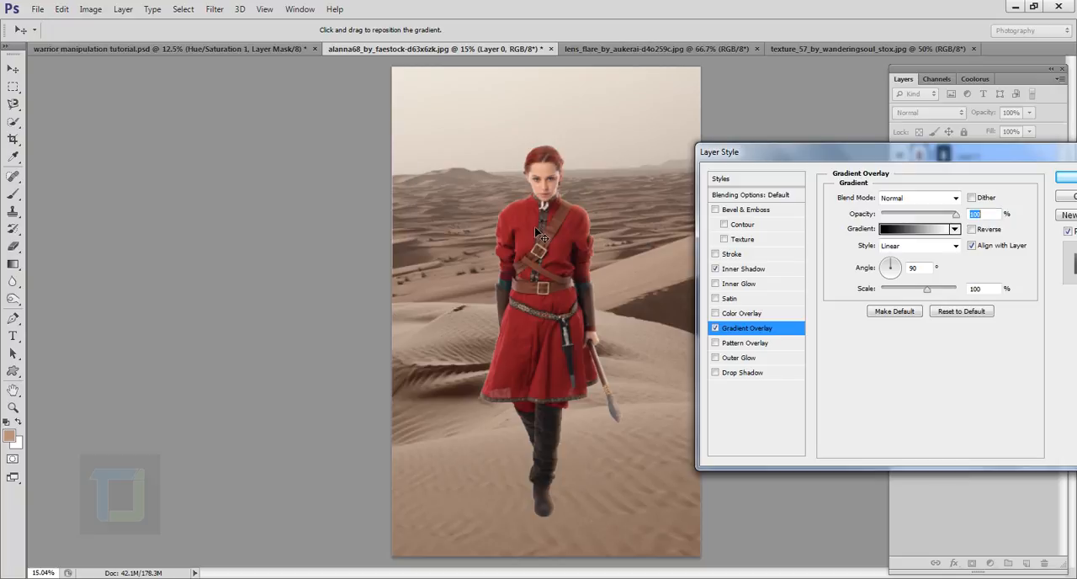
pyautogui.click(715, 328)
pyautogui.click(715, 328)
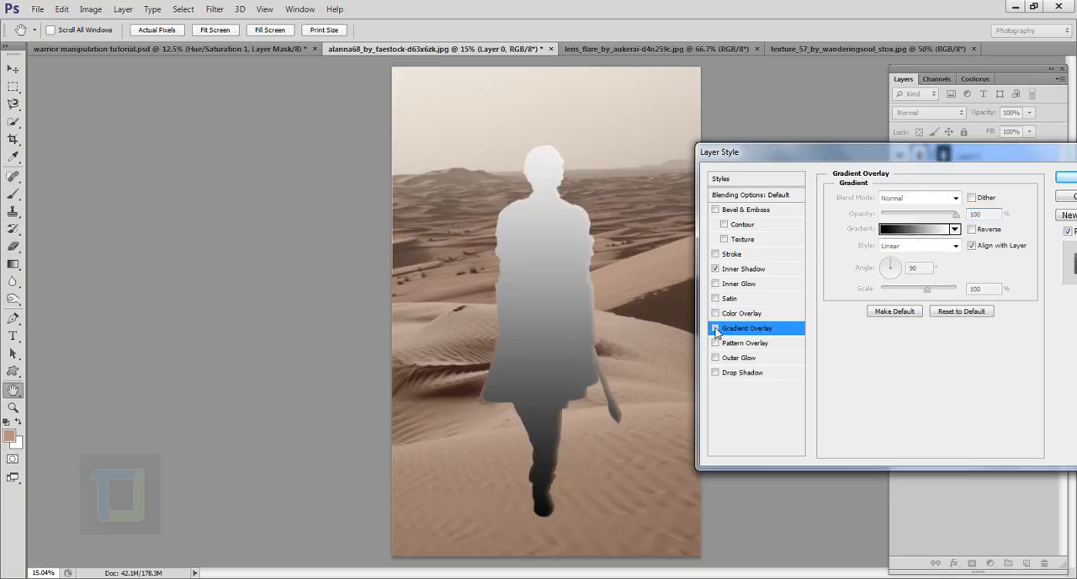
pyautogui.click(715, 329)
pyautogui.click(715, 328)
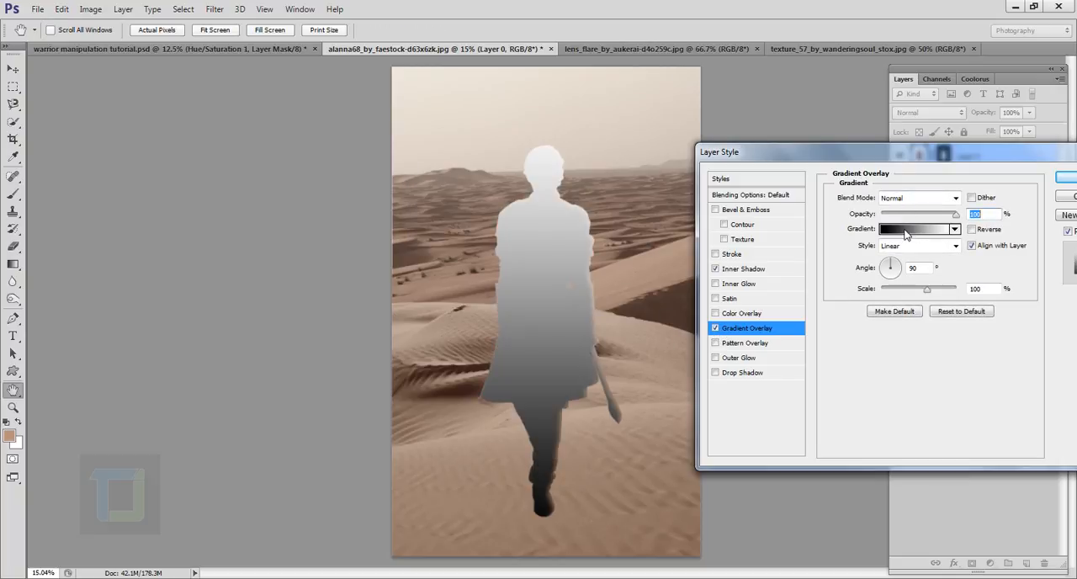
# - Apply the Foreground to Transparent preset to the overlay's gradient and set its 0% color stop to black
pyautogui.click(912, 234)
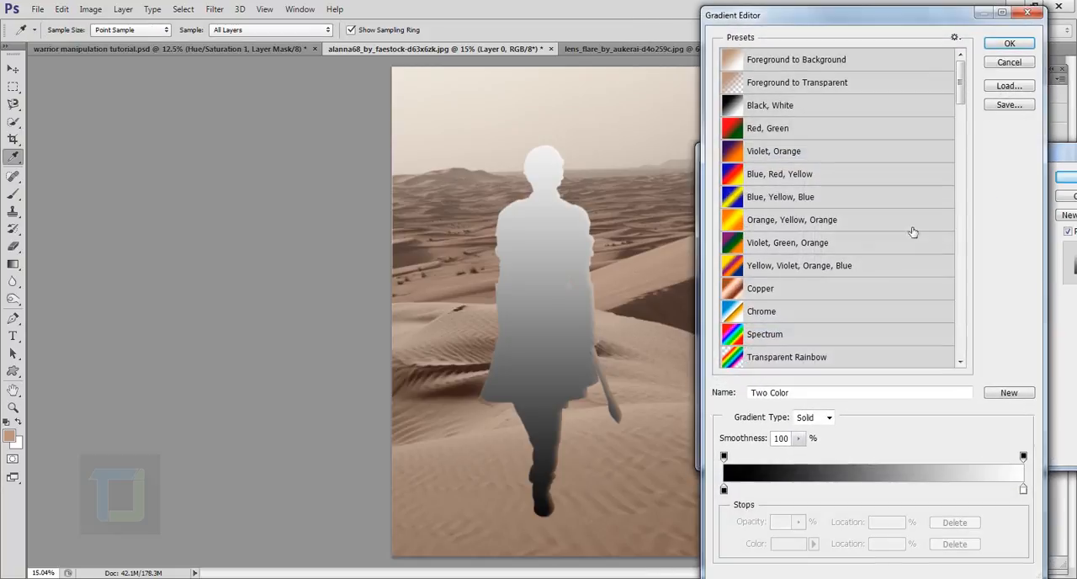
pyautogui.click(793, 85)
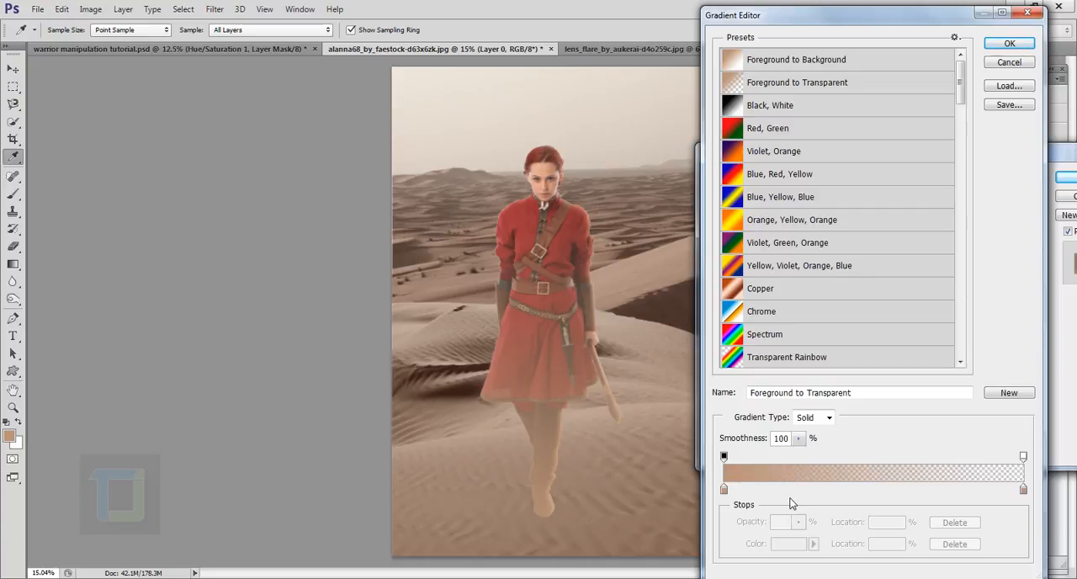
pyautogui.click(723, 493)
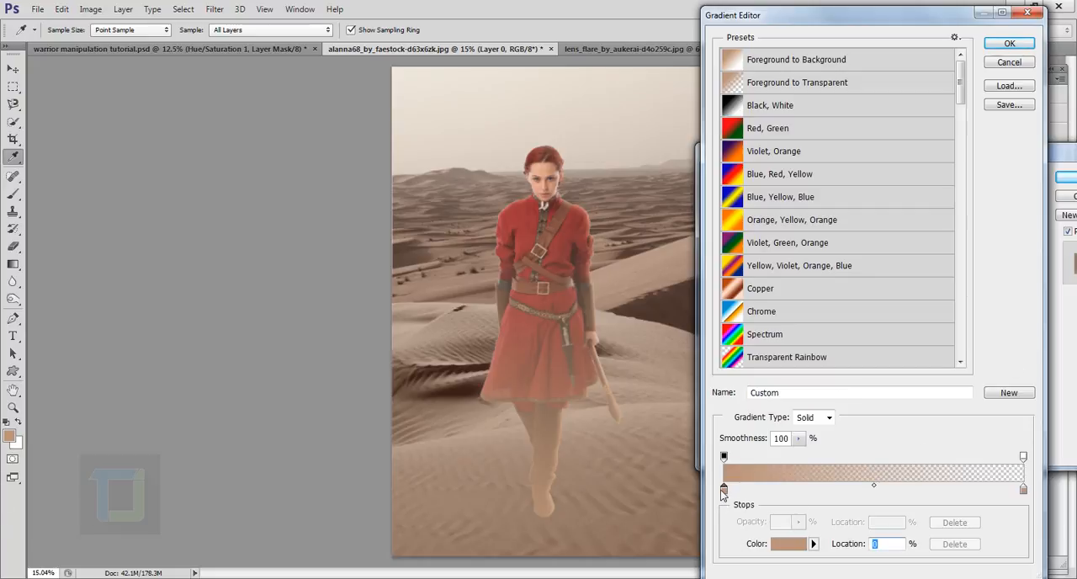
pyautogui.click(780, 545)
pyautogui.write('0')
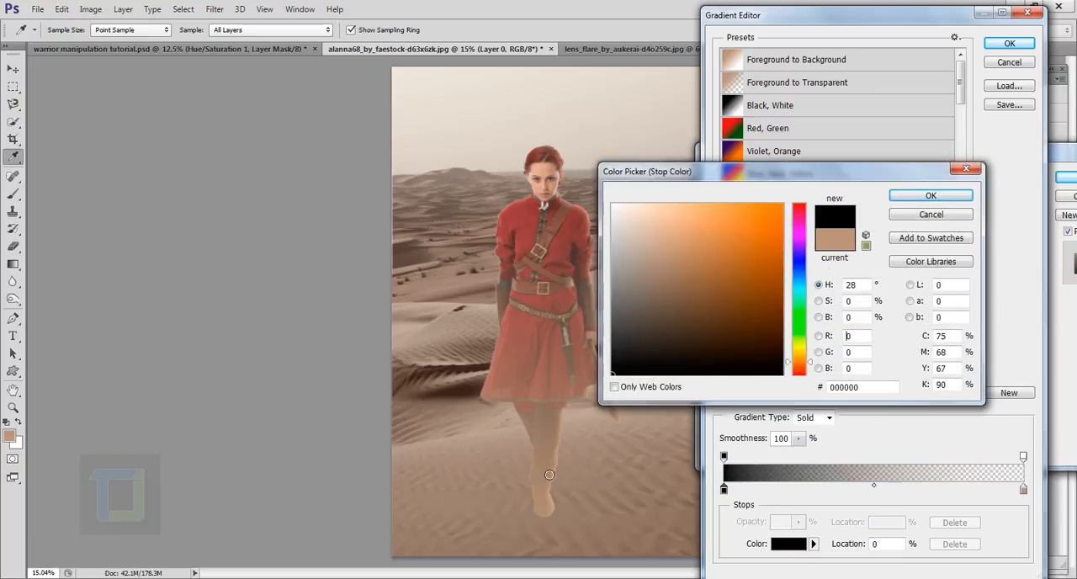
pyautogui.click(929, 196)
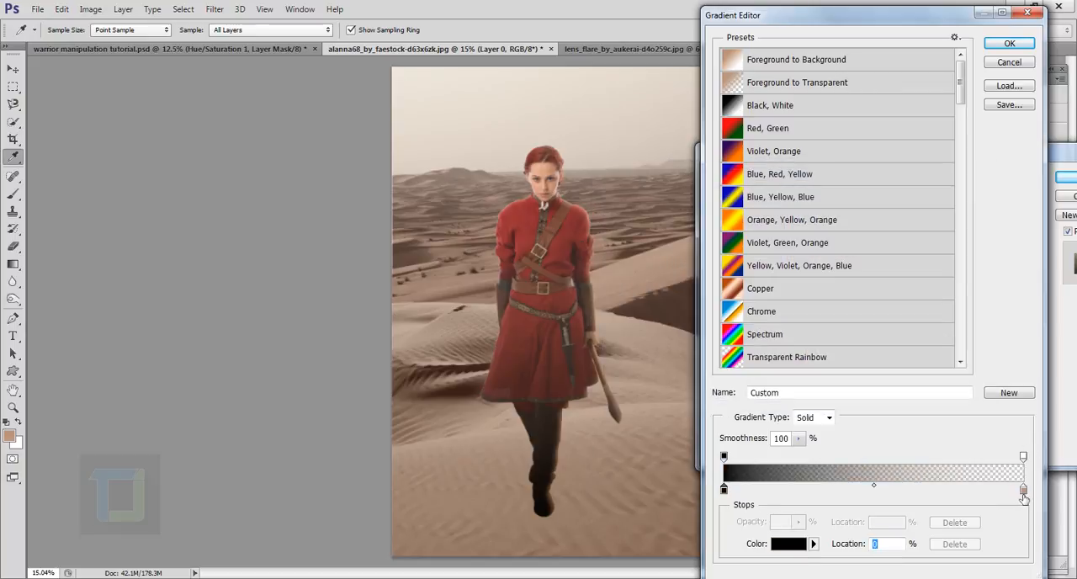
# - Set the gradient's color stop at location 100% to black (000000)
pyautogui.click(1023, 491)
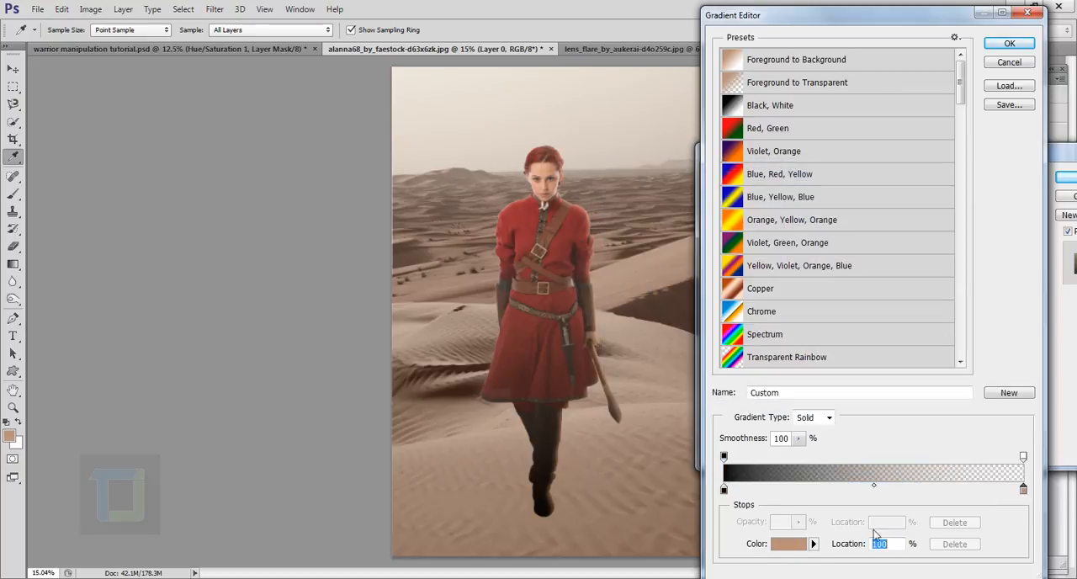
pyautogui.click(779, 545)
pyautogui.write('0')
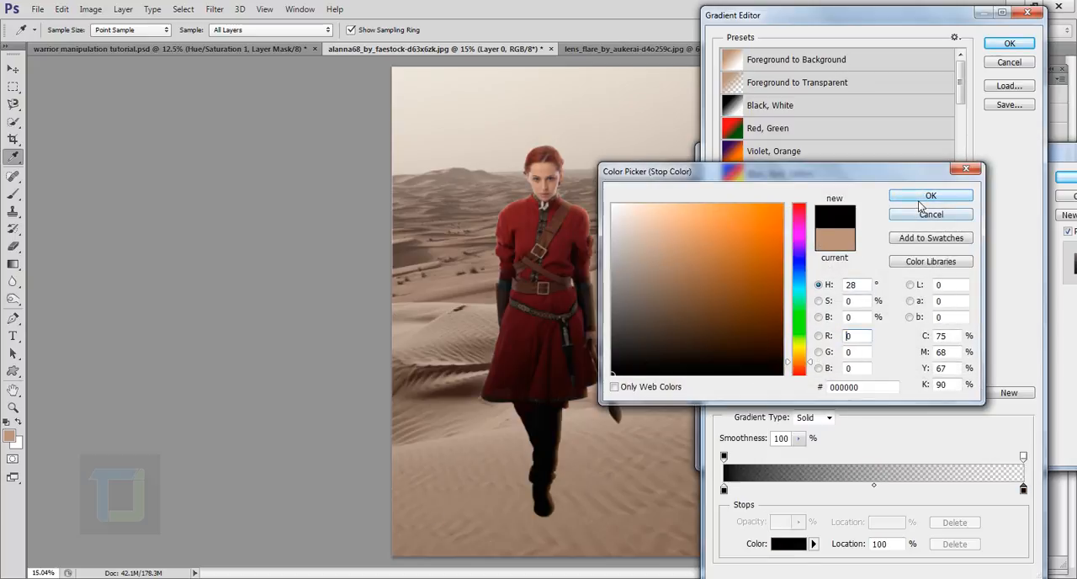
pyautogui.click(921, 198)
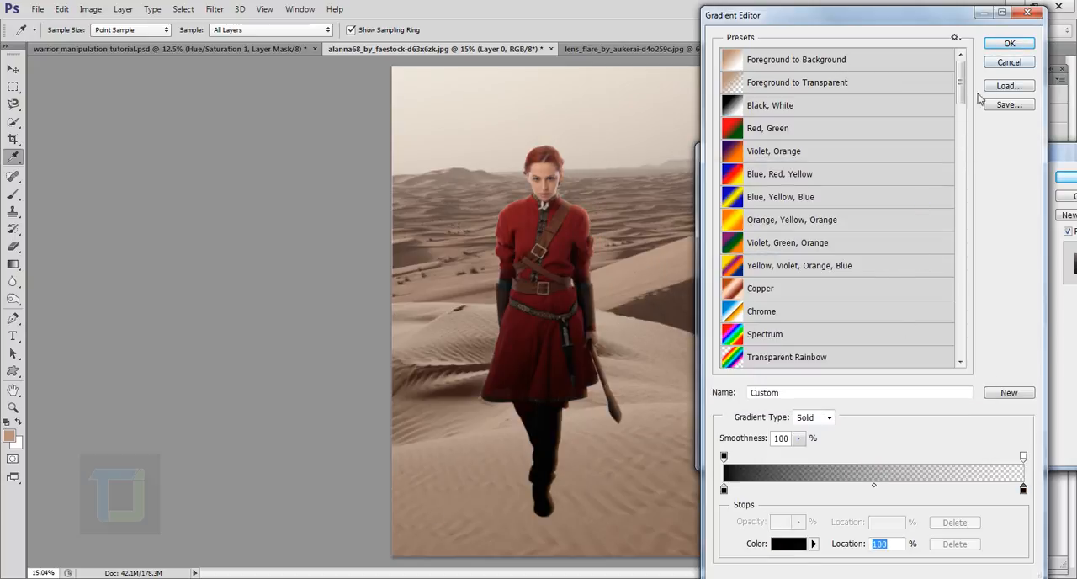
# - Accept the edited black-to-transparent gradient and set the Gradient Overlay's angle to 12°
pyautogui.click(1010, 48)
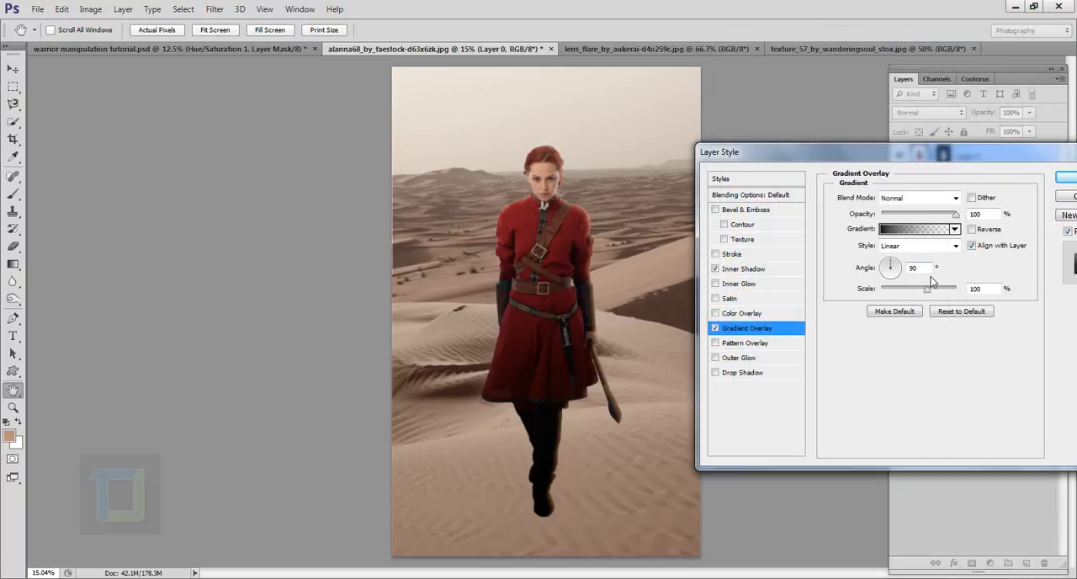
pyautogui.moveTo(930, 270); pyautogui.dragTo(887, 274)
pyautogui.write('12')
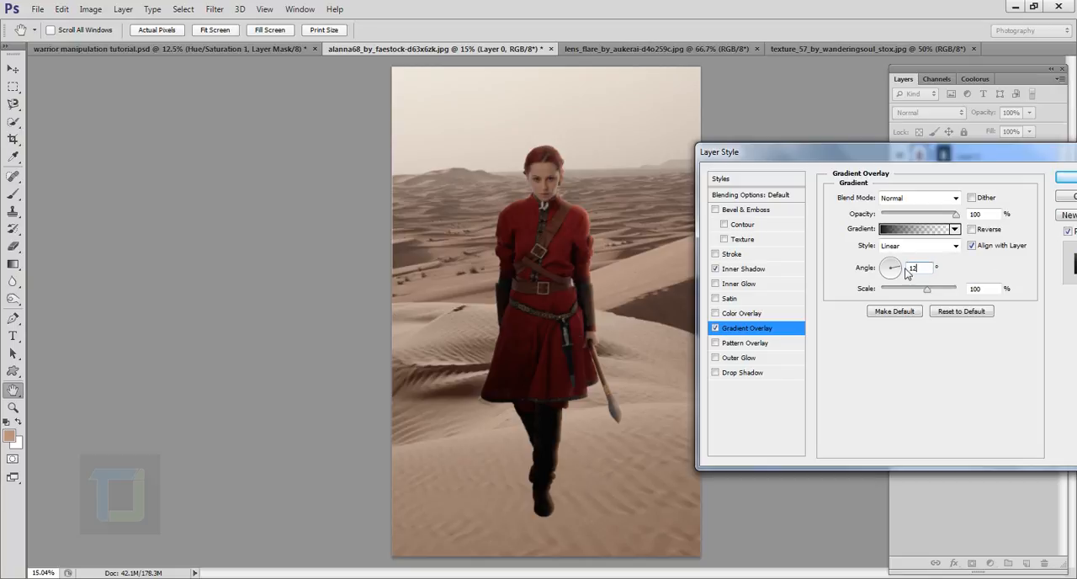
pyautogui.moveTo(897, 269); pyautogui.dragTo(902, 262)
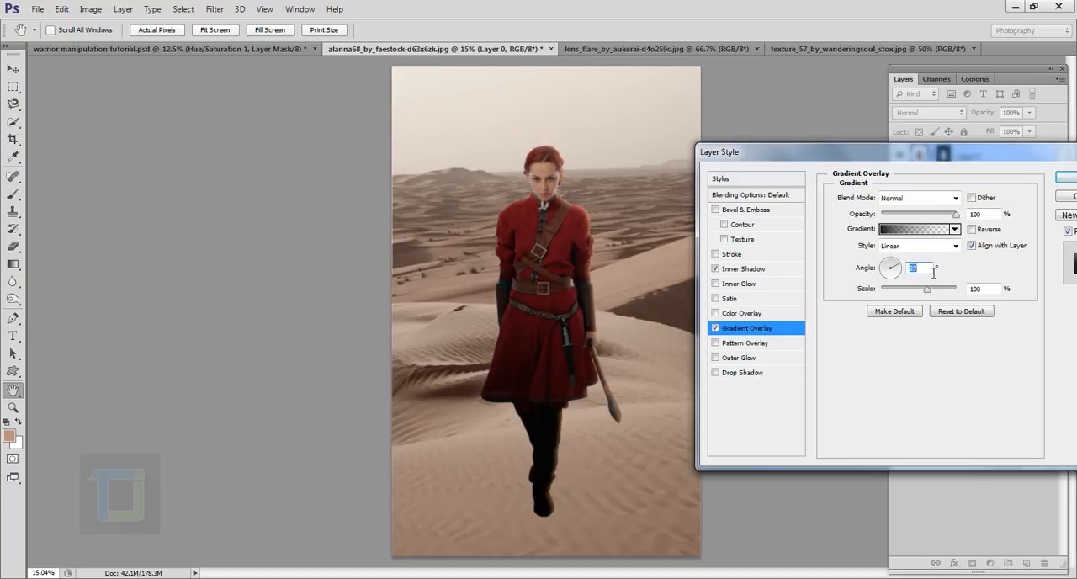
pyautogui.write('12')
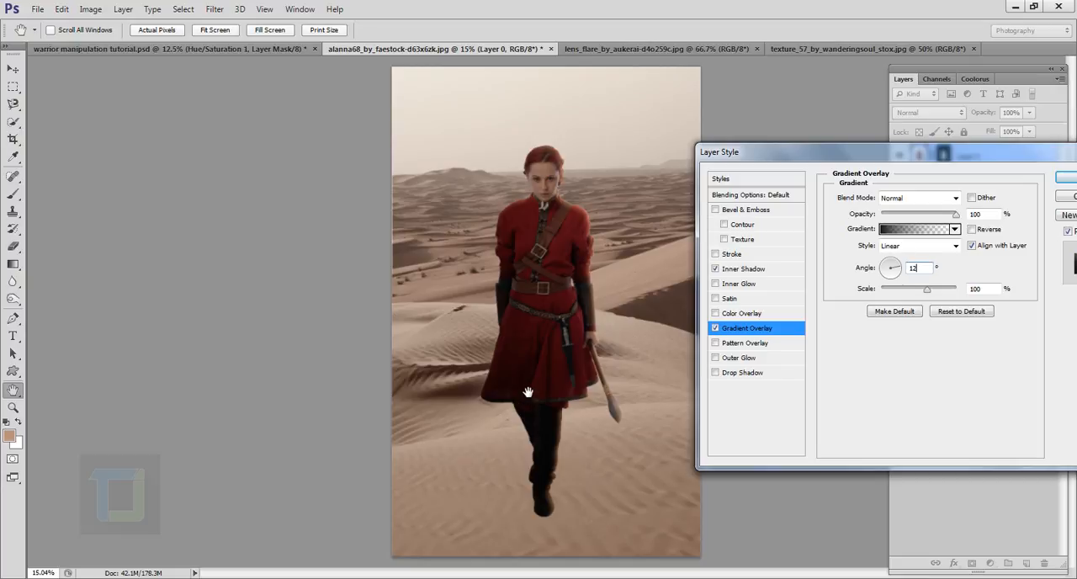
# - Reduce the Gradient Overlay's scale to 37% and opacity to 50%, then apply the layer style and check its effects
pyautogui.moveTo(926, 288); pyautogui.dragTo(897, 289)
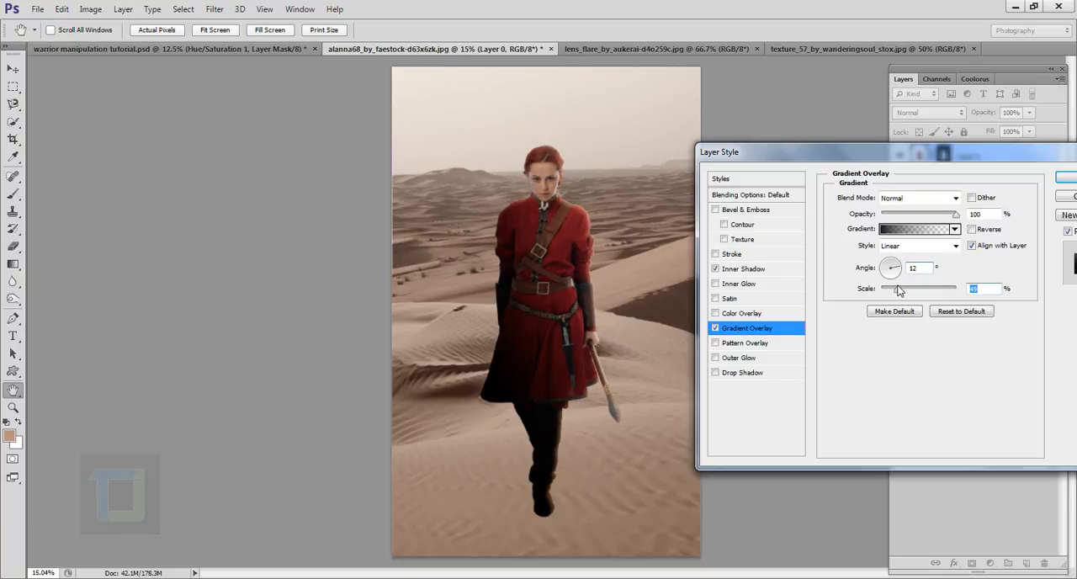
pyautogui.click(926, 215)
pyautogui.moveTo(927, 217); pyautogui.dragTo(917, 215)
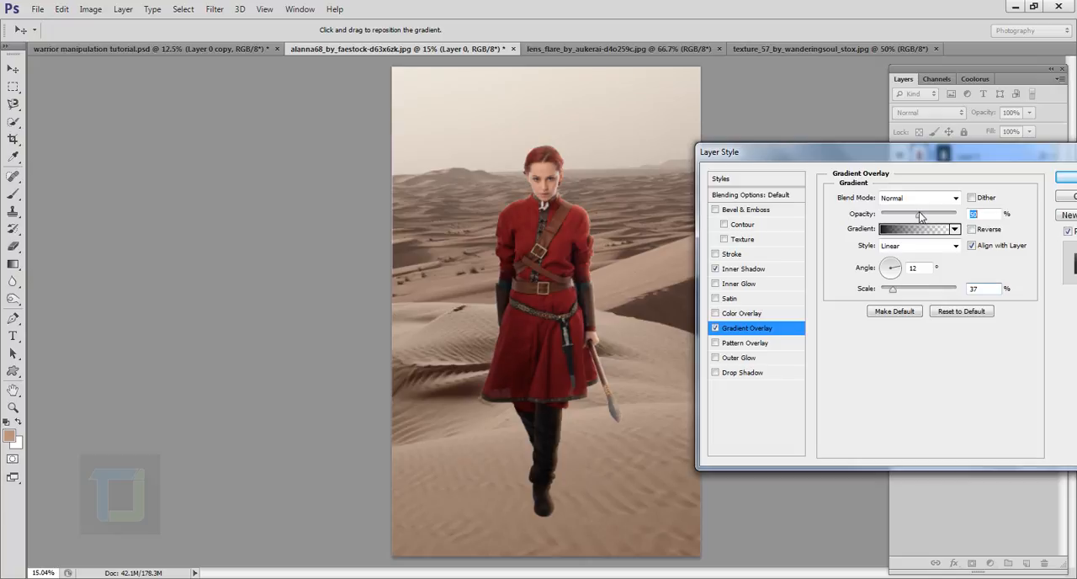
pyautogui.click(1069, 179)
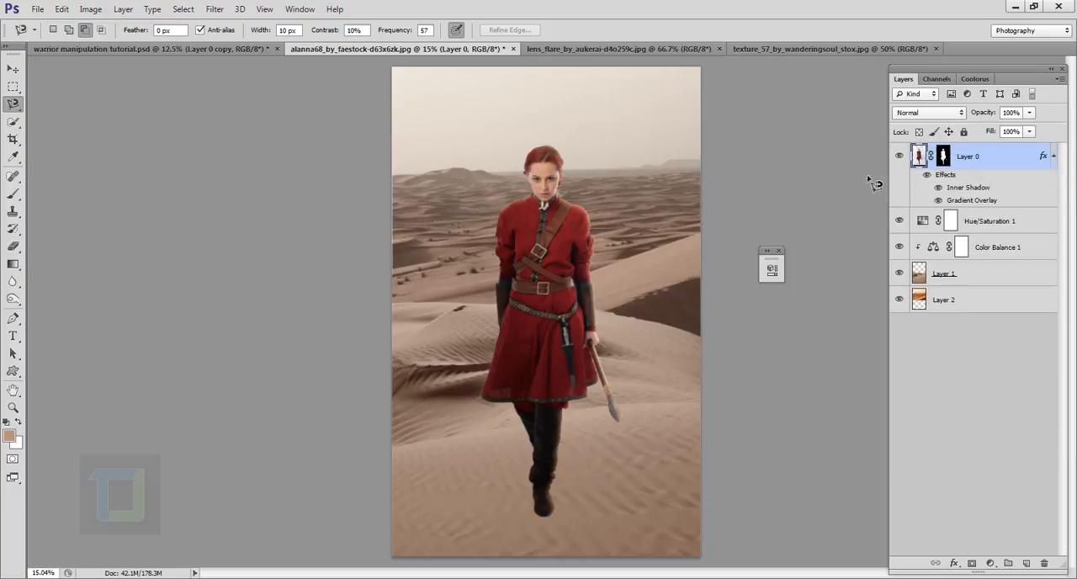
pyautogui.click(928, 176)
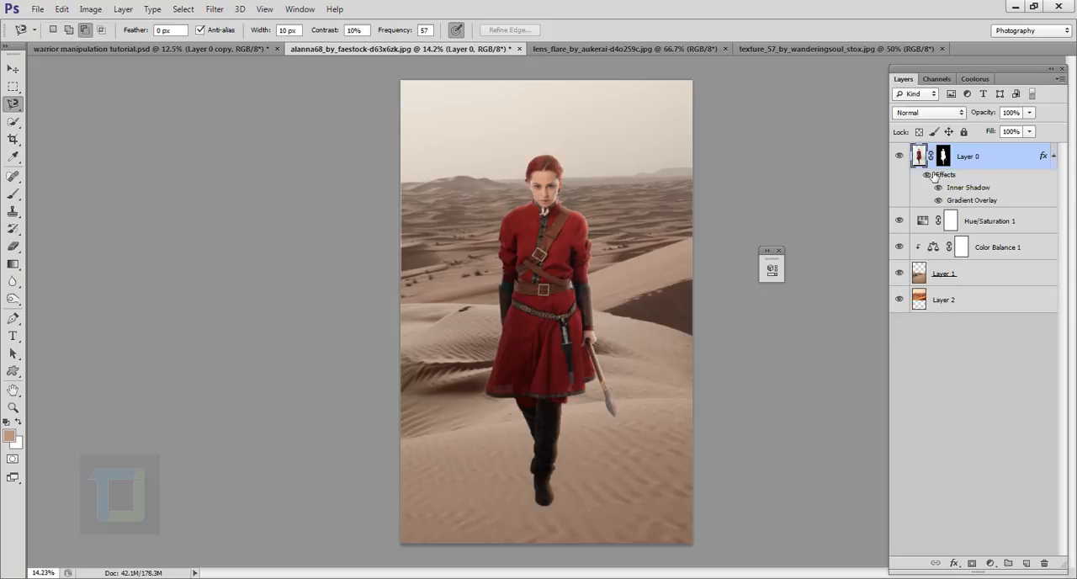
# - Group the layers from Layer 2 up to Hue/Saturation 1 and name the group bg
pyautogui.click(975, 302)
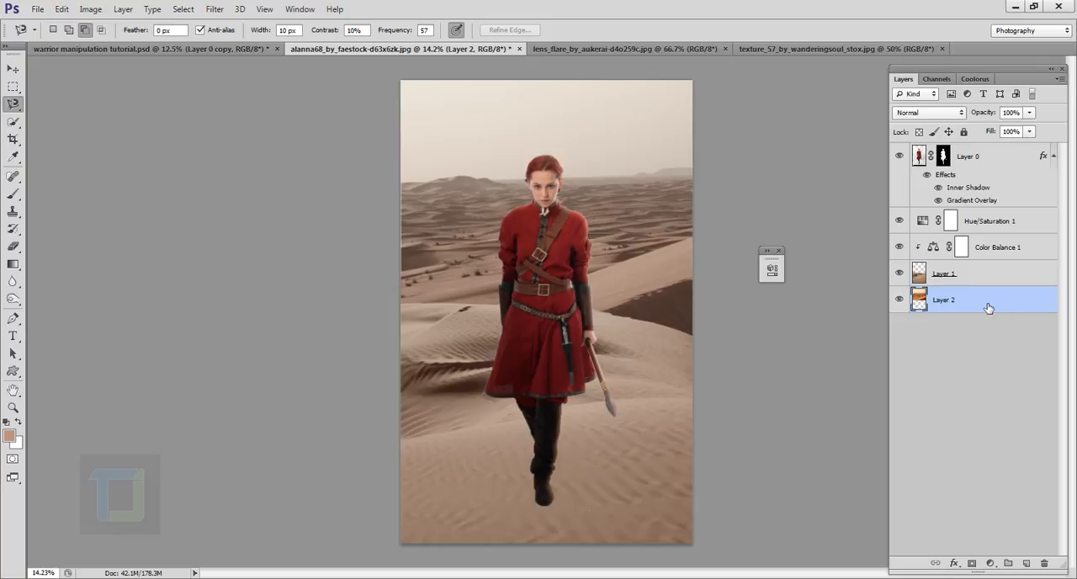
pyautogui.press('shift')
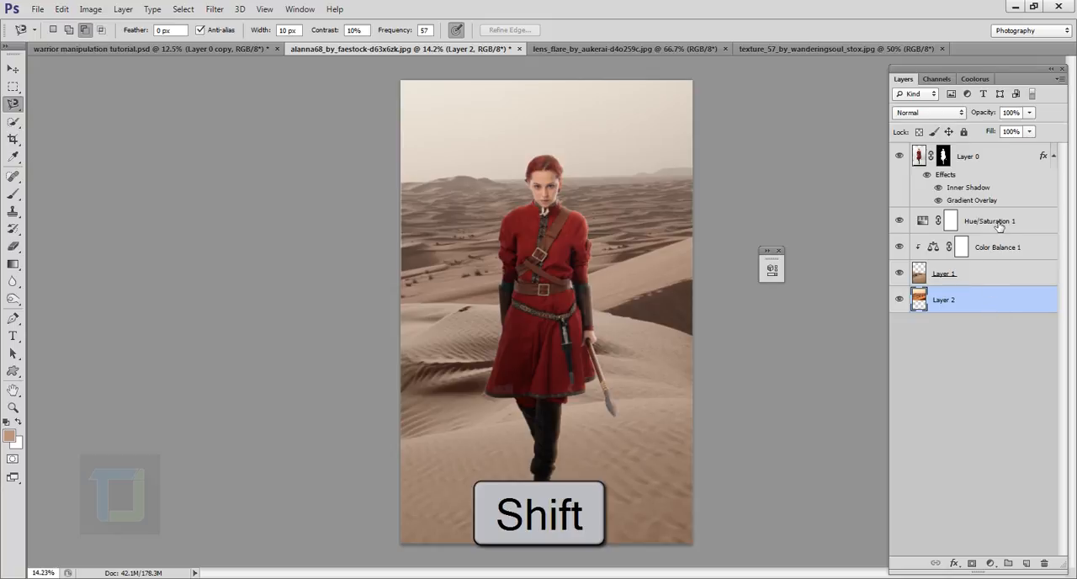
pyautogui.keyDown('shift'); pyautogui.click(990, 222); pyautogui.keyUp('shift')
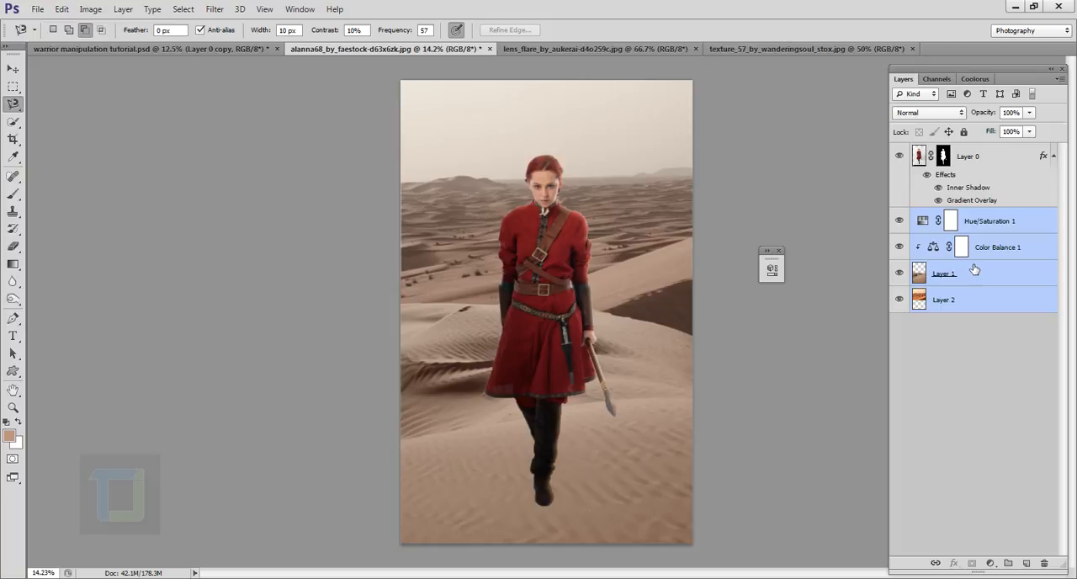
pyautogui.hotkey('ctrl', 'g')
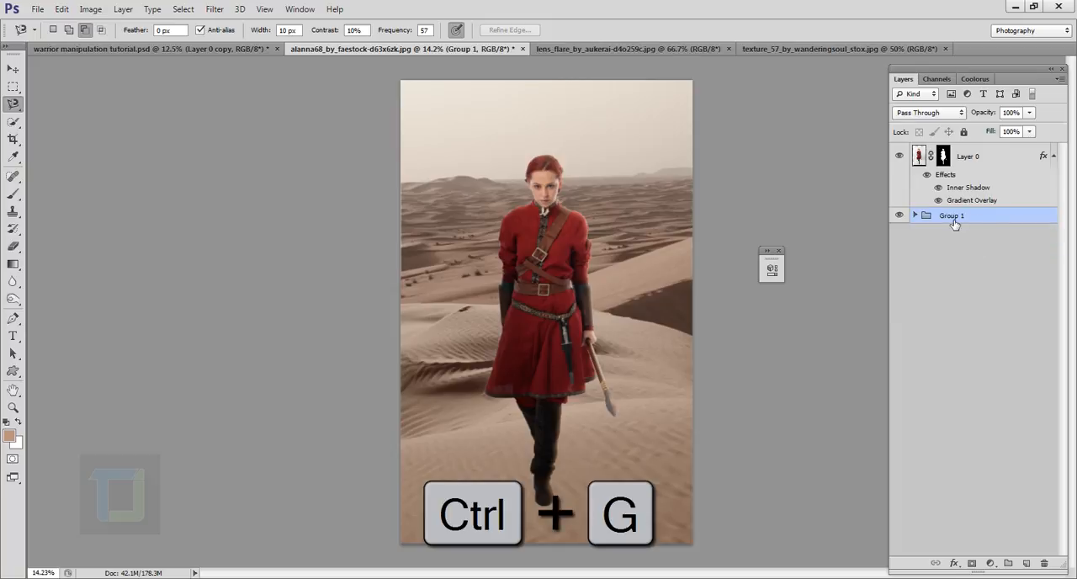
pyautogui.doubleClick(953, 216)
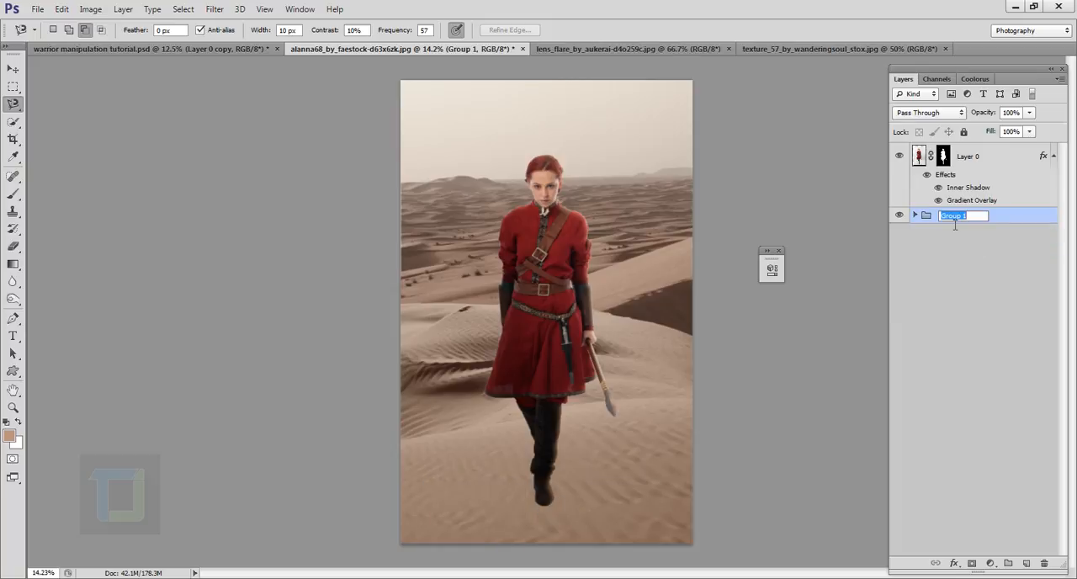
pyautogui.write('bg')
pyautogui.press('Return')
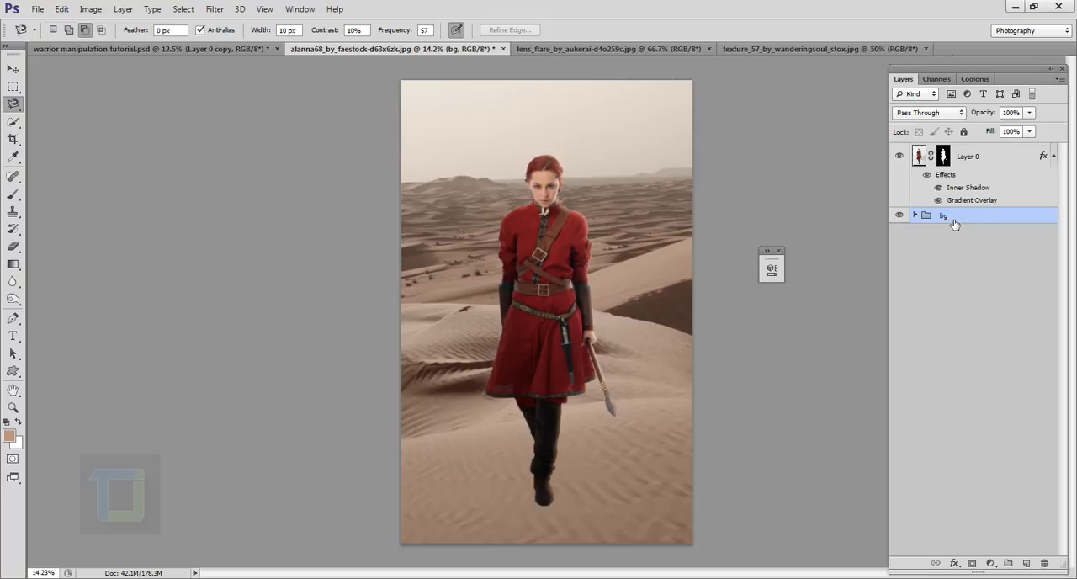
# - Preview the bg group off and on, and add a new empty layer directly above it
pyautogui.click(900, 217)
pyautogui.click(900, 217)
pyautogui.click(1026, 563)
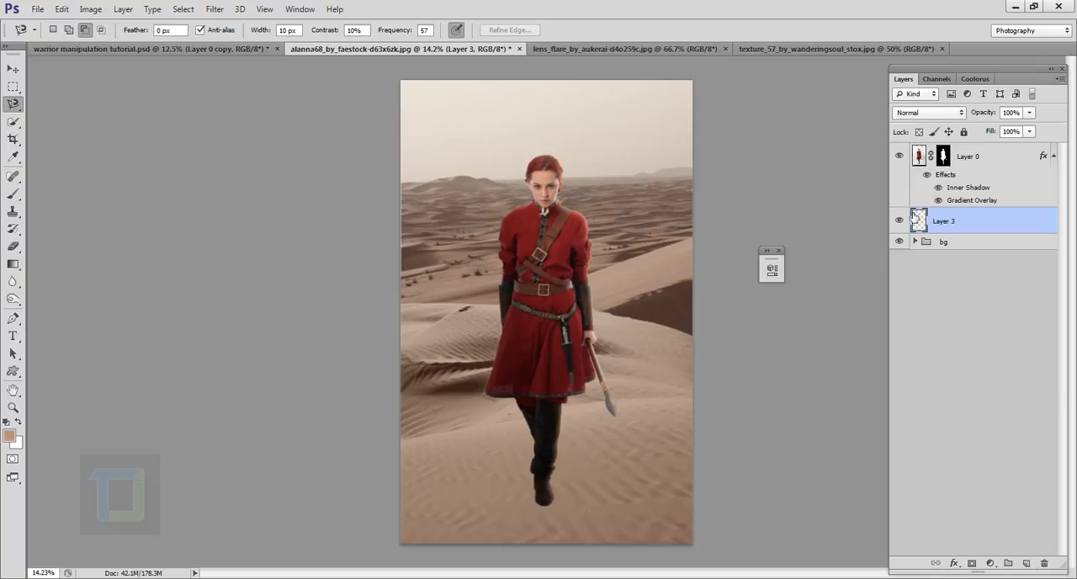
# - Set up the Brush tool over the woman's boot with the default black foreground color and a 200 px size
pyautogui.scroll(2, 628, 493)
pyautogui.scroll(-2, 628, 493)
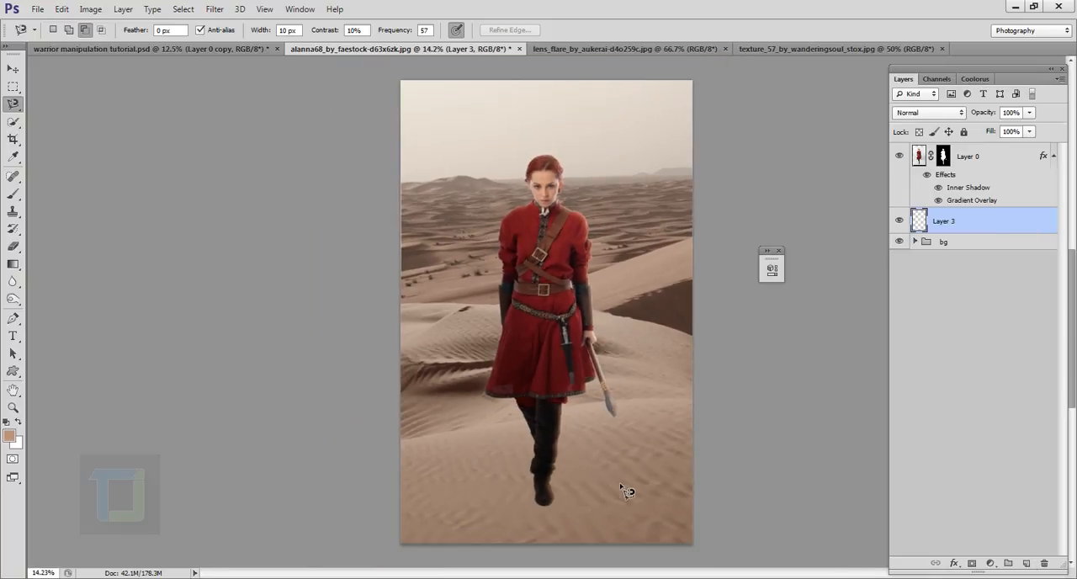
pyautogui.scroll(4, 556, 525)
pyautogui.scroll(1, 551, 526)
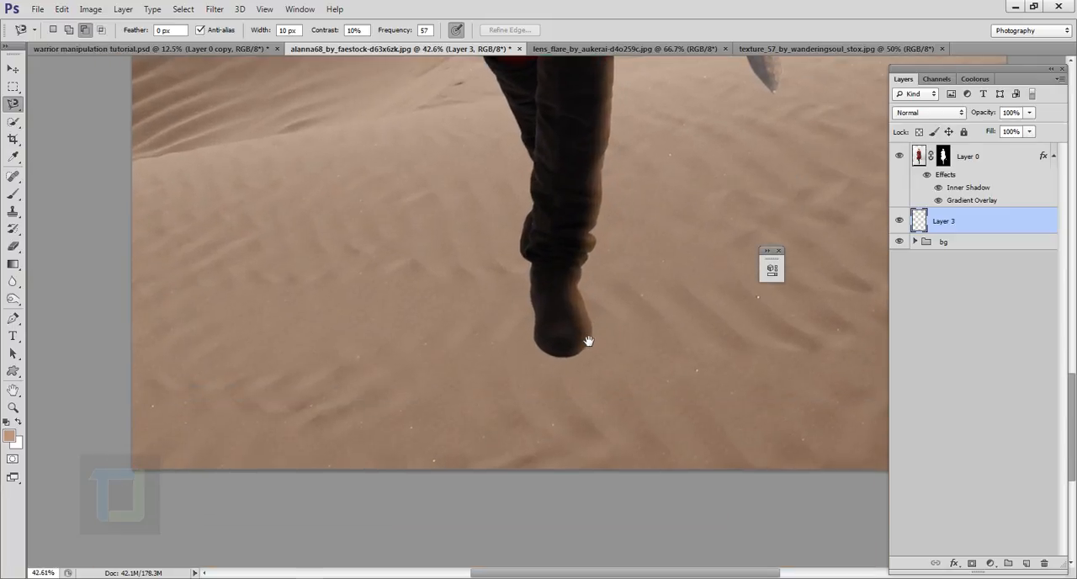
pyautogui.scroll(1, 568, 342)
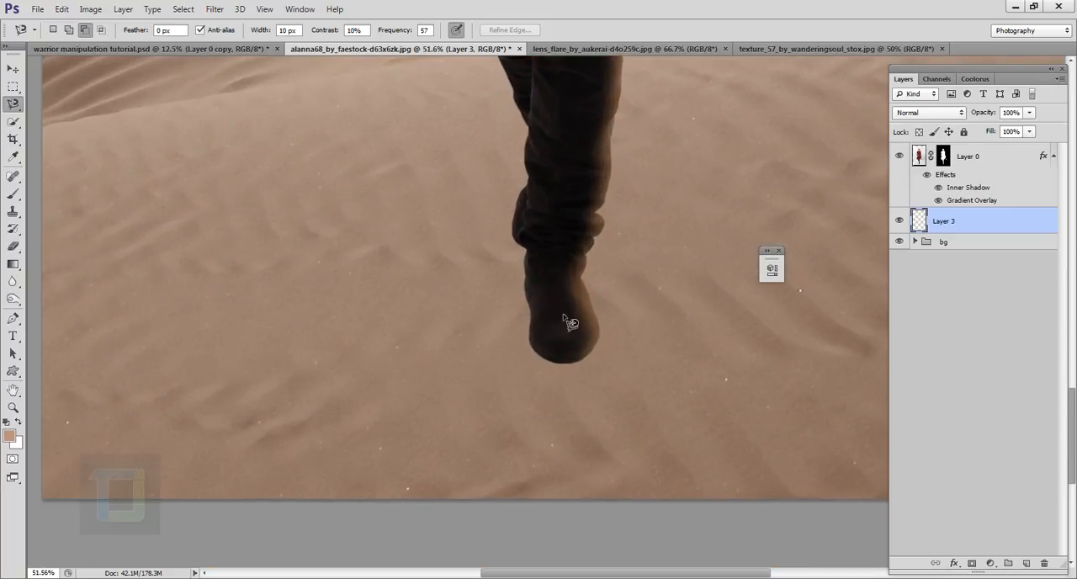
pyautogui.click(14, 194)
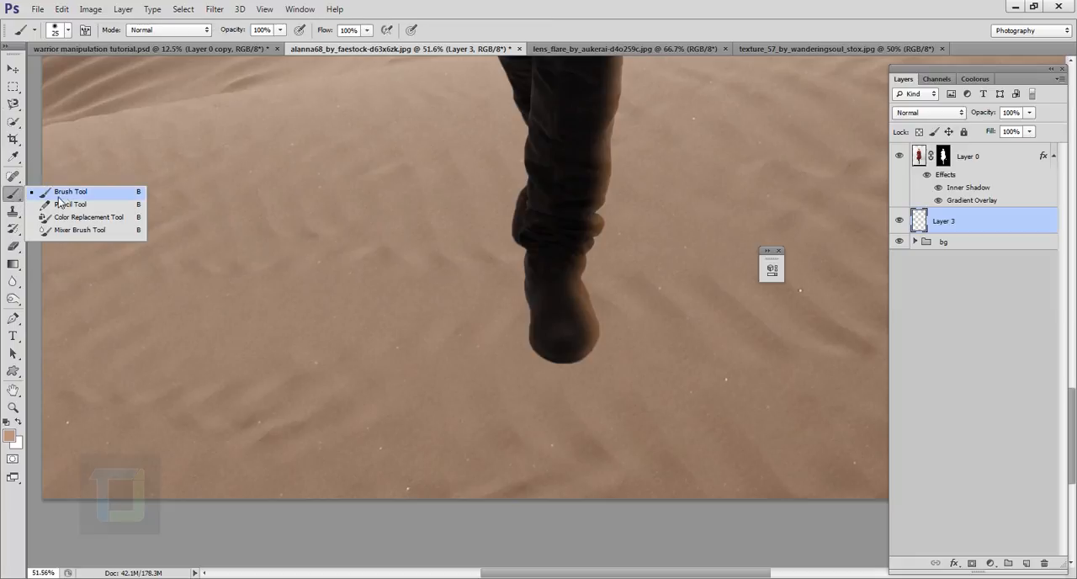
pyautogui.click(67, 198)
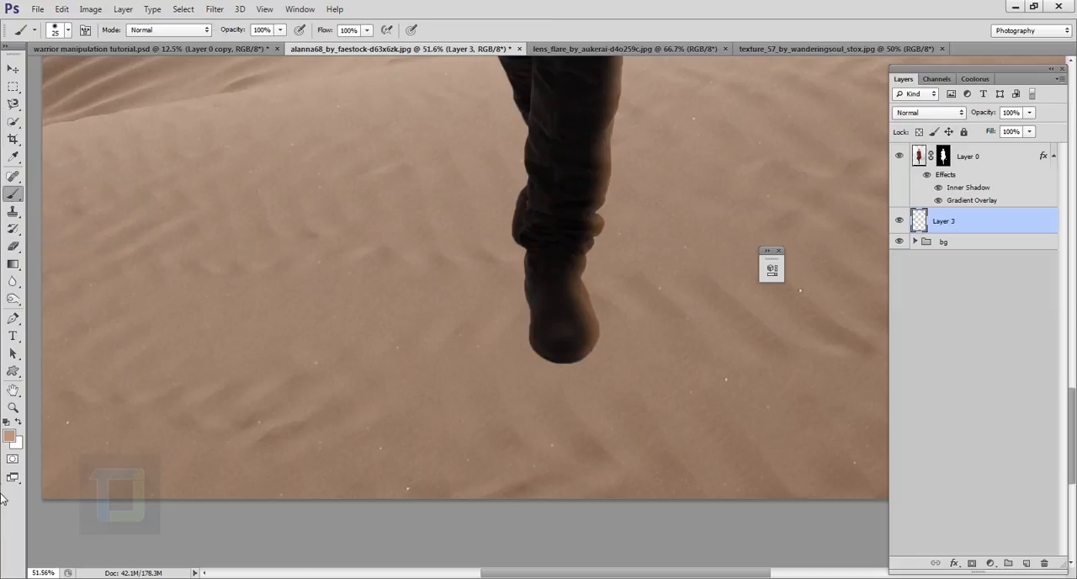
pyautogui.click(7, 422)
pyautogui.press(']')
pyautogui.press(']')
pyautogui.press(']')
pyautogui.press(']')
pyautogui.press(']')
pyautogui.press(']')
pyautogui.press(']')
pyautogui.press(']')
pyautogui.press(']')
pyautogui.press(']')
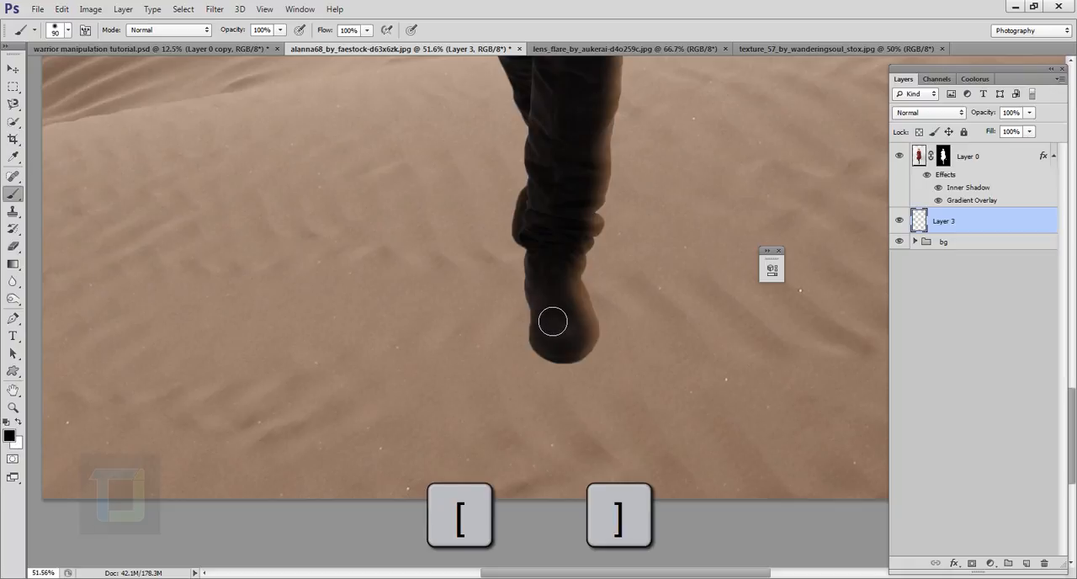
pyautogui.press(']')
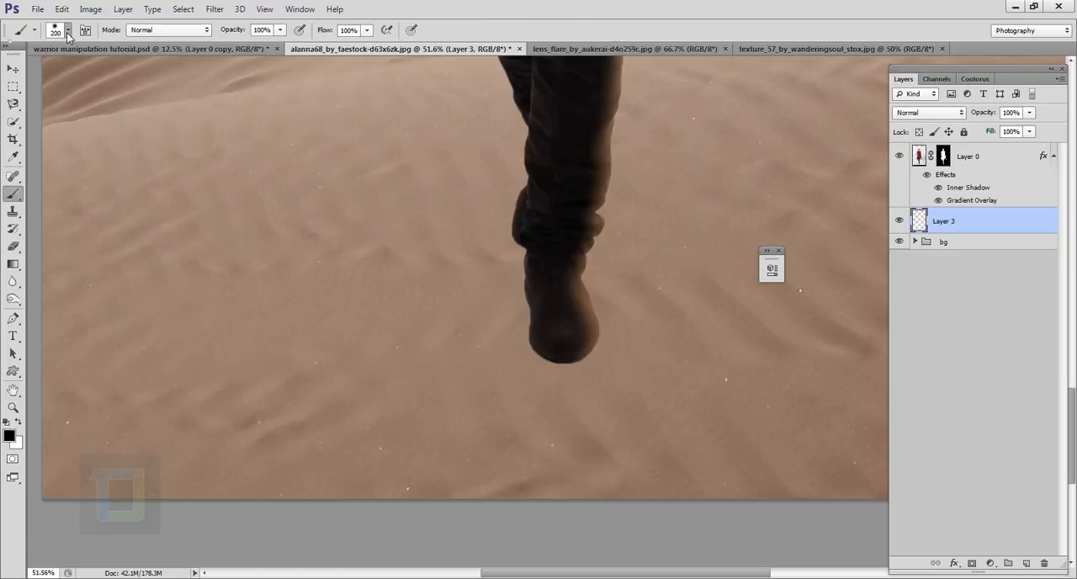
# - Lower the brush hardness to its minimum and set the brush opacity to 37%
pyautogui.click(68, 34)
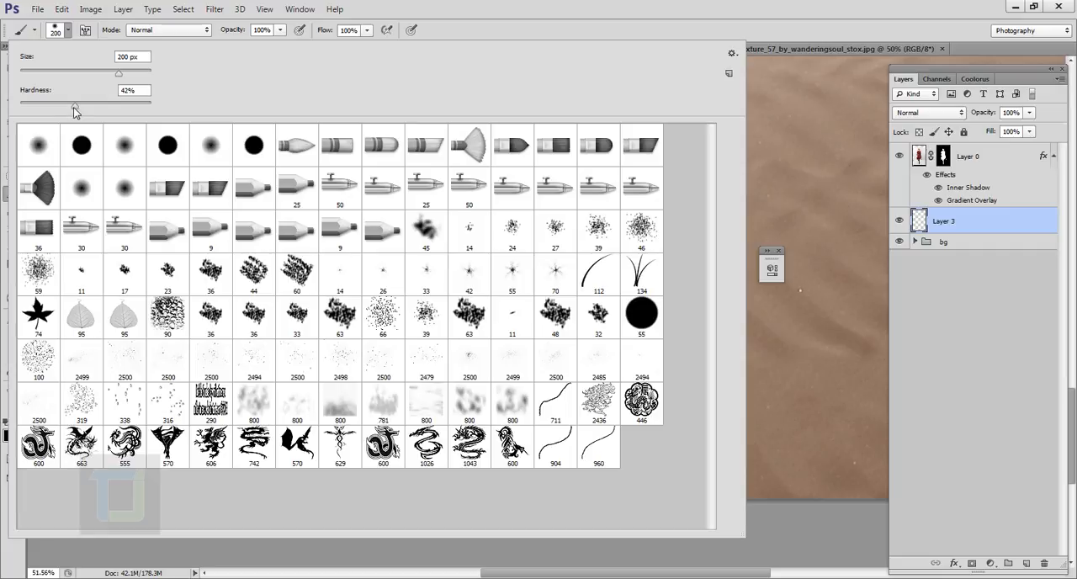
pyautogui.moveTo(74, 108); pyautogui.dragTo(3, 108)
pyautogui.click(648, 4)
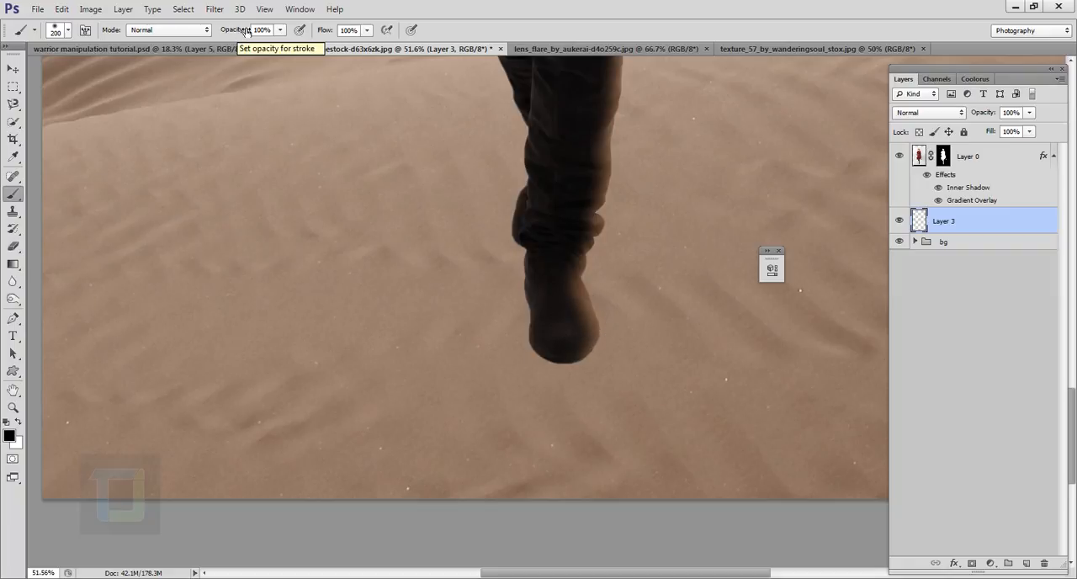
pyautogui.moveTo(241, 33); pyautogui.dragTo(233, 31)
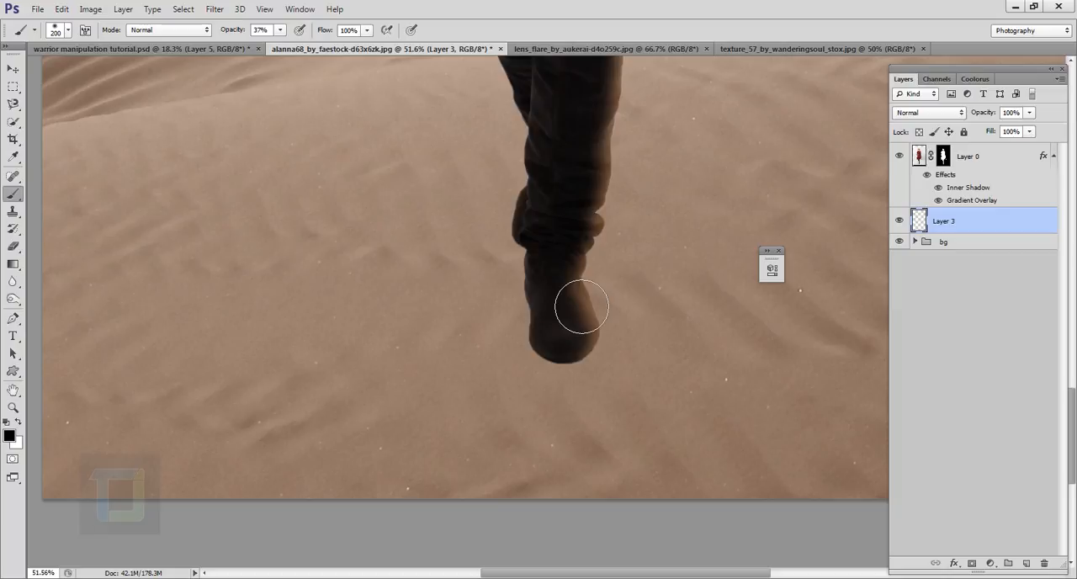
# - Preview the woman's layer off and on, and paint a soft black shadow around her boot on Layer 3
pyautogui.click(901, 157)
pyautogui.click(901, 159)
pyautogui.moveTo(579, 302)
pyautogui.mouseDown()
pyautogui.moveTo(587, 360)
pyautogui.moveTo(577, 305)
pyautogui.moveTo(585, 353)
pyautogui.moveTo(602, 361)
pyautogui.moveTo(606, 320)
pyautogui.moveTo(612, 365)
pyautogui.moveTo(606, 355)
pyautogui.moveTo(596, 370)
pyautogui.moveTo(569, 345)
pyautogui.moveTo(575, 372)
pyautogui.moveTo(565, 303)
pyautogui.moveTo(592, 292)
pyautogui.moveTo(569, 291)
pyautogui.moveTo(625, 361)
pyautogui.mouseUp()
pyautogui.scroll(-2, 622, 360)
pyautogui.scroll(2, 622, 359)
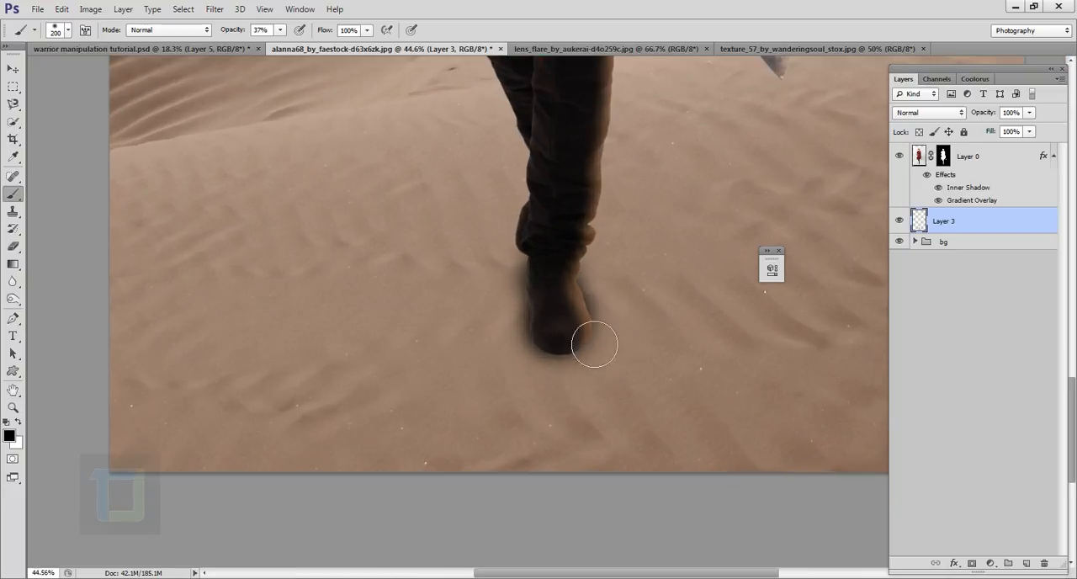
# - Lower the shadow layer's opacity to 47% and preview the shadow off and on over the whole figure
pyautogui.moveTo(991, 113); pyautogui.dragTo(967, 107)
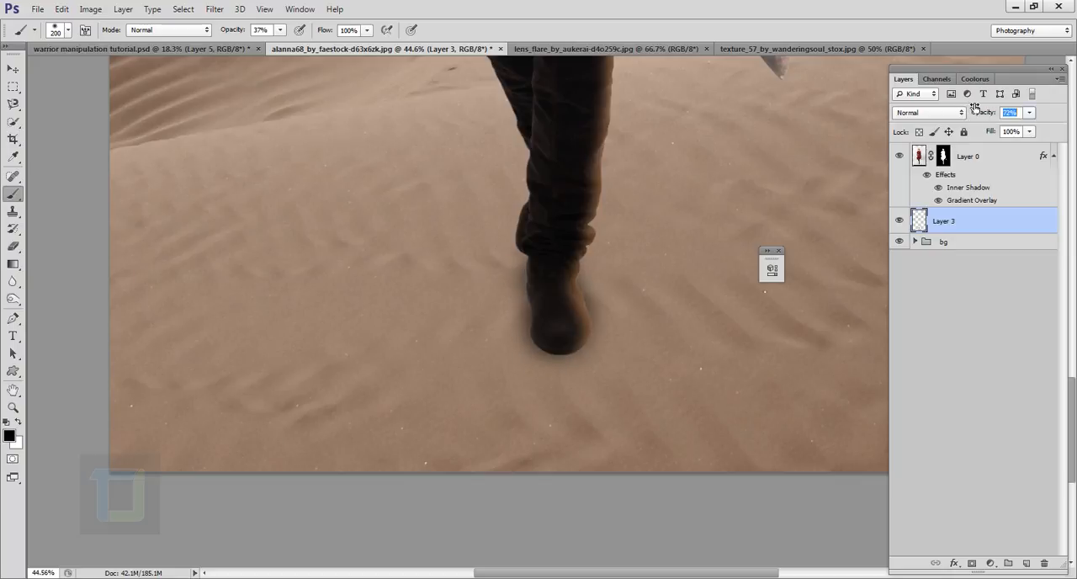
pyautogui.scroll(-3, 589, 245)
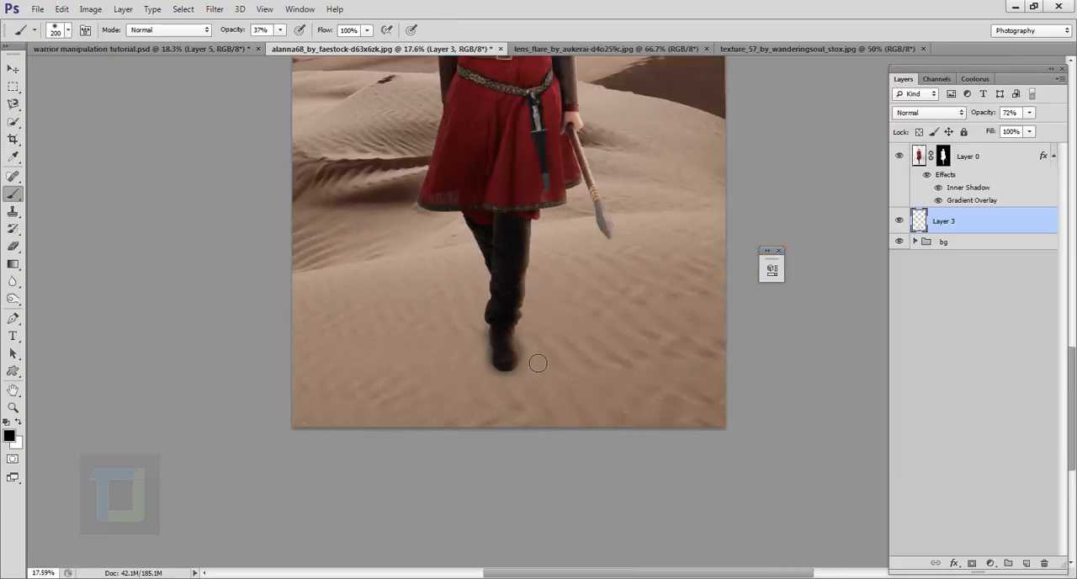
pyautogui.scroll(-2, 537, 363)
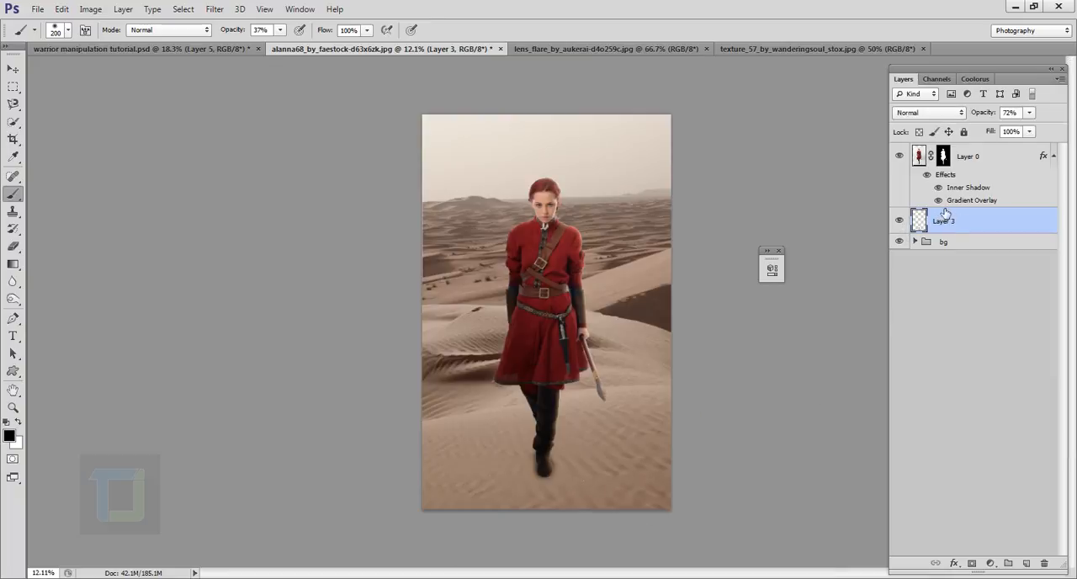
pyautogui.moveTo(993, 117); pyautogui.dragTo(977, 113)
pyautogui.click(903, 219)
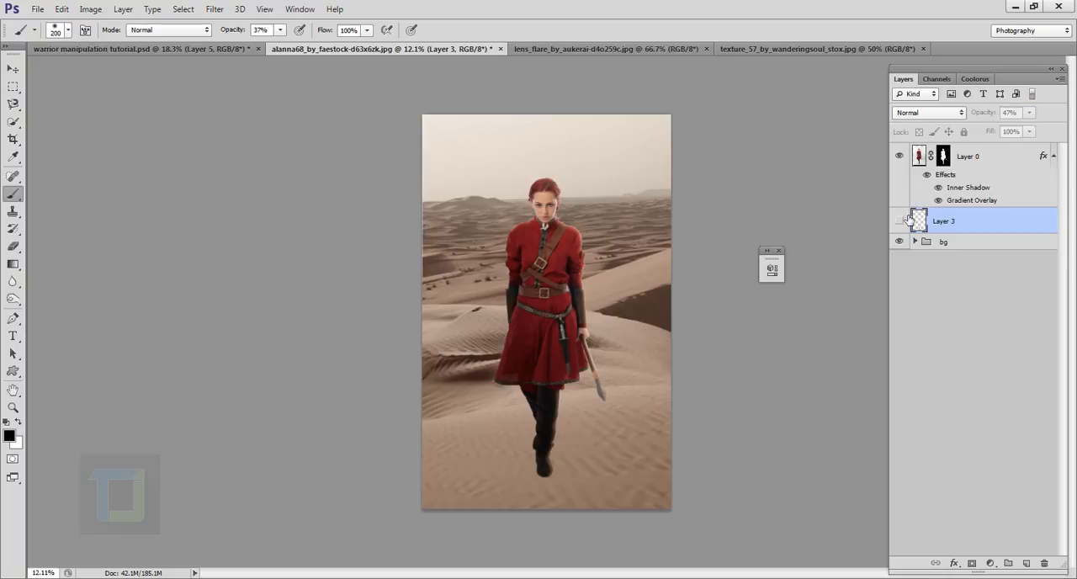
pyautogui.click(903, 220)
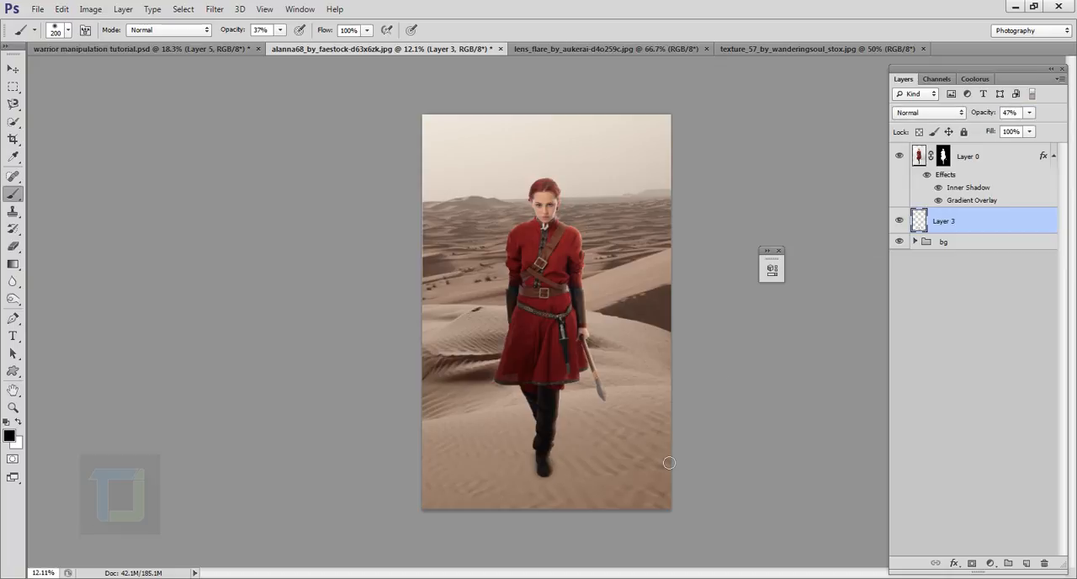
# - Paint a tighter contact shadow along the boot's edge on Layer 3 with a 35 px brush at 66% opacity
pyautogui.scroll(19, 575, 484)
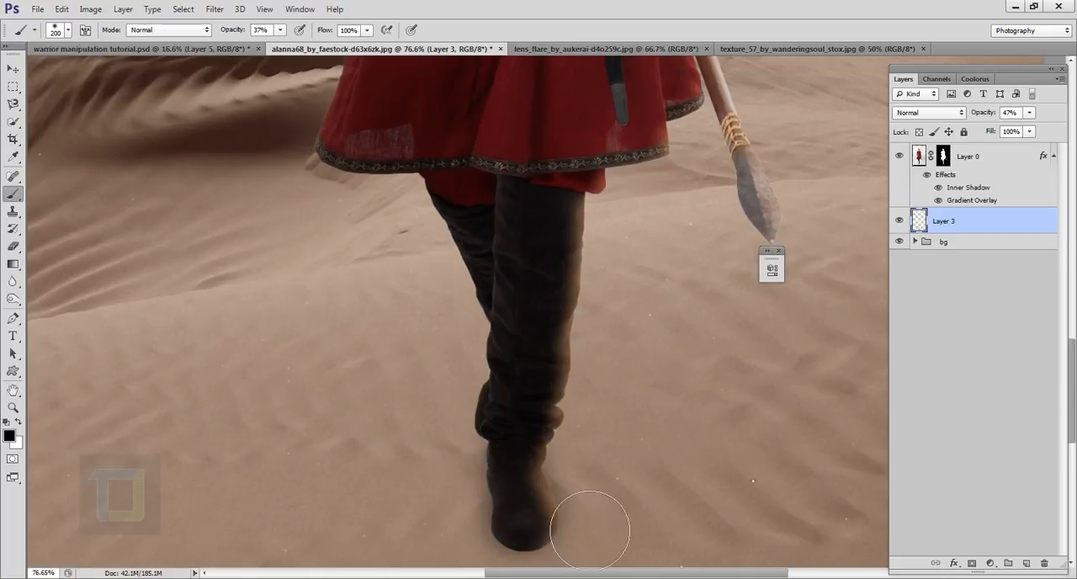
pyautogui.moveTo(562, 493); pyautogui.dragTo(556, 360)
pyautogui.scroll(1, 552, 395)
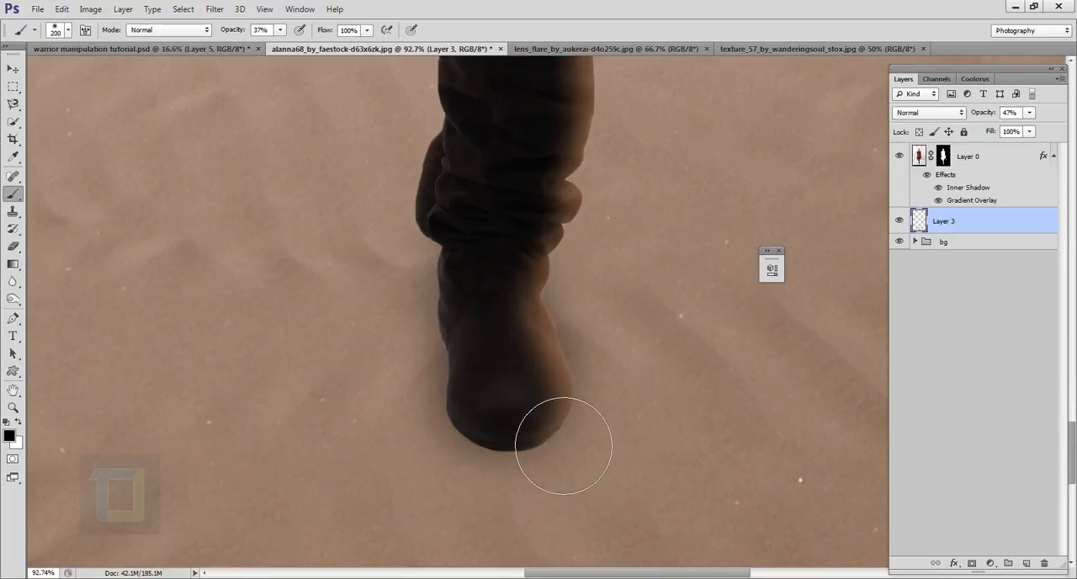
pyautogui.press('[')
pyautogui.press('[')
pyautogui.press('[')
pyautogui.press('[')
pyautogui.press('[')
pyautogui.press('[')
pyautogui.press('[')
pyautogui.press('[')
pyautogui.press('[')
pyautogui.press('[')
pyautogui.moveTo(228, 34); pyautogui.dragTo(248, 35)
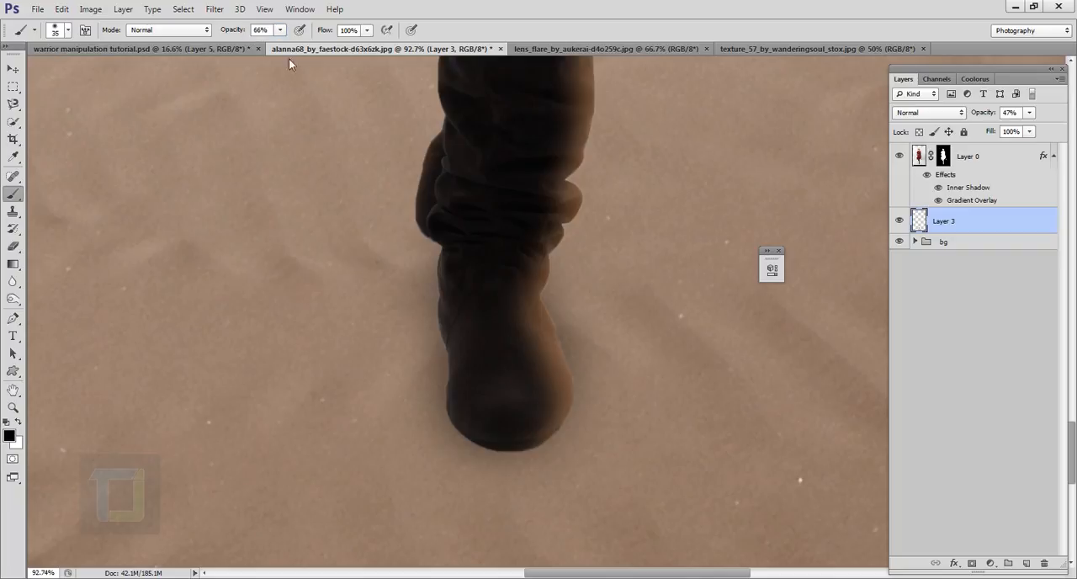
pyautogui.click(899, 221)
pyautogui.click(899, 220)
pyautogui.moveTo(556, 345)
pyautogui.mouseDown()
pyautogui.moveTo(574, 421)
pyautogui.moveTo(539, 440)
pyautogui.mouseUp()
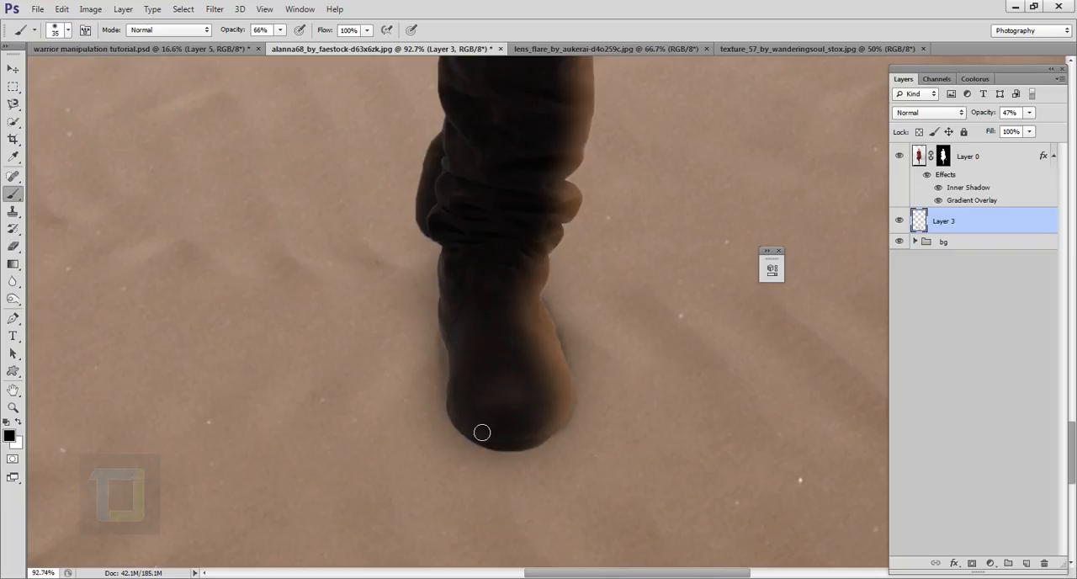
# - Preview the boot shadow off and on, then add a contact shadow stroke along the toe's edge on Layer 3 and check the whole figure
pyautogui.click(900, 220)
pyautogui.click(899, 221)
pyautogui.moveTo(571, 427); pyautogui.dragTo(527, 443)
pyautogui.scroll(-5, 539, 380)
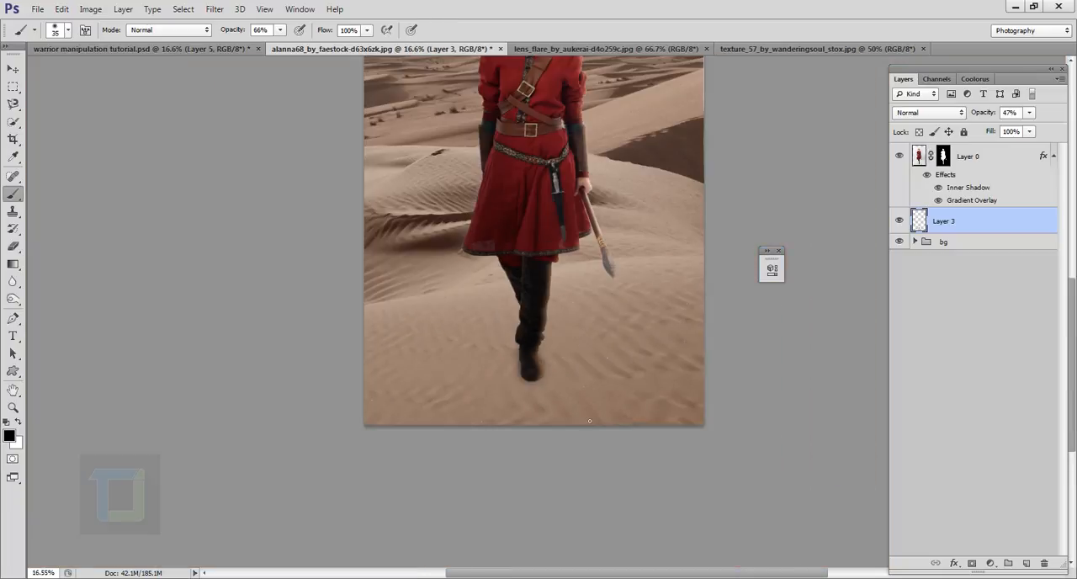
pyautogui.scroll(-1, 590, 420)
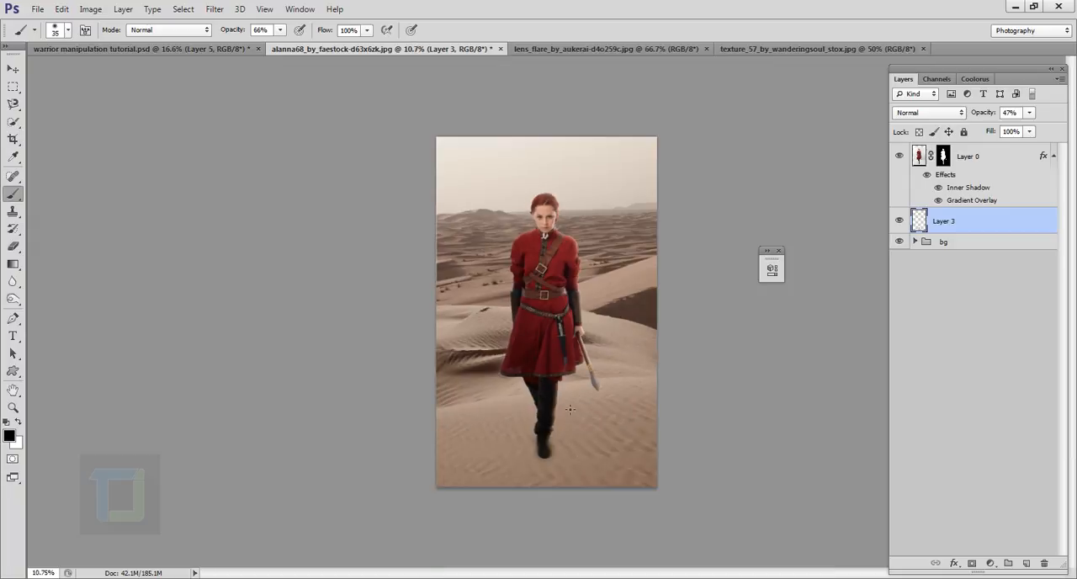
pyautogui.scroll(2, 570, 409)
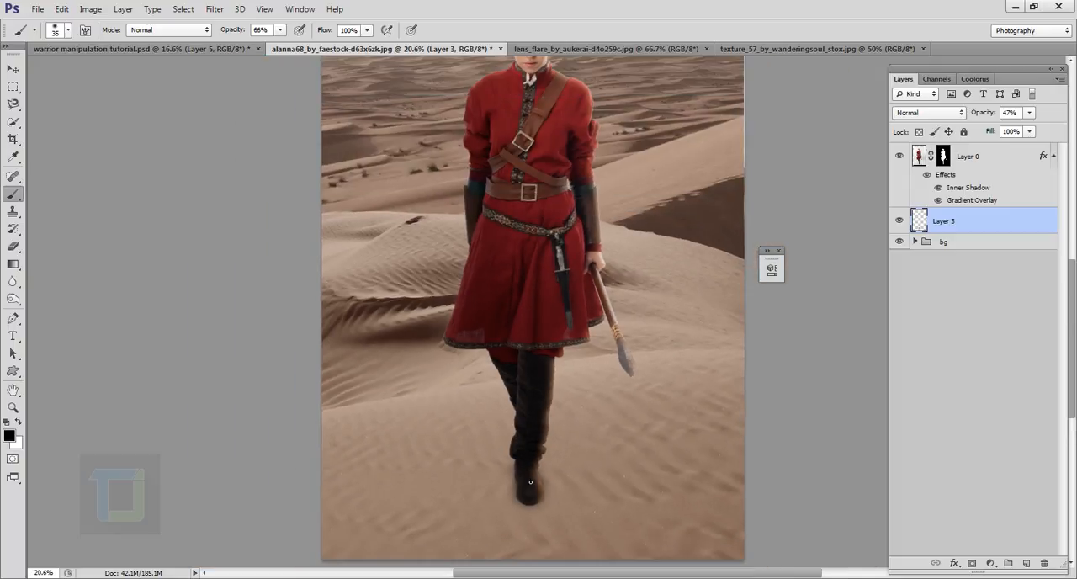
pyautogui.scroll(-2, 531, 482)
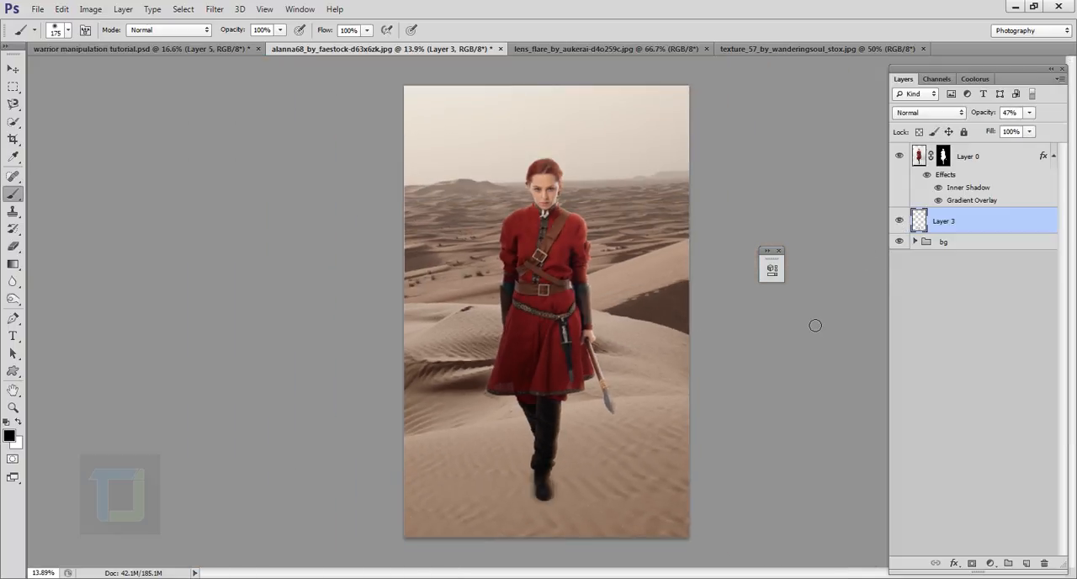
pyautogui.moveTo(523, 499)
pyautogui.mouseDown()
pyautogui.moveTo(457, 567)
pyautogui.moveTo(492, 539)
pyautogui.mouseUp()
pyautogui.moveTo(673, 169)
pyautogui.mouseDown()
pyautogui.moveTo(698, 221)
pyautogui.moveTo(685, 213)
pyautogui.mouseUp()
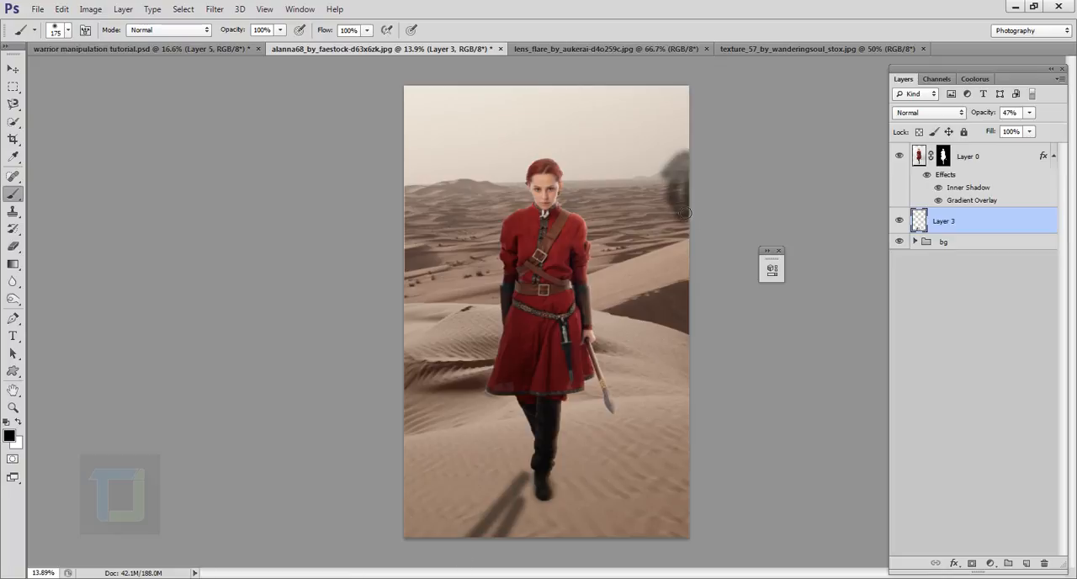
pyautogui.hotkey('ctrl', 'alt', 'z')
pyautogui.hotkey('ctrl', 'alt', 'z')
pyautogui.hotkey('ctrl', 'alt', 'z')
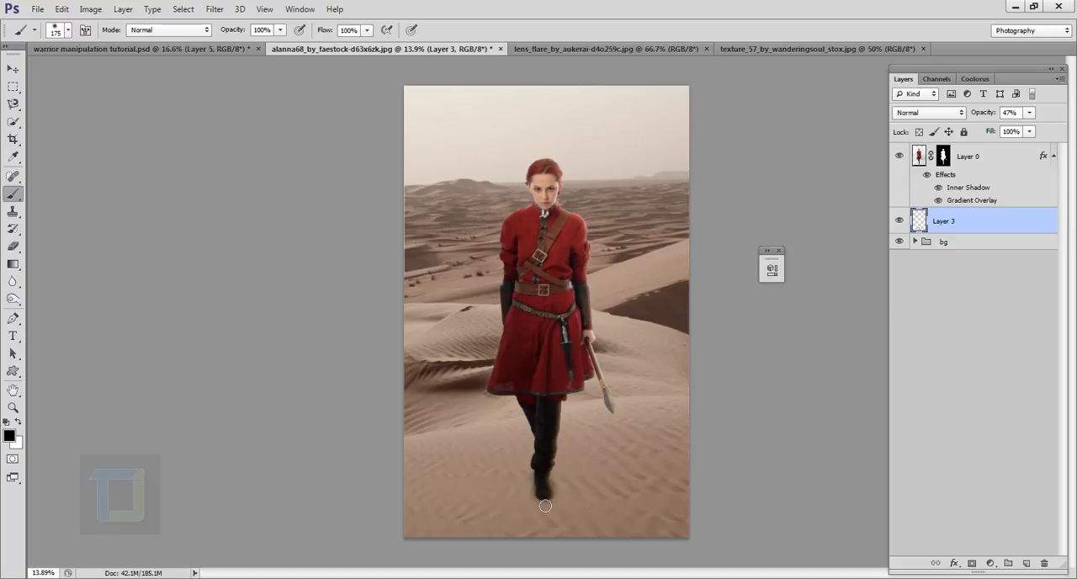
# - Add a new layer above Layer 3 and raise the brush hardness to 38%
pyautogui.click(1026, 563)
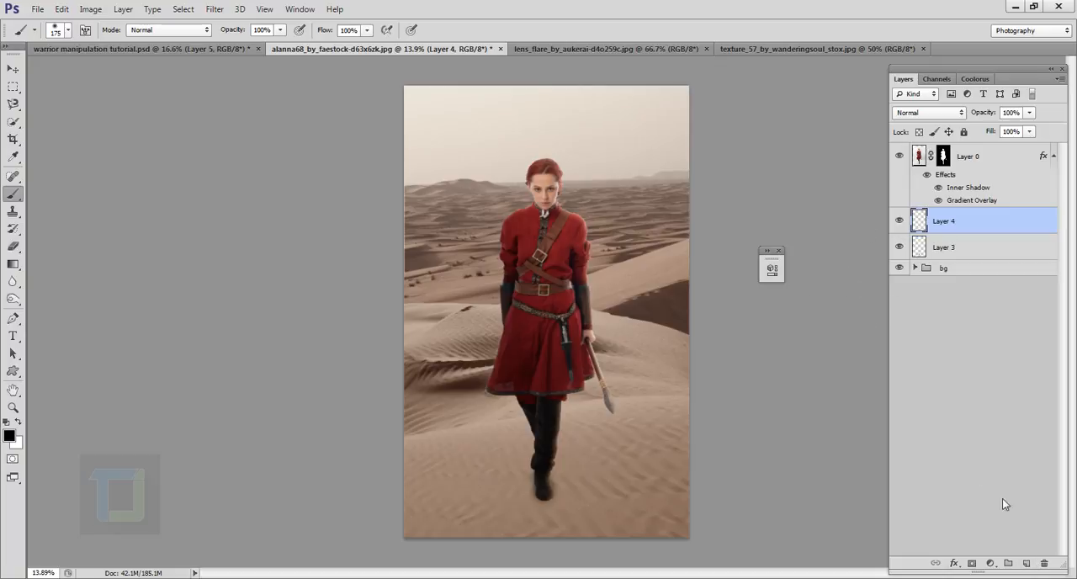
pyautogui.click(67, 30)
pyautogui.moveTo(20, 105); pyautogui.dragTo(51, 106)
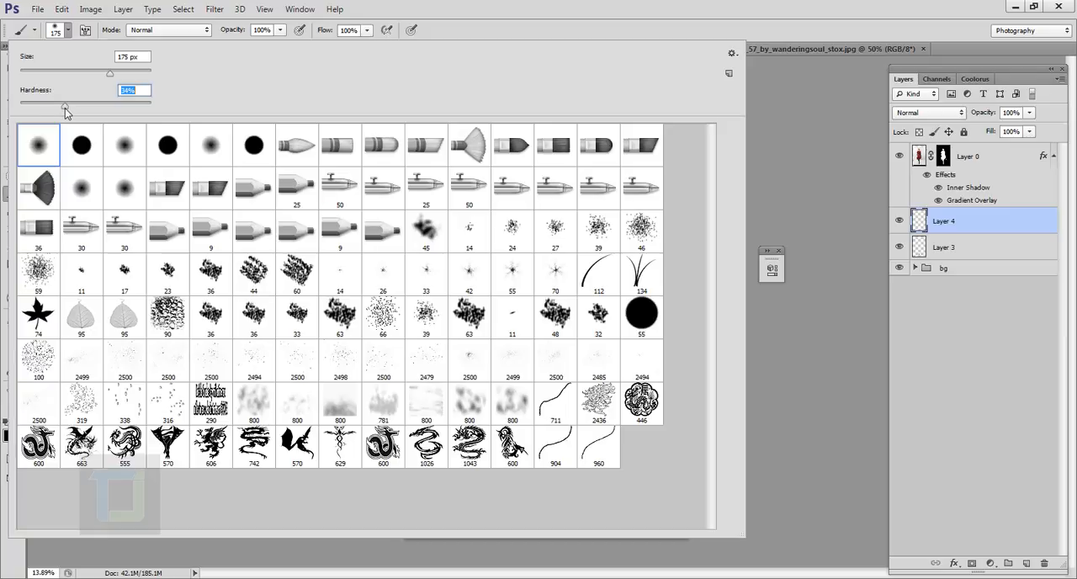
pyautogui.moveTo(66, 112); pyautogui.dragTo(70, 113)
pyautogui.click(653, 32)
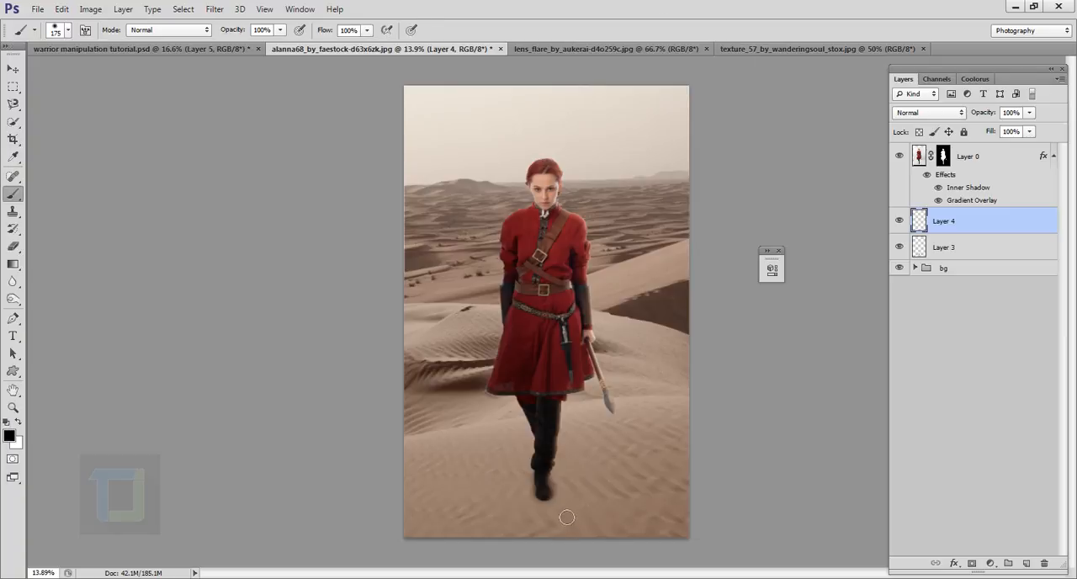
# - Paint two straight black edges of a cast shadow from the boot to the canvas's lower edge with a 150 px brush
pyautogui.scroll(5, 551, 506)
pyautogui.moveTo(536, 504); pyautogui.dragTo(558, 357)
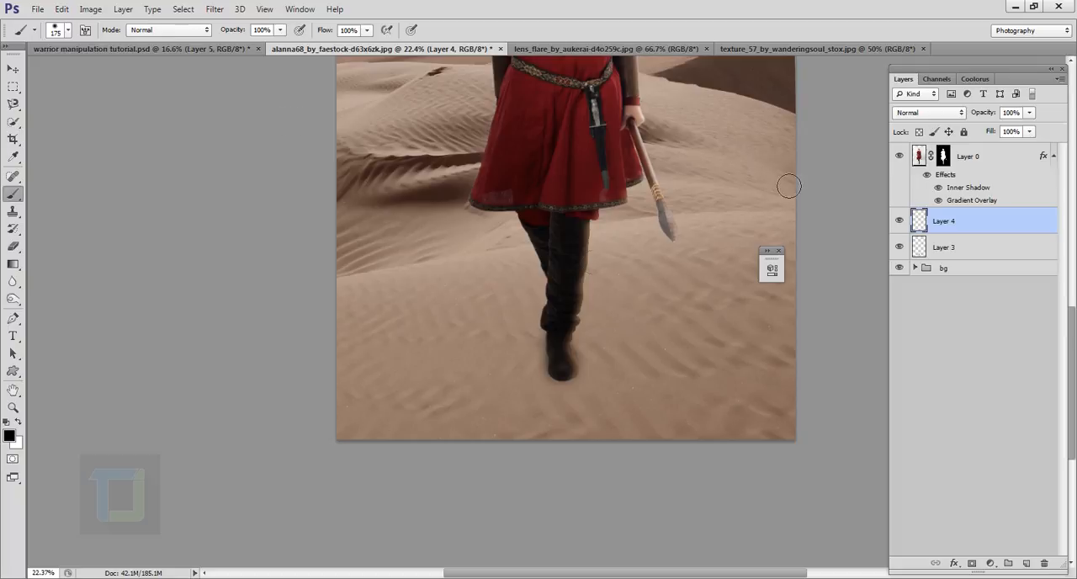
pyautogui.scroll(4, 580, 357)
pyautogui.scroll(2, 585, 359)
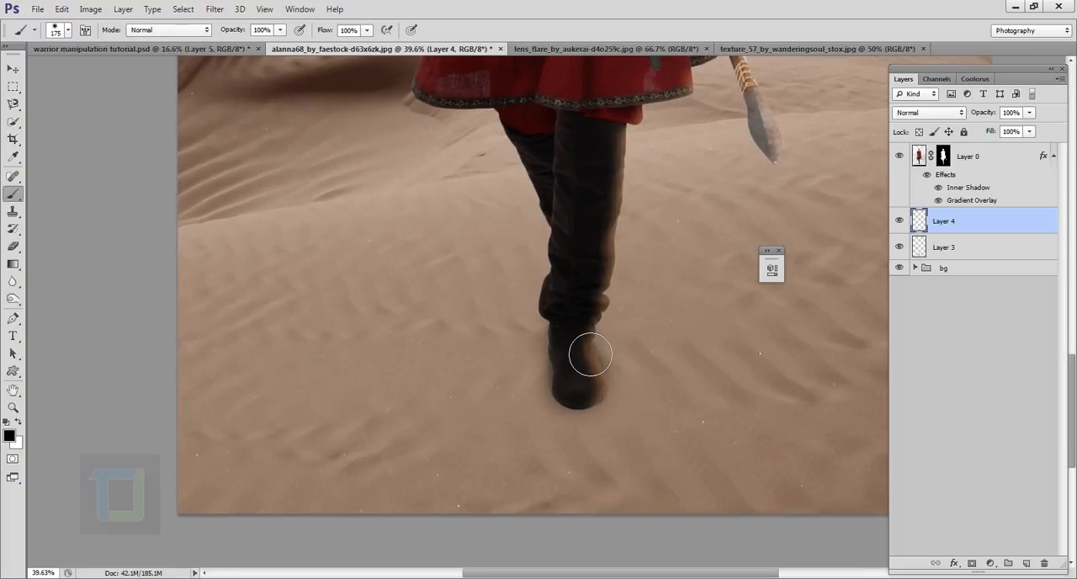
pyautogui.press('[')
pyautogui.press('[')
pyautogui.press(']')
pyautogui.press('shift')
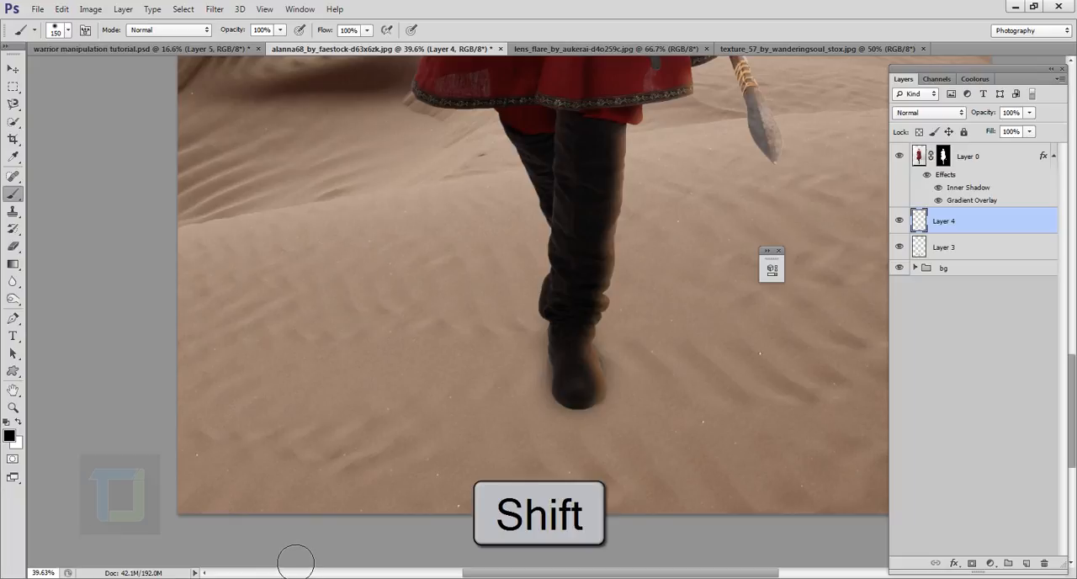
pyautogui.keyDown('shift'); pyautogui.click(286, 559); pyautogui.keyUp('shift')
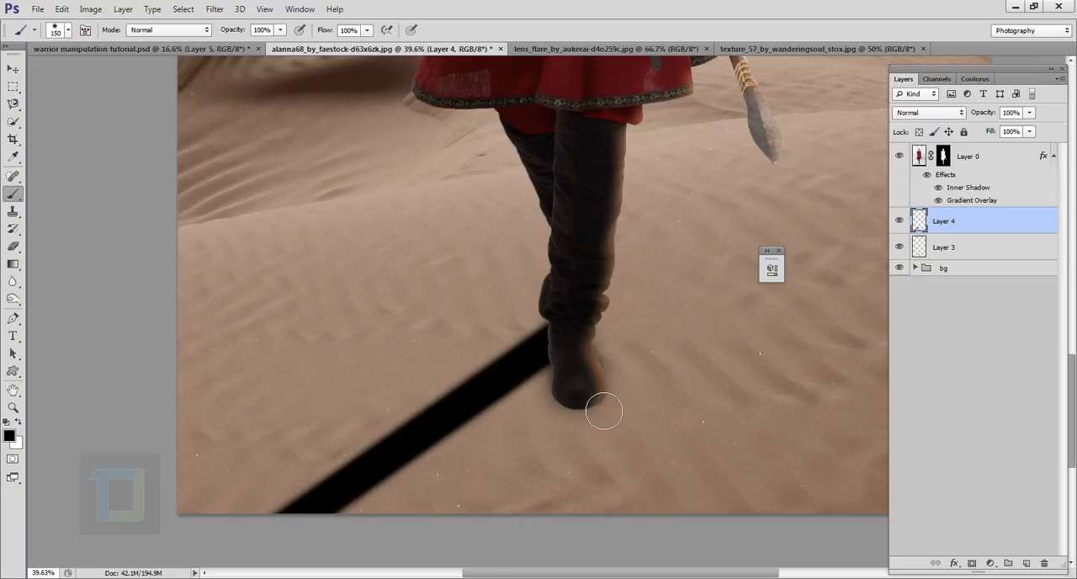
pyautogui.press('shift')
pyautogui.keyDown('shift'); pyautogui.click(518, 562); pyautogui.keyUp('shift')
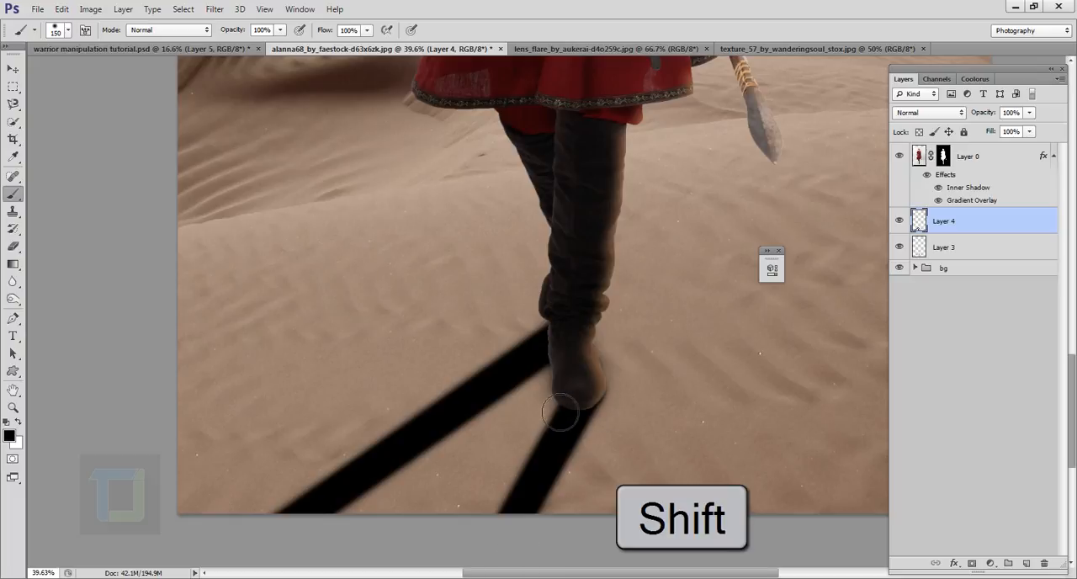
# - Fill the area between the two cast shadow edges with solid black and check it over the whole figure
pyautogui.moveTo(527, 459); pyautogui.dragTo(558, 406)
pyautogui.moveTo(563, 403)
pyautogui.mouseDown()
pyautogui.moveTo(511, 536)
pyautogui.moveTo(536, 427)
pyautogui.moveTo(433, 540)
pyautogui.moveTo(511, 449)
pyautogui.moveTo(442, 488)
pyautogui.mouseUp()
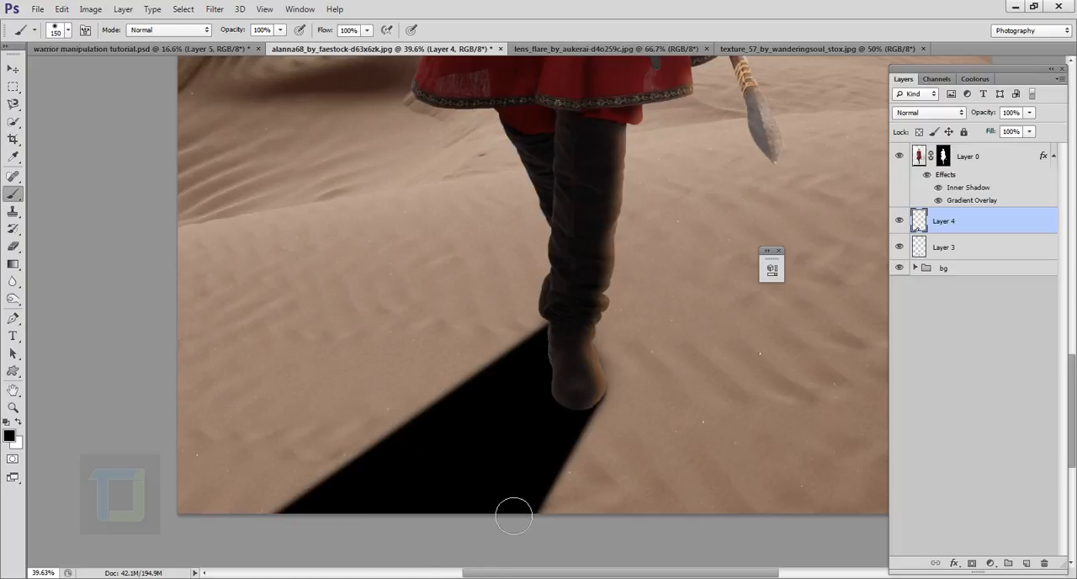
pyautogui.scroll(-6, 496, 501)
pyautogui.scroll(1, 514, 501)
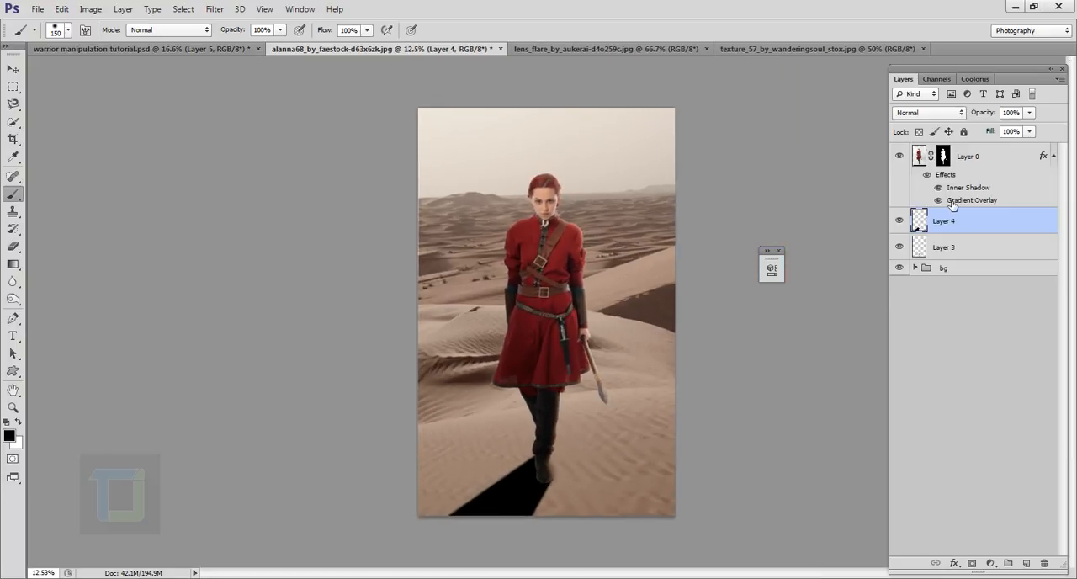
# - Set the cast shadow layer's blend mode to Soft Light, inspect it around the boot, and lower its opacity to 80%
pyautogui.click(919, 114)
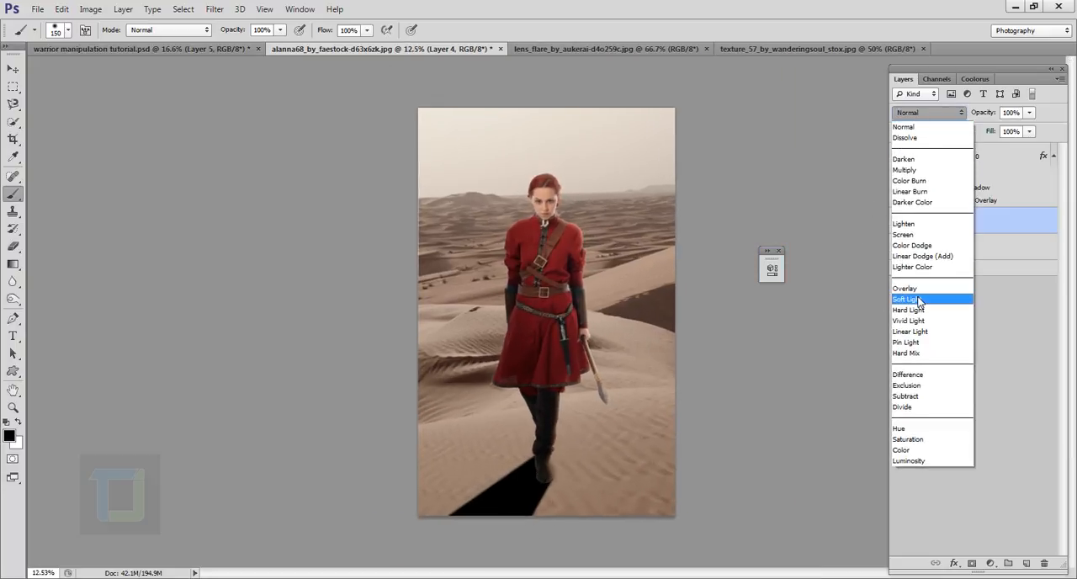
pyautogui.click(921, 299)
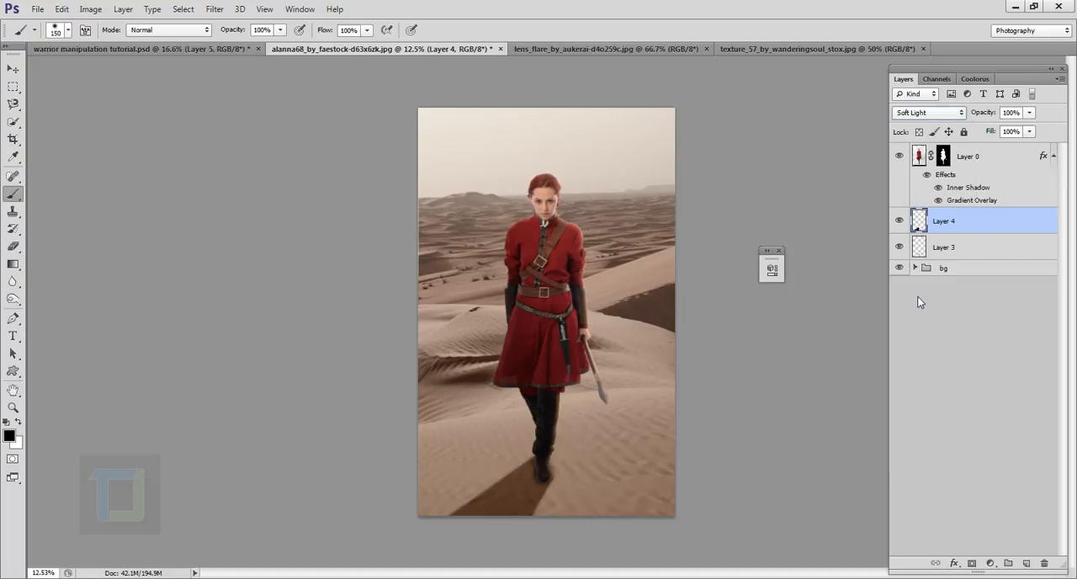
pyautogui.scroll(2, 566, 440)
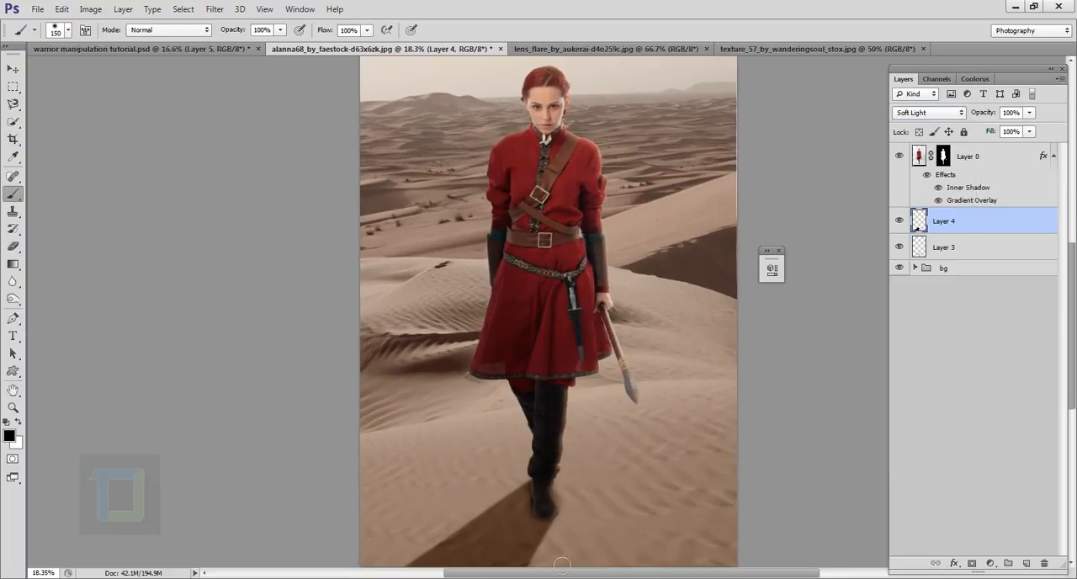
pyautogui.scroll(5, 560, 539)
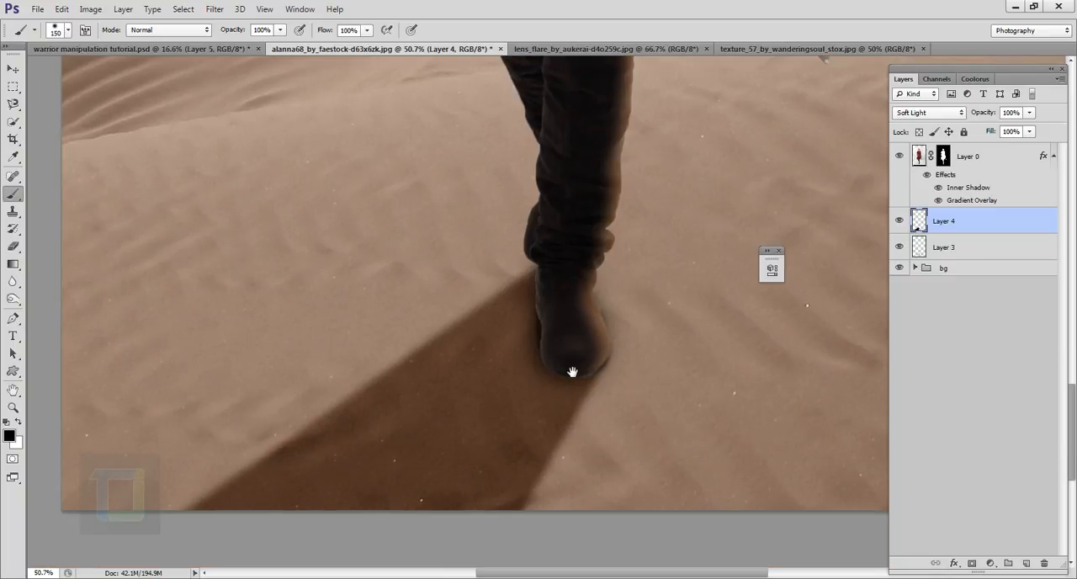
pyautogui.scroll(-6, 555, 379)
pyautogui.scroll(5, 580, 503)
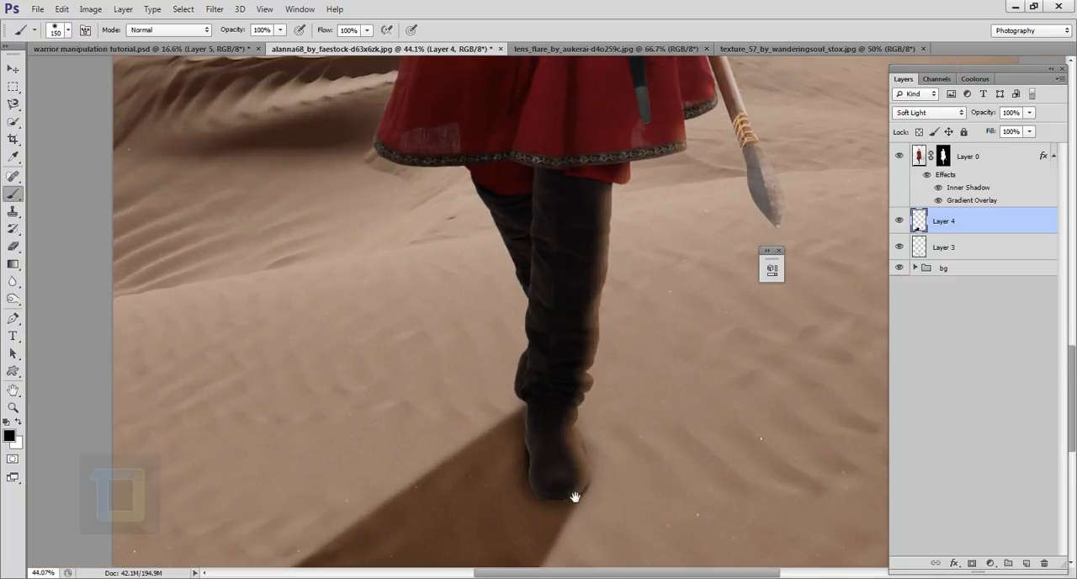
pyautogui.moveTo(574, 497); pyautogui.dragTo(595, 316)
pyautogui.scroll(-8, 563, 352)
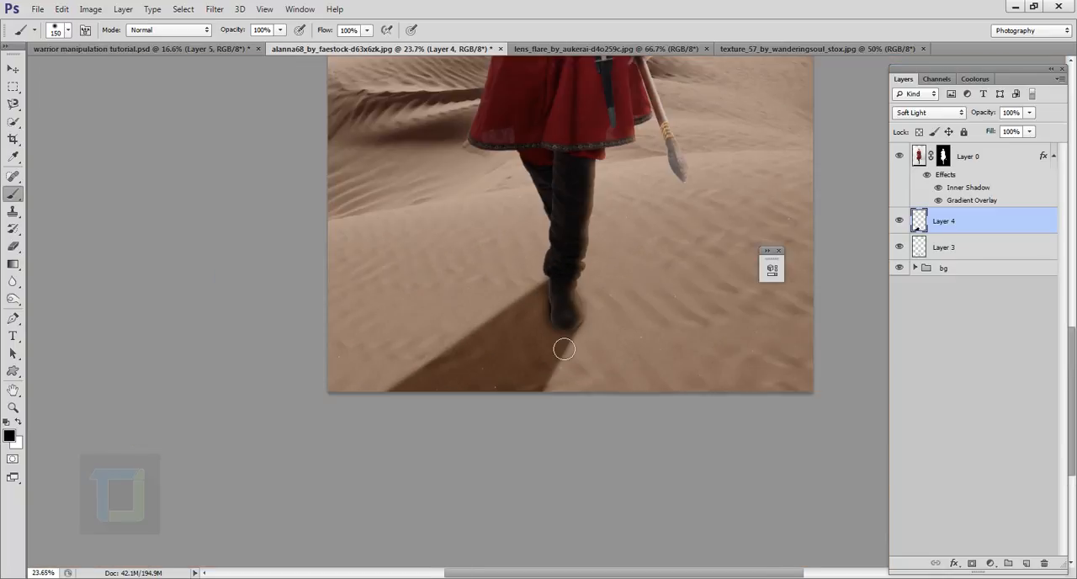
pyautogui.scroll(1, 558, 343)
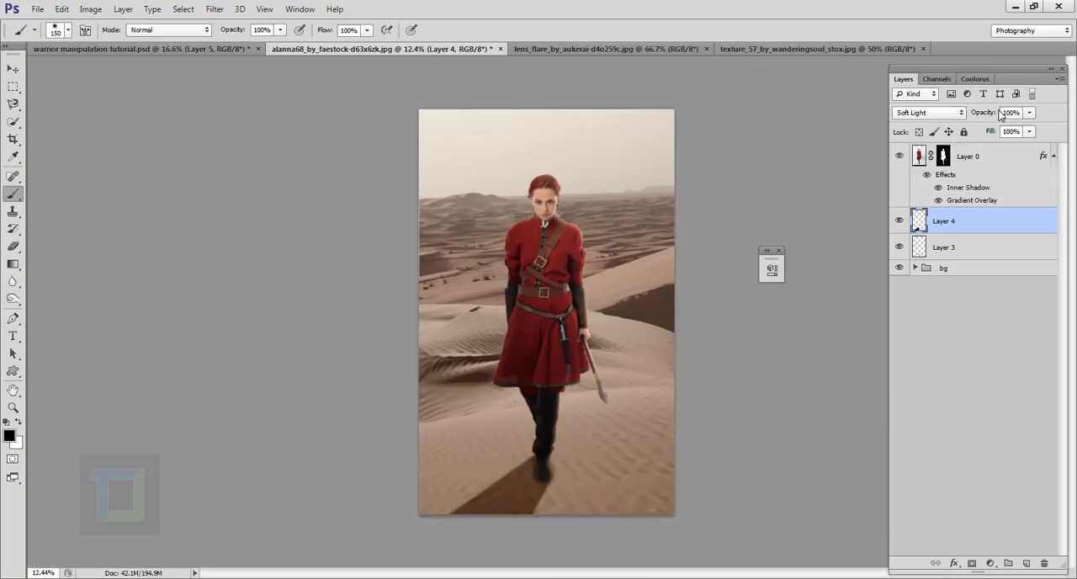
pyautogui.moveTo(996, 115); pyautogui.dragTo(981, 117)
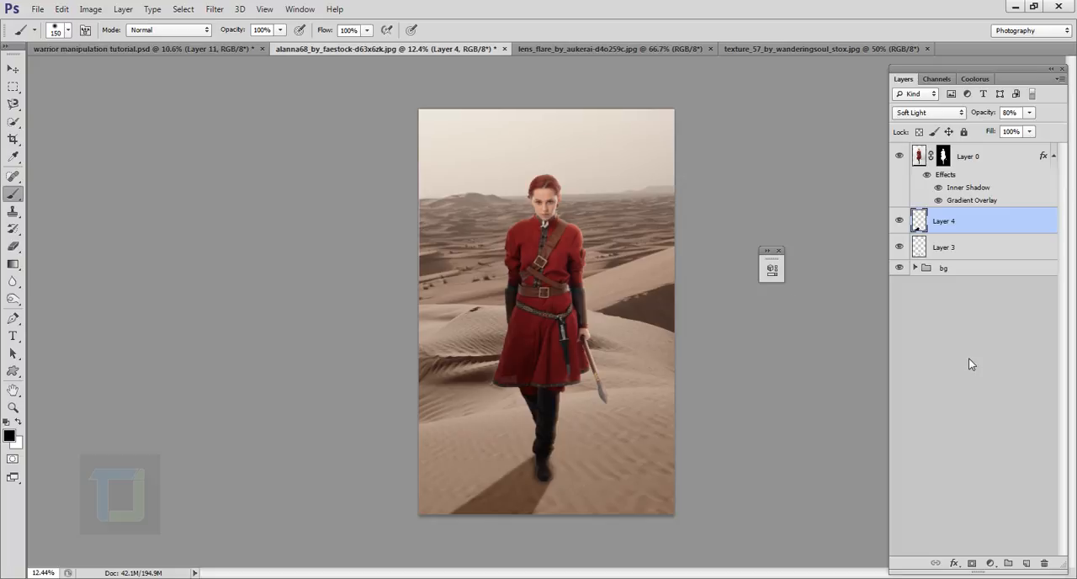
# - Add a new layer above the cast shadow layer, set the foreground colour to #ae9279, and enlarge the brush to 1100 px
pyautogui.click(1026, 563)
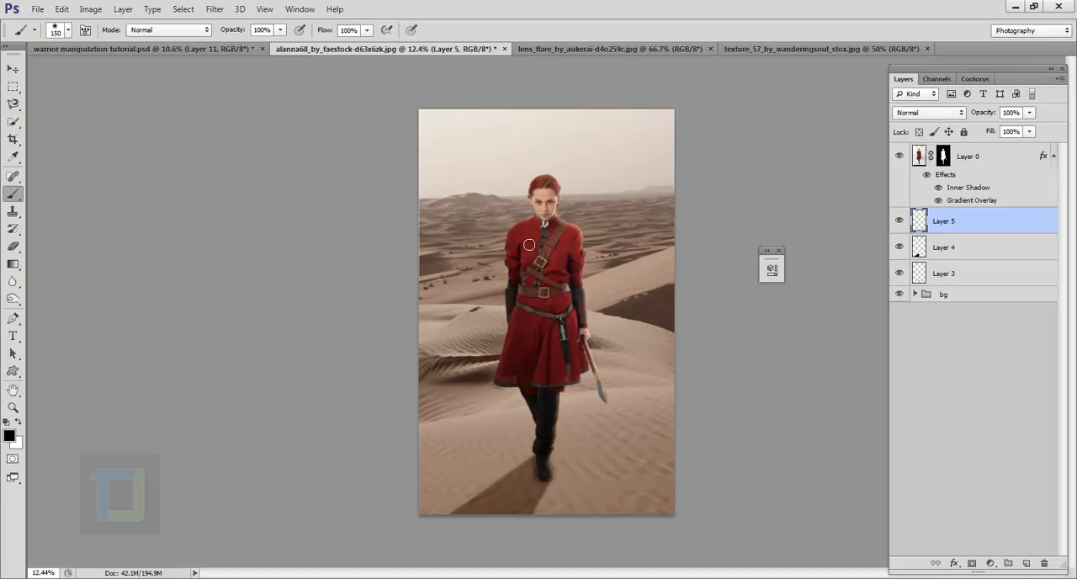
pyautogui.press(']')
pyautogui.press(']')
pyautogui.press(']')
pyautogui.press(']')
pyautogui.press(']')
pyautogui.press(']')
pyautogui.press(']')
pyautogui.press(']')
pyautogui.press(']')
pyautogui.press(']')
pyautogui.press(']')
pyautogui.press(']')
pyautogui.press(']')
pyautogui.press(']')
pyautogui.press('[')
pyautogui.click(11, 439)
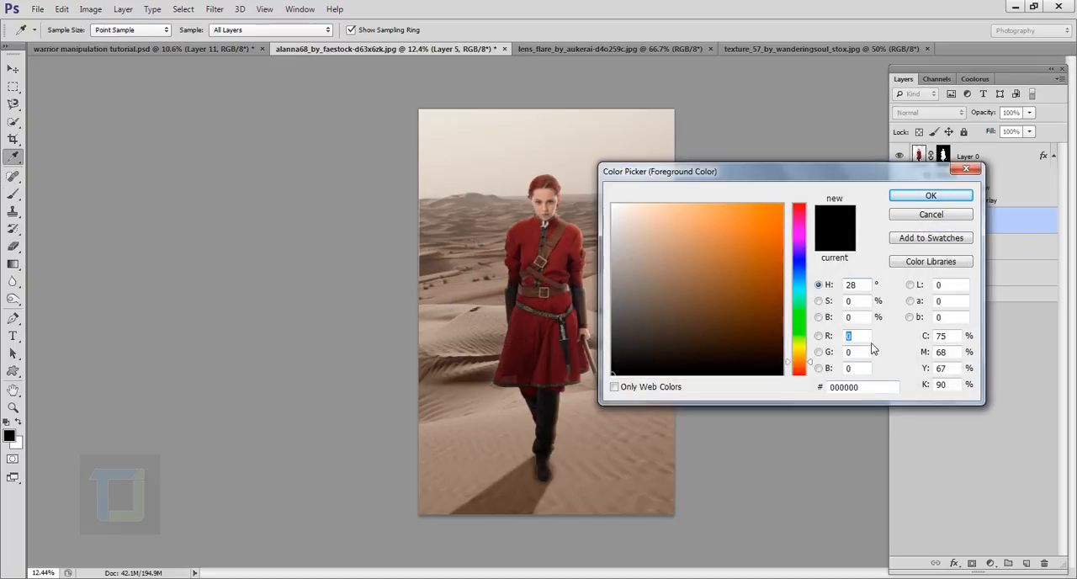
pyautogui.click(867, 388)
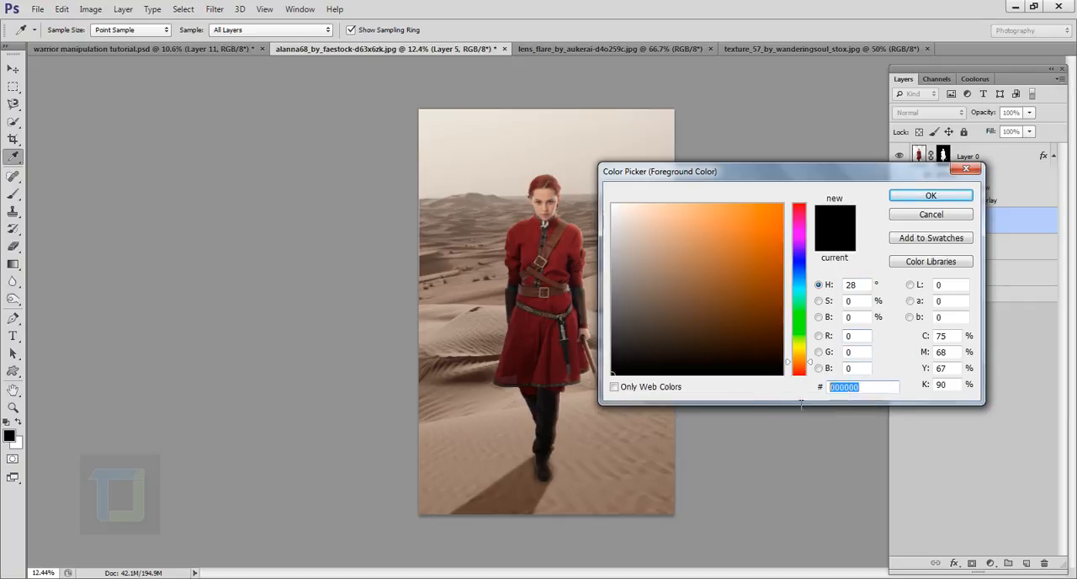
pyautogui.write('ae9279')
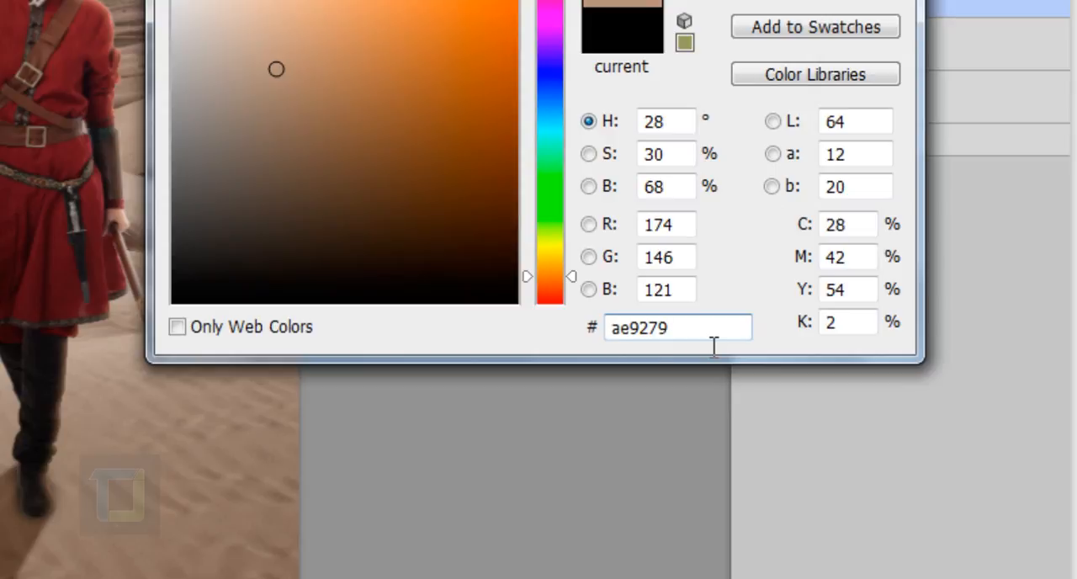
pyautogui.moveTo(714, 346); pyautogui.dragTo(556, 320)
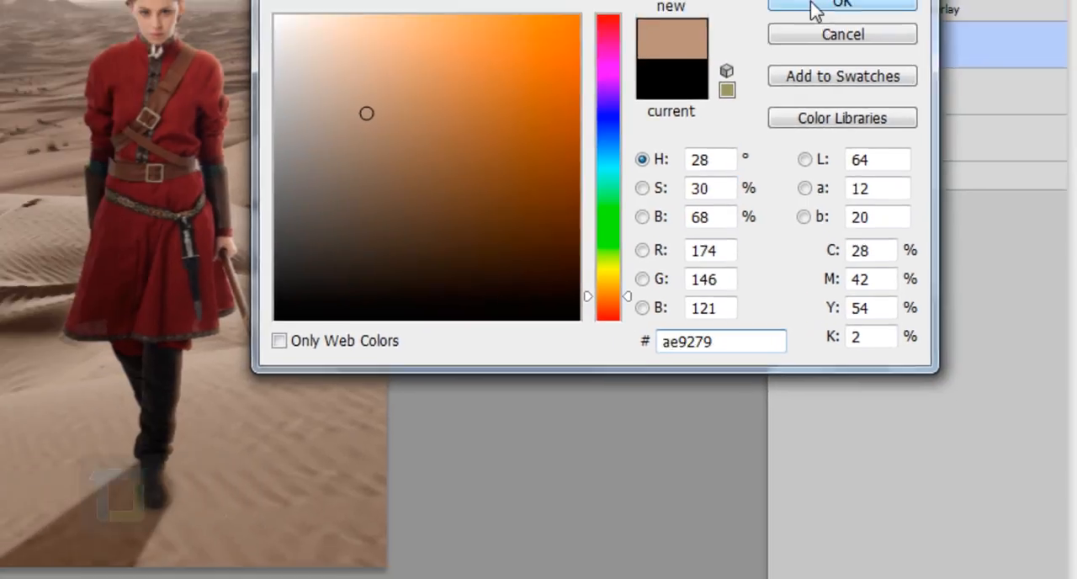
pyautogui.click(813, 8)
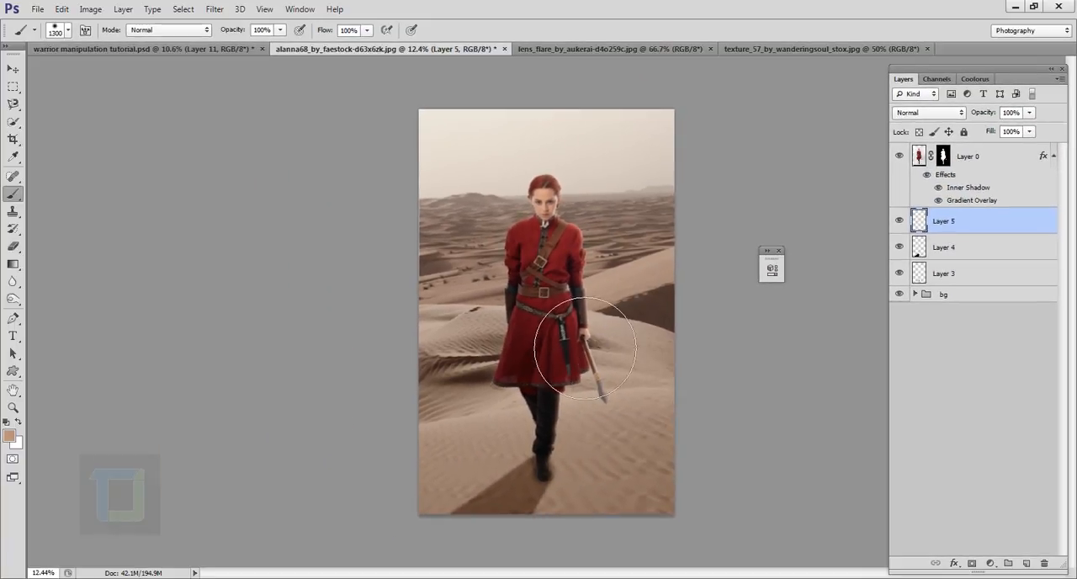
pyautogui.press('[')
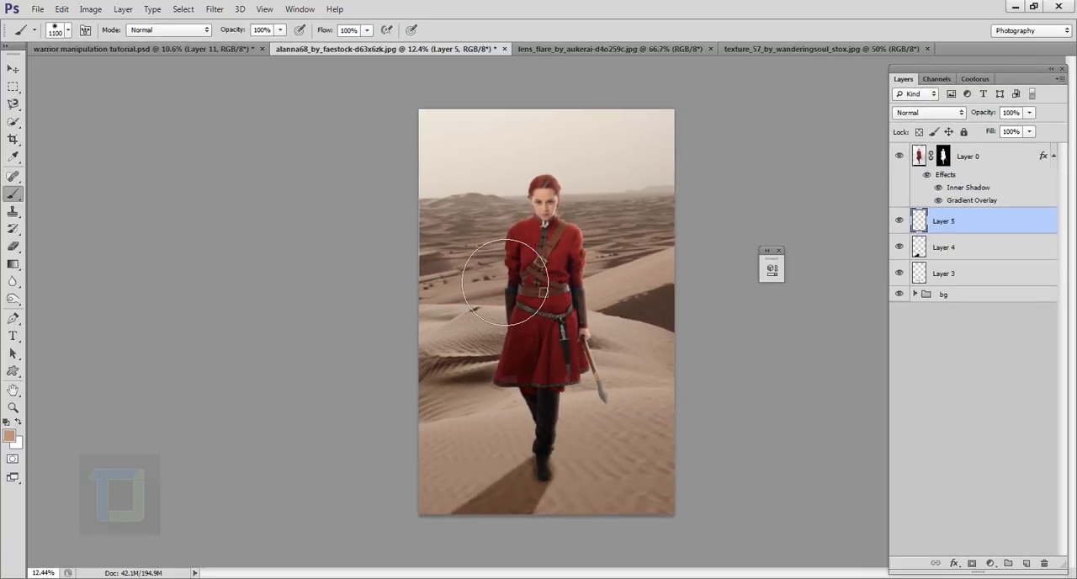
# - Try a sand-coloured stroke across the dunes behind the woman, undo it, and lower the brush hardness to its minimum
pyautogui.moveTo(467, 240)
pyautogui.mouseDown()
pyautogui.moveTo(521, 252)
pyautogui.moveTo(602, 235)
pyautogui.mouseUp()
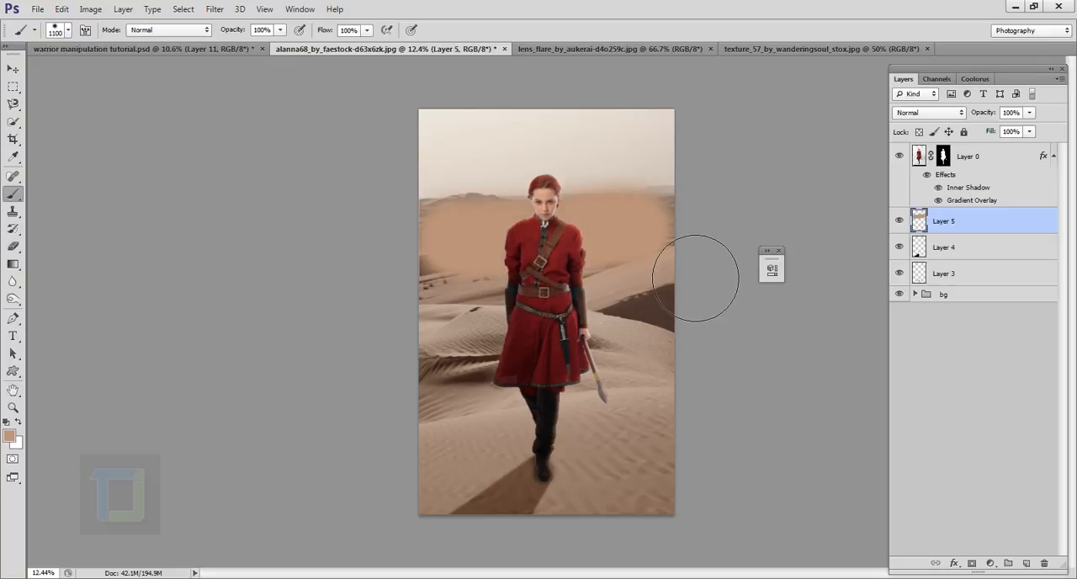
pyautogui.hotkey('ctrl', 'z')
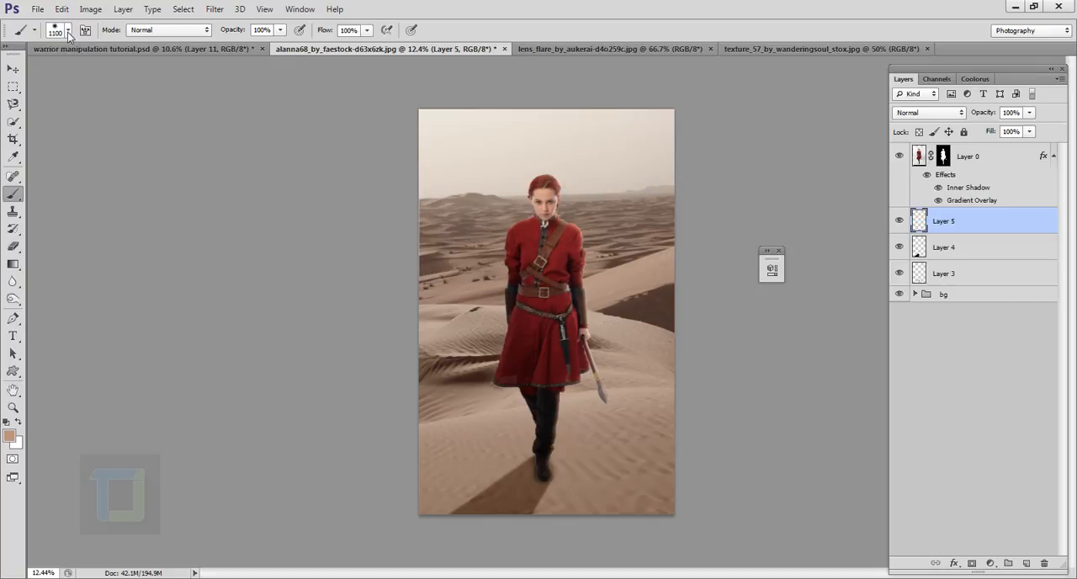
pyautogui.click(68, 31)
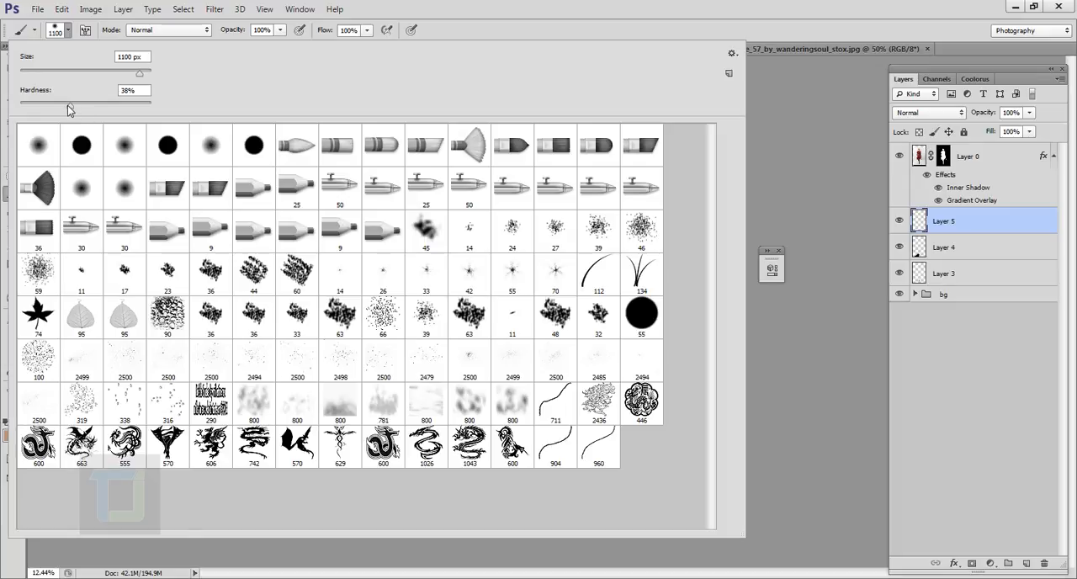
pyautogui.moveTo(68, 108); pyautogui.dragTo(5, 105)
pyautogui.press('Return')
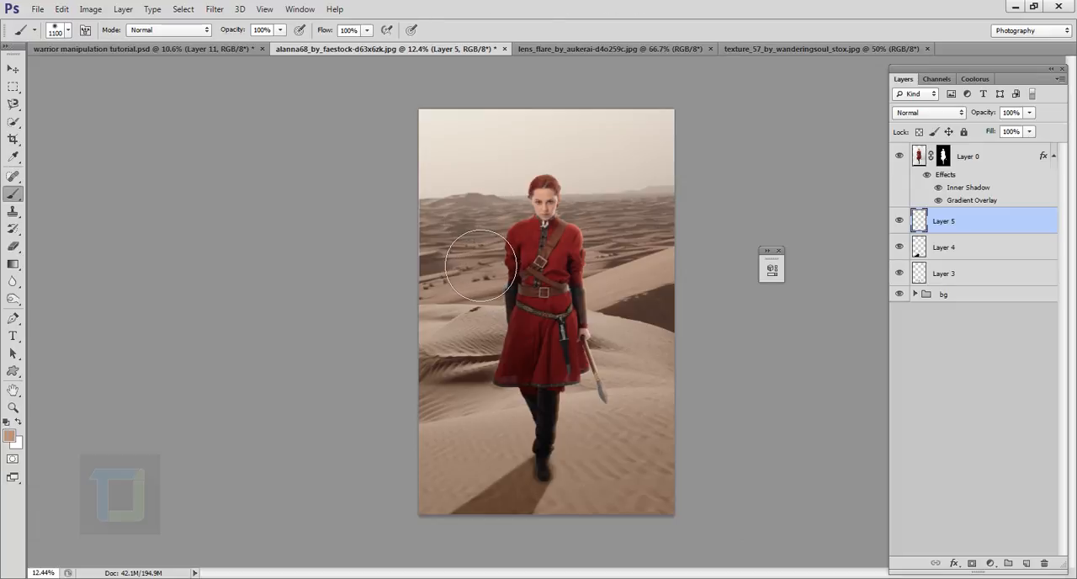
# - Paint soft sand-coloured haze over the distant dunes on both sides of the woman, up to the horizon
pyautogui.click(460, 225)
pyautogui.click(492, 219)
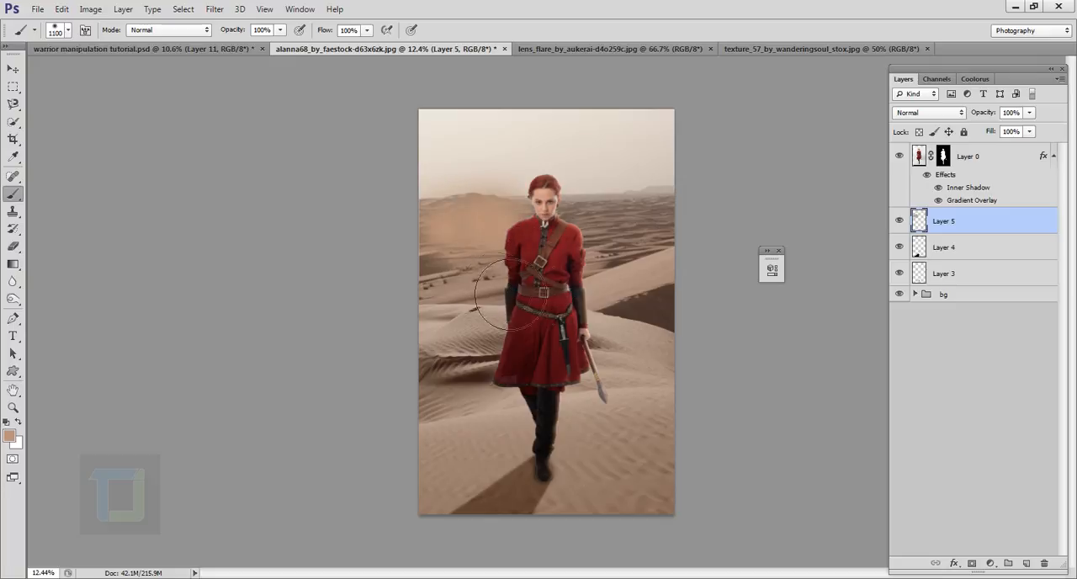
pyautogui.click(473, 256)
pyautogui.click(459, 267)
pyautogui.click(602, 246)
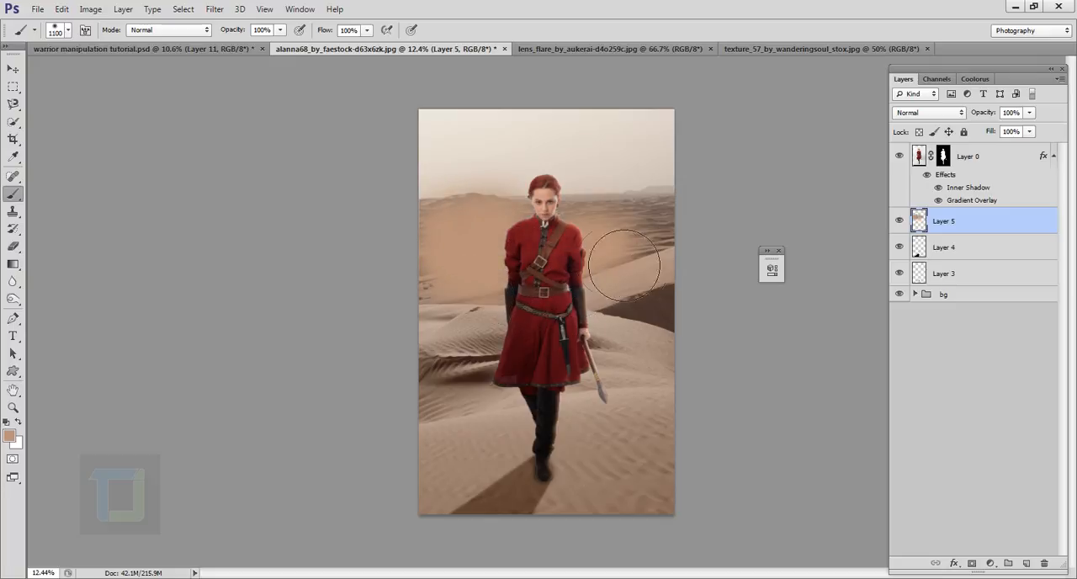
pyautogui.click(595, 236)
pyautogui.click(645, 239)
pyautogui.click(674, 244)
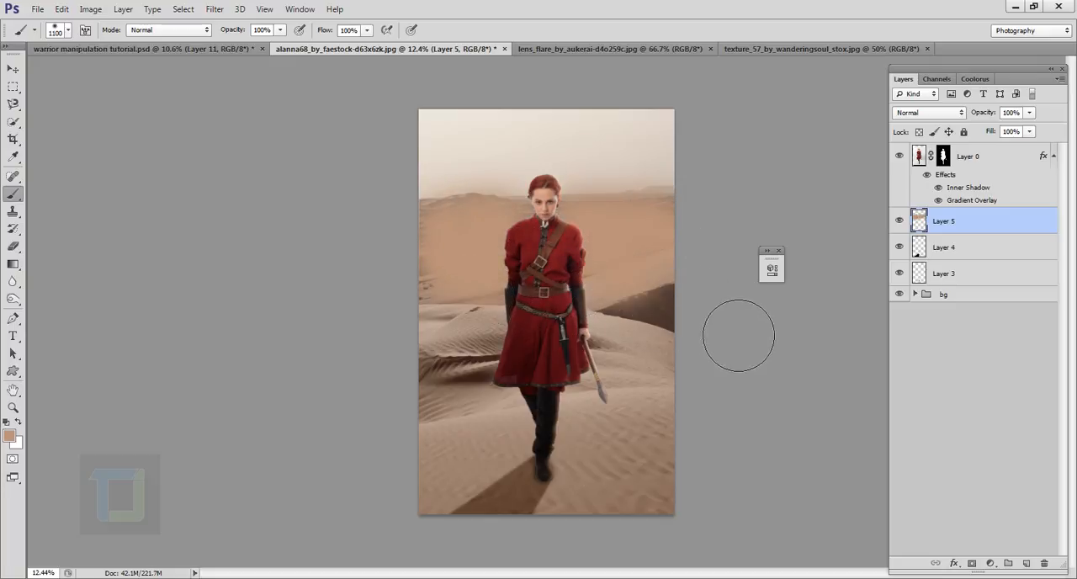
# - Extend the haze down over the dark dune and the middle dunes beside the woman's skirt
pyautogui.click(661, 325)
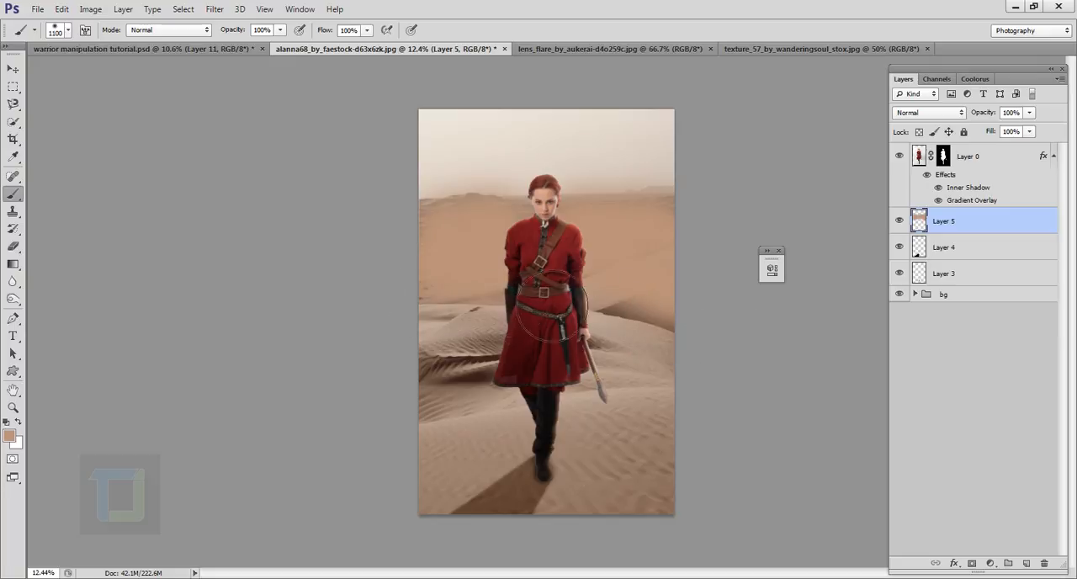
pyautogui.click(631, 334)
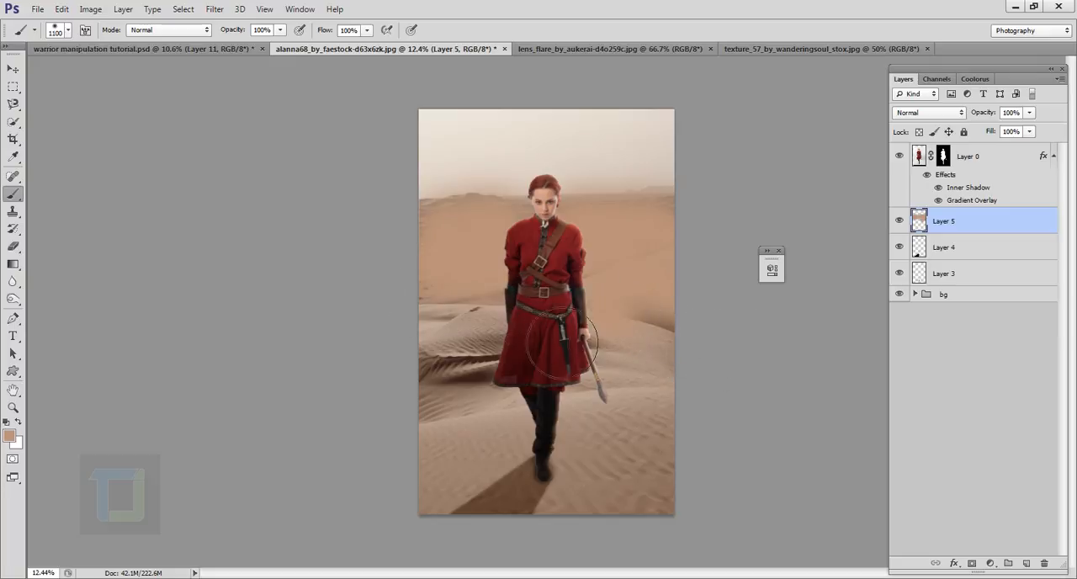
pyautogui.click(510, 336)
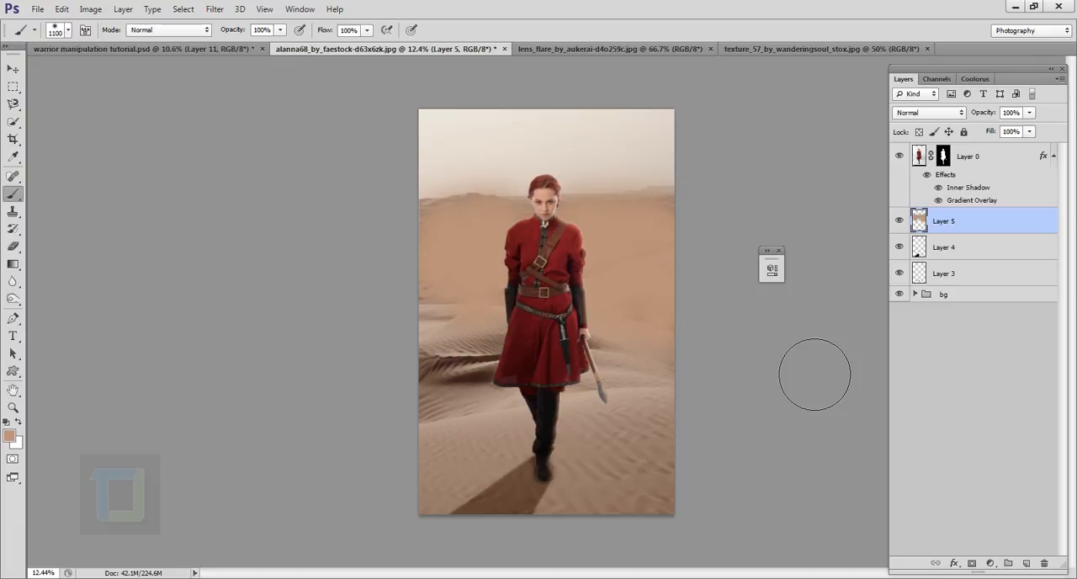
pyautogui.hotkey('ctrl', 'alt', 'z')
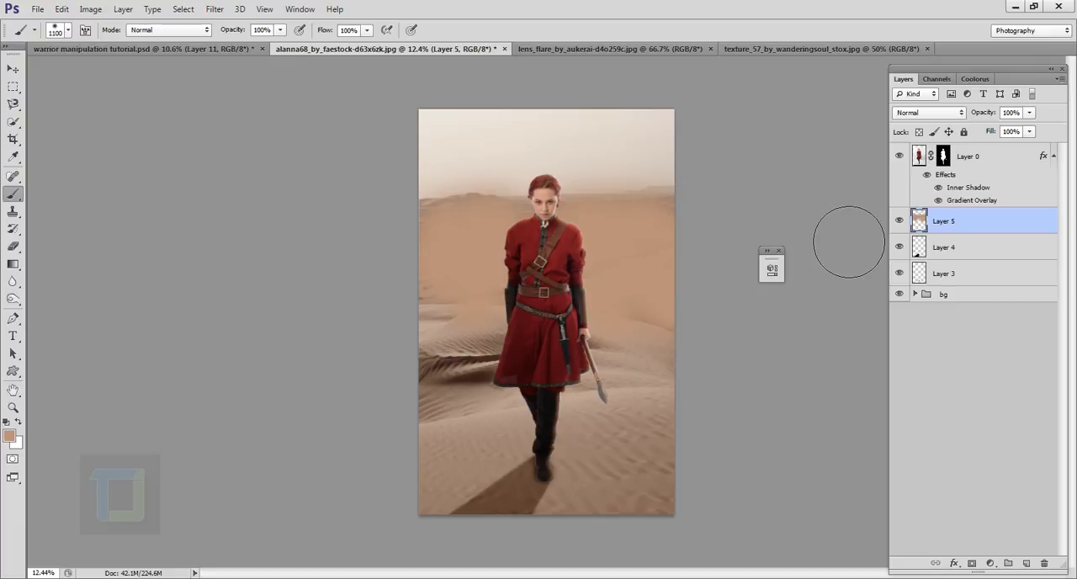
# - Lower the haze layer's opacity to 58% and compare the image with the layer hidden and shown
pyautogui.click(1029, 112)
pyautogui.moveTo(1030, 128); pyautogui.dragTo(1000, 130)
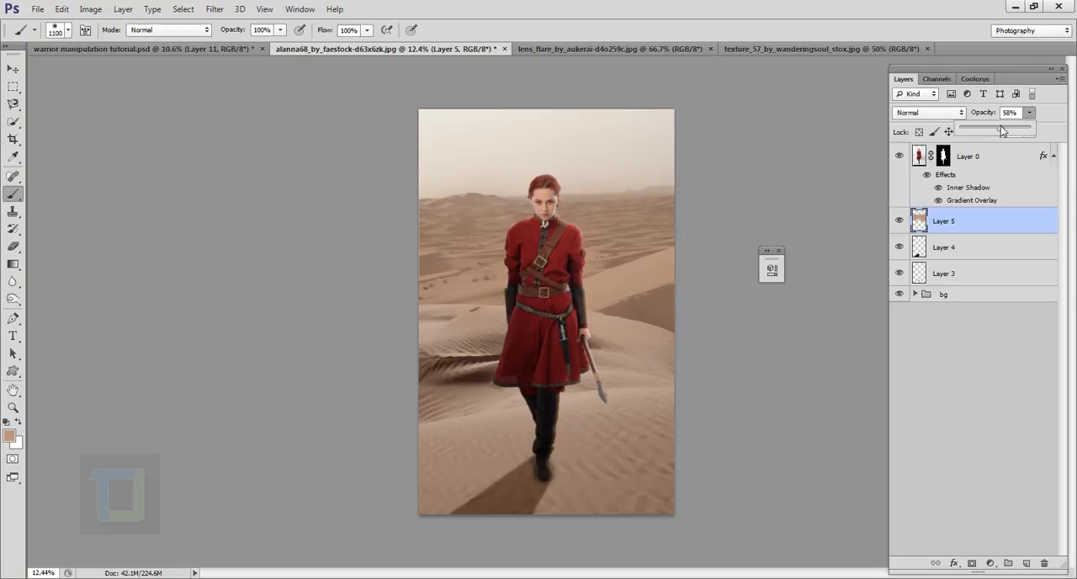
pyautogui.click(899, 221)
pyautogui.click(900, 221)
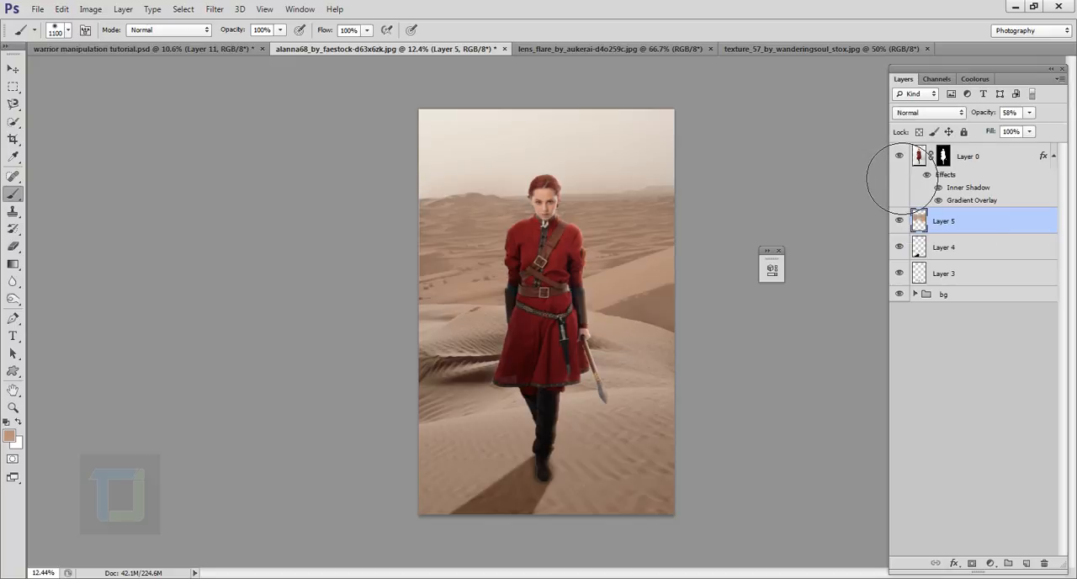
# - Add a new layer above the first haze and paint broad sand-coloured haze over the lower sky and dunes with an 1800–1900 px brush
pyautogui.click(1029, 563)
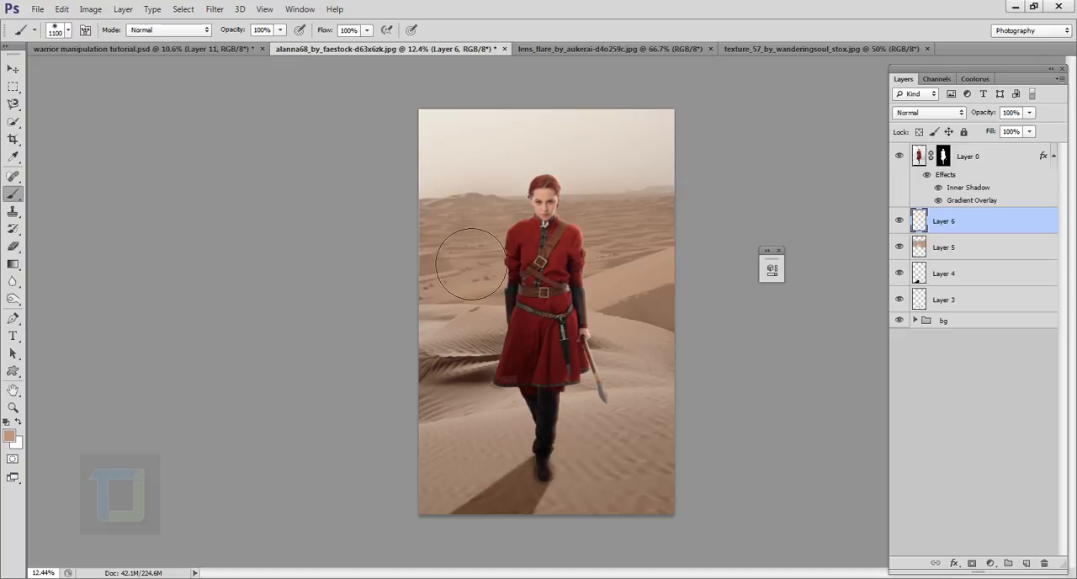
pyautogui.press(']')
pyautogui.press(']')
pyautogui.press(']')
pyautogui.press(']')
pyautogui.press(']')
pyautogui.press(']')
pyautogui.press(']')
pyautogui.press(']')
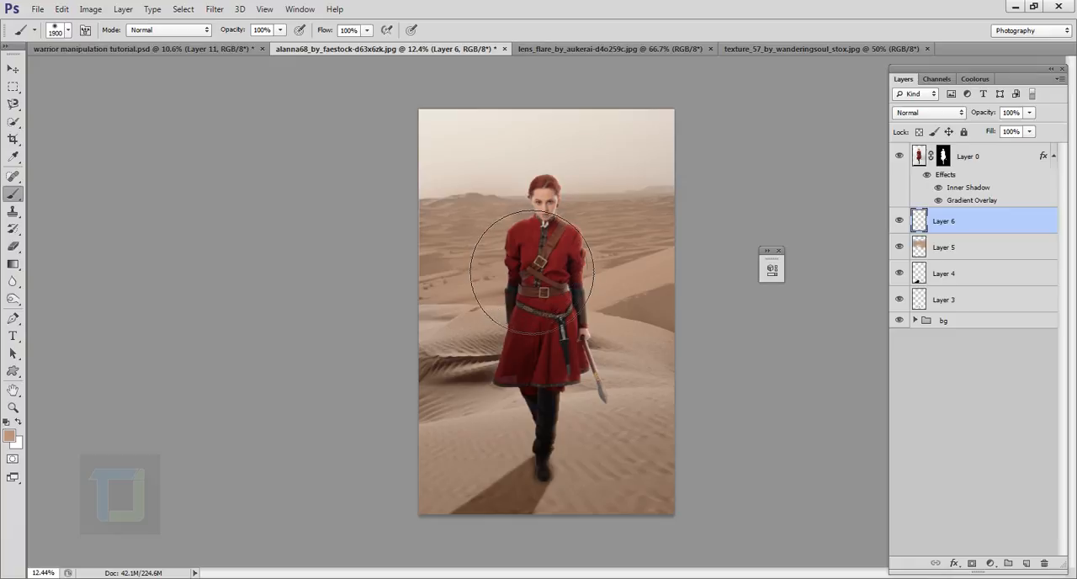
pyautogui.moveTo(532, 272)
pyautogui.mouseDown()
pyautogui.moveTo(600, 253)
pyautogui.moveTo(721, 253)
pyautogui.mouseUp()
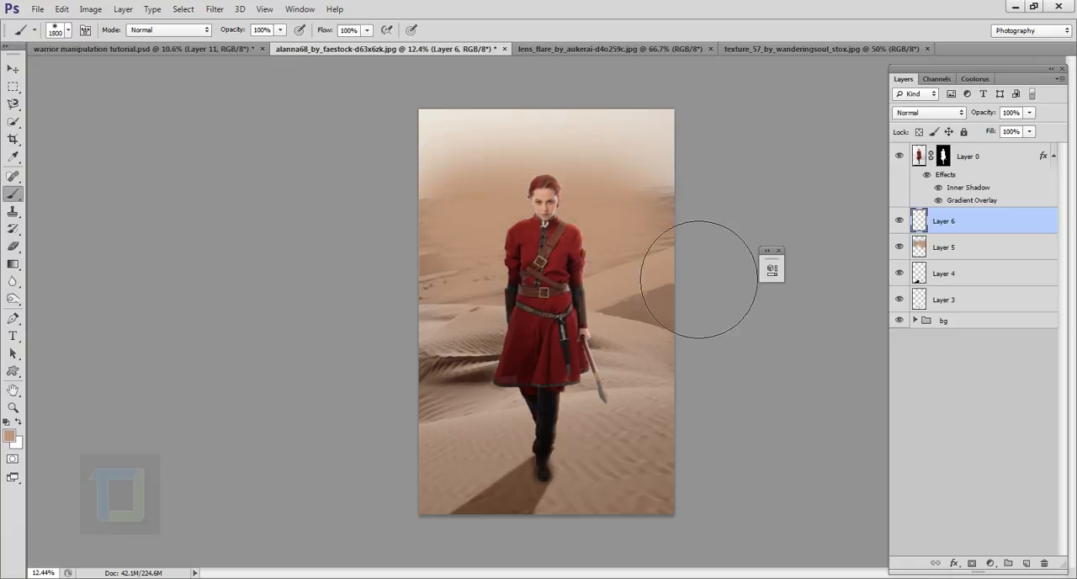
pyautogui.press('[')
pyautogui.moveTo(675, 310)
pyautogui.mouseDown()
pyautogui.moveTo(385, 297)
pyautogui.moveTo(750, 284)
pyautogui.mouseUp()
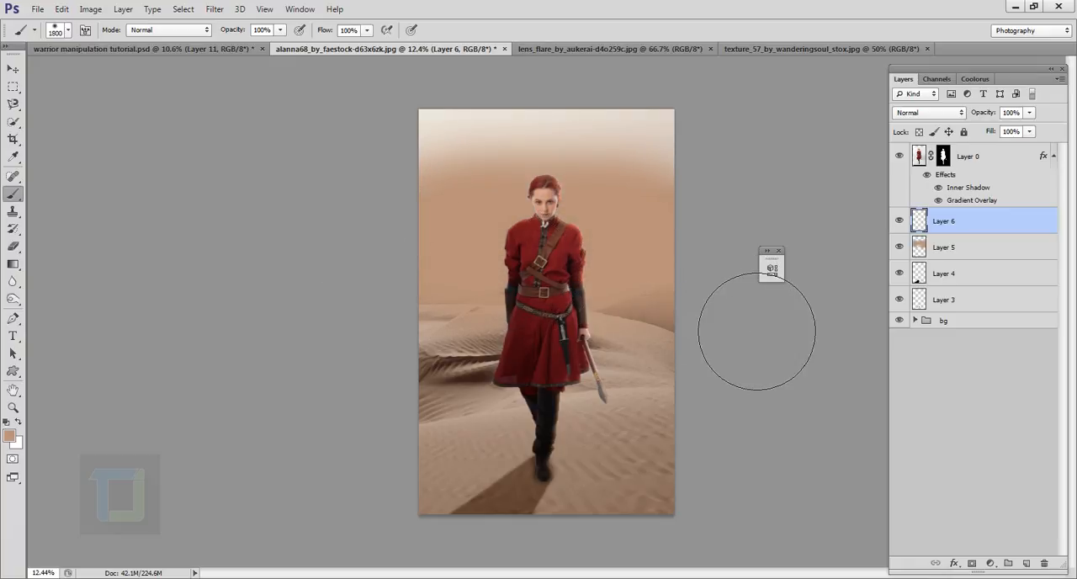
pyautogui.moveTo(691, 353)
pyautogui.mouseDown()
pyautogui.moveTo(473, 376)
pyautogui.moveTo(458, 410)
pyautogui.moveTo(493, 419)
pyautogui.moveTo(703, 404)
pyautogui.moveTo(756, 415)
pyautogui.moveTo(765, 450)
pyautogui.moveTo(462, 439)
pyautogui.moveTo(473, 413)
pyautogui.moveTo(522, 395)
pyautogui.moveTo(793, 372)
pyautogui.mouseUp()
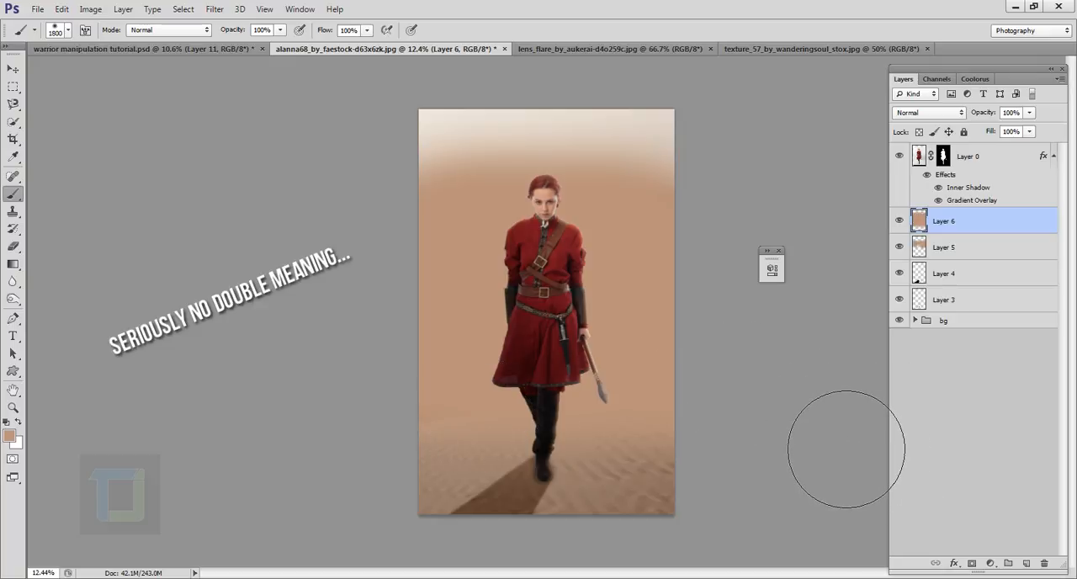
# - Shrink the new haze layer's height to 95.99% from its lower edge so the foreground sand is less covered
pyautogui.hotkey('ctrl', 't')
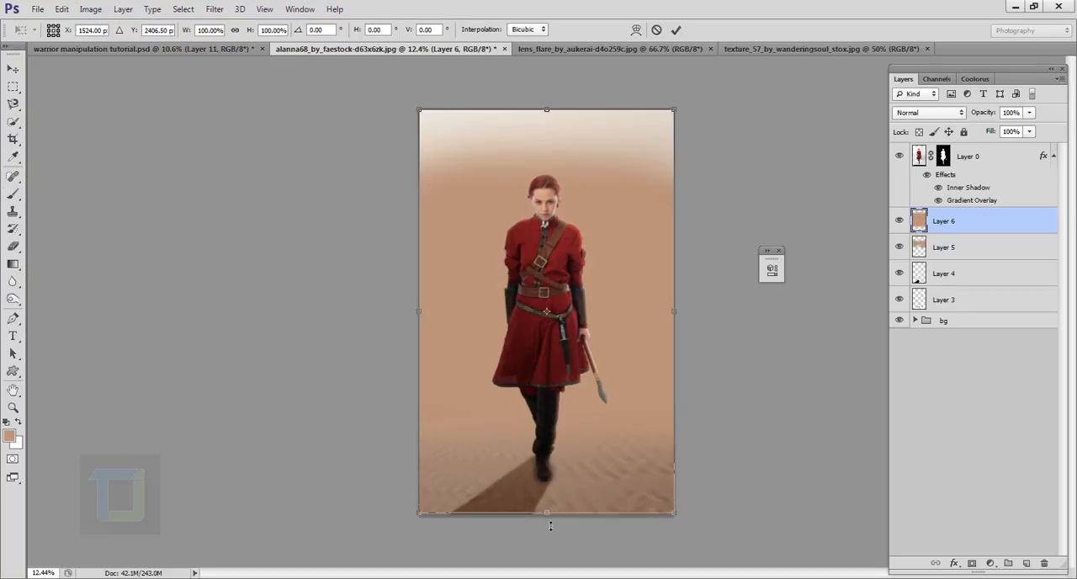
pyautogui.moveTo(553, 519)
pyautogui.mouseDown()
pyautogui.moveTo(552, 498)
pyautogui.moveTo(552, 508)
pyautogui.mouseUp()
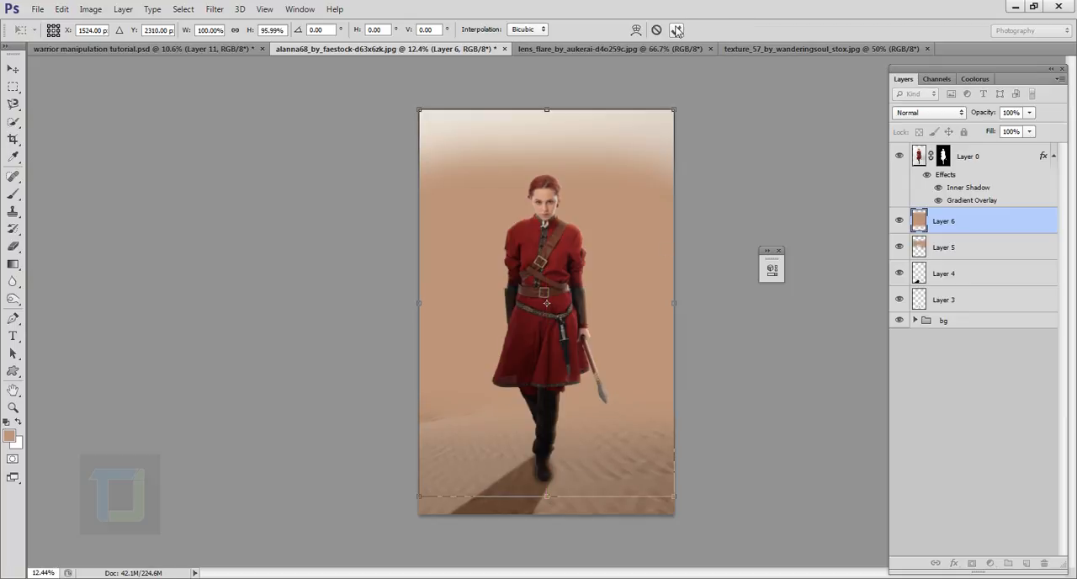
pyautogui.click(676, 30)
pyautogui.press('b')
# - Lower the second haze layer's opacity to 65% and compare the image with the layer hidden and shown
pyautogui.click(1029, 114)
pyautogui.moveTo(1029, 127); pyautogui.dragTo(1007, 128)
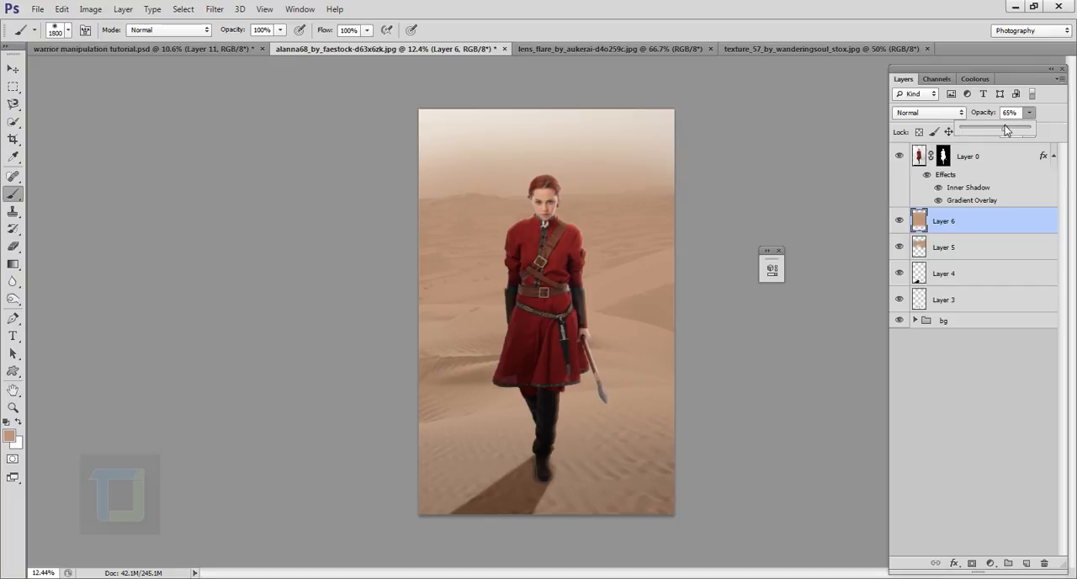
pyautogui.click(901, 223)
pyautogui.click(900, 223)
pyautogui.click(901, 223)
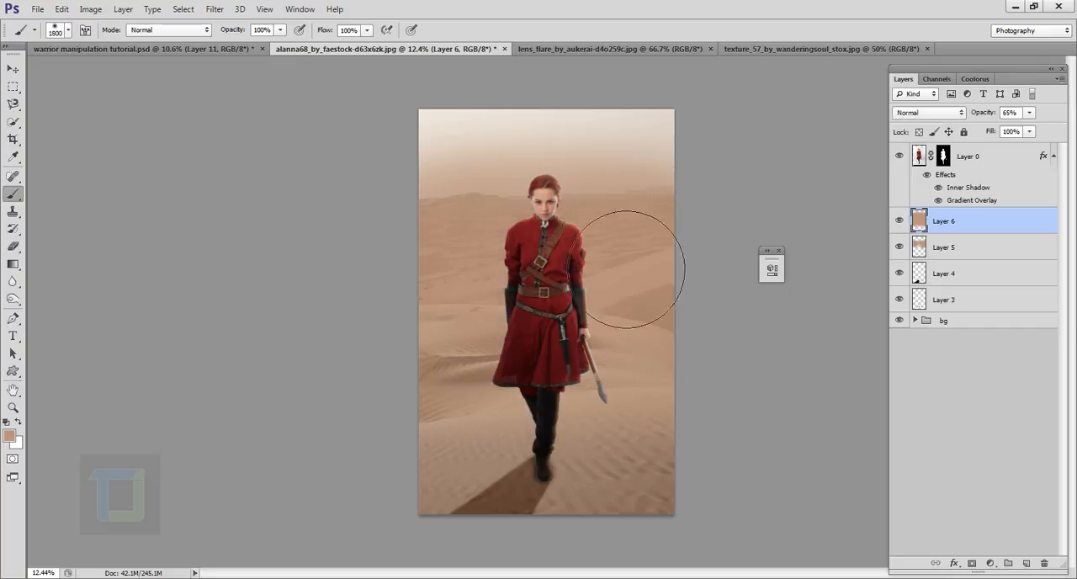
# - Try an extra sand-coloured haze stroke in the sky beside the woman's head and undo it
pyautogui.moveTo(496, 224); pyautogui.dragTo(535, 231)
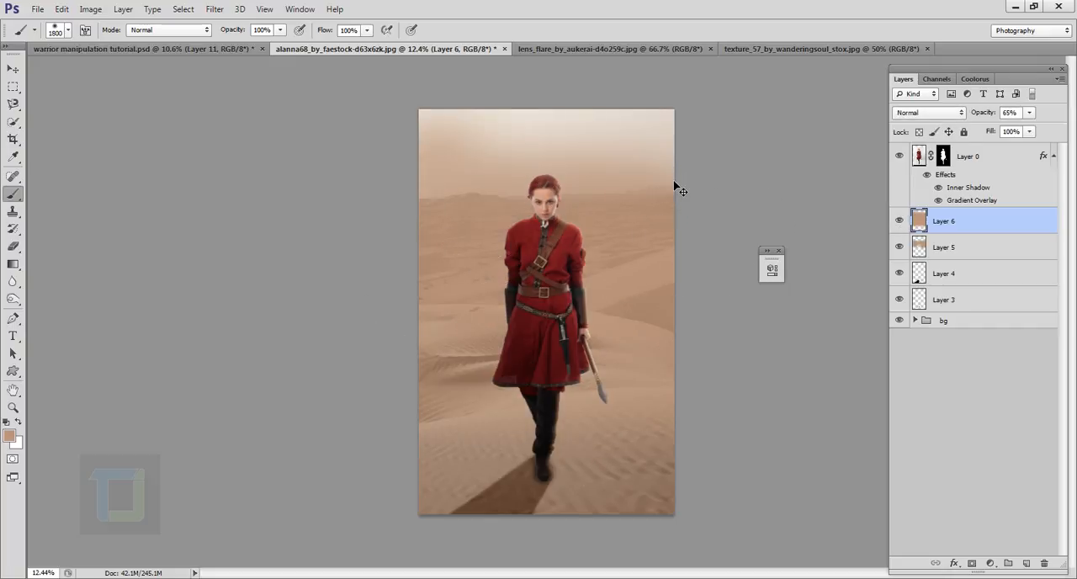
pyautogui.hotkey('ctrl', 'z')
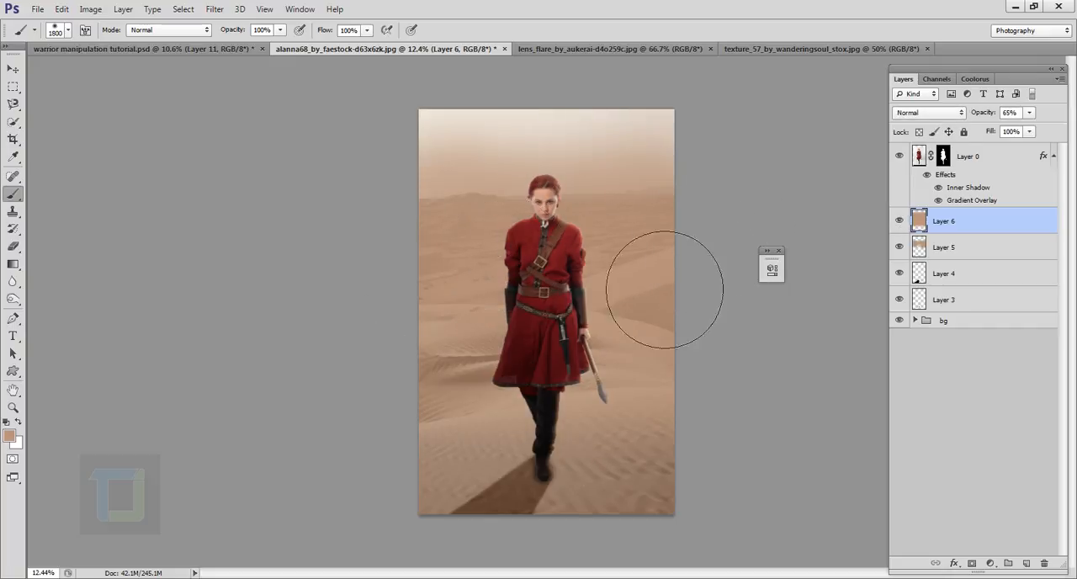
pyautogui.scroll(-1, 841, 274)
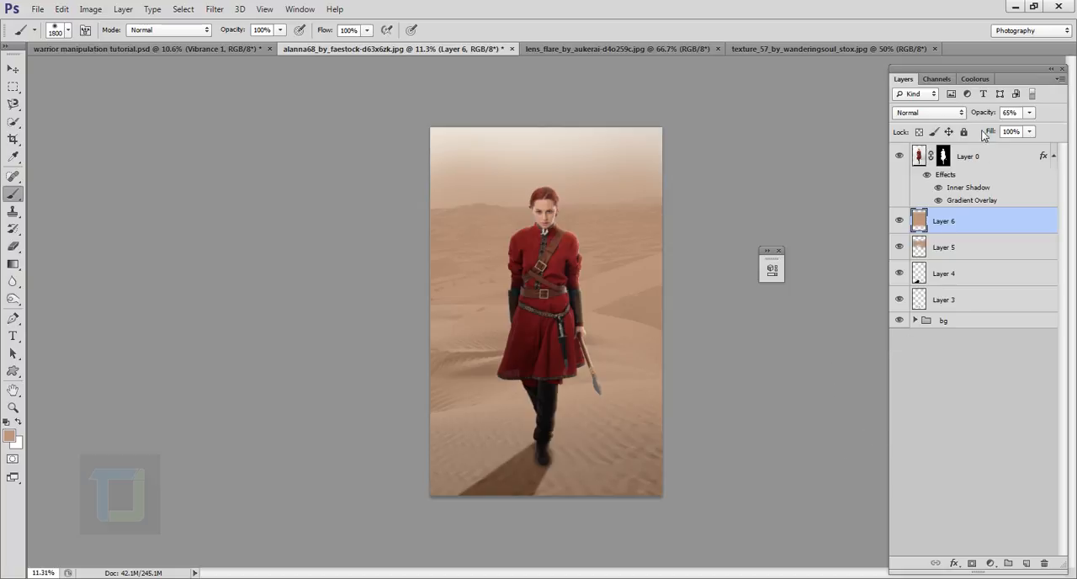
# - Add a Vibrance adjustment layer above the woman's layer and set its vibrance to +71
pyautogui.click(984, 160)
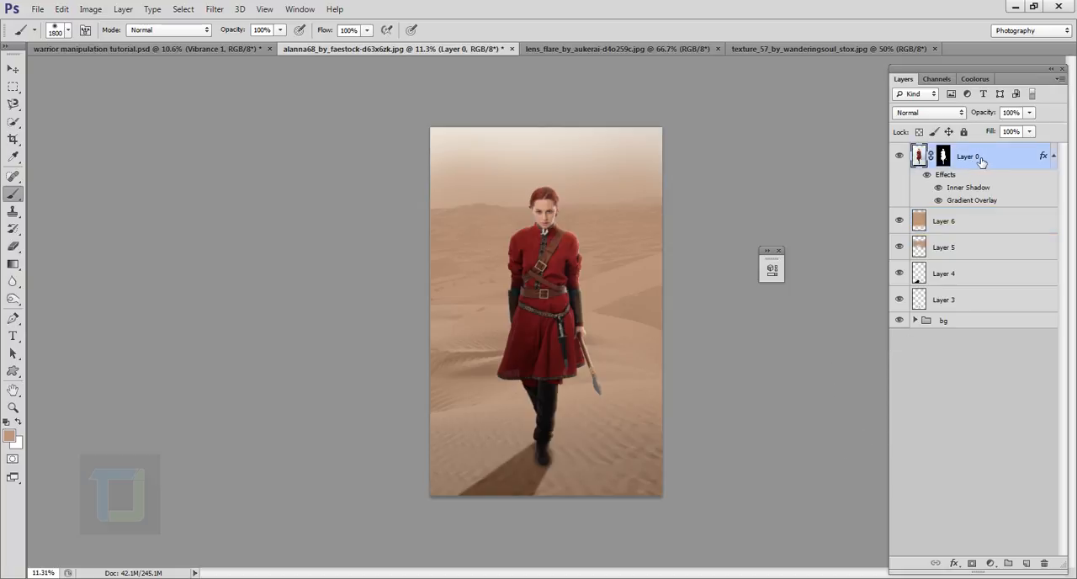
pyautogui.click(991, 563)
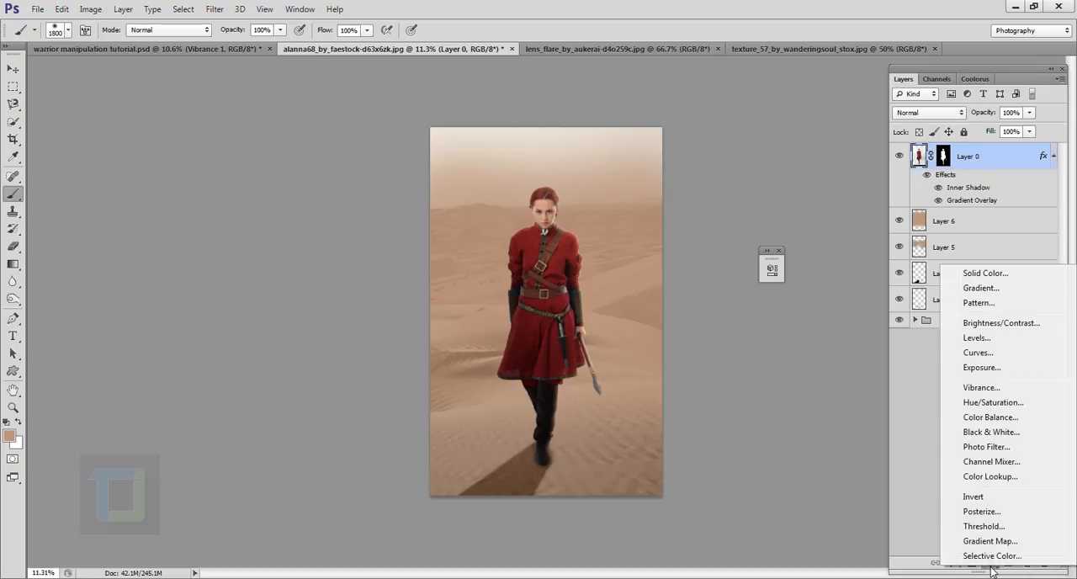
pyautogui.click(981, 389)
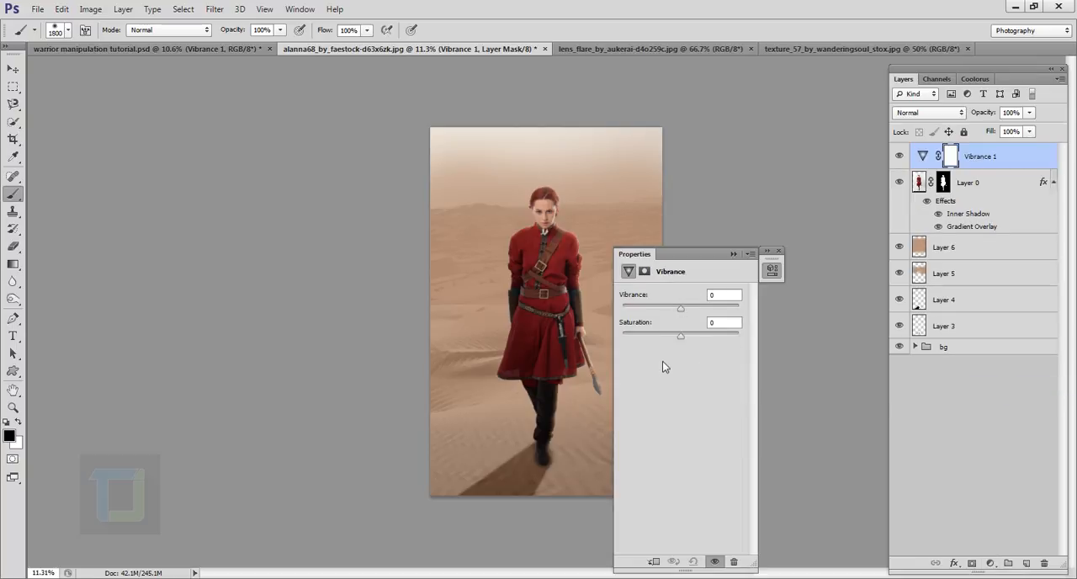
pyautogui.moveTo(682, 310); pyautogui.dragTo(716, 310)
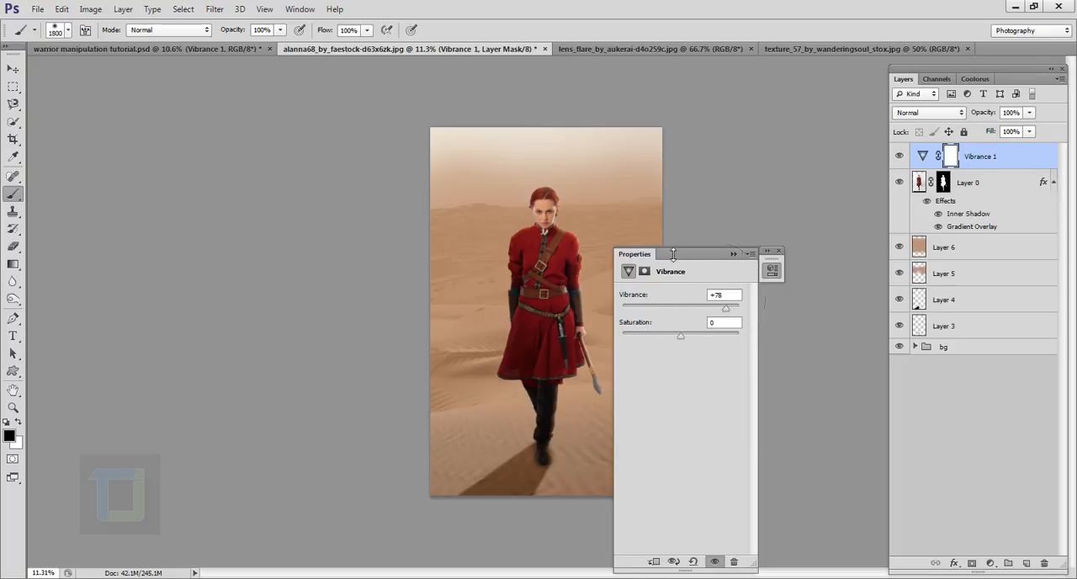
# - Clip the Vibrance adjustment to the woman's layer and set its vibrance to +81
pyautogui.moveTo(683, 258); pyautogui.dragTo(762, 105)
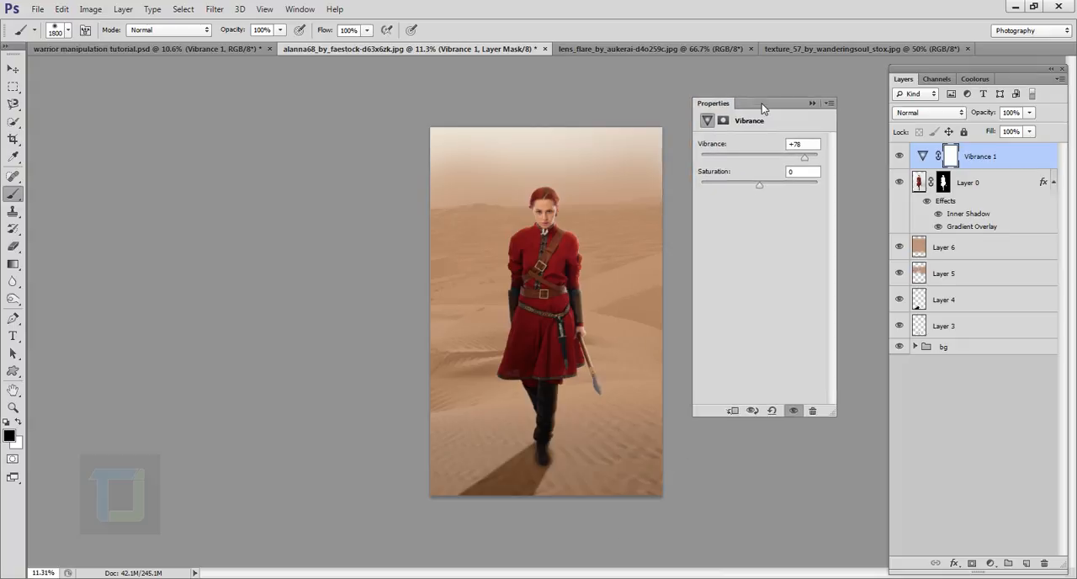
pyautogui.click(734, 411)
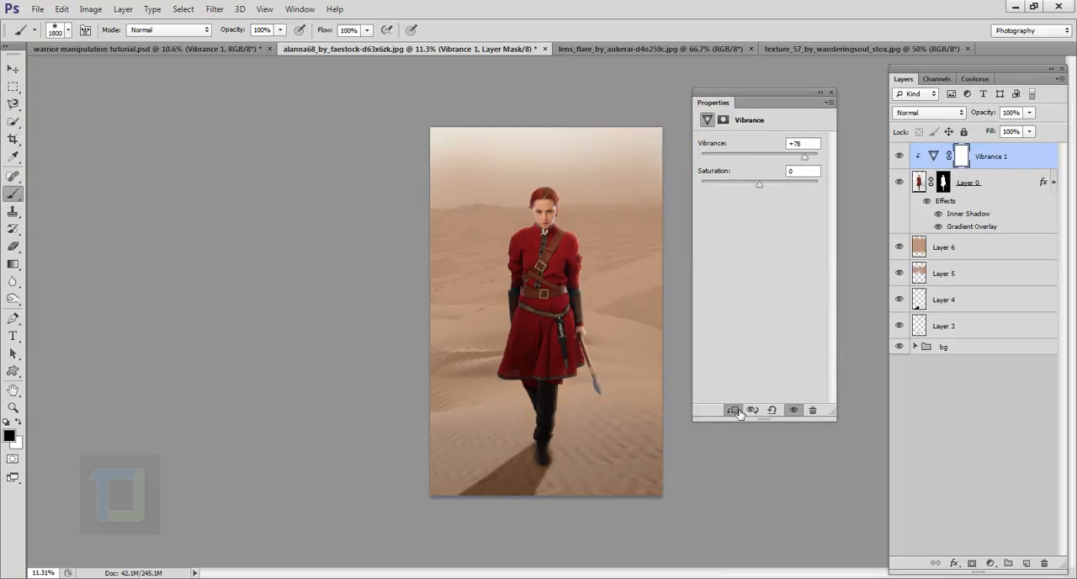
pyautogui.click(901, 157)
pyautogui.hotkey('ctrl', '+')
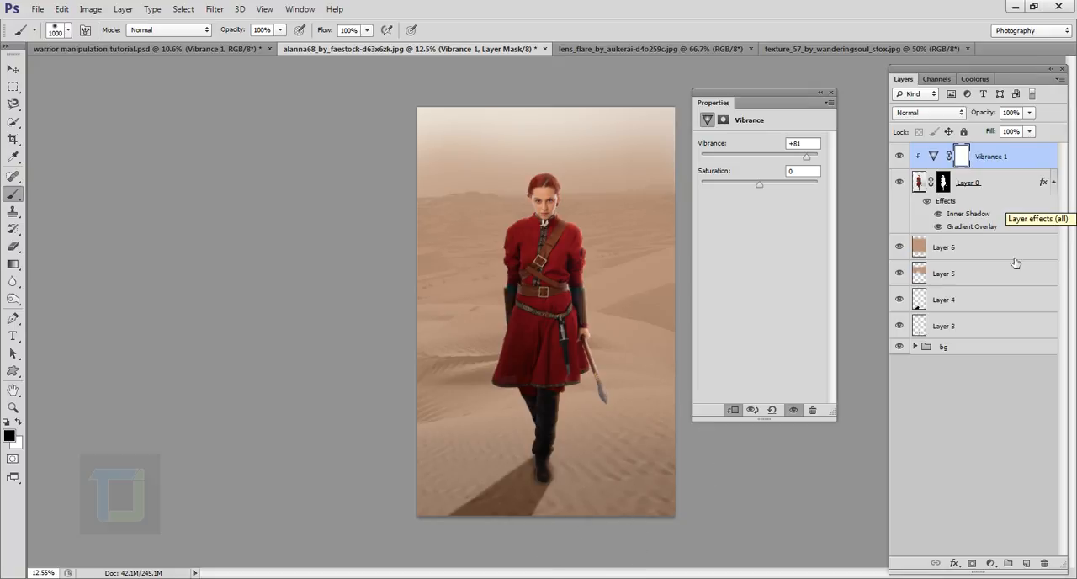
# - Paint soft sand-coloured haze over the woman's feet and the foreground sand on a new layer above the Vibrance adjustment
pyautogui.click(1025, 563)
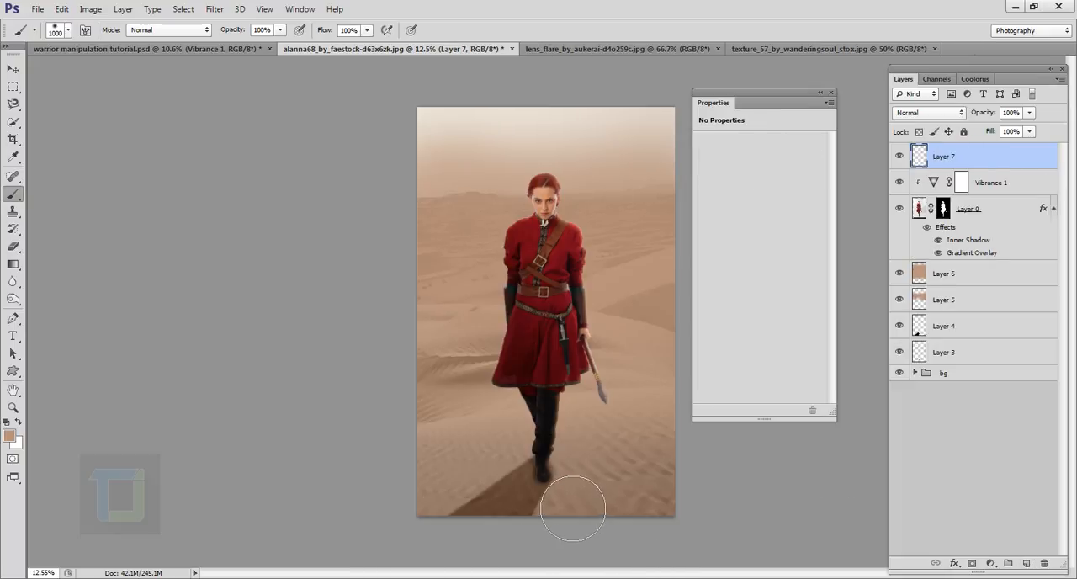
pyautogui.click(537, 476)
pyautogui.click(509, 480)
pyautogui.click(565, 474)
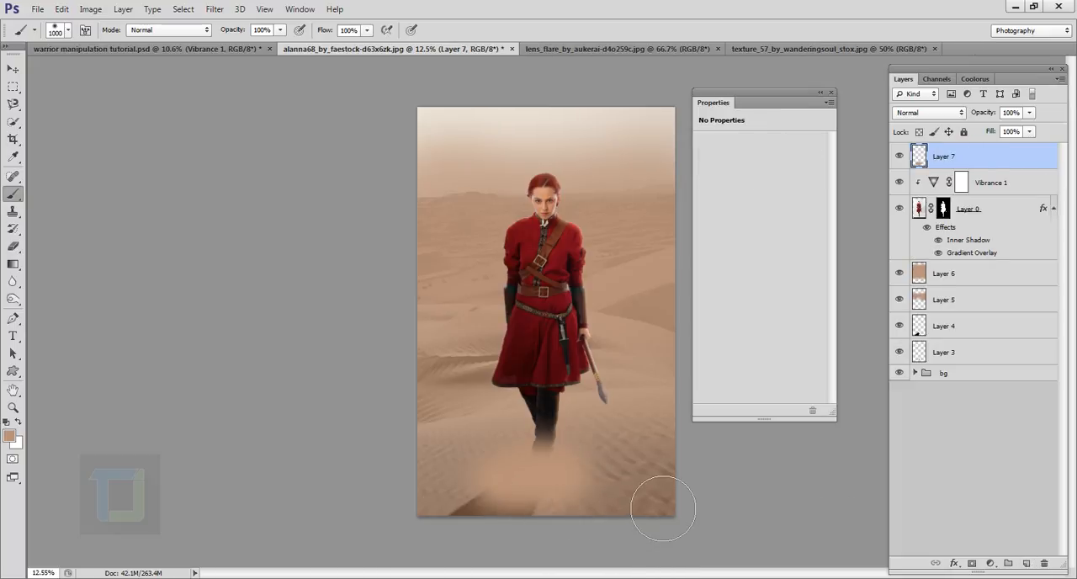
pyautogui.click(656, 504)
pyautogui.click(467, 498)
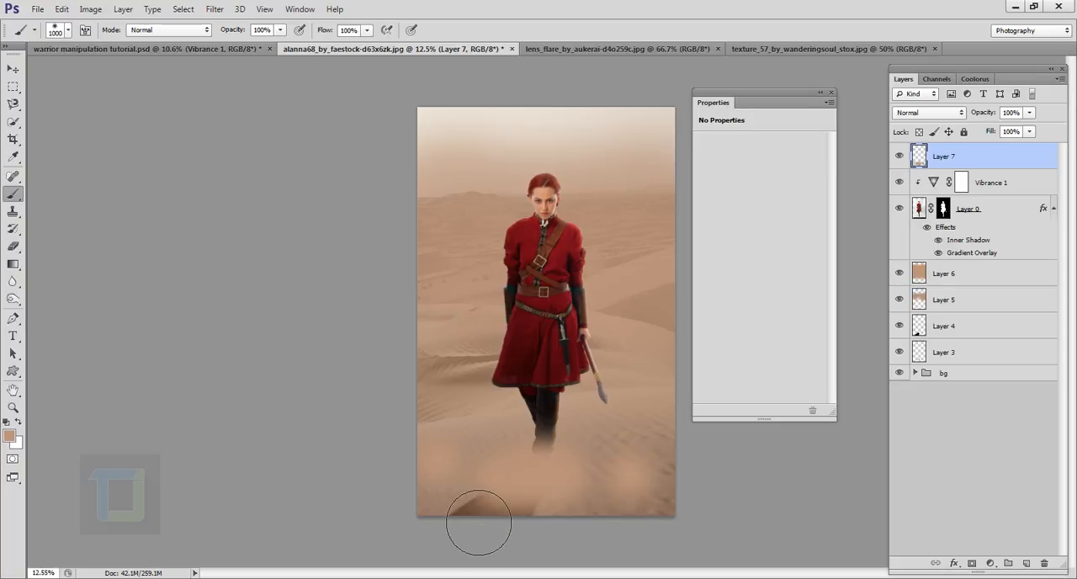
pyautogui.click(473, 523)
pyautogui.click(664, 458)
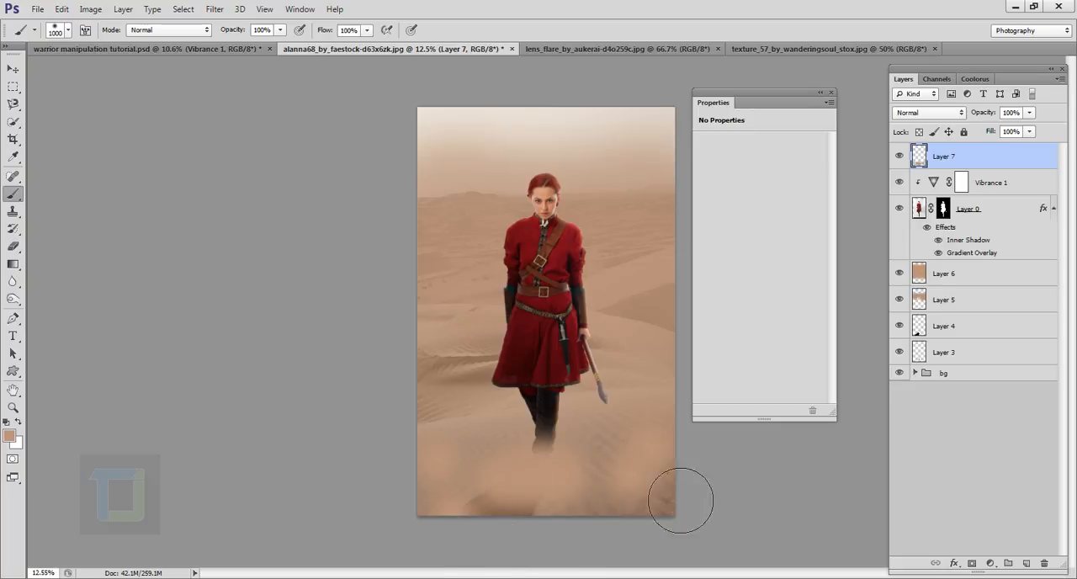
pyautogui.click(585, 517)
pyautogui.click(509, 519)
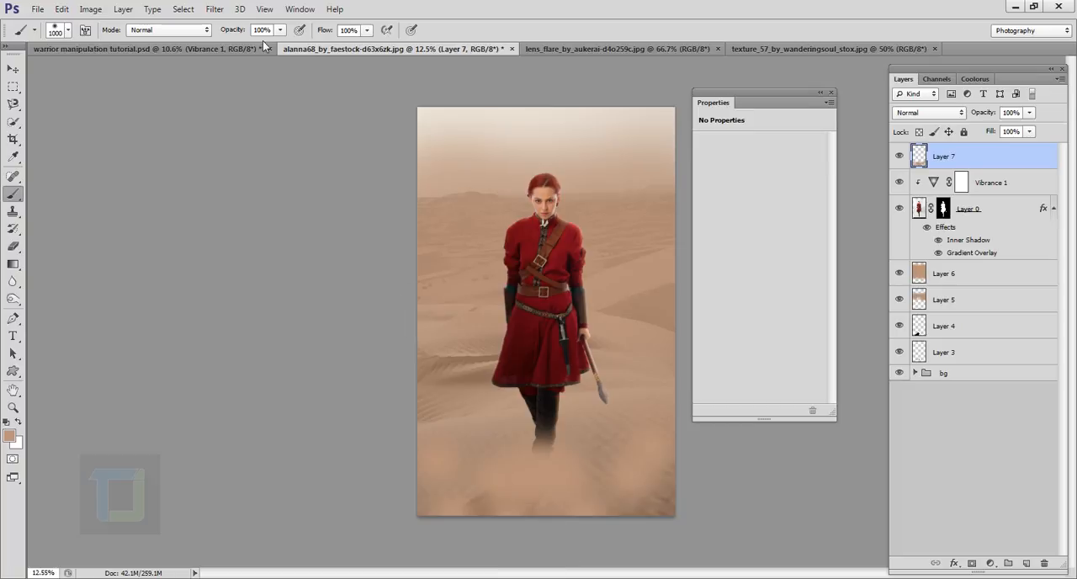
# - Apply a Gaussian Blur with a radius of 163.2 pixels to the foreground haze layer
pyautogui.click(217, 8)
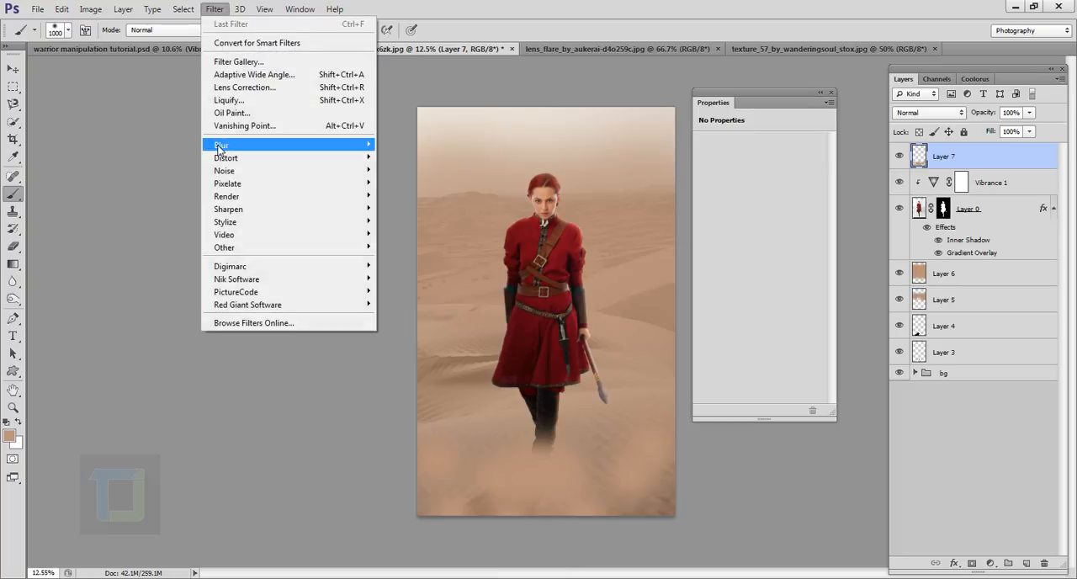
pyautogui.moveTo(221, 147)
pyautogui.click(428, 245)
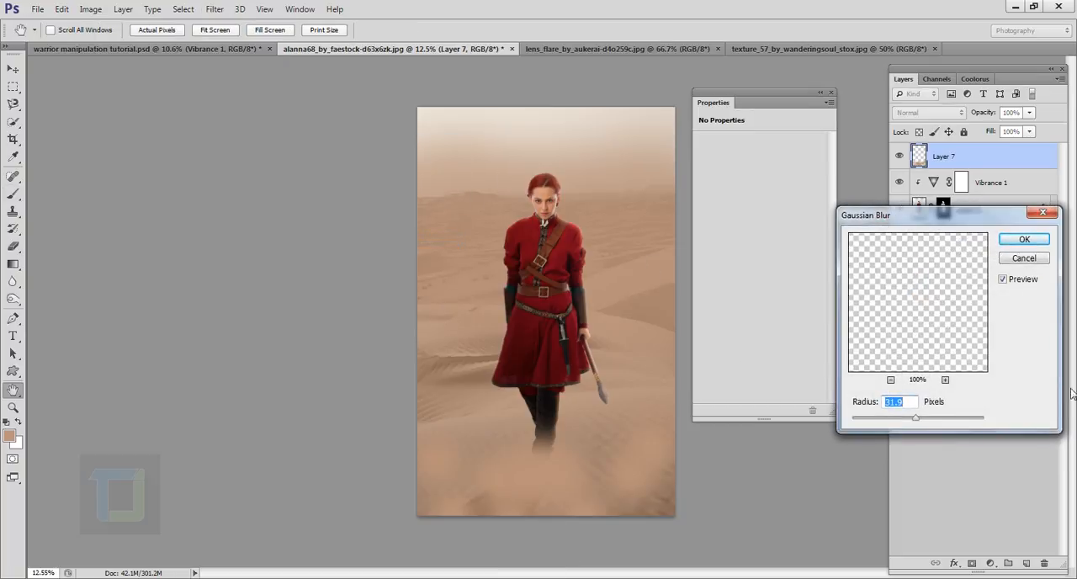
pyautogui.moveTo(915, 421); pyautogui.dragTo(955, 422)
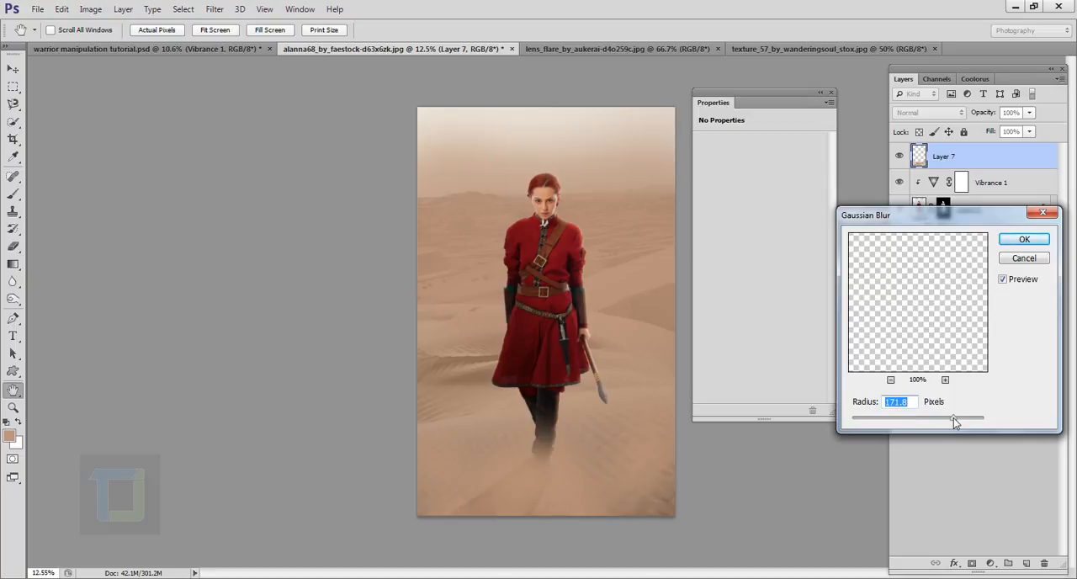
pyautogui.write('174.6')
pyautogui.moveTo(955, 420); pyautogui.dragTo(951, 421)
pyautogui.click(1024, 241)
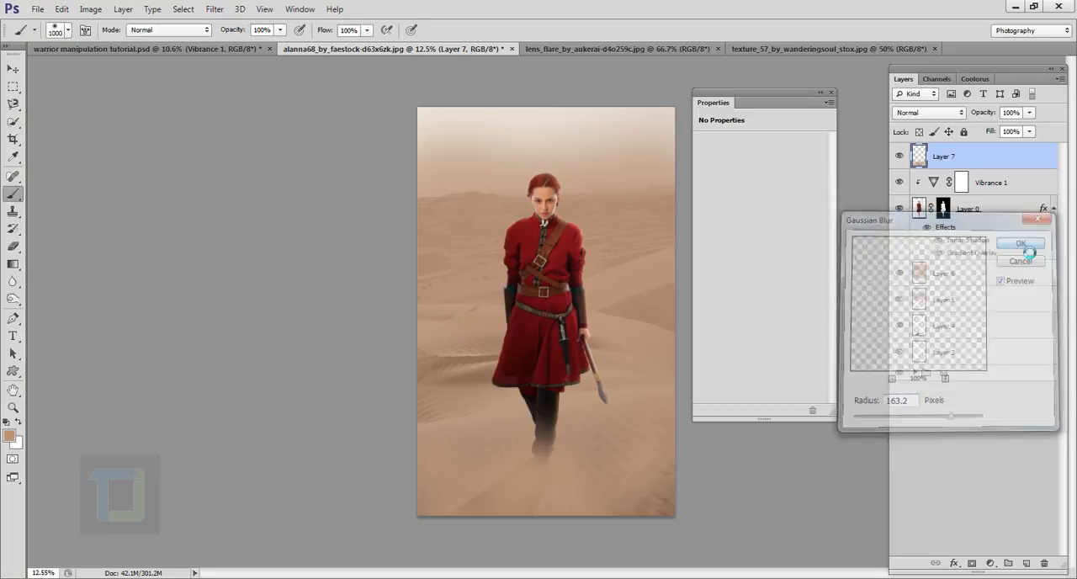
# - Lower the foreground haze layer's opacity to 43% and compare the image with the layer hidden and shown
pyautogui.click(1030, 113)
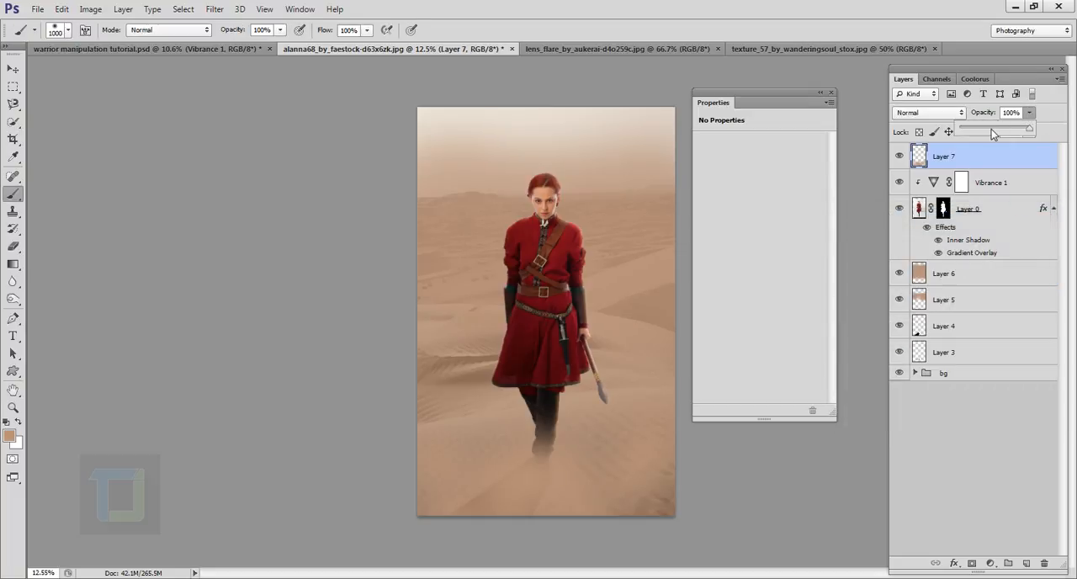
pyautogui.moveTo(1004, 127); pyautogui.dragTo(1002, 129)
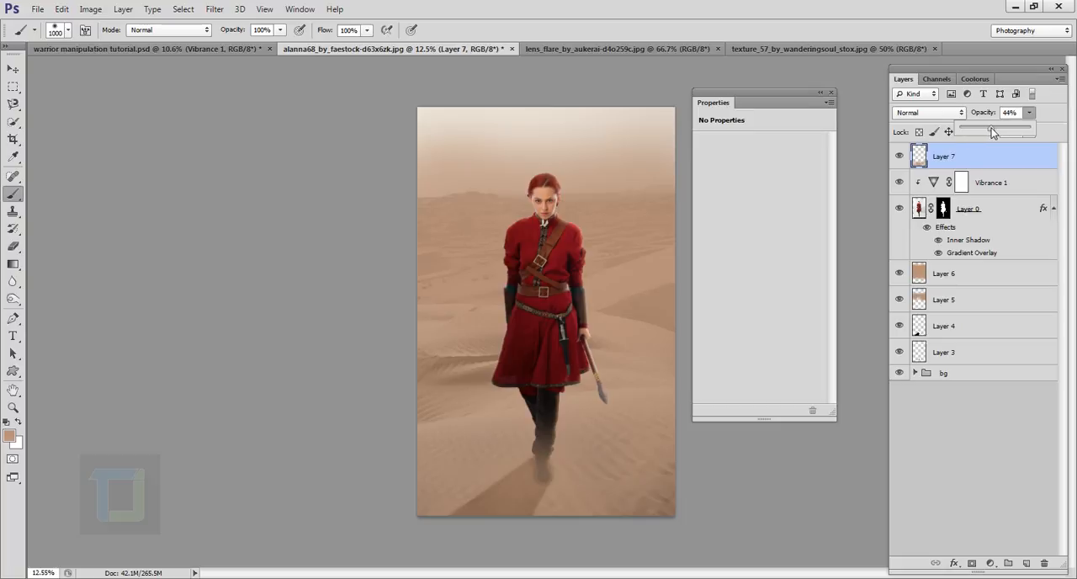
pyautogui.moveTo(991, 127); pyautogui.dragTo(992, 130)
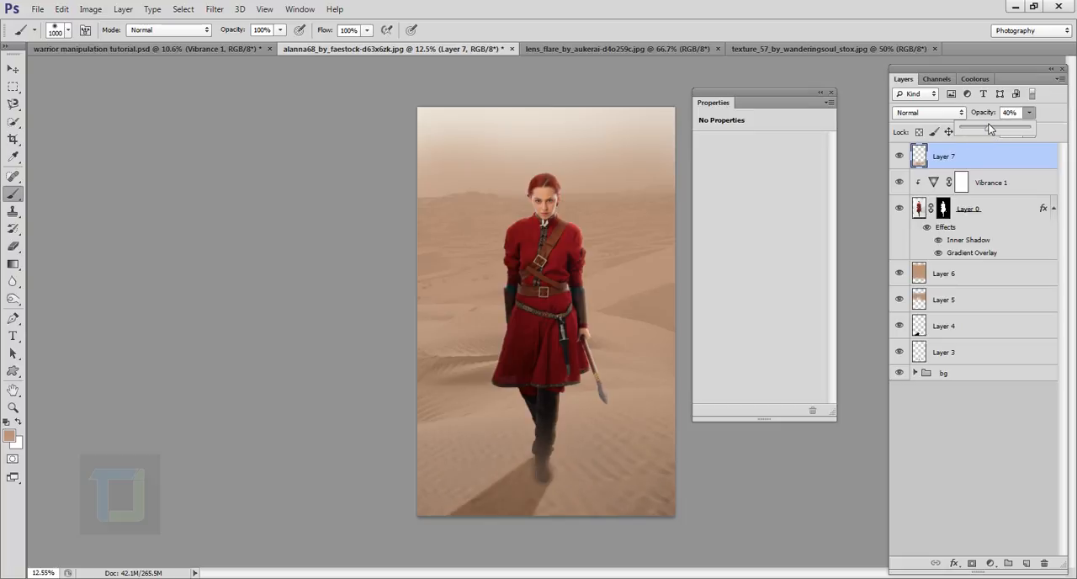
pyautogui.moveTo(991, 128); pyautogui.dragTo(1000, 129)
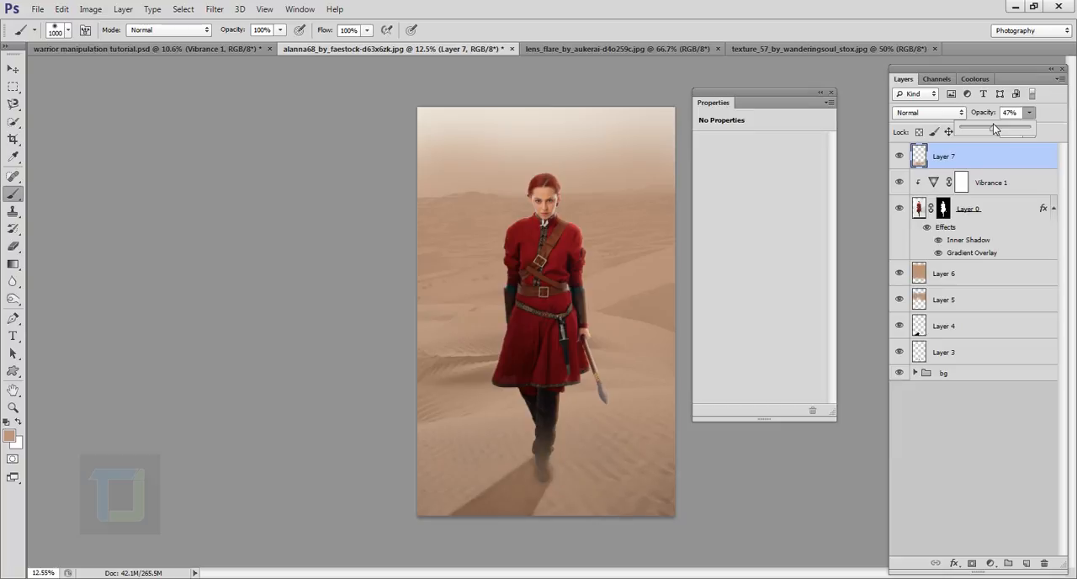
pyautogui.click(899, 155)
pyautogui.click(900, 156)
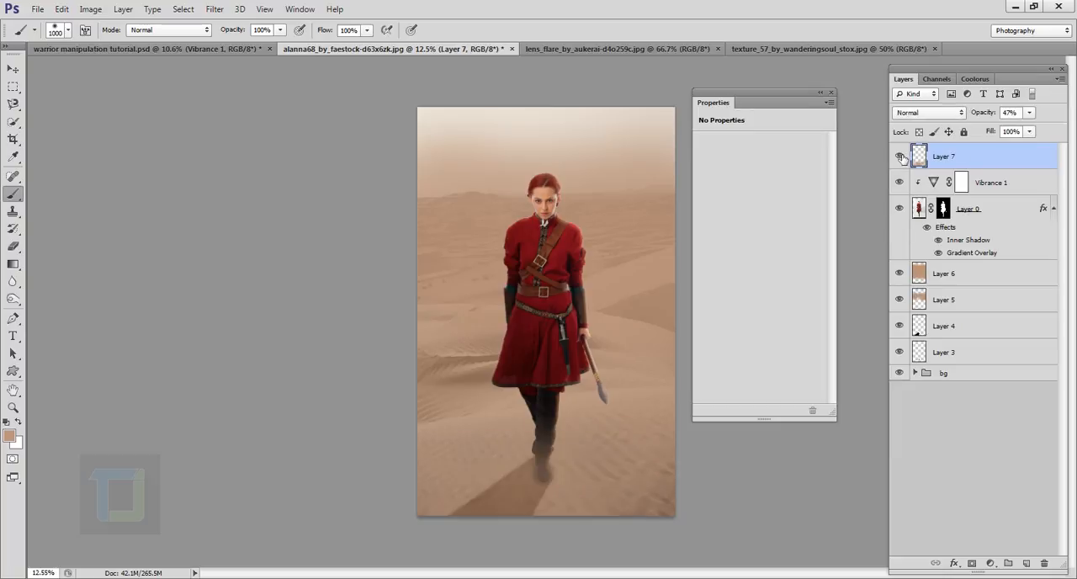
pyautogui.click(1029, 113)
pyautogui.moveTo(1015, 124); pyautogui.dragTo(1023, 125)
pyautogui.click(905, 156)
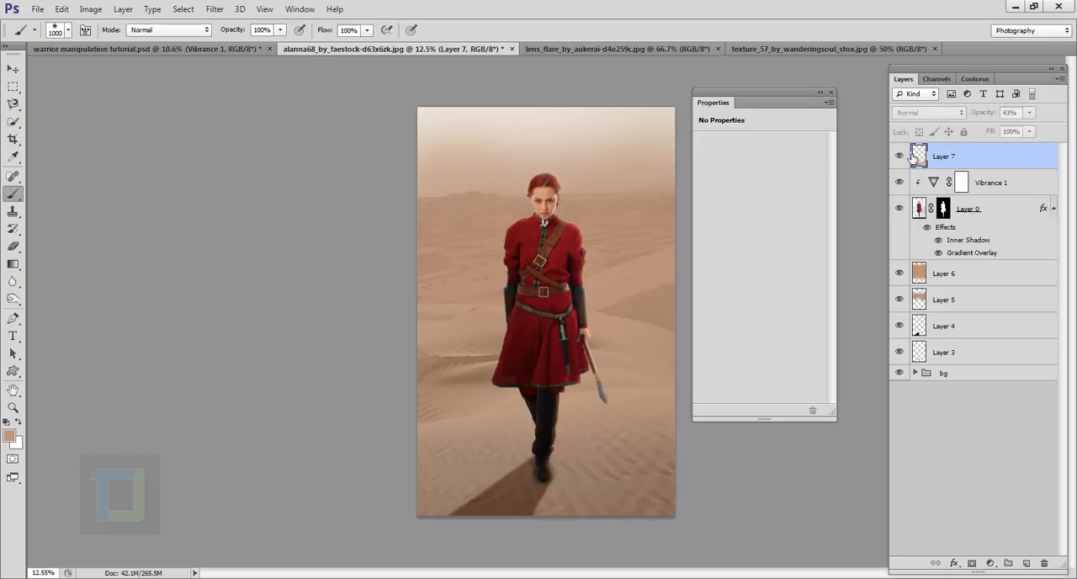
pyautogui.click(905, 156)
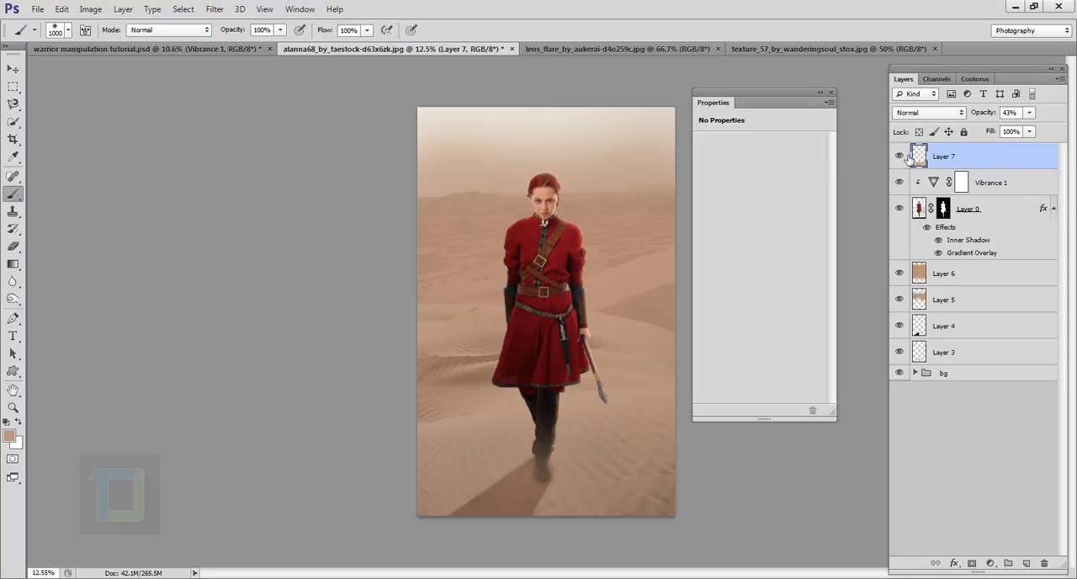
# - Hide every layer above the bg group, expand the group and view it without its Hue/Saturation and Color Balance adjustments
pyautogui.moveTo(901, 156); pyautogui.dragTo(903, 279)
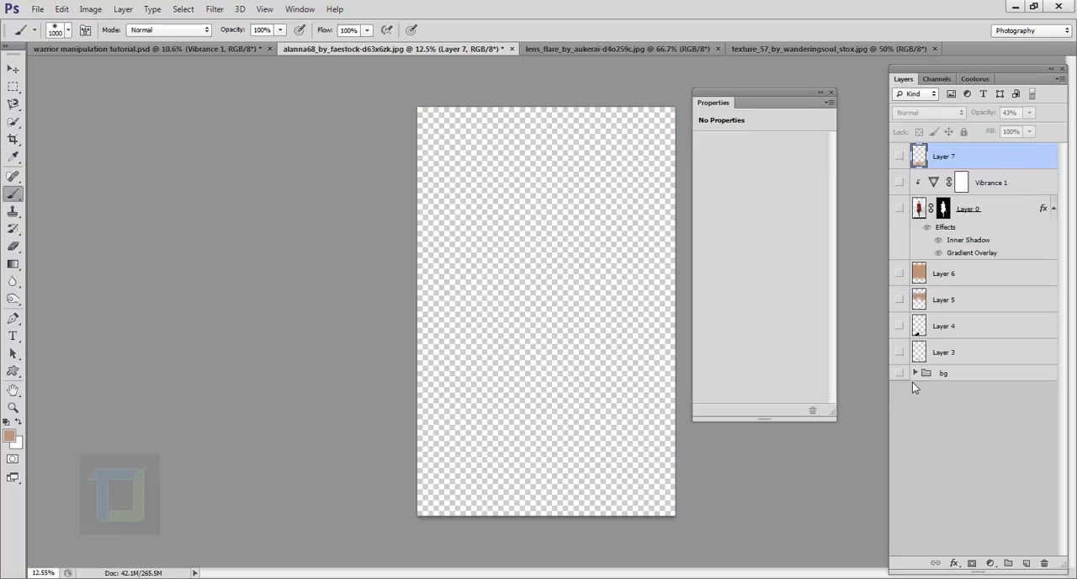
pyautogui.click(915, 372)
pyautogui.click(898, 373)
pyautogui.click(899, 394)
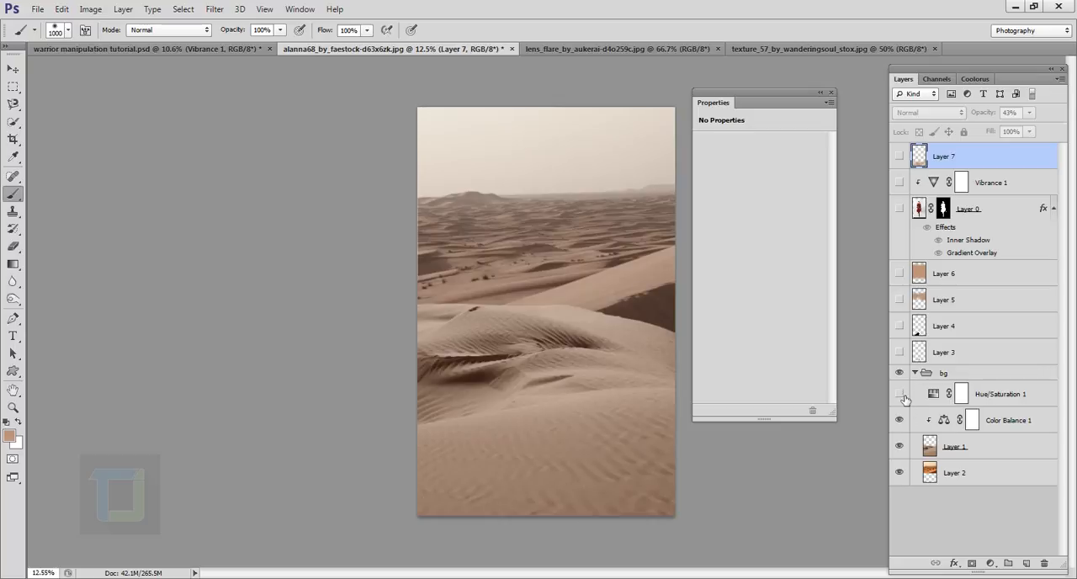
pyautogui.click(905, 451)
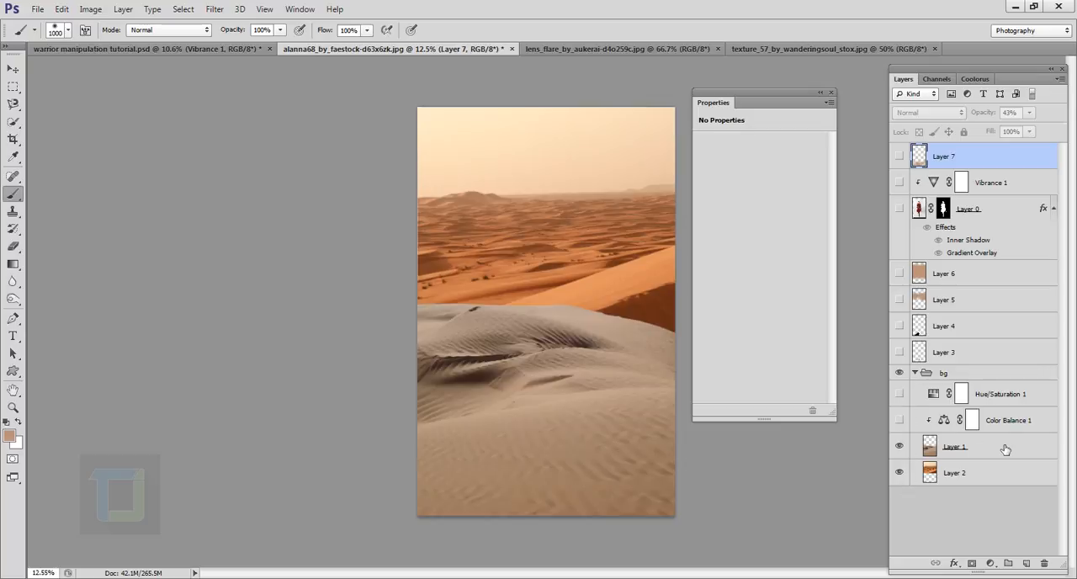
# - Select the foreground dune layer, show both background adjustments again and compare the scene with the dune layer hidden and shown
pyautogui.click(1008, 453)
pyautogui.click(899, 394)
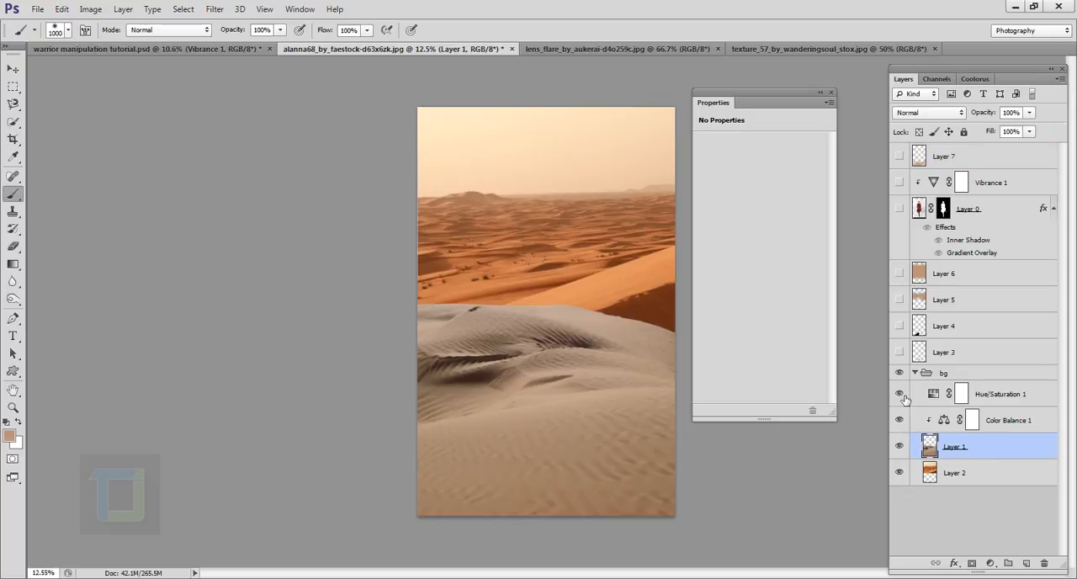
pyautogui.click(899, 451)
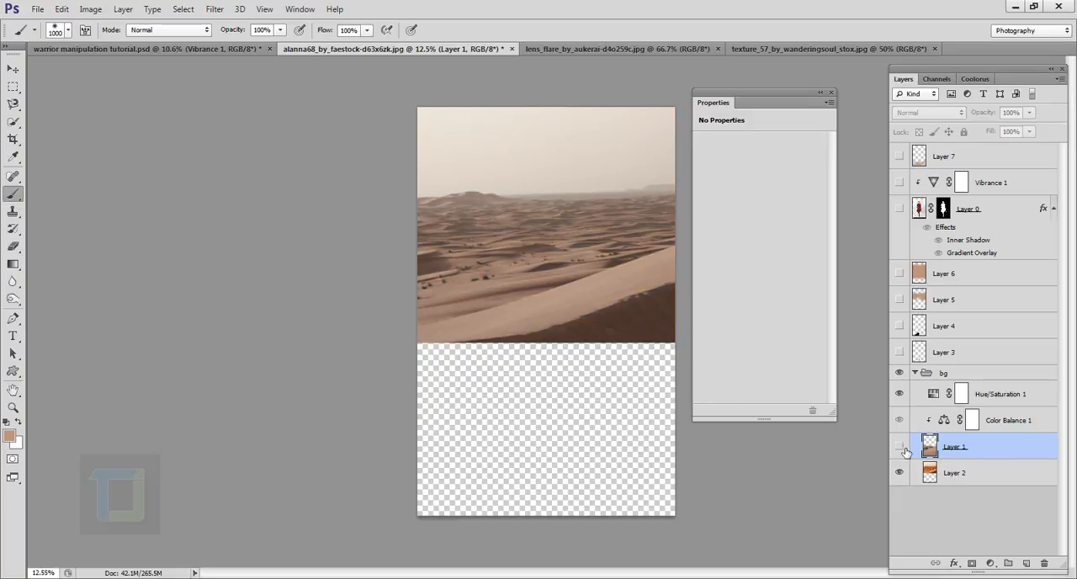
pyautogui.click(899, 451)
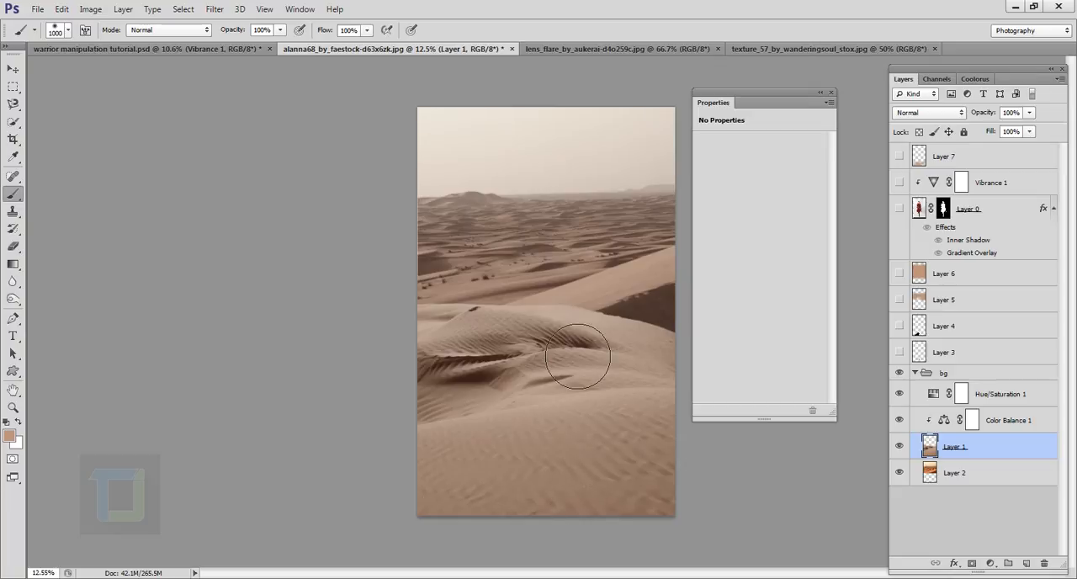
# - Add a Gradient Overlay effect to the foreground dune layer using the Foreground to Transparent preset
pyautogui.doubleClick(1048, 447)
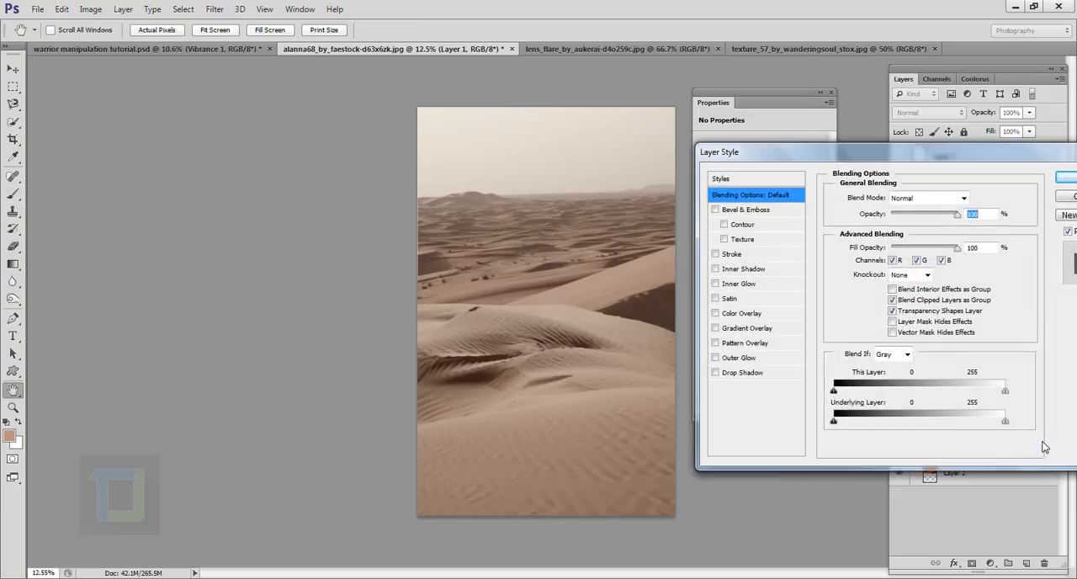
pyautogui.click(715, 329)
pyautogui.click(737, 329)
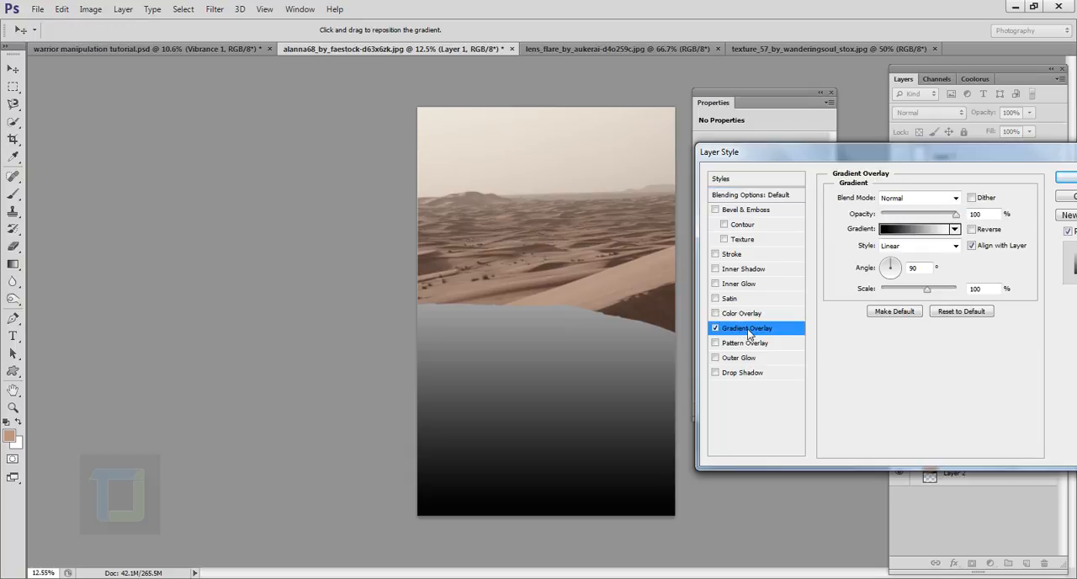
pyautogui.click(919, 229)
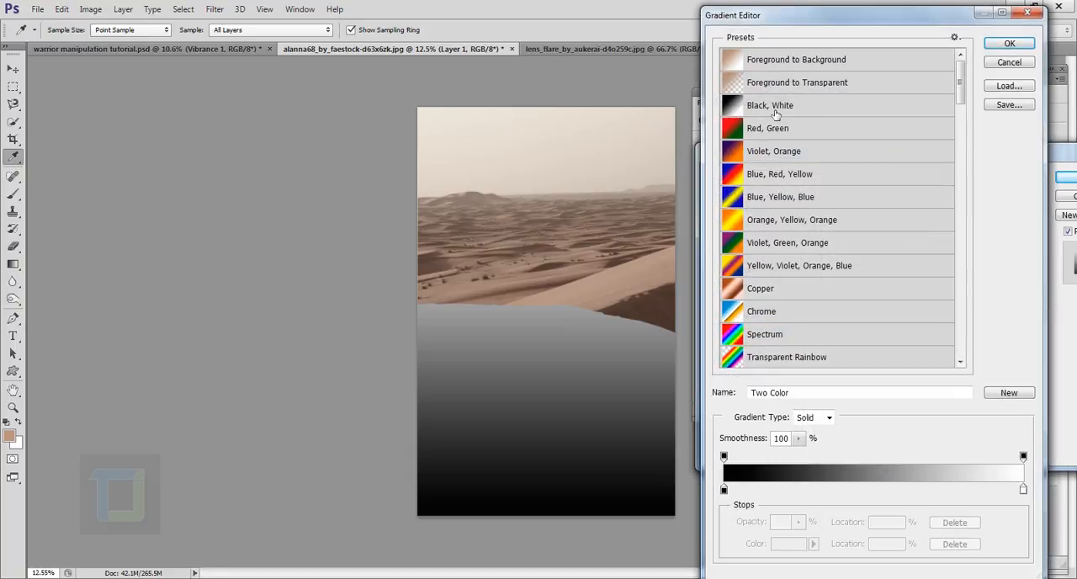
pyautogui.click(789, 85)
pyautogui.click(1008, 44)
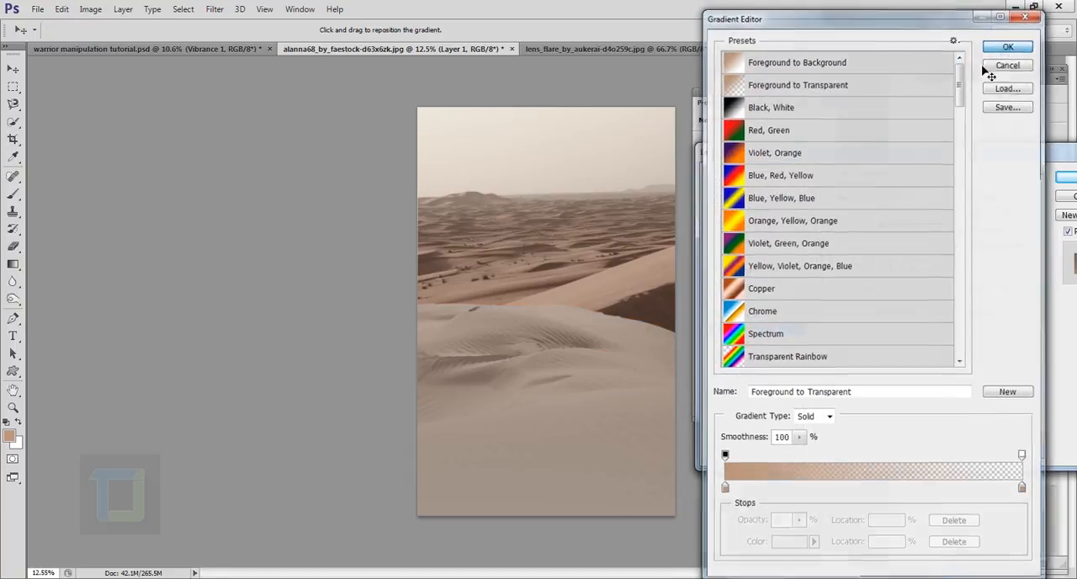
# - Change both colour stops of the dune layer's overlay gradient to black so it fades from black to transparent
pyautogui.click(886, 229)
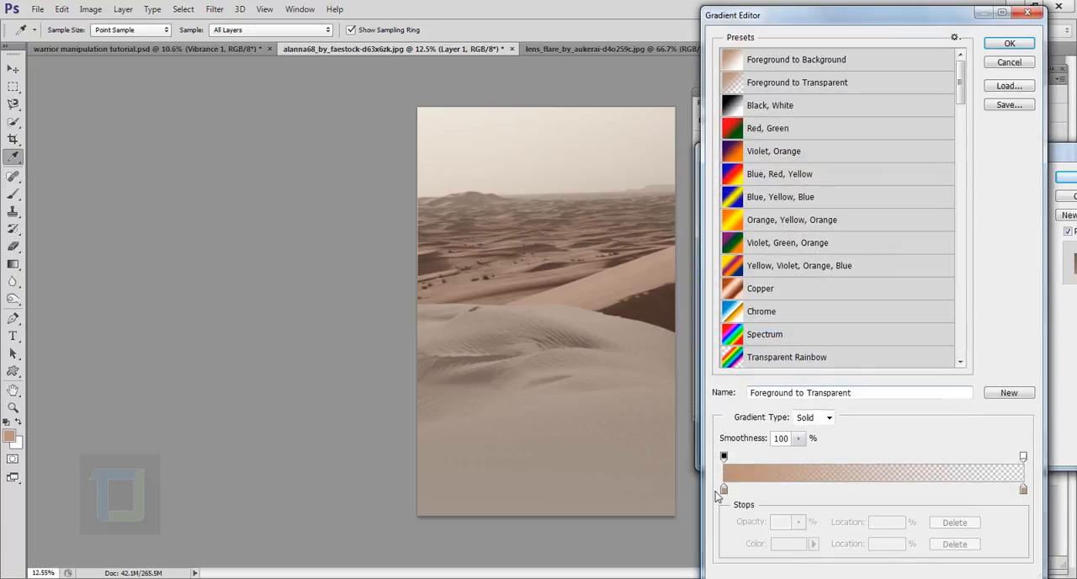
pyautogui.click(723, 489)
pyautogui.click(773, 546)
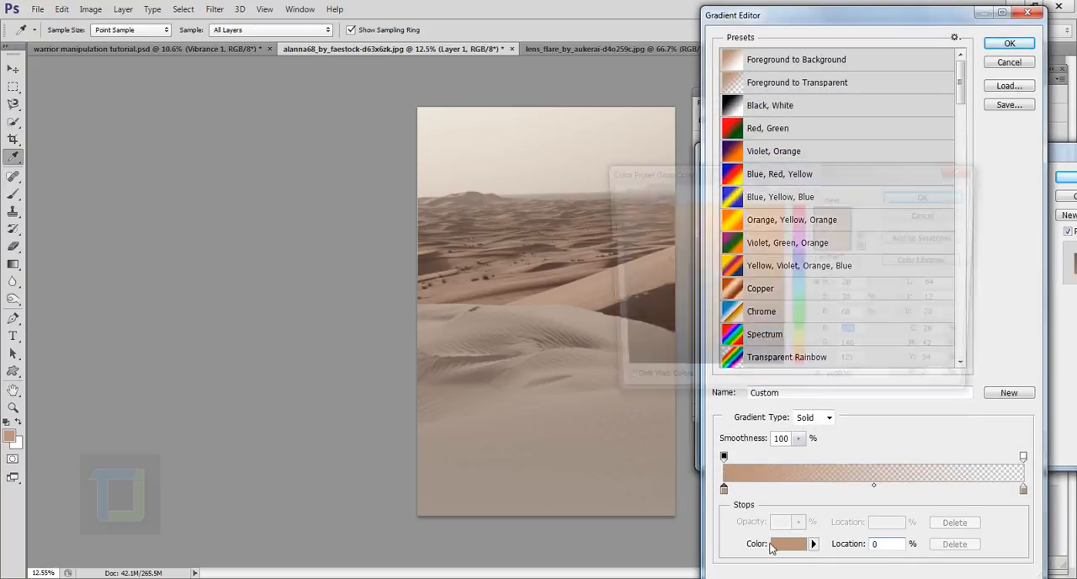
pyautogui.moveTo(675, 325); pyautogui.dragTo(610, 377)
pyautogui.click(929, 194)
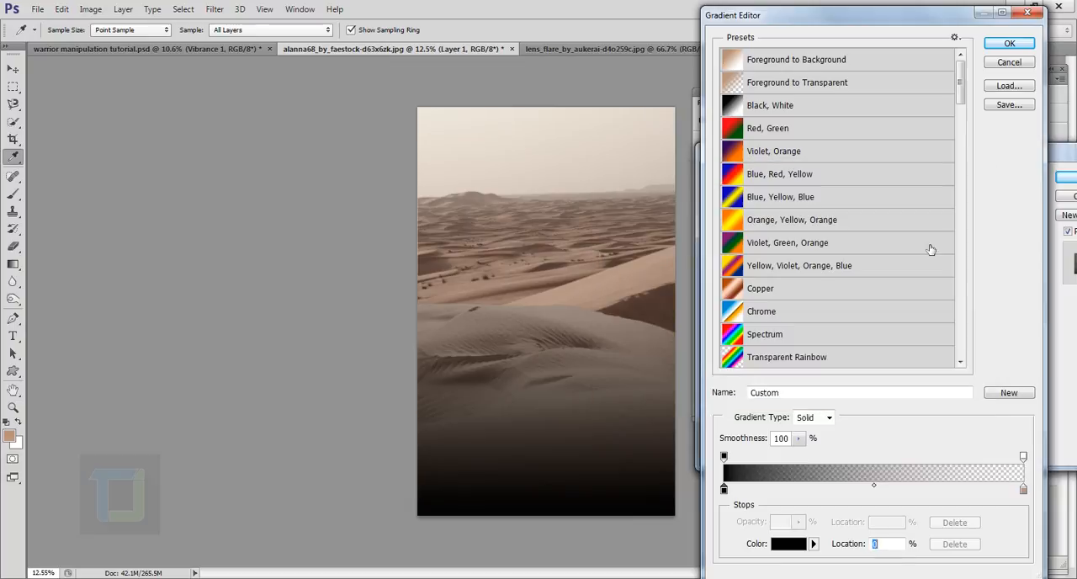
pyautogui.click(1024, 491)
pyautogui.click(786, 546)
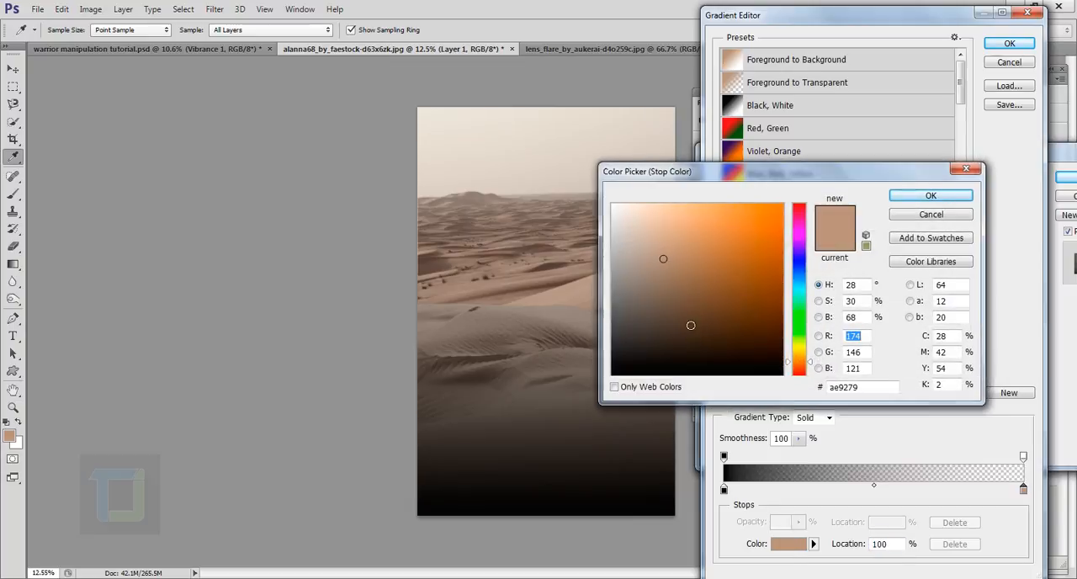
pyautogui.moveTo(690, 324); pyautogui.dragTo(610, 377)
pyautogui.click(941, 197)
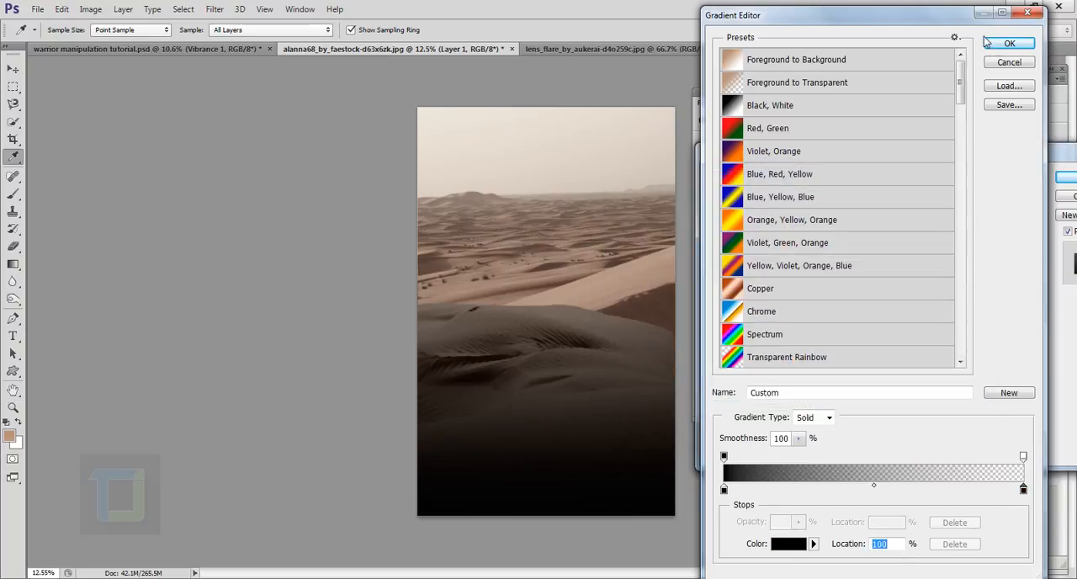
pyautogui.click(1007, 44)
# - Set the dune layer's gradient overlay blend mode to Soft Light and compare the image with the effect off and on
pyautogui.click(924, 200)
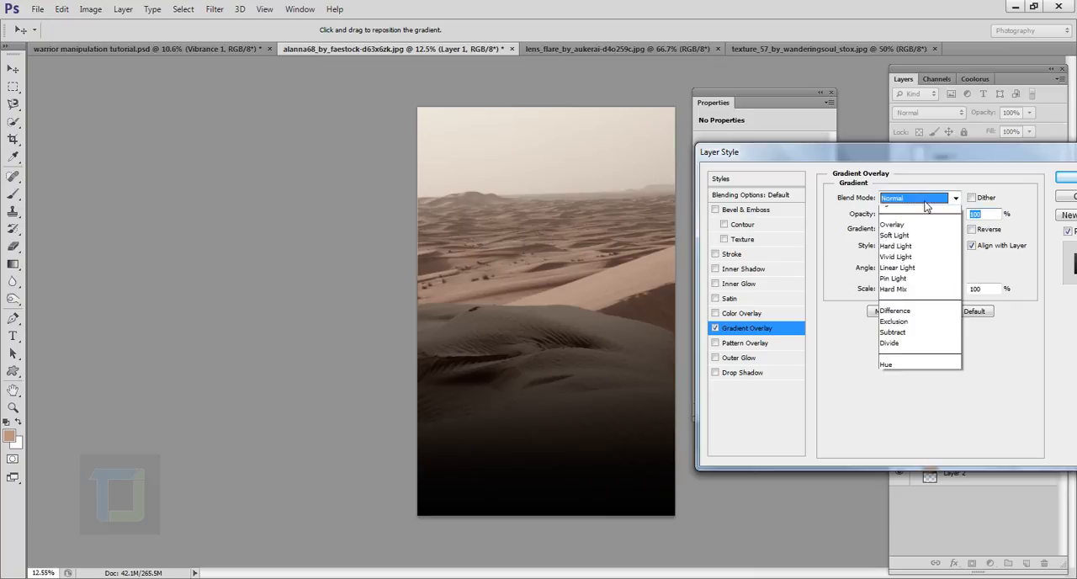
pyautogui.click(899, 388)
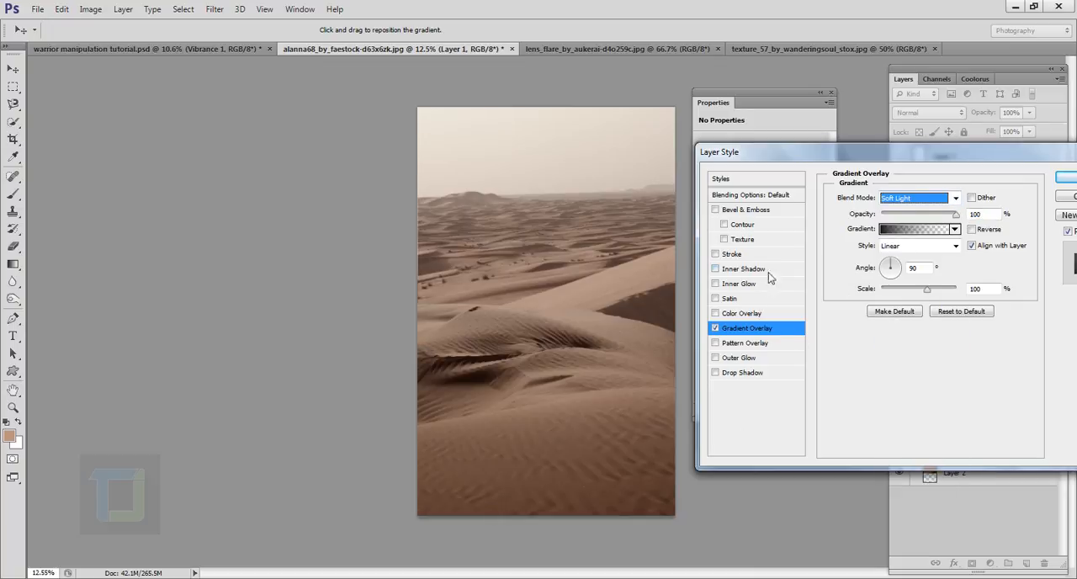
pyautogui.click(716, 329)
pyautogui.click(716, 329)
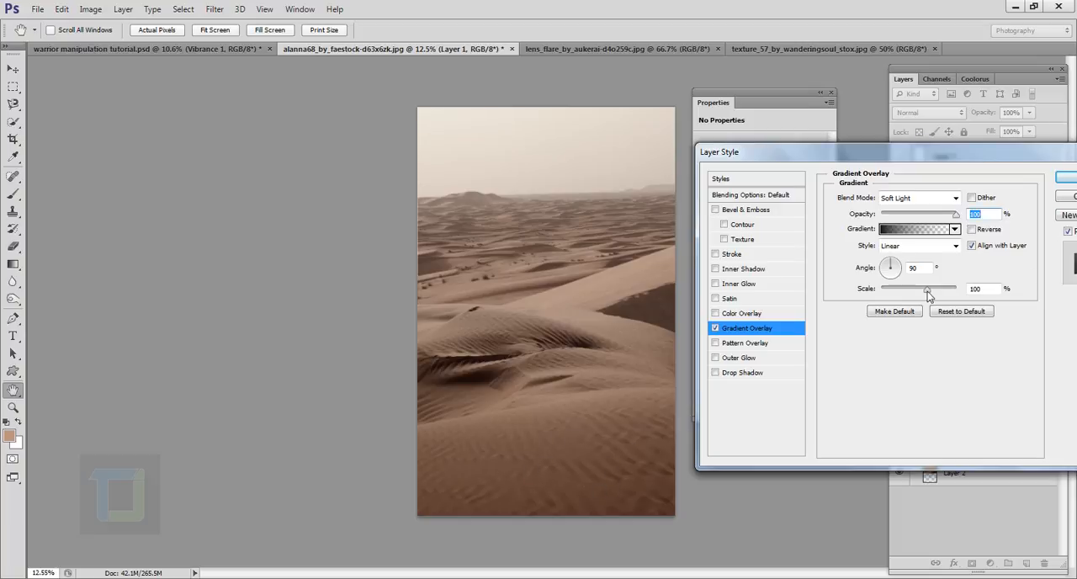
# - Reduce the dune gradient overlay's scale, lower its opacity to about 49%, and apply the layer style
pyautogui.moveTo(928, 291); pyautogui.dragTo(906, 292)
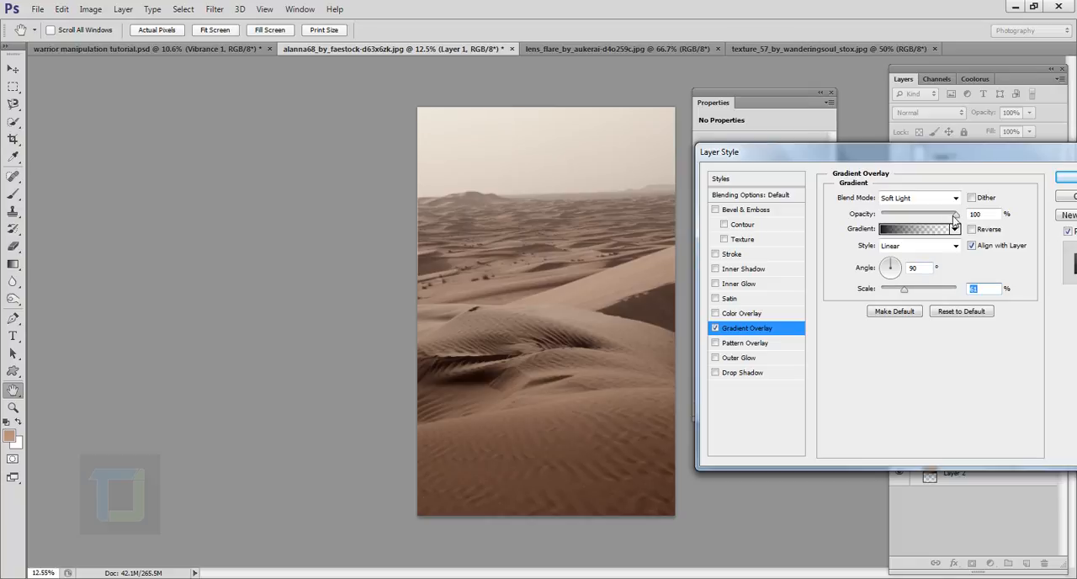
pyautogui.moveTo(955, 220); pyautogui.dragTo(920, 219)
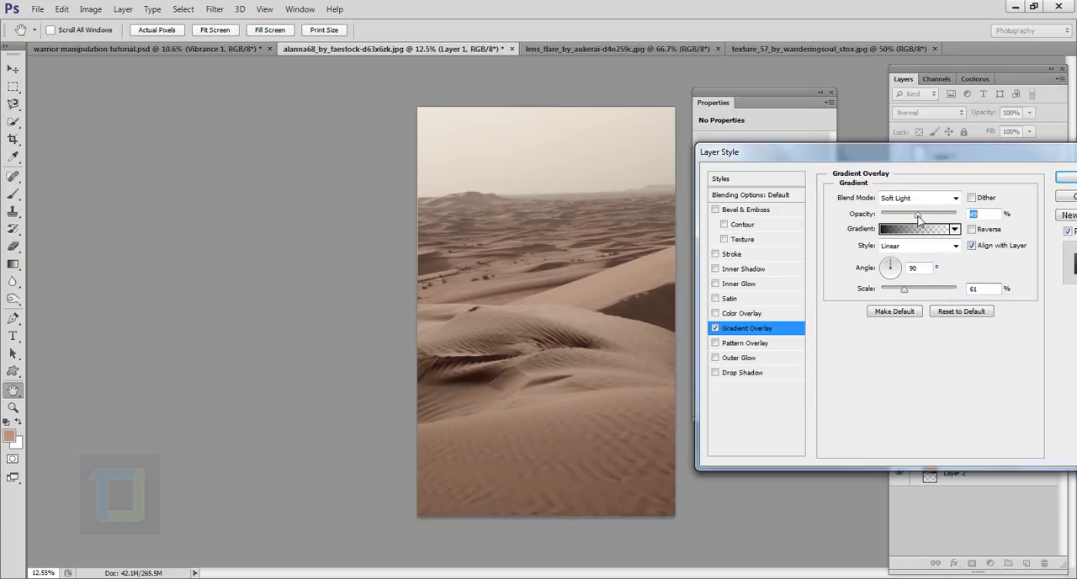
pyautogui.click(716, 328)
pyautogui.click(715, 328)
pyautogui.moveTo(907, 292); pyautogui.dragTo(890, 291)
pyautogui.click(1065, 178)
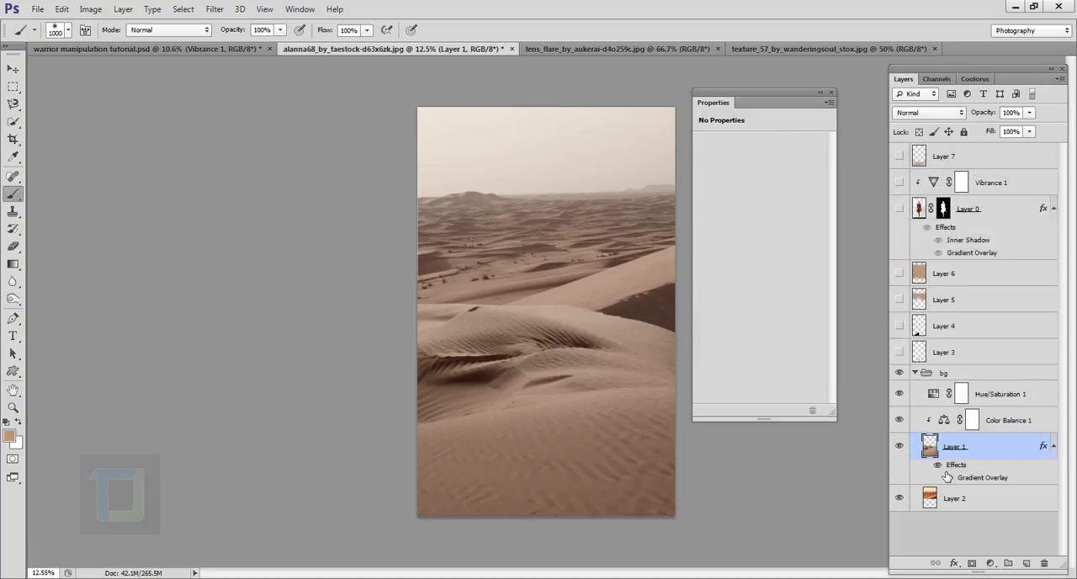
# - Show all the hidden layers above the bg group again and select the topmost layer
pyautogui.moveTo(898, 352); pyautogui.dragTo(901, 160)
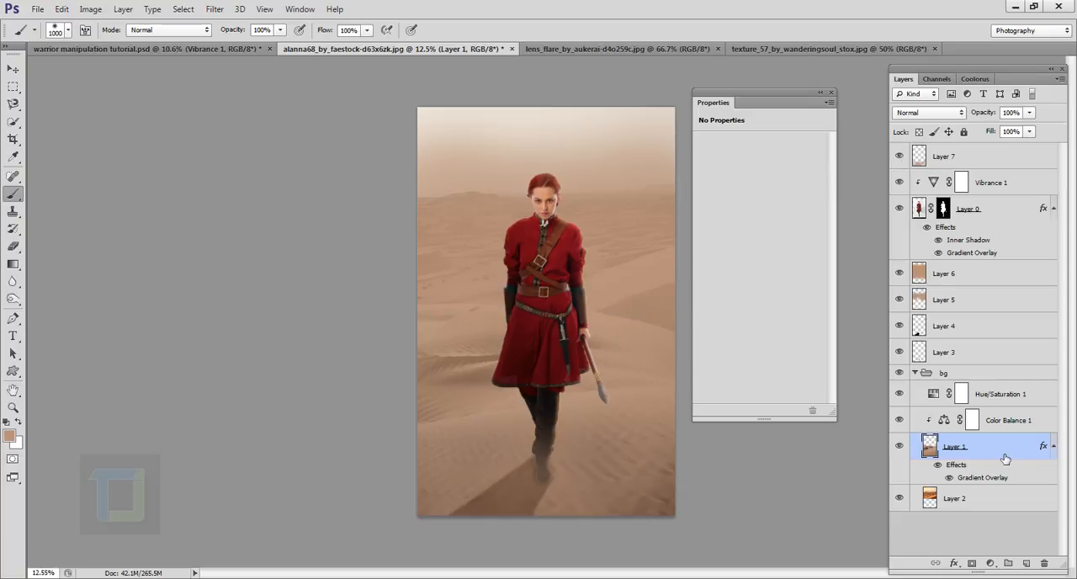
pyautogui.click(986, 158)
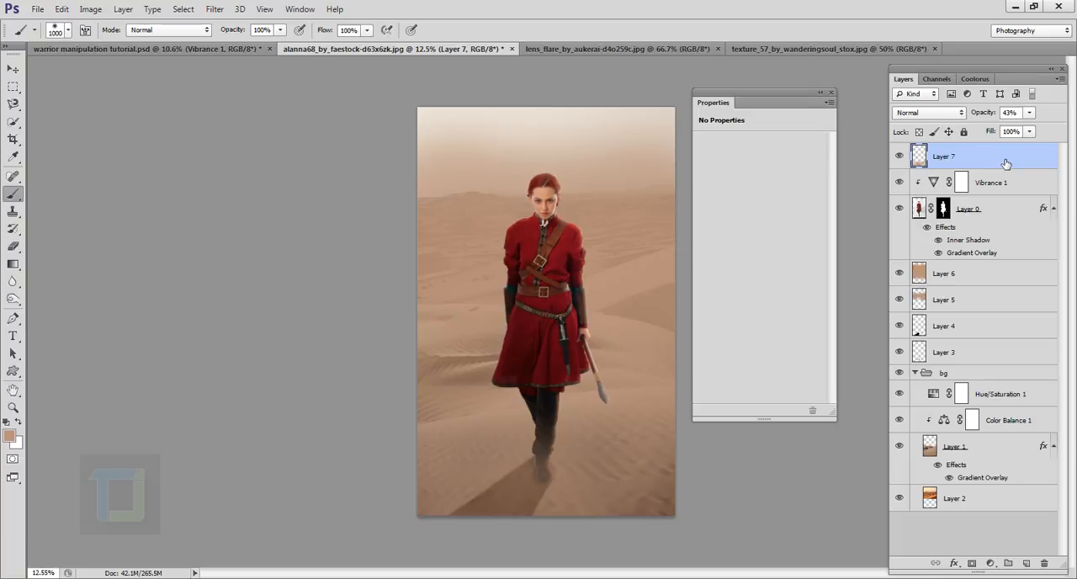
# - Copy the entire lens flare image and paste it as a new topmost layer in the warrior composition
pyautogui.click(583, 49)
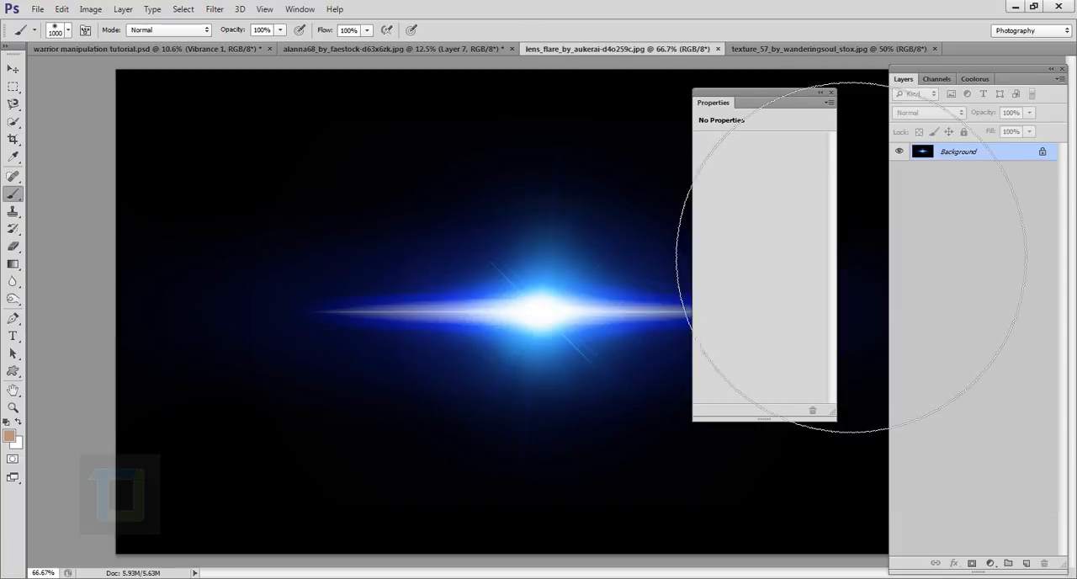
pyautogui.click(821, 93)
pyautogui.scroll(-3, 730, 405)
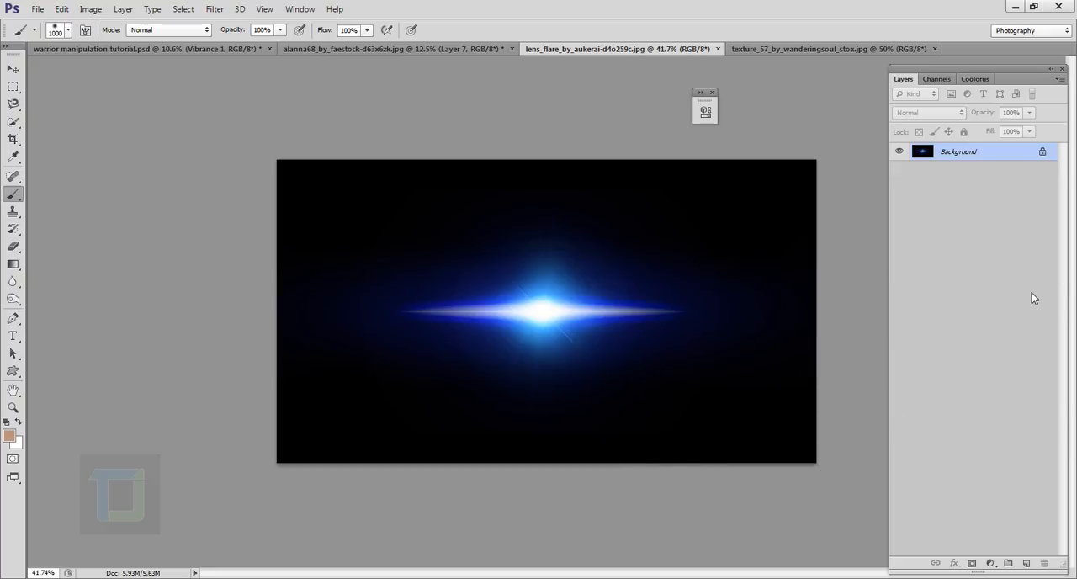
pyautogui.hotkey('ctrl', 'a')
pyautogui.hotkey('ctrl', 'c')
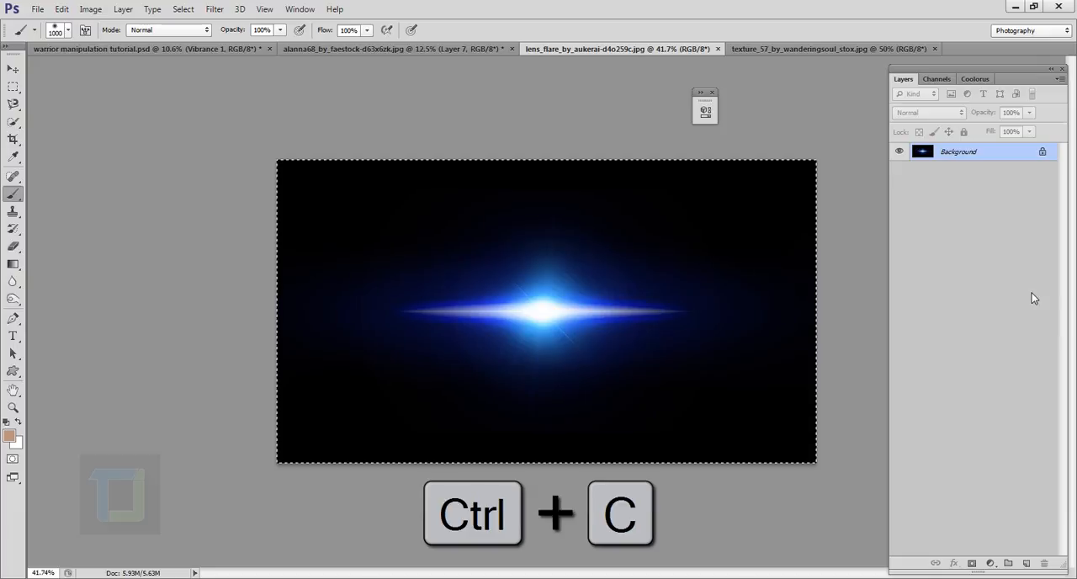
pyautogui.click(419, 48)
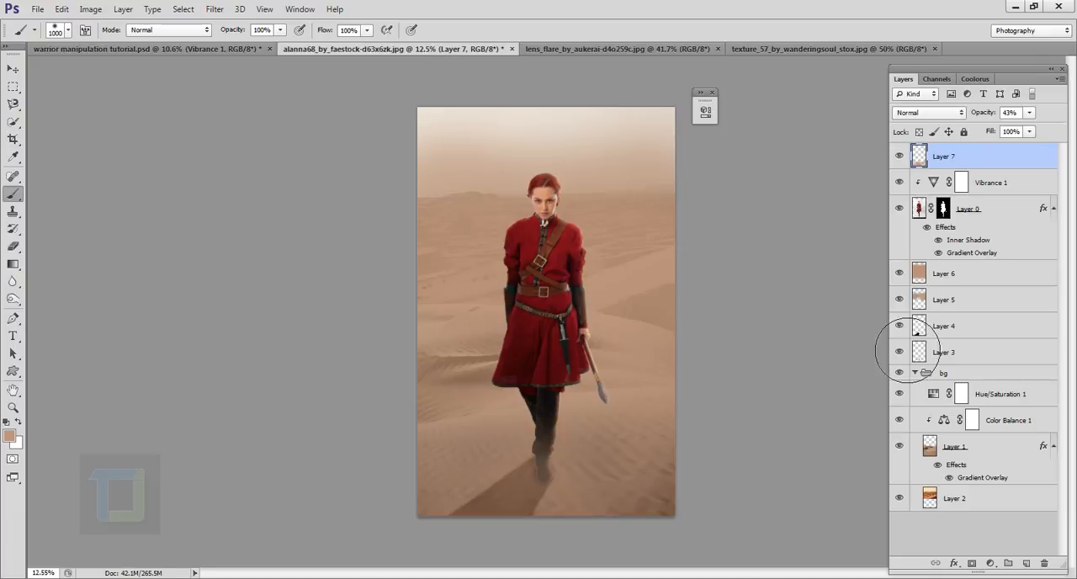
pyautogui.hotkey('ctrl', 'v')
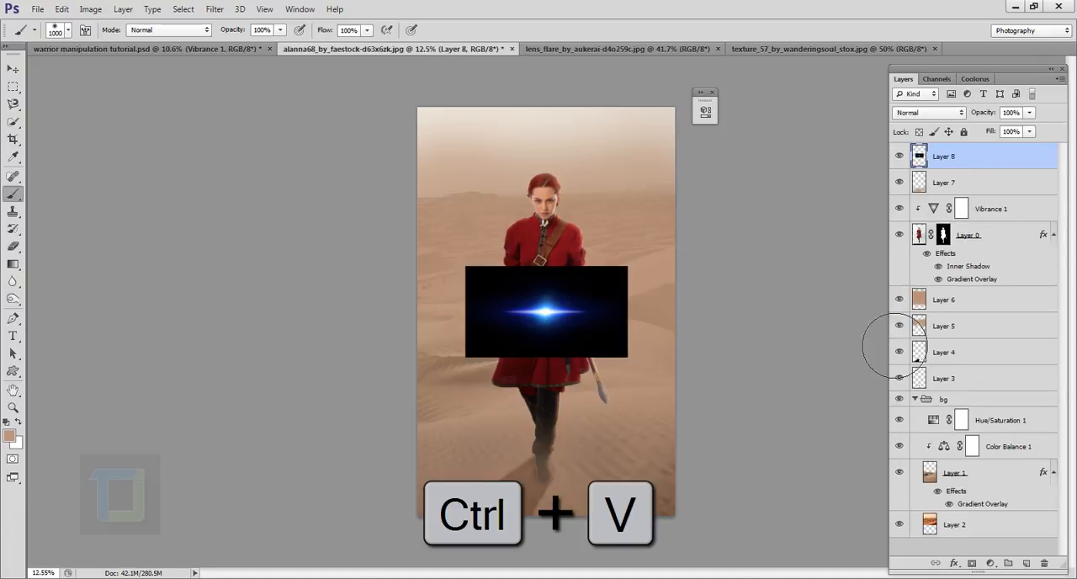
# - Move the pasted lens flare to the canvas's right edge, with its bright centre level with the woman's head
pyautogui.click(13, 68)
pyautogui.moveTo(555, 354); pyautogui.dragTo(678, 234)
pyautogui.hotkey('ctrl', '+')
pyautogui.scroll(-1, 677, 229)
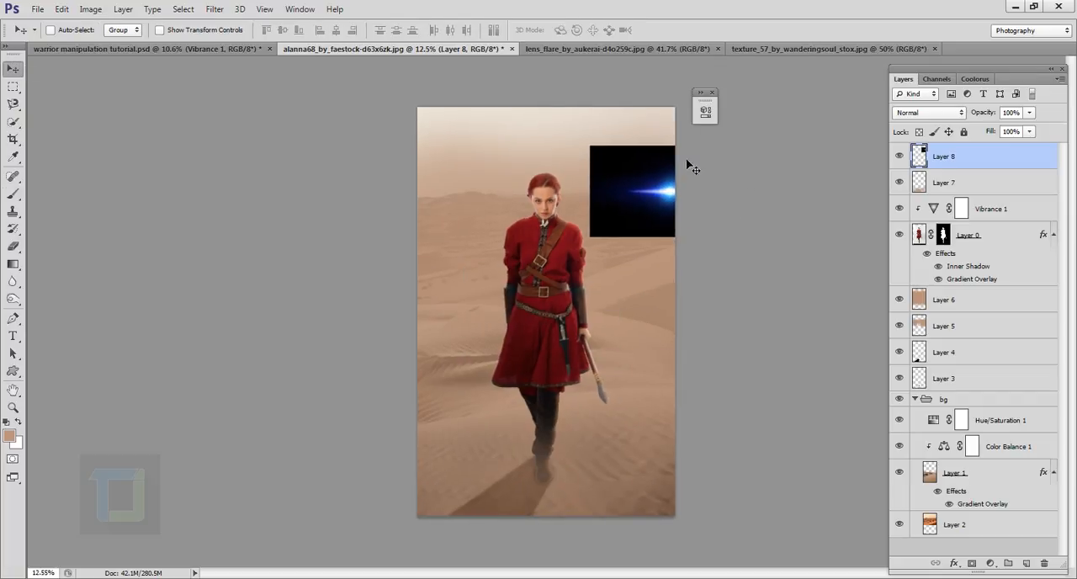
pyautogui.click(712, 92)
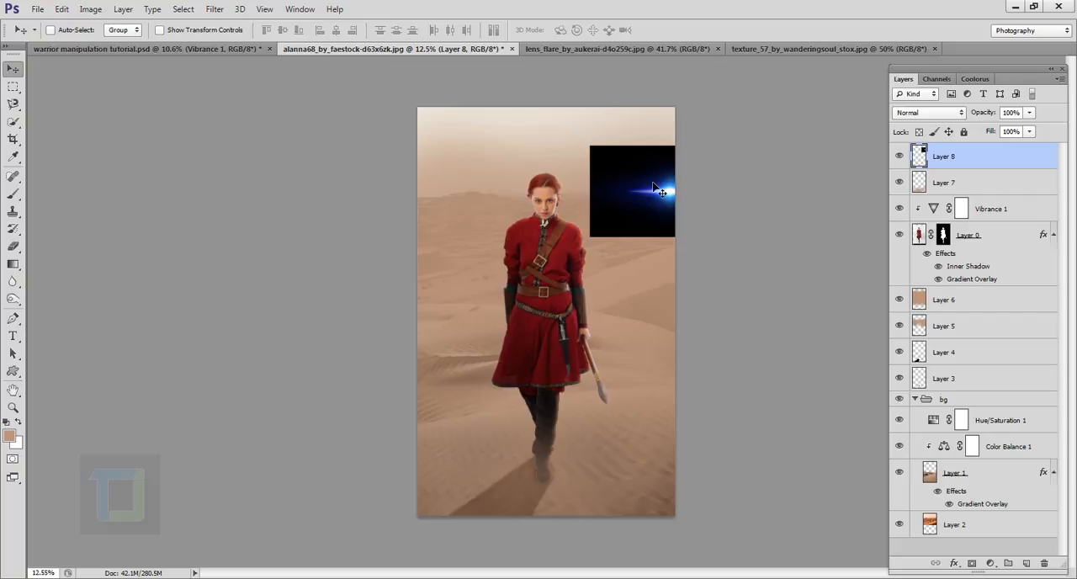
pyautogui.moveTo(653, 212); pyautogui.dragTo(655, 209)
# - Scale the lens flare proportionally to about 149% and reposition it so its centre sits on the canvas's right edge
pyautogui.hotkey('ctrl', 't')
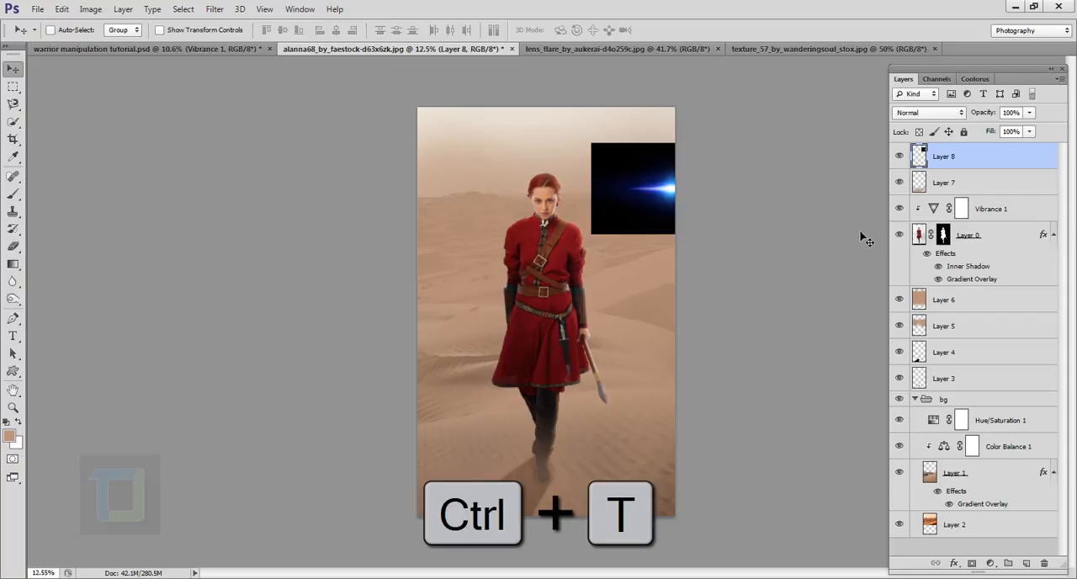
pyautogui.moveTo(591, 143); pyautogui.dragTo(534, 109)
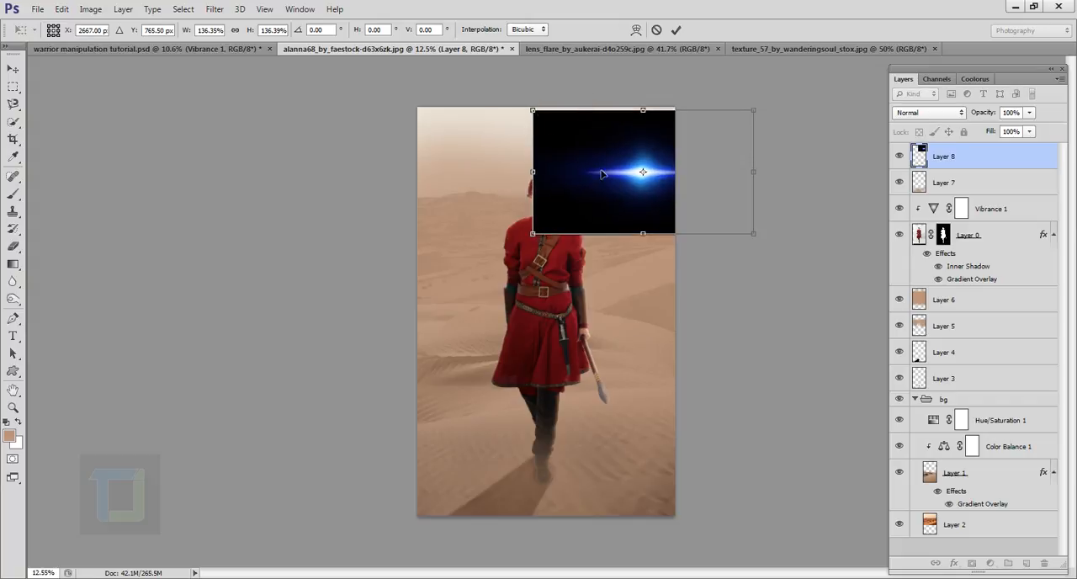
pyautogui.moveTo(629, 196); pyautogui.dragTo(662, 208)
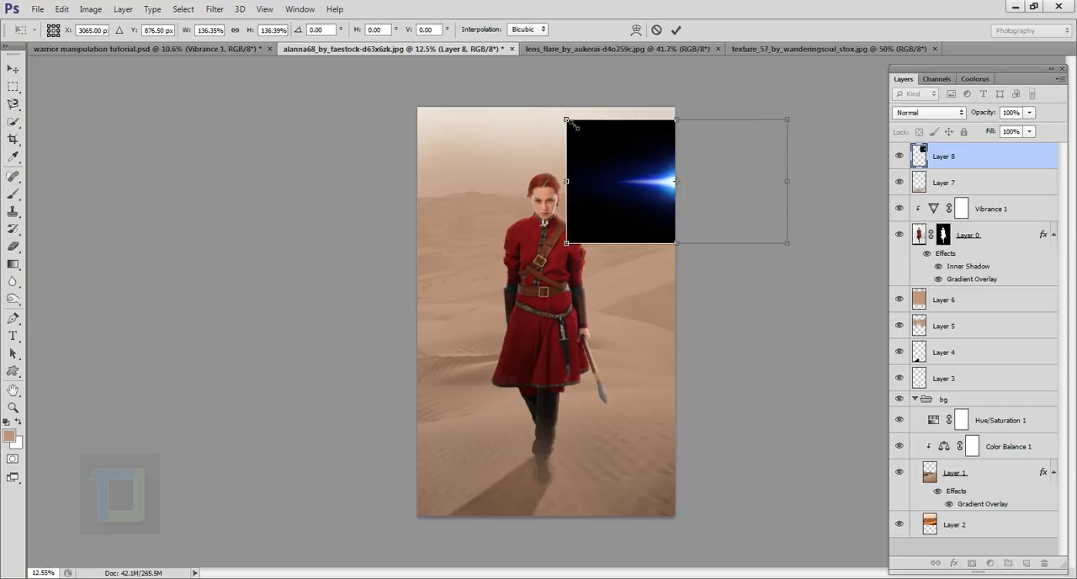
pyautogui.moveTo(570, 125); pyautogui.dragTo(548, 110)
pyautogui.moveTo(605, 180); pyautogui.dragTo(610, 193)
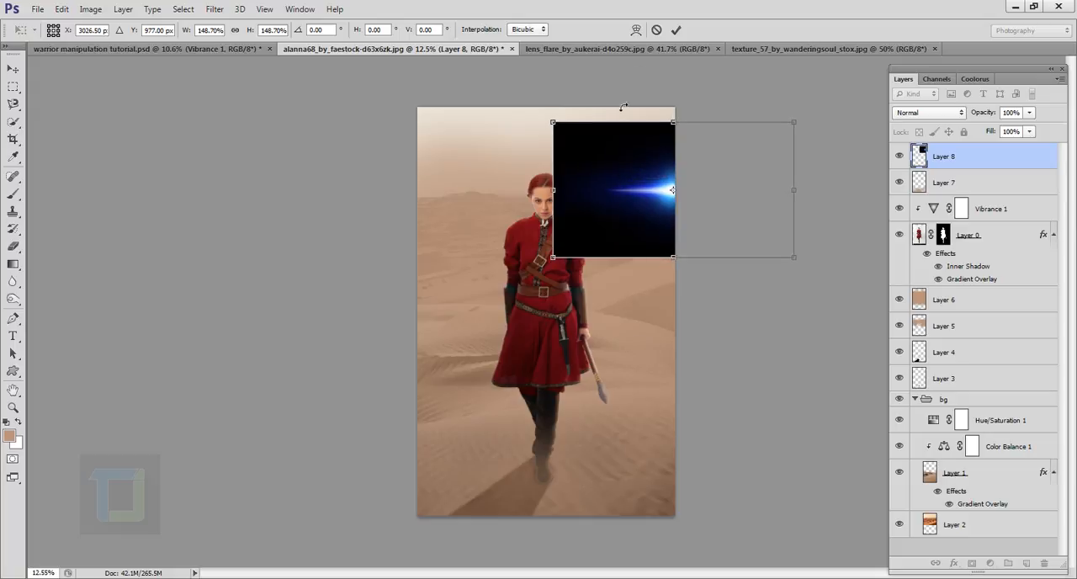
pyautogui.click(678, 31)
# - Set the lens flare layer's blend mode to Screen and nudge the flare slightly at the horizon
pyautogui.click(907, 116)
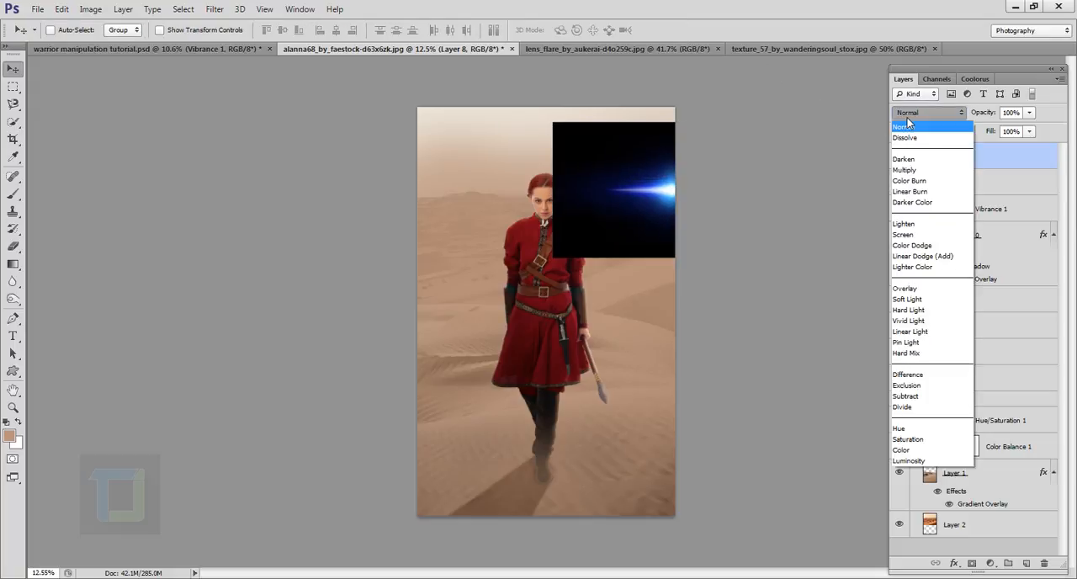
pyautogui.click(903, 234)
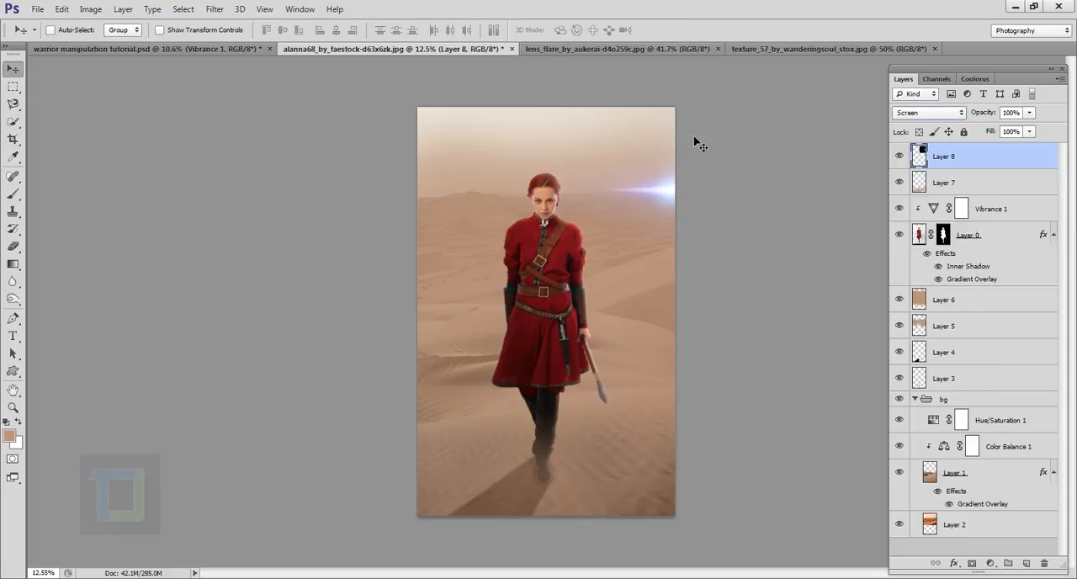
pyautogui.moveTo(678, 197); pyautogui.dragTo(677, 196)
# - Add a Hue/Saturation adjustment layer above the lens flare and clip it to the flare layer
pyautogui.click(990, 563)
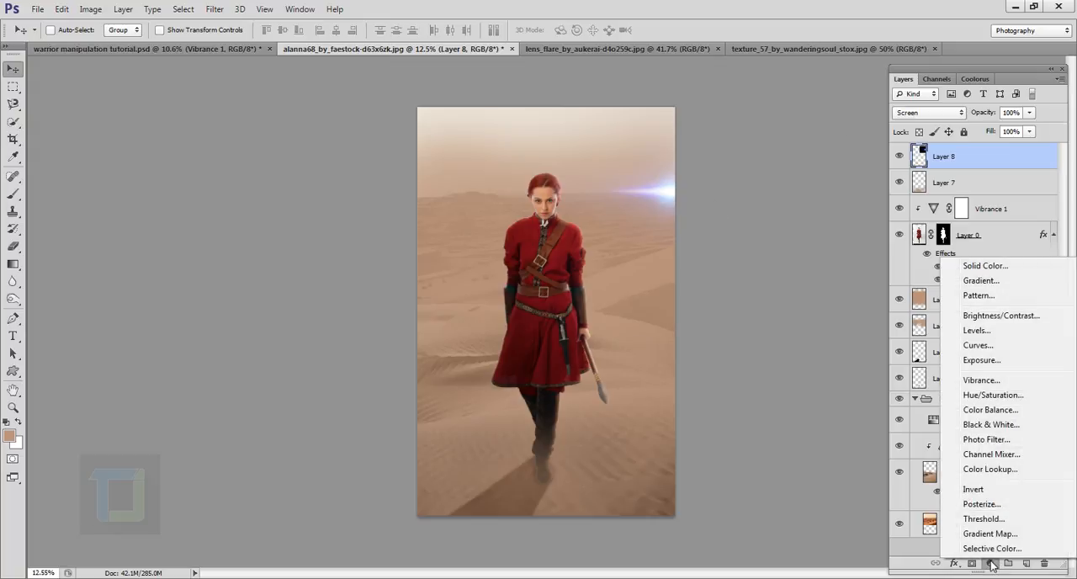
pyautogui.click(992, 395)
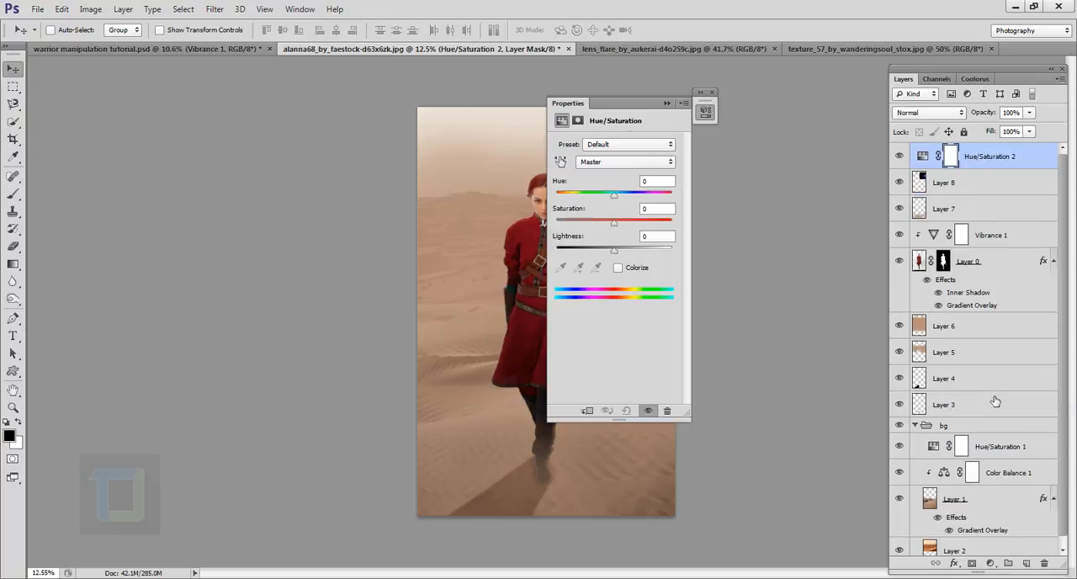
pyautogui.moveTo(648, 105); pyautogui.dragTo(807, 125)
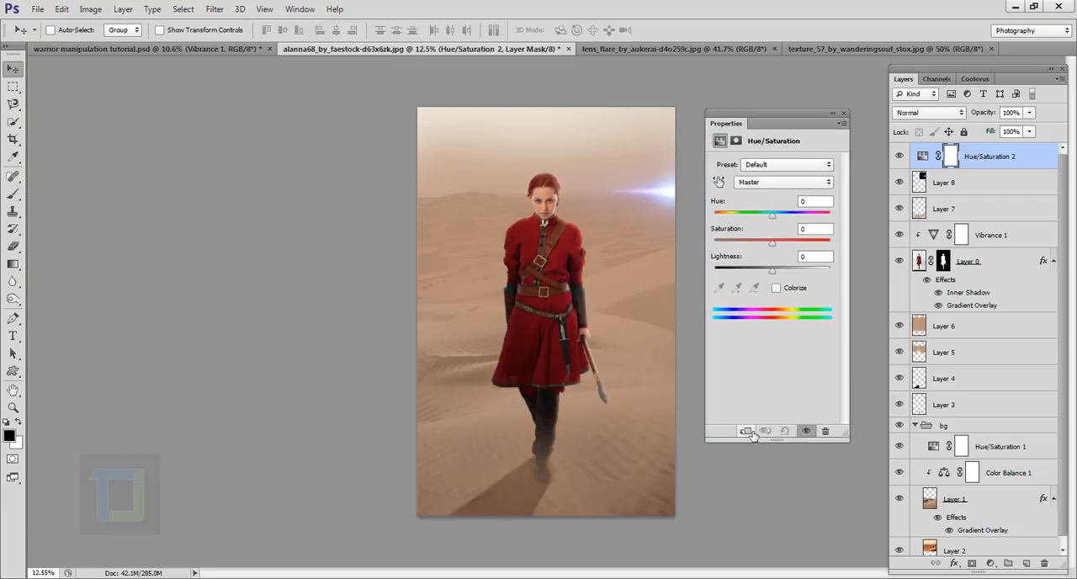
pyautogui.click(746, 431)
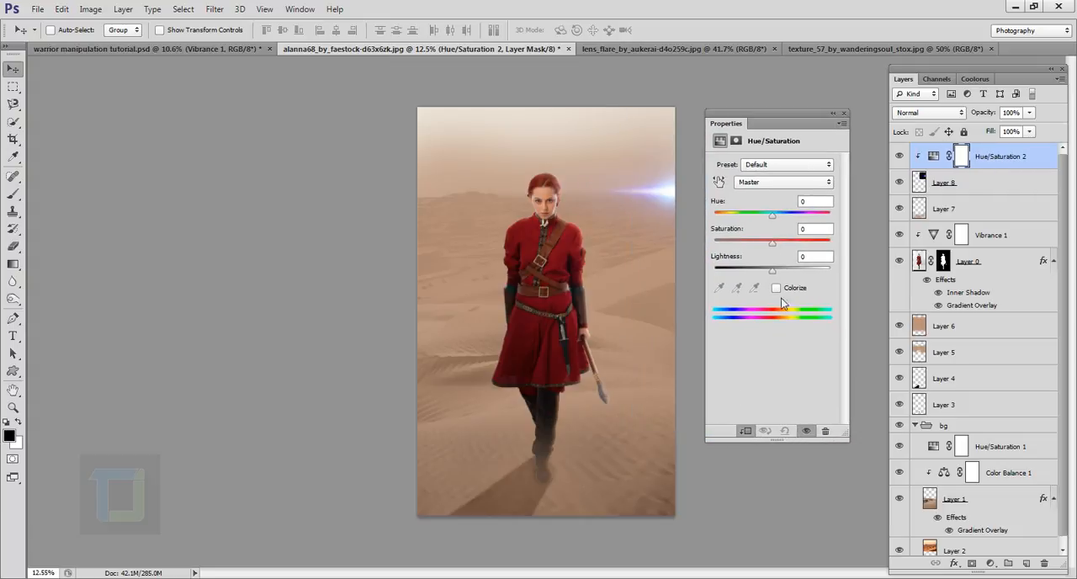
# - Set the lens flare adjustment's hue to +151 for a warm orange glow and fine-tune its saturation
pyautogui.moveTo(772, 215); pyautogui.dragTo(823, 217)
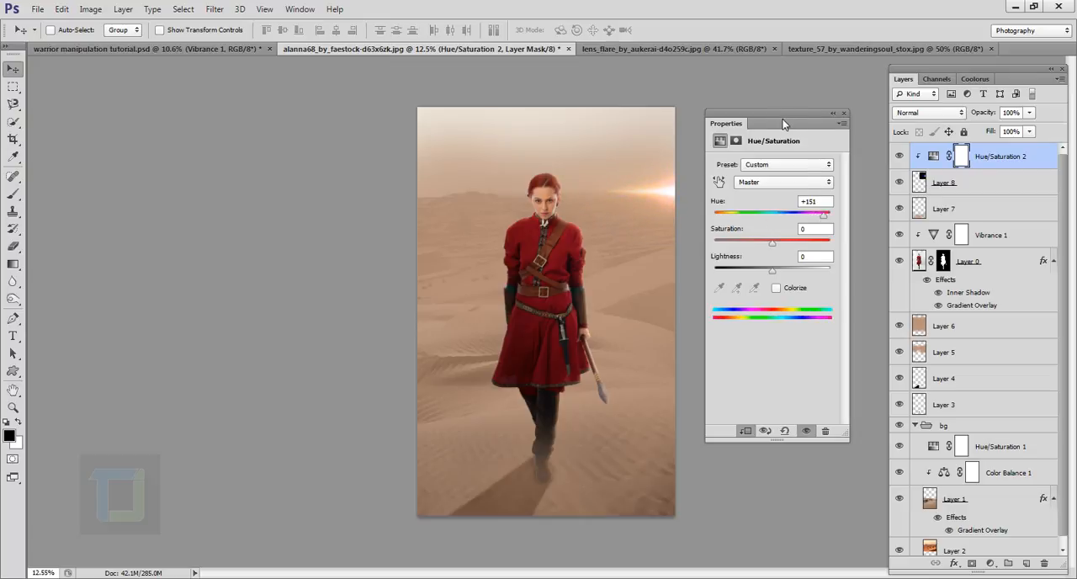
pyautogui.moveTo(783, 124); pyautogui.dragTo(856, 126)
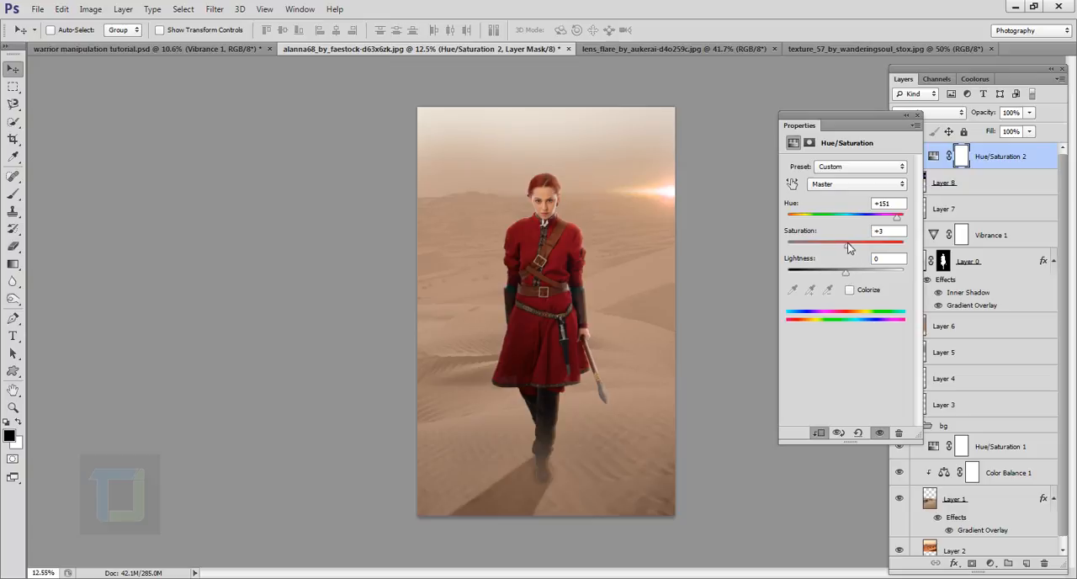
pyautogui.click(910, 116)
pyautogui.click(900, 156)
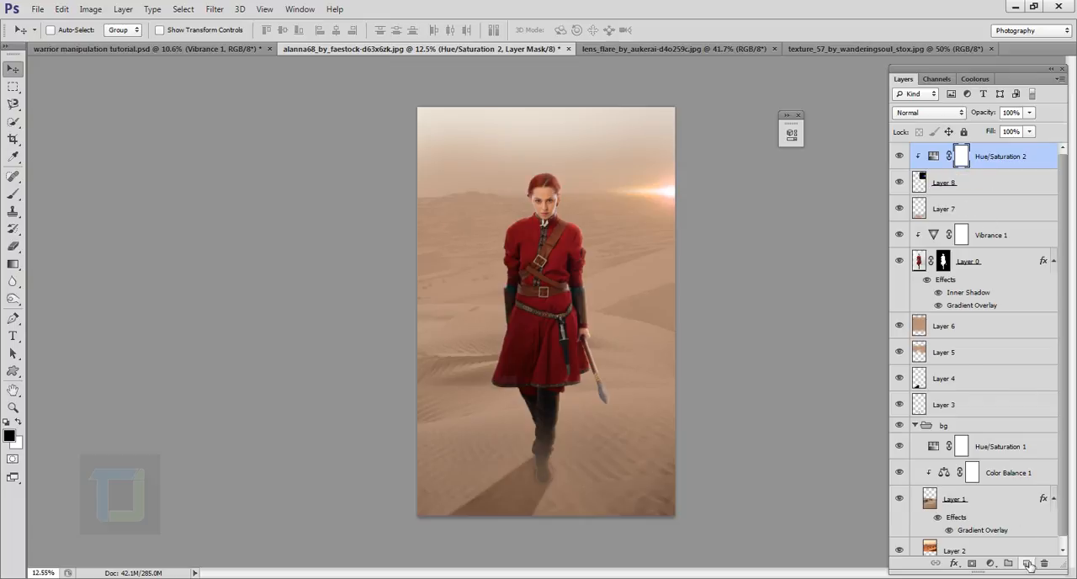
# - Create a new layer above the flare's adjustment and choose a dark burnt orange as the foreground colour
pyautogui.click(1027, 564)
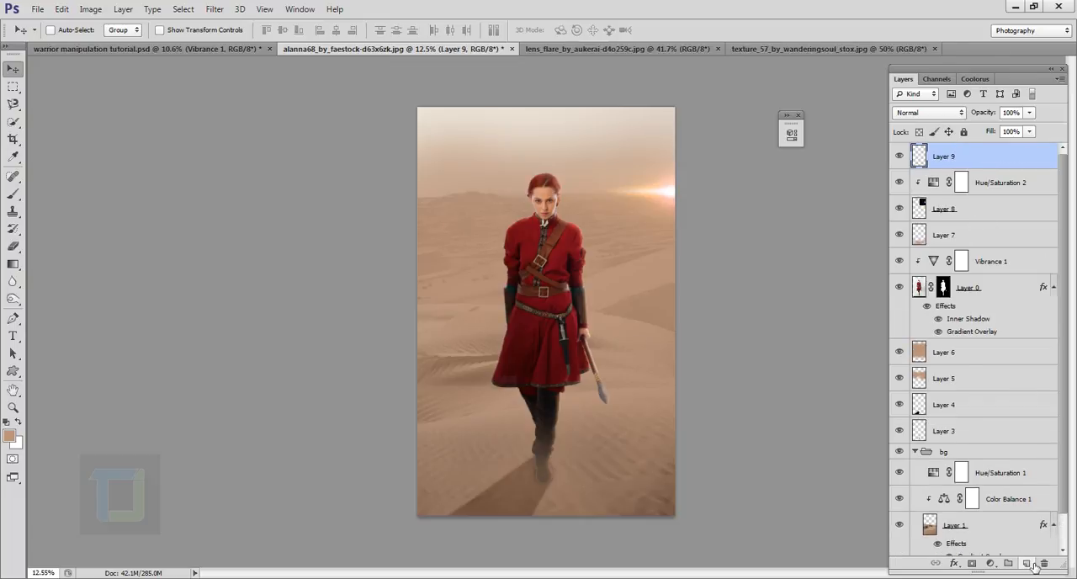
pyautogui.click(13, 193)
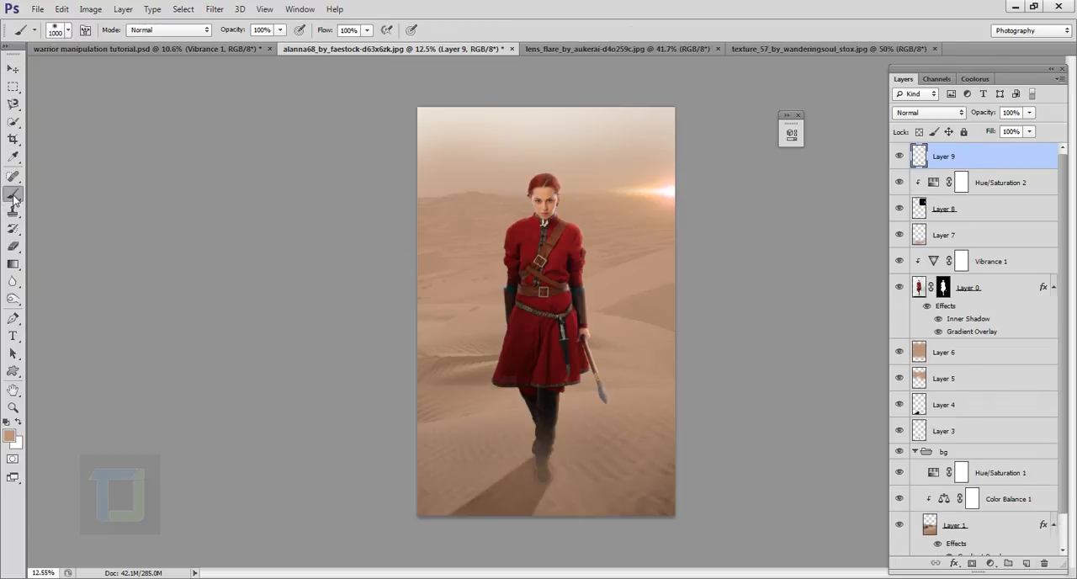
pyautogui.click(10, 435)
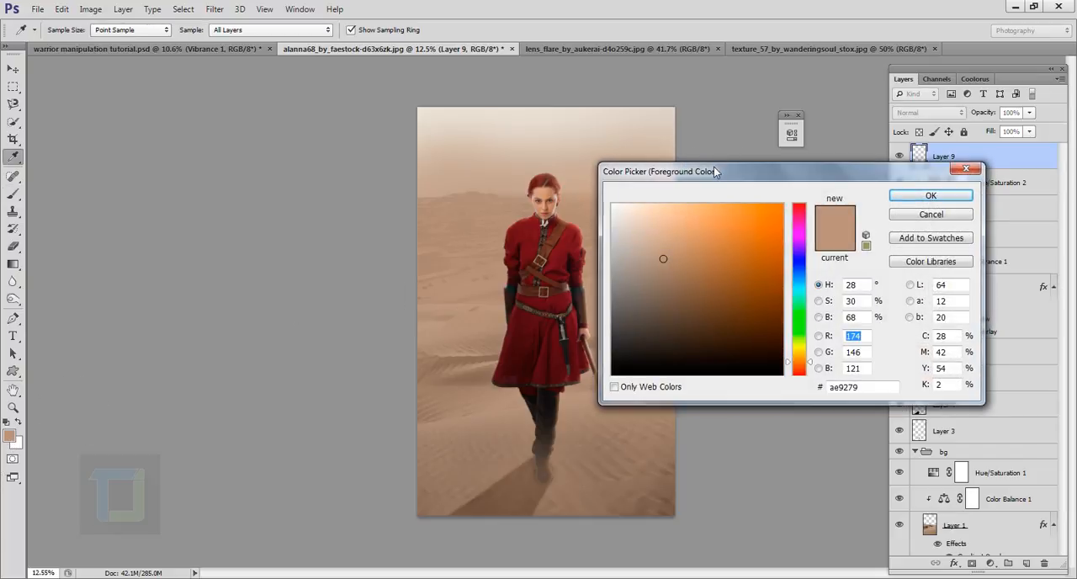
pyautogui.moveTo(716, 171); pyautogui.dragTo(725, 268)
pyautogui.click(676, 212)
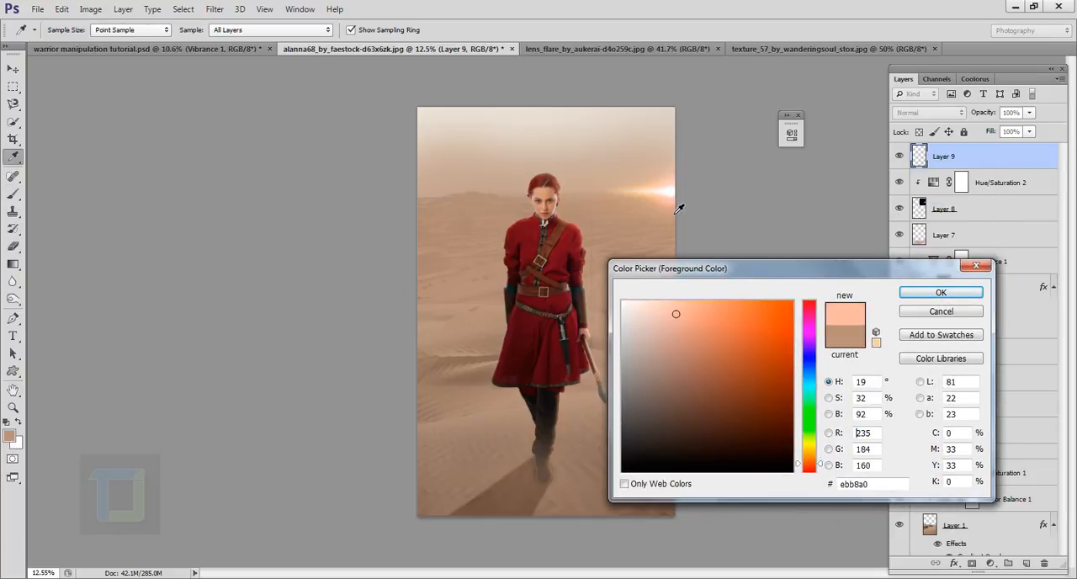
pyautogui.moveTo(764, 341); pyautogui.dragTo(742, 327)
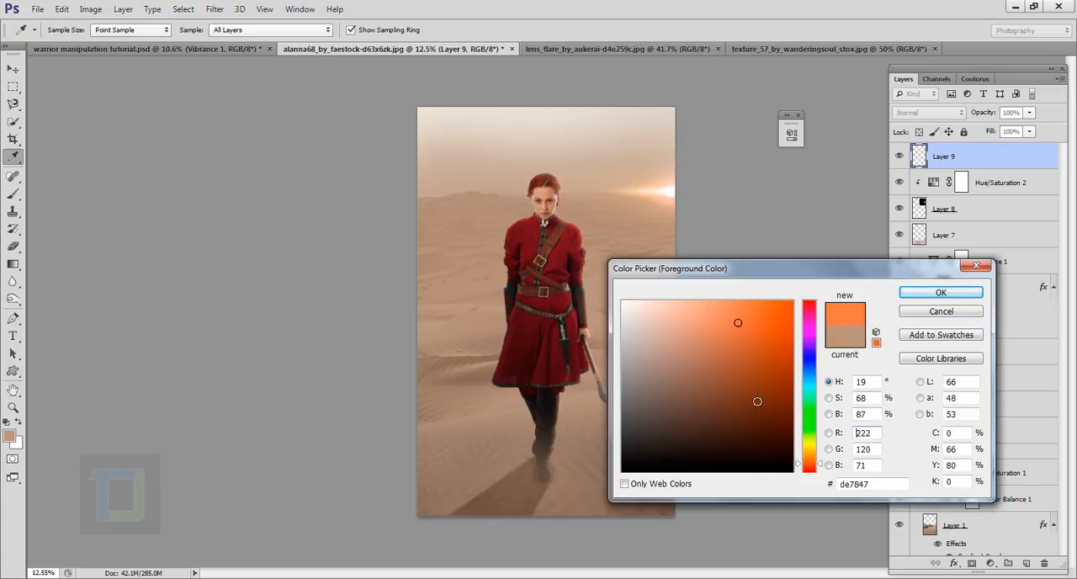
pyautogui.moveTo(760, 412); pyautogui.dragTo(745, 395)
pyautogui.click(941, 292)
# - Paint a single dab of burnt orange over the lens flare with a soft 2000 px brush at 0% hardness
pyautogui.press('b')
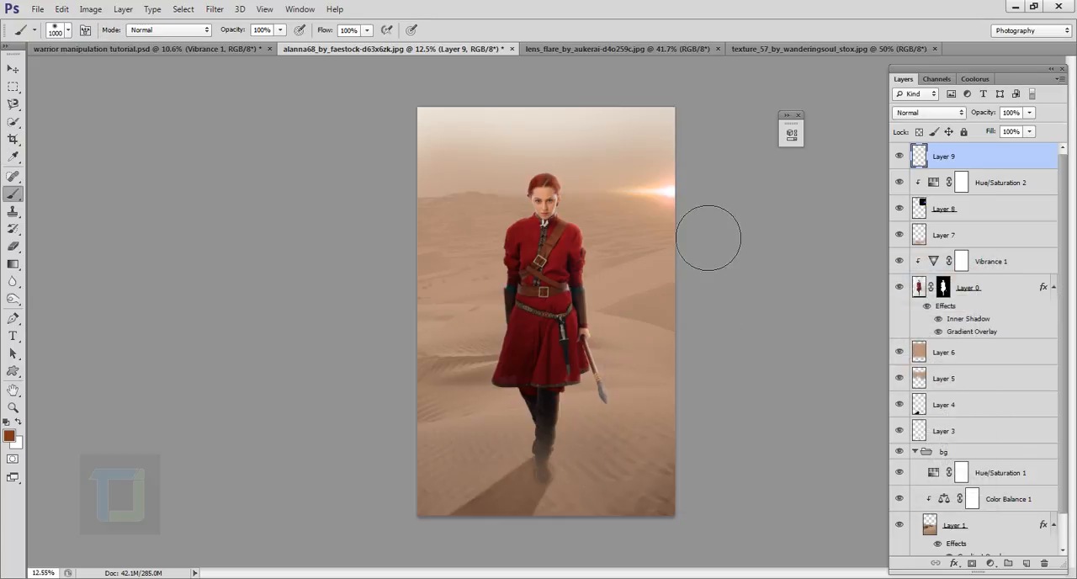
pyautogui.press(']')
pyautogui.press(']')
pyautogui.press(']')
pyautogui.press(']')
pyautogui.press(']')
pyautogui.press(']')
pyautogui.press(']')
pyautogui.press(']')
pyautogui.press(']')
pyautogui.press(']')
pyautogui.press(']')
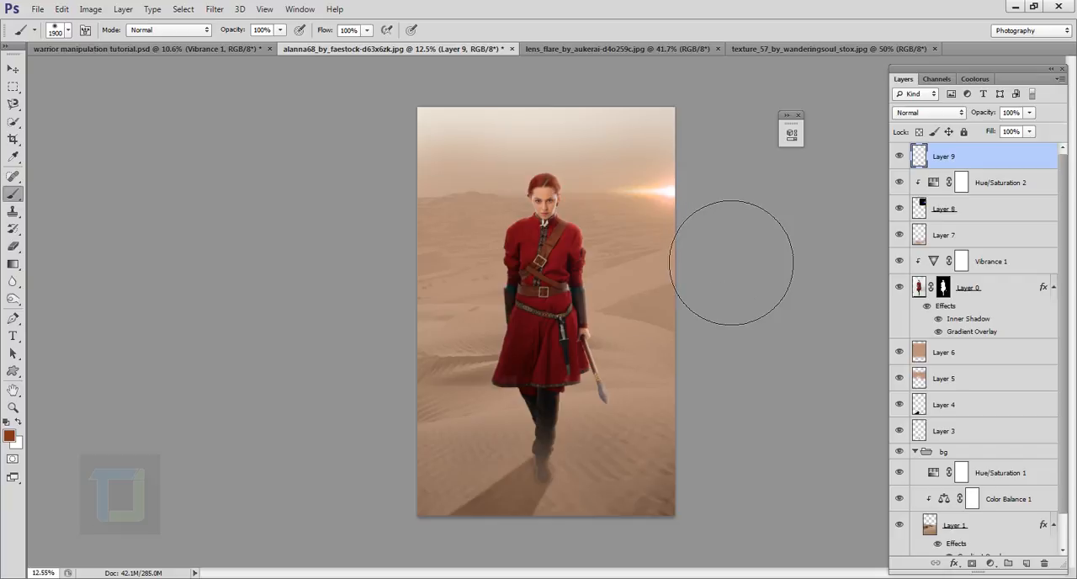
pyautogui.press('[')
pyautogui.press('[')
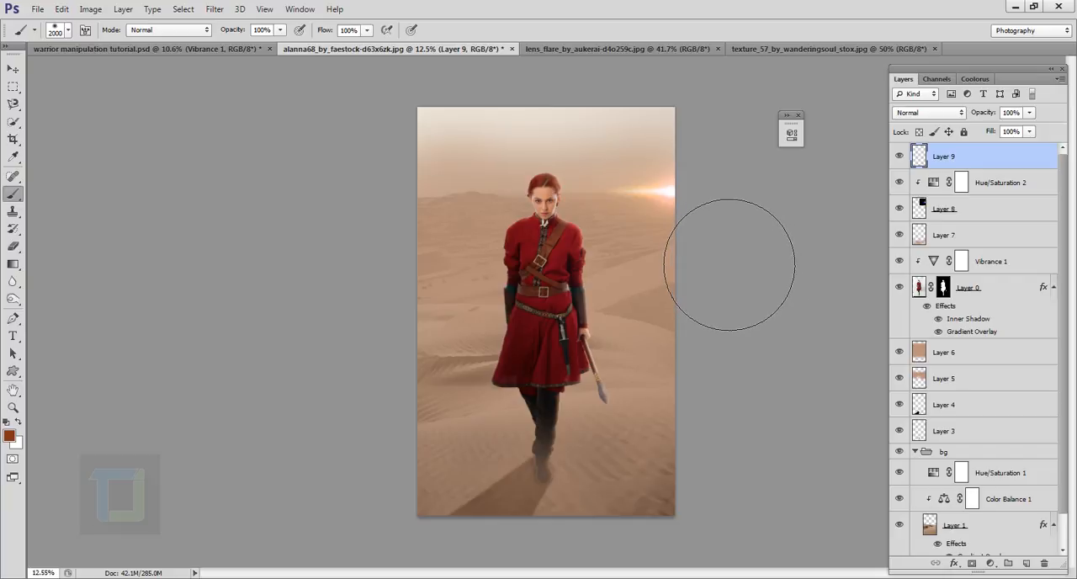
pyautogui.click(69, 30)
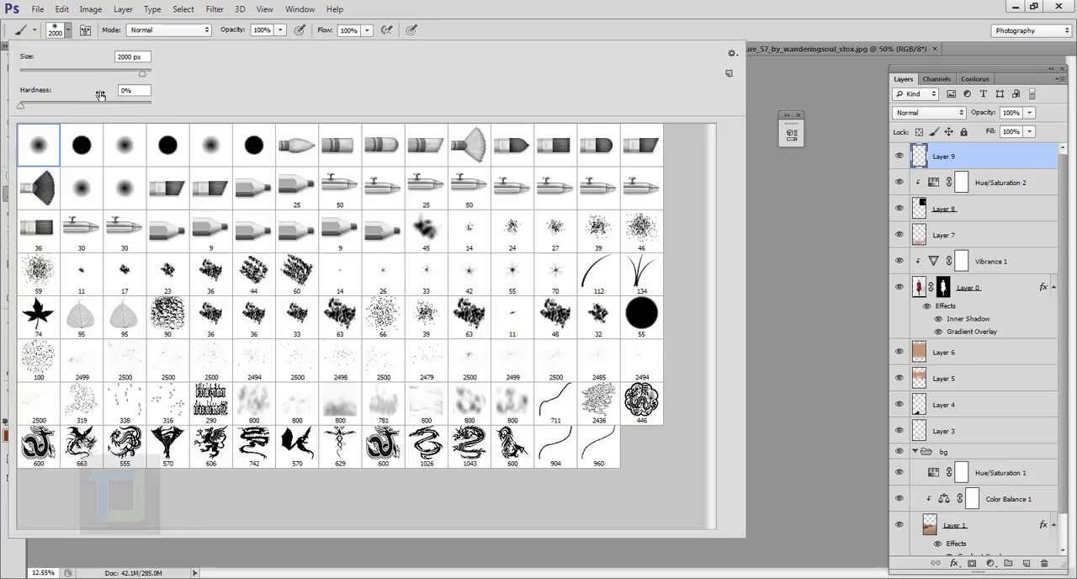
pyautogui.click(709, 6)
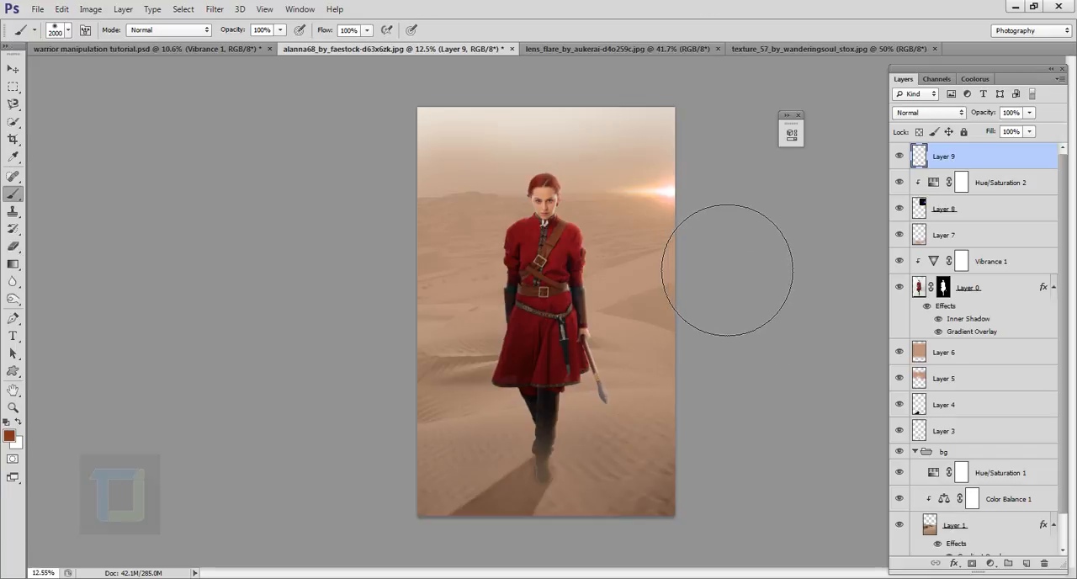
pyautogui.click(650, 196)
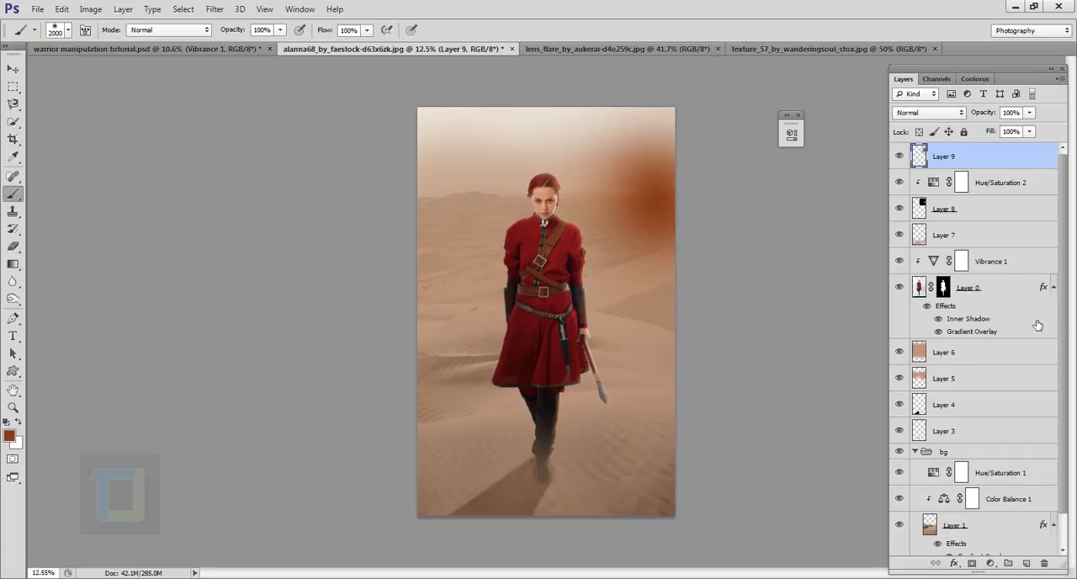
# - Set the painted glow layer's blend mode to Screen
pyautogui.click(935, 112)
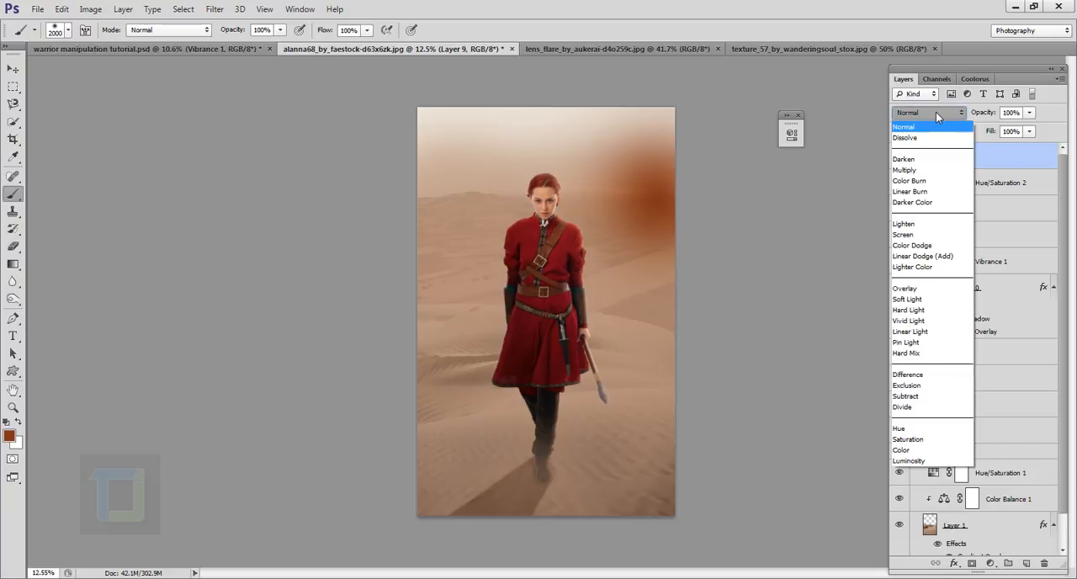
pyautogui.click(904, 235)
pyautogui.click(901, 157)
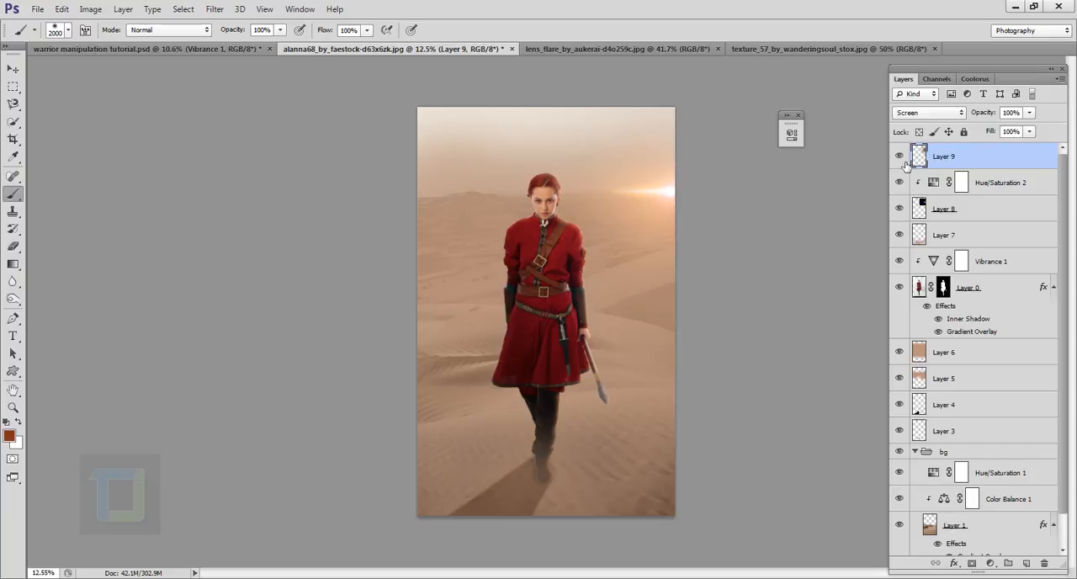
# - Enlarge the painted glow to about 122% around the flare, then compare the image with and without it
pyautogui.hotkey('ctrl', 't')
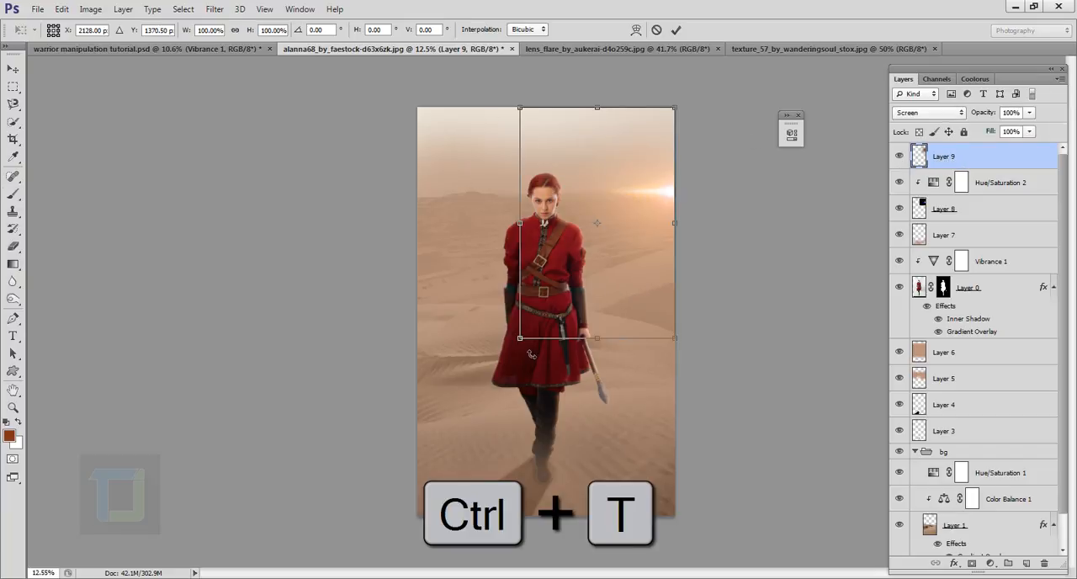
pyautogui.moveTo(522, 343); pyautogui.dragTo(493, 378)
pyautogui.moveTo(653, 289); pyautogui.dragTo(665, 263)
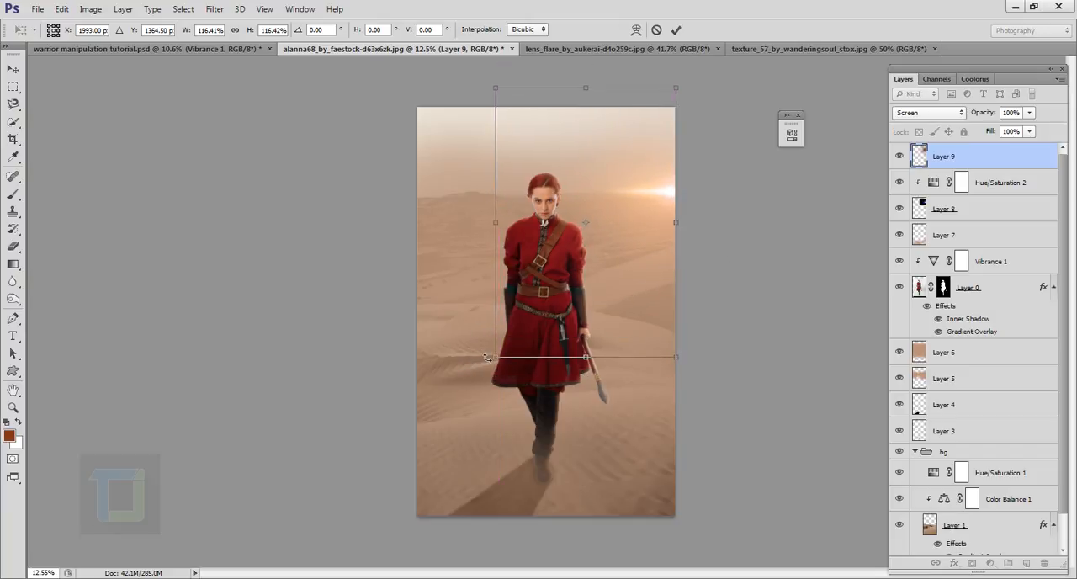
pyautogui.moveTo(499, 359); pyautogui.dragTo(491, 363)
pyautogui.moveTo(643, 281); pyautogui.dragTo(643, 282)
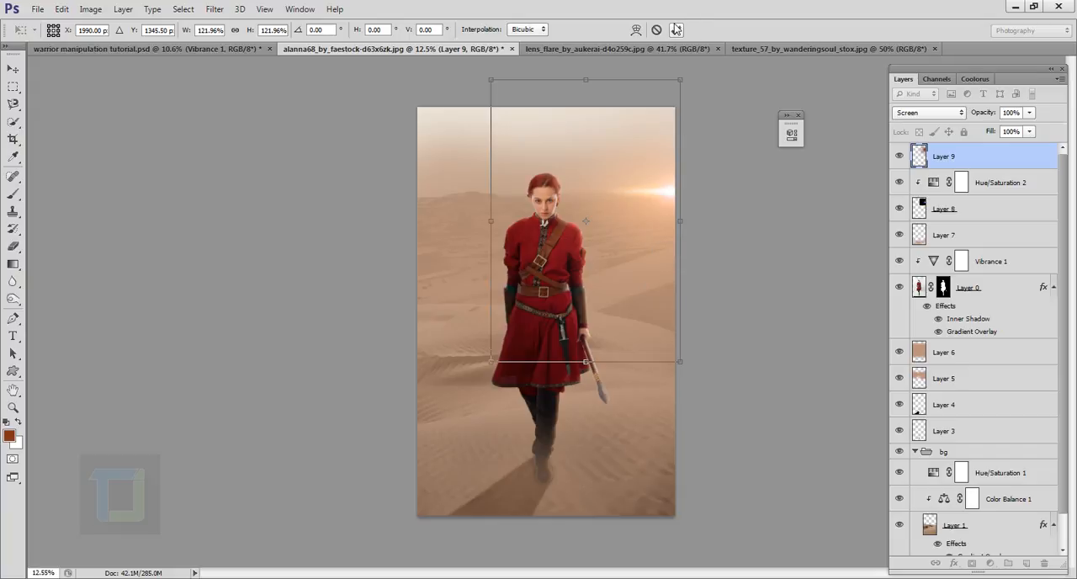
pyautogui.click(676, 30)
pyautogui.click(899, 156)
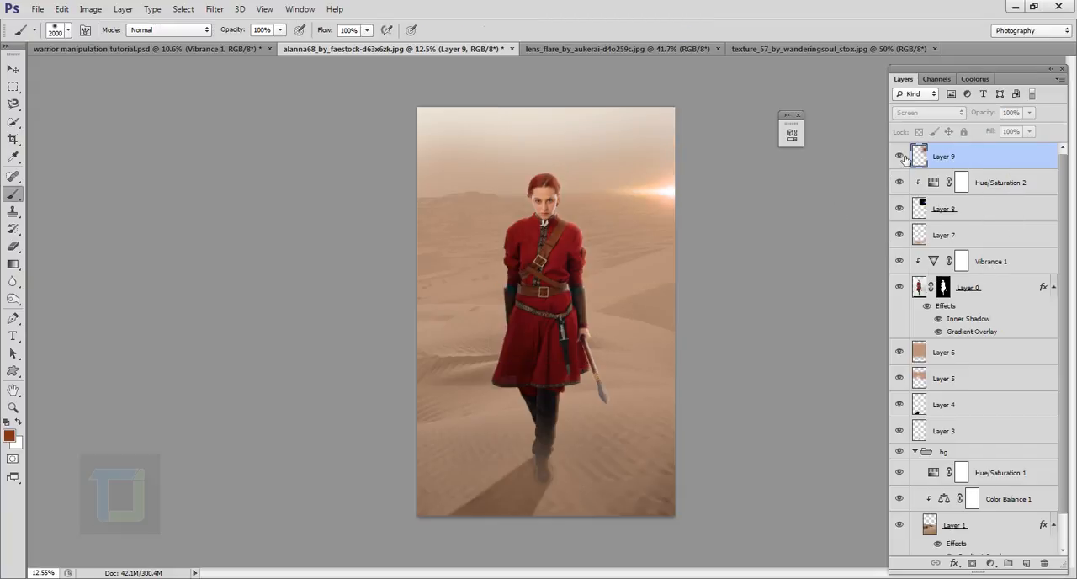
pyautogui.click(900, 158)
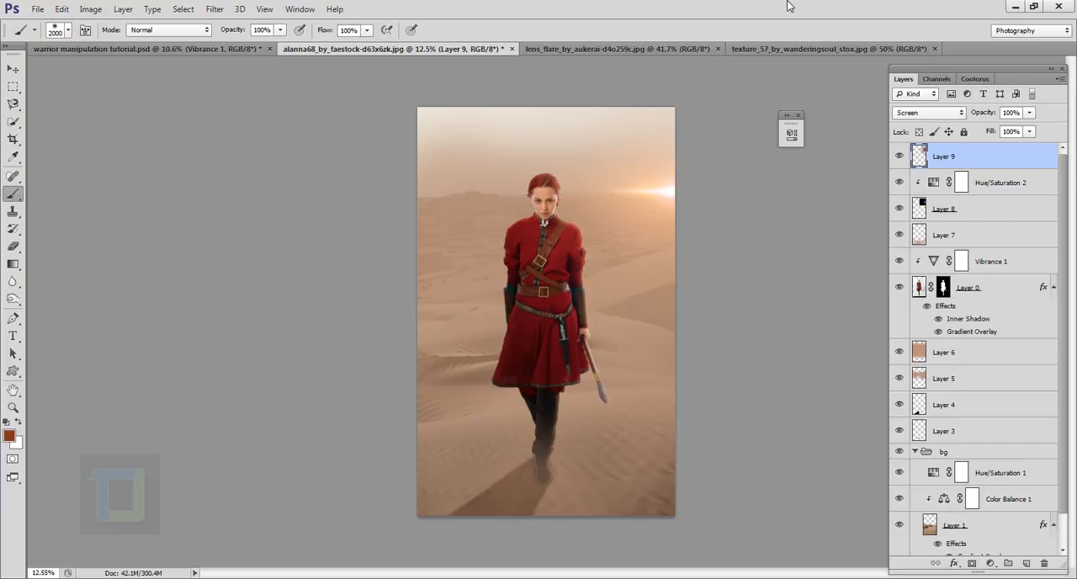
pyautogui.click(900, 156)
pyautogui.click(900, 157)
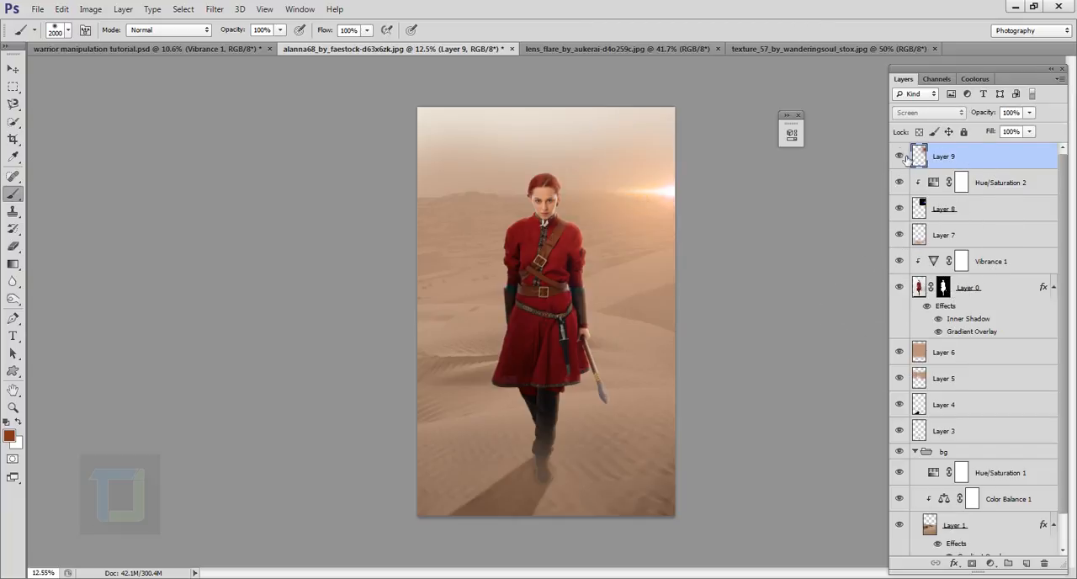
# - Apply a Hue/Saturation adjustment directly to the painted glow layer, shifting its hue to about +14
pyautogui.click(91, 9)
pyautogui.moveTo(108, 44)
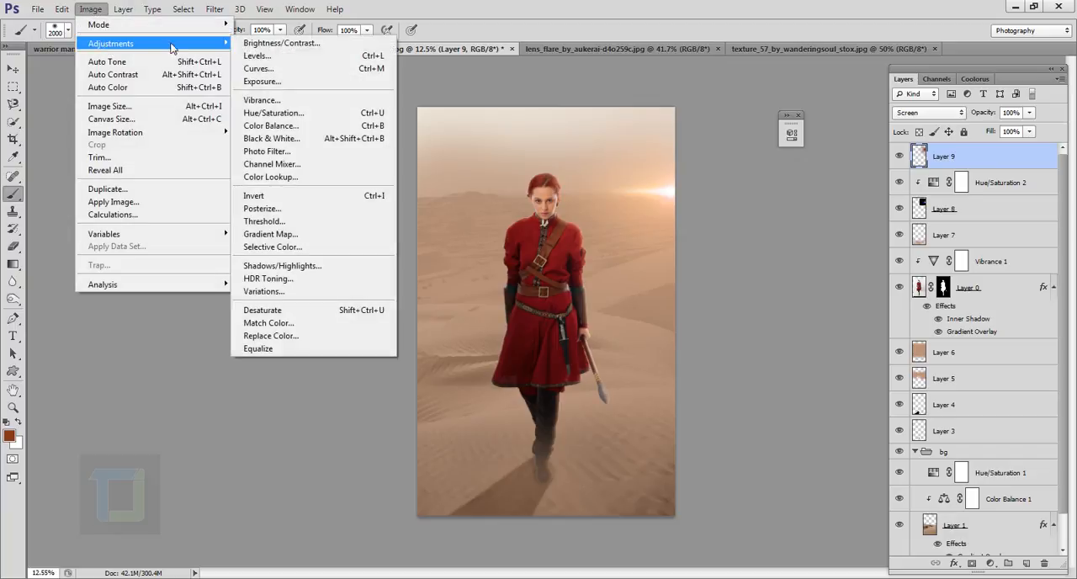
pyautogui.click(294, 113)
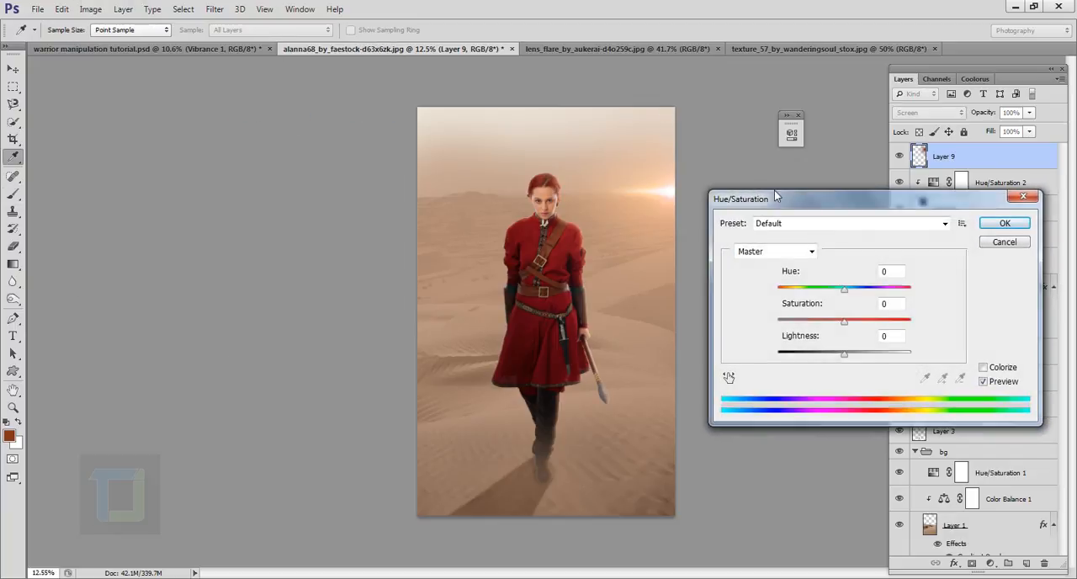
pyautogui.moveTo(815, 204); pyautogui.dragTo(223, 158)
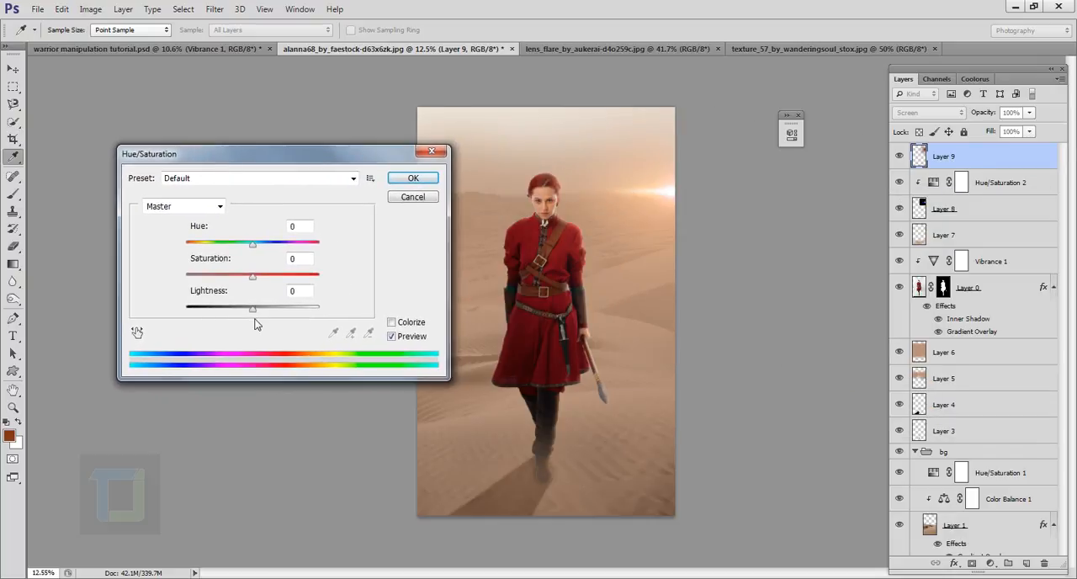
pyautogui.moveTo(252, 243); pyautogui.dragTo(266, 244)
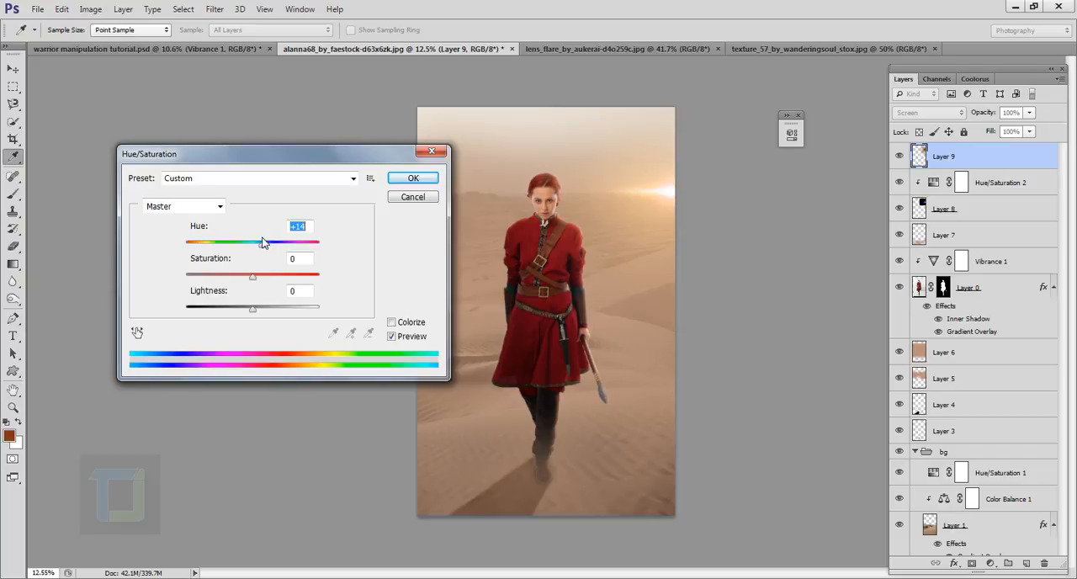
pyautogui.moveTo(262, 242); pyautogui.dragTo(262, 243)
pyautogui.click(390, 337)
pyautogui.click(411, 179)
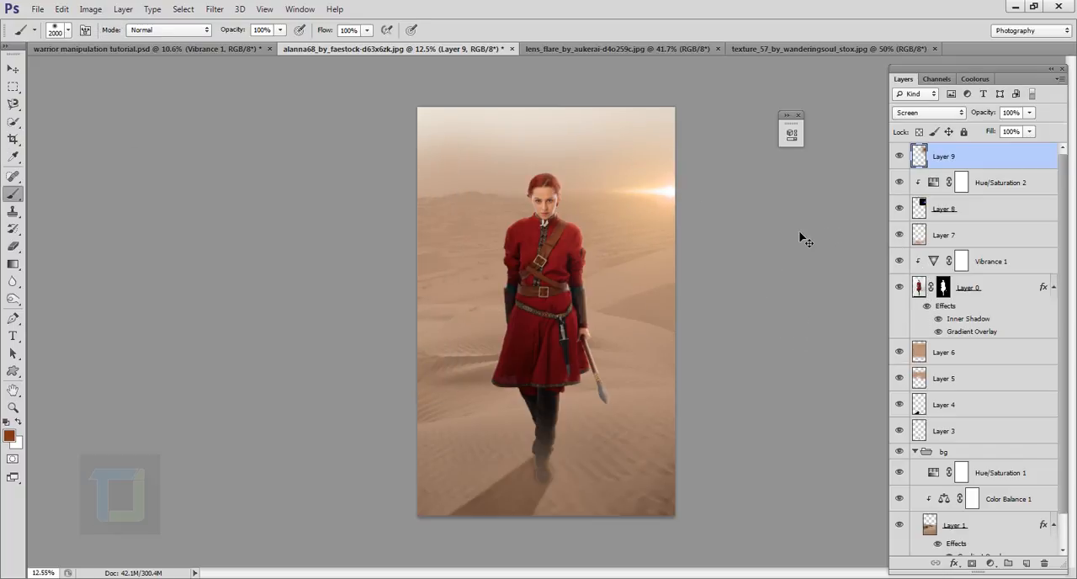
# - Scale the glow up by another 121% or so and reposition it over the flare
pyautogui.hotkey('ctrl', 't')
pyautogui.moveTo(491, 368); pyautogui.dragTo(450, 427)
pyautogui.moveTo(652, 294); pyautogui.dragTo(659, 250)
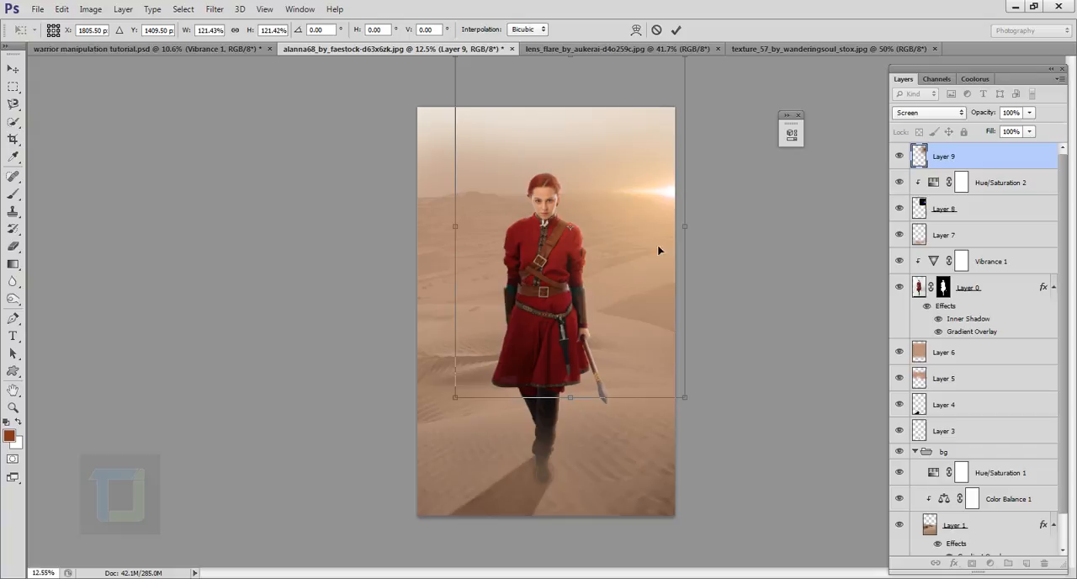
pyautogui.click(675, 30)
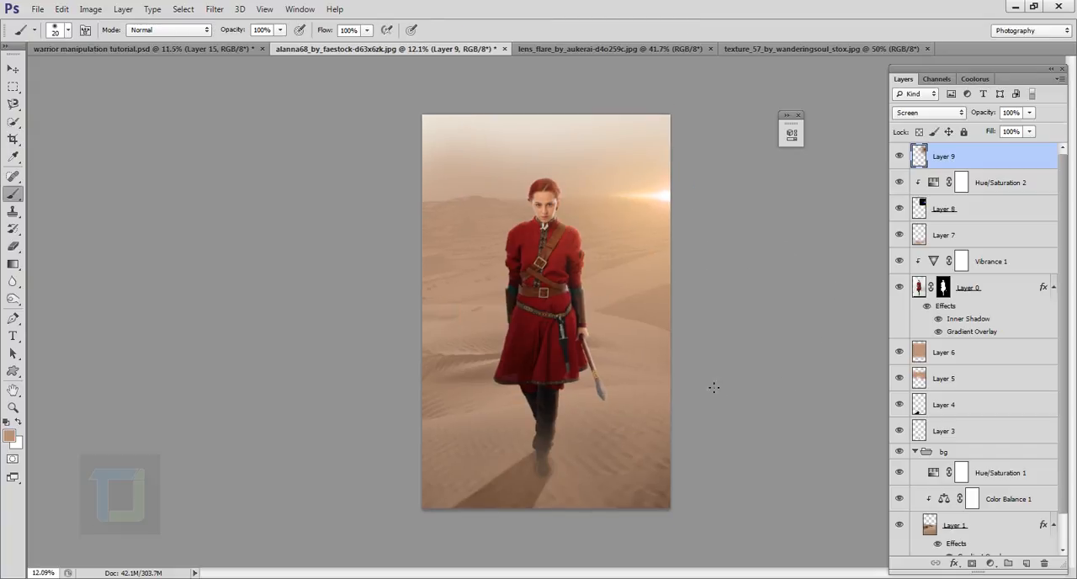
# - Create a new layer at the top of the stack for retouching the front boot
pyautogui.scroll(14, 633, 383)
pyautogui.moveTo(478, 444); pyautogui.dragTo(555, 235)
pyautogui.scroll(3, 400, 411)
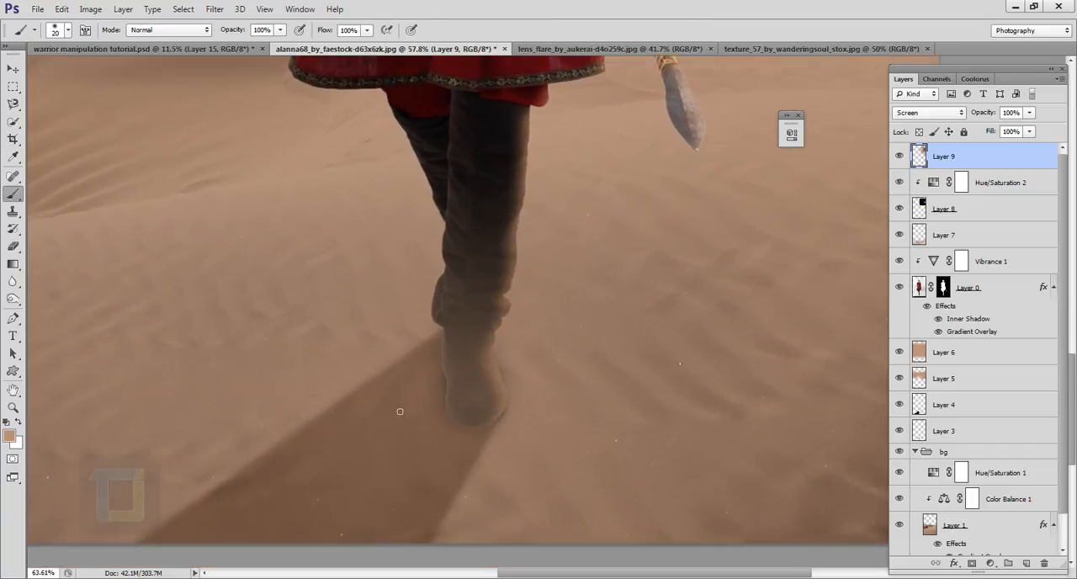
pyautogui.scroll(3, 400, 412)
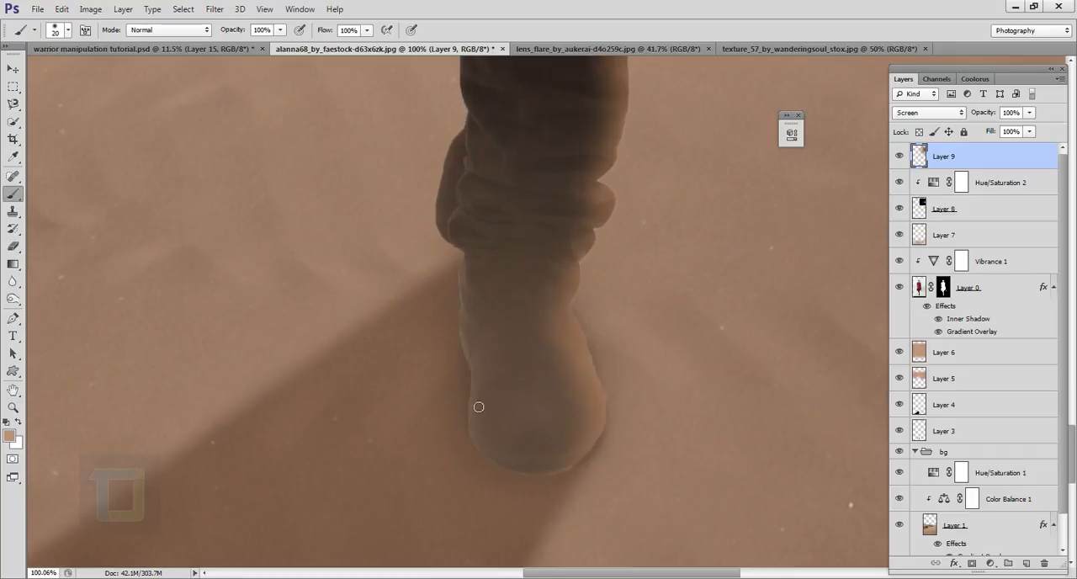
pyautogui.click(1027, 563)
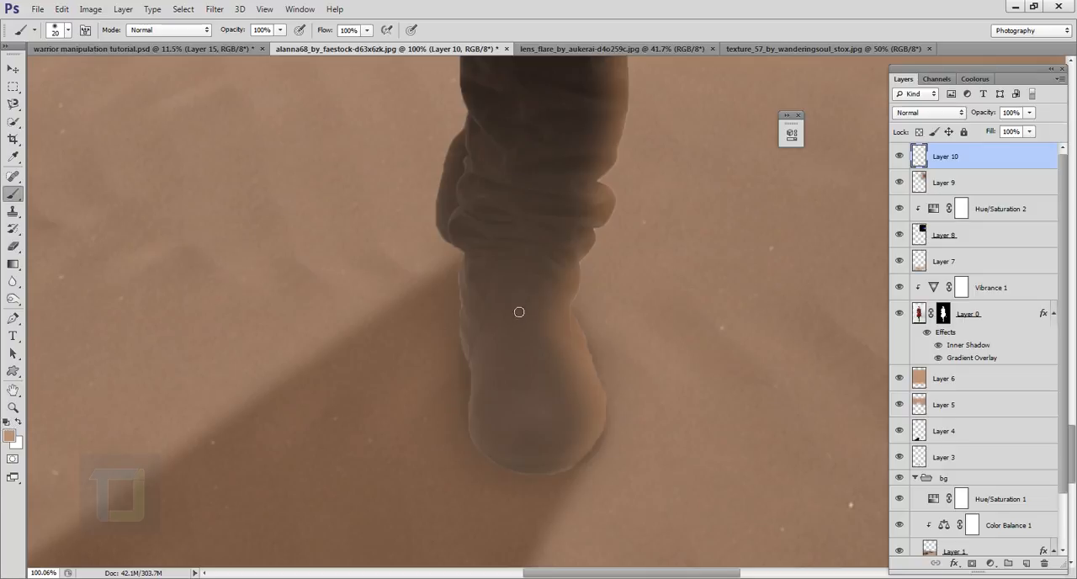
# - Sample the boot's dark brown and paint over the light fringe along its shadow-side edge with a 20 px brush
pyautogui.keyDown('alt'); pyautogui.click(482, 417); pyautogui.keyUp('alt')
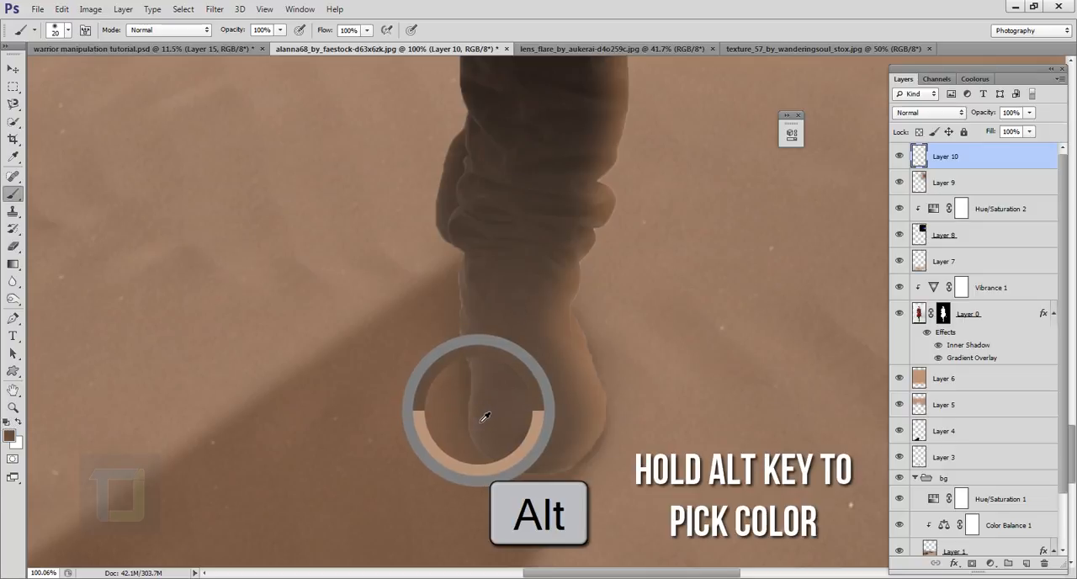
pyautogui.scroll(3, 485, 418)
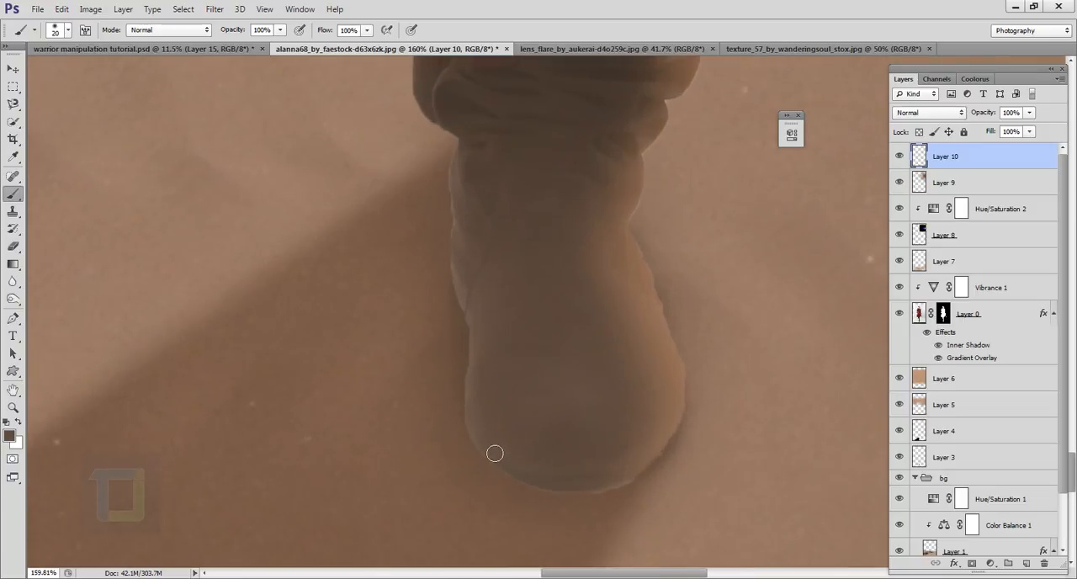
pyautogui.moveTo(494, 456); pyautogui.dragTo(464, 236)
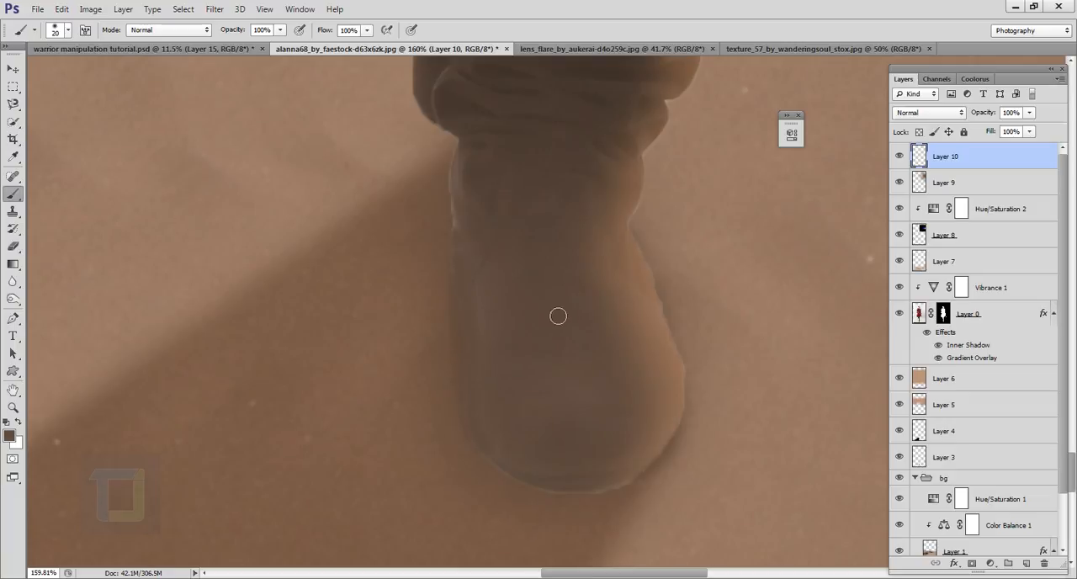
# - Lower the boot retouch layer's opacity to 80% and compare the image with and without it
pyautogui.scroll(-2, 558, 315)
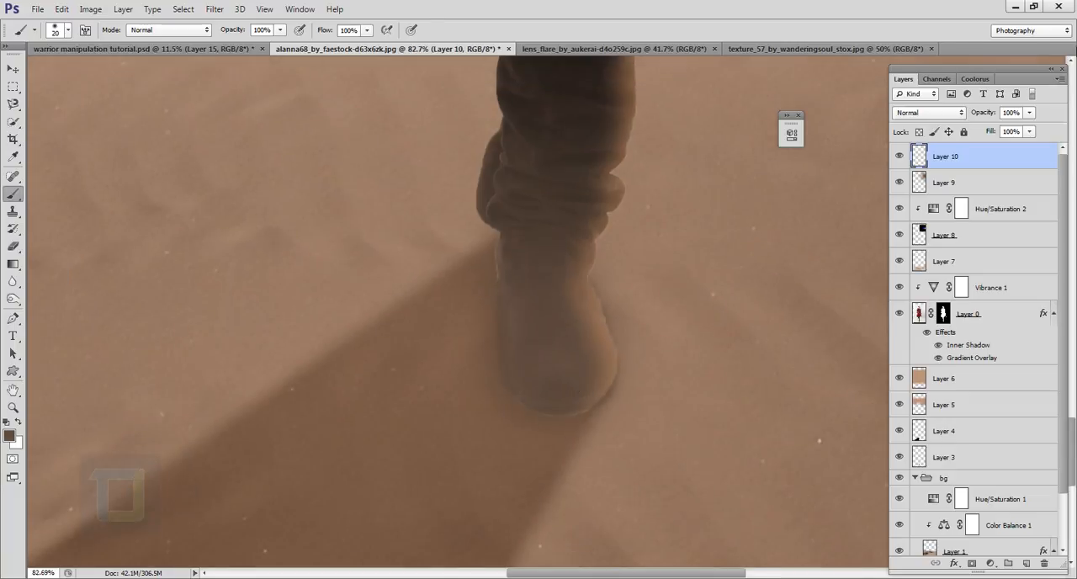
pyautogui.moveTo(990, 112); pyautogui.dragTo(978, 111)
pyautogui.click(900, 157)
pyautogui.click(900, 157)
pyautogui.moveTo(598, 328); pyautogui.dragTo(472, 276)
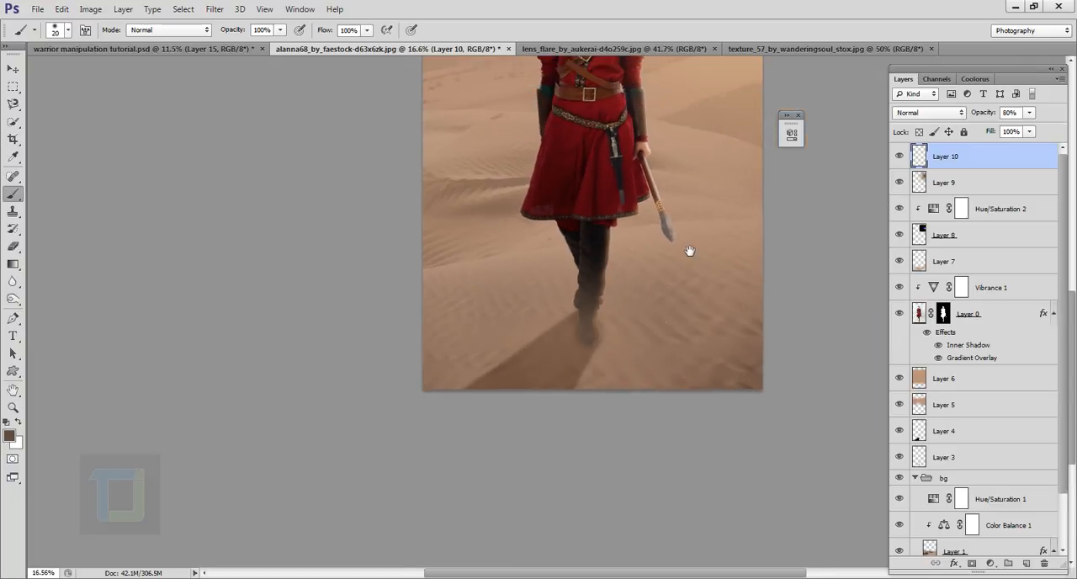
pyautogui.moveTo(690, 251); pyautogui.dragTo(642, 479)
pyautogui.moveTo(606, 345); pyautogui.dragTo(567, 326)
pyautogui.moveTo(606, 384); pyautogui.dragTo(583, 353)
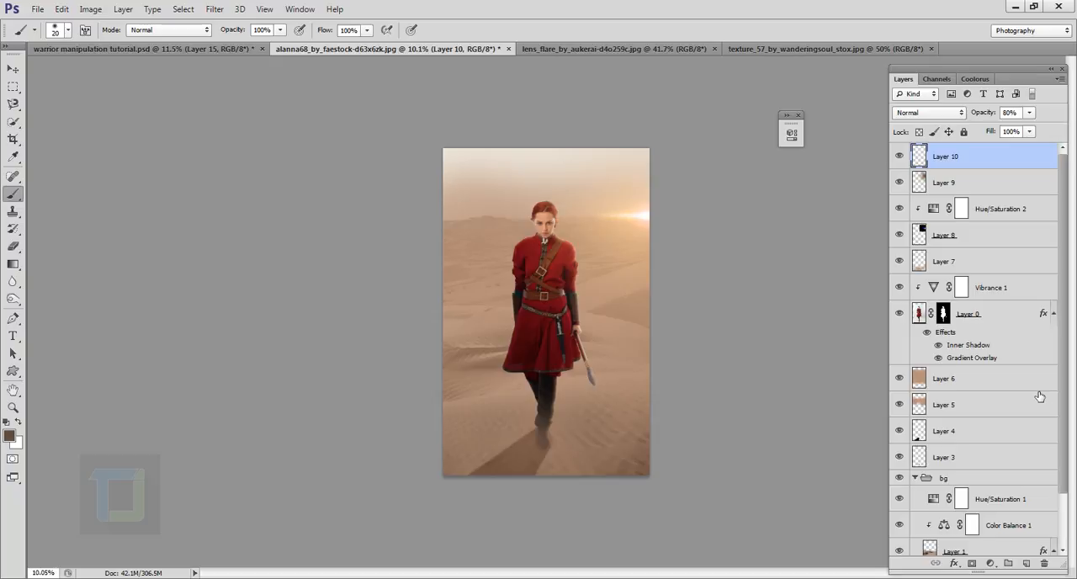
# - Create a new layer on top and stamp all visible layers into it as a merged copy
pyautogui.click(1028, 564)
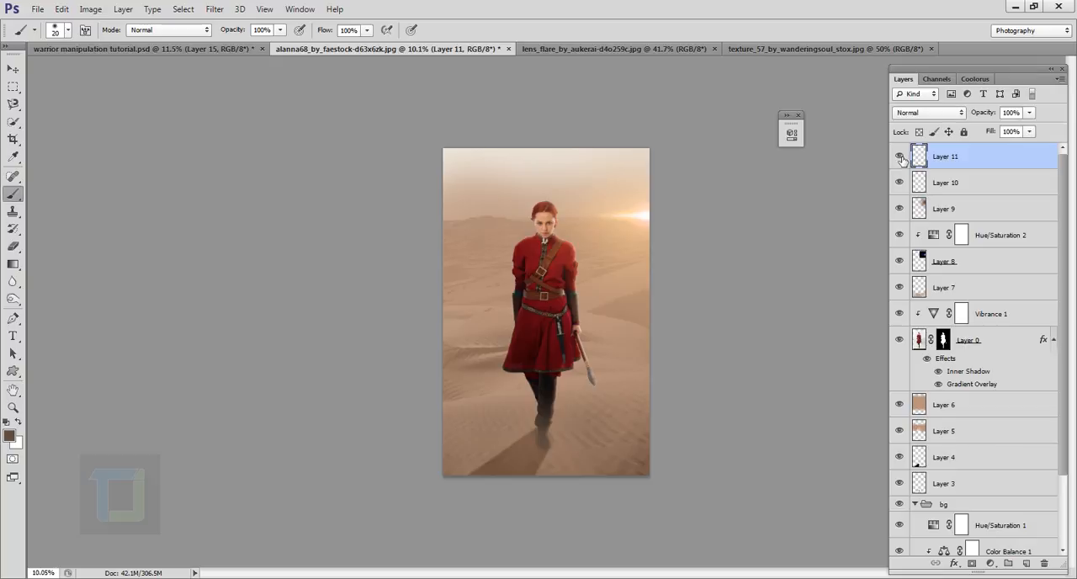
pyautogui.hotkey('ctrl', 'shift', 'alt', 'e')
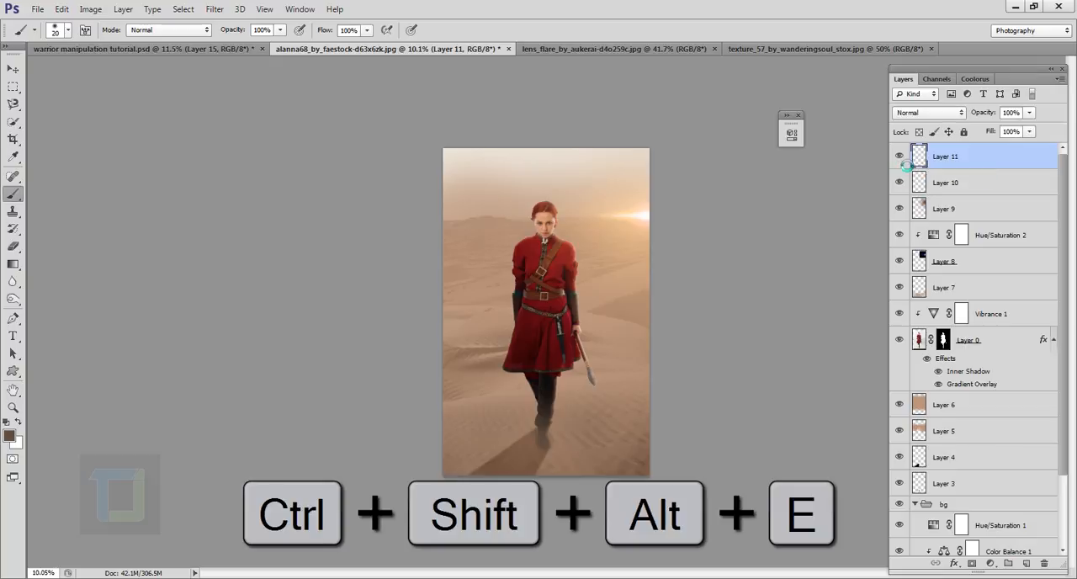
# - Try moving the merged copy aside and toggling its visibility to check it against the layers beneath, undoing each move
pyautogui.click(13, 68)
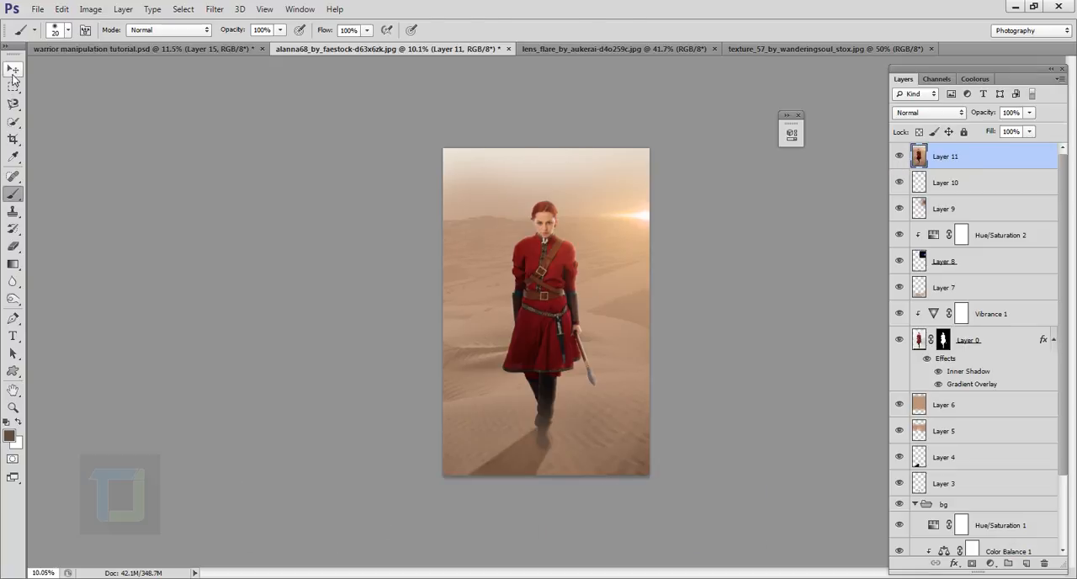
pyautogui.moveTo(540, 310); pyautogui.dragTo(502, 306)
pyautogui.hotkey('ctrl', 'z')
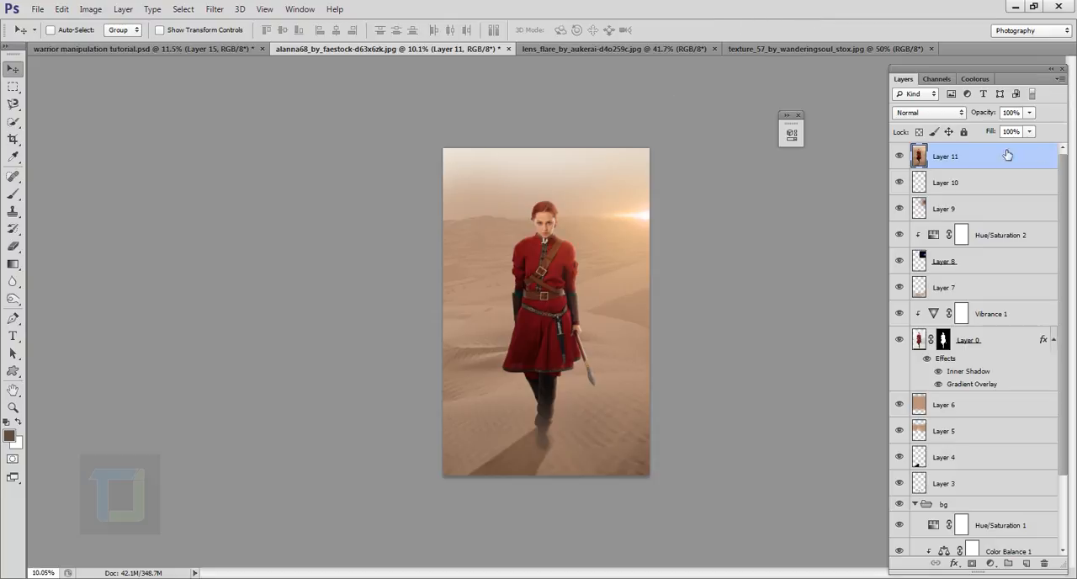
pyautogui.click(900, 156)
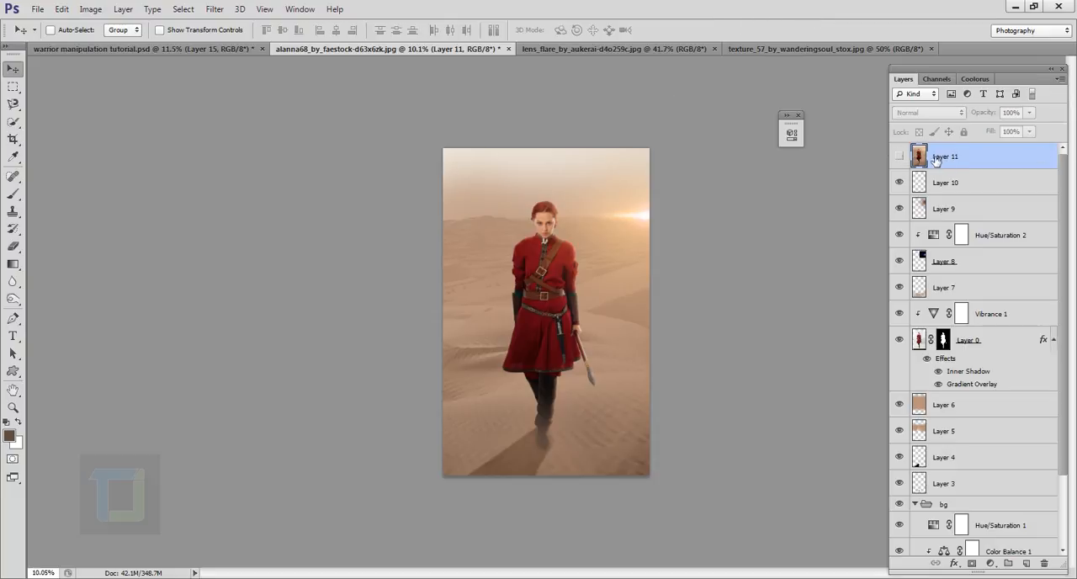
pyautogui.click(899, 155)
pyautogui.moveTo(578, 291); pyautogui.dragTo(556, 268)
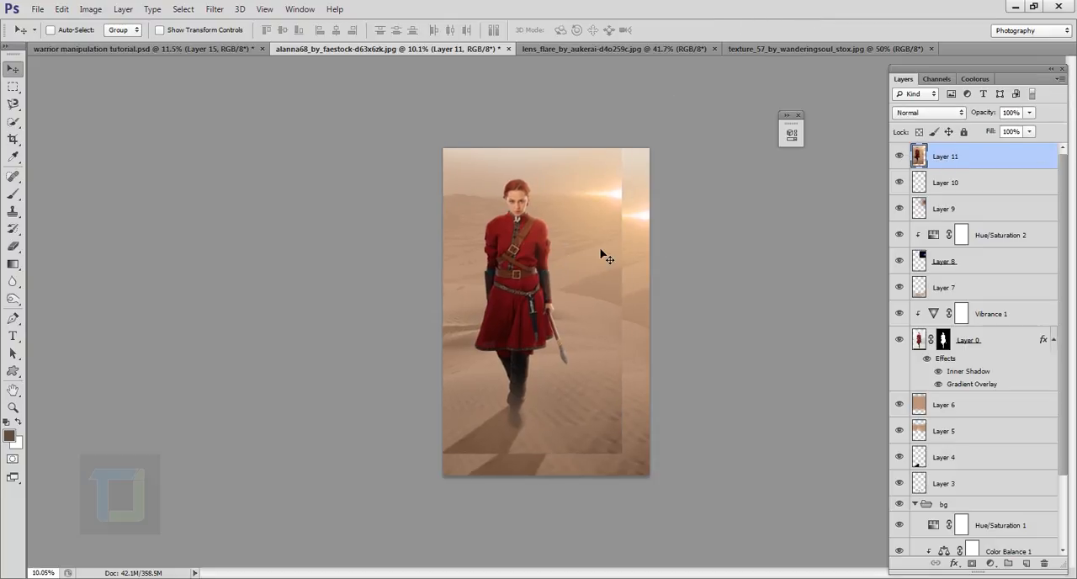
pyautogui.hotkey('ctrl', 'z')
# - Open the Shadows/Highlights adjustment for the merged layer and compare the woman with and without its preview
pyautogui.click(90, 9)
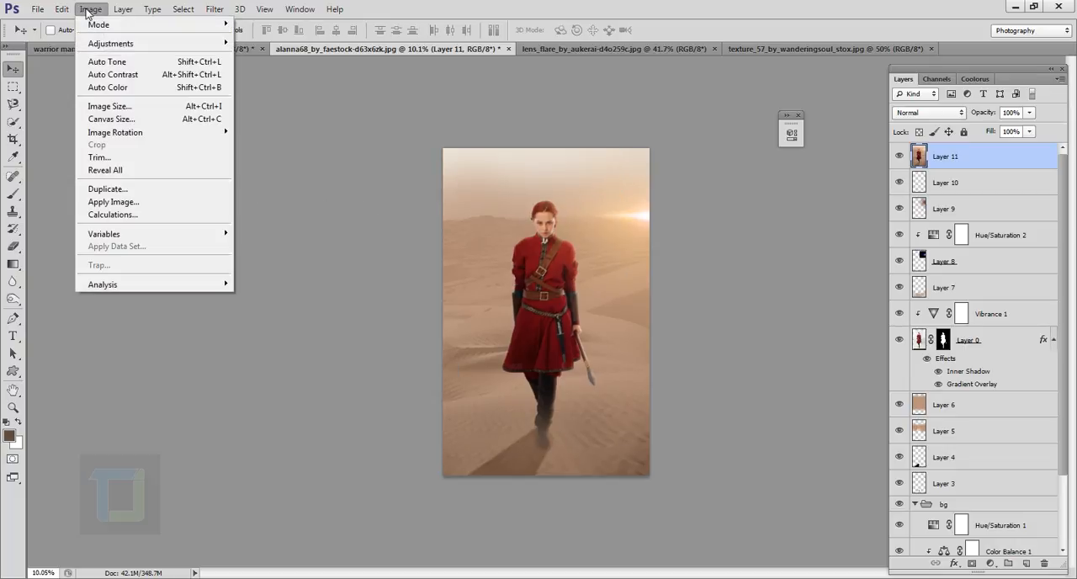
pyautogui.moveTo(99, 47)
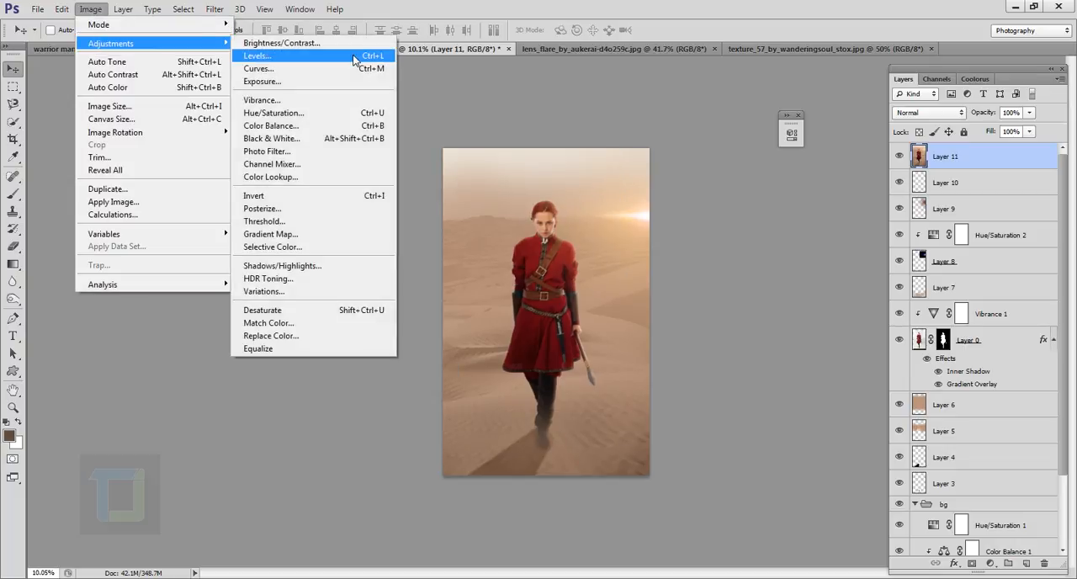
pyautogui.click(283, 266)
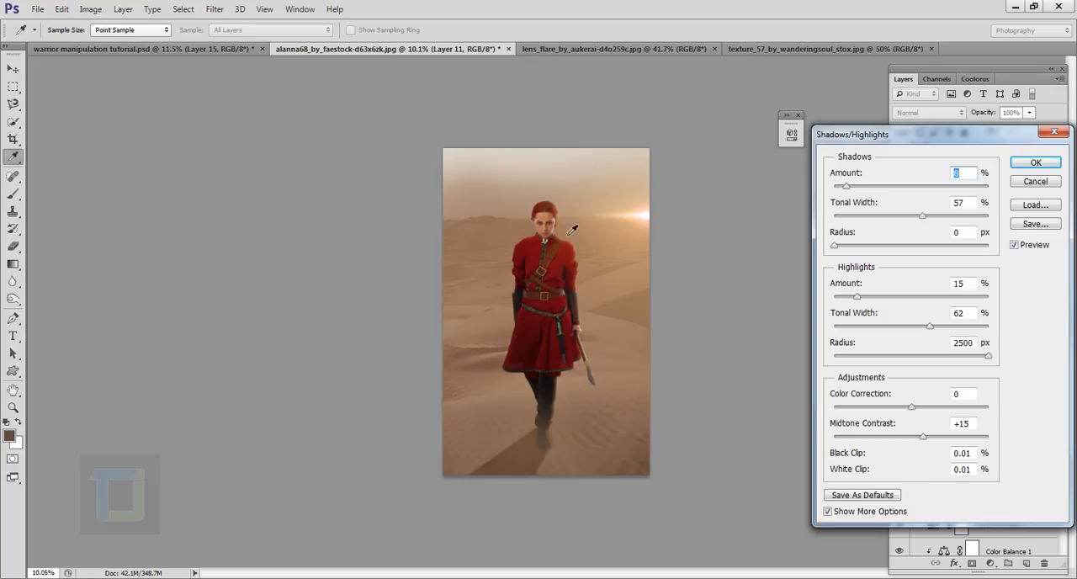
pyautogui.hotkey('ctrl', '+')
pyautogui.hotkey('ctrl', '+')
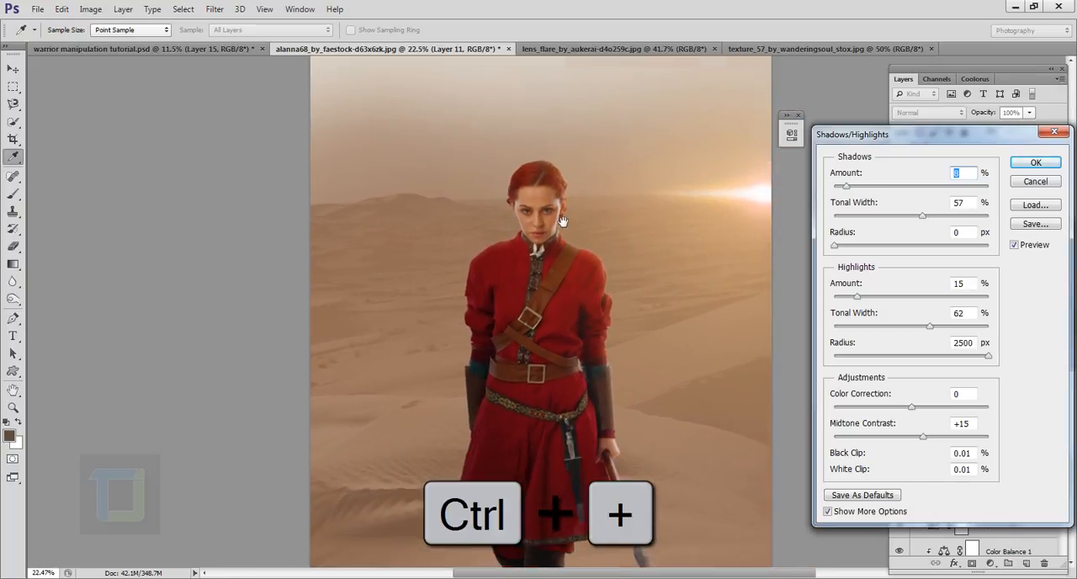
pyautogui.click(1014, 244)
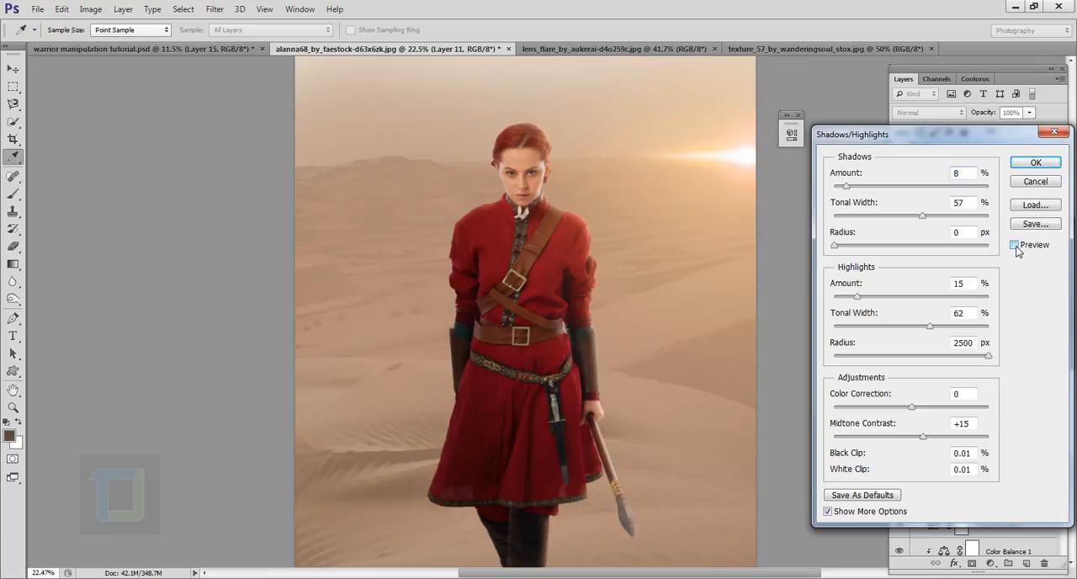
pyautogui.click(1015, 244)
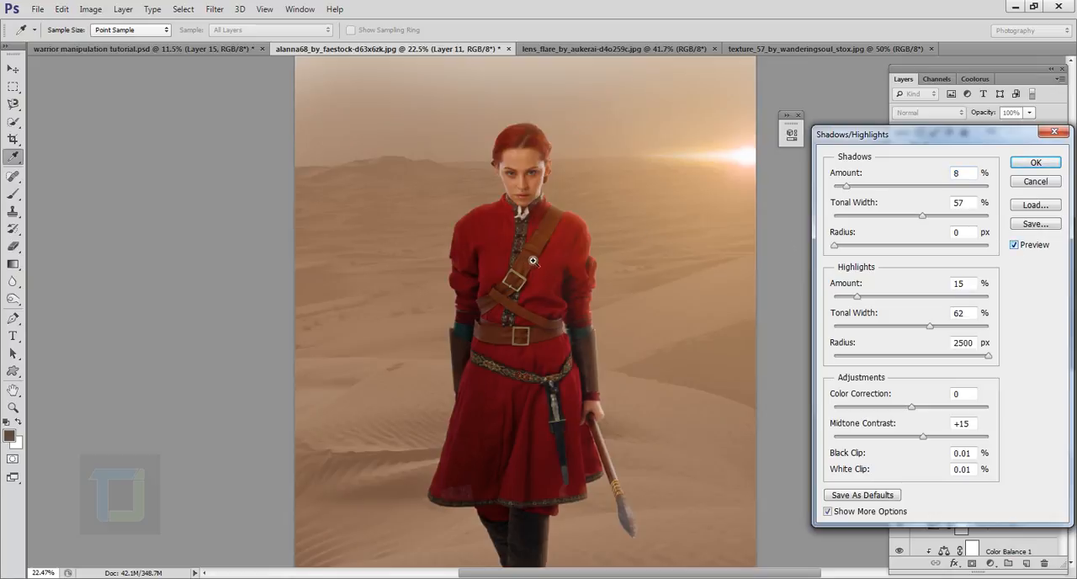
pyautogui.click(1014, 244)
pyautogui.click(1014, 244)
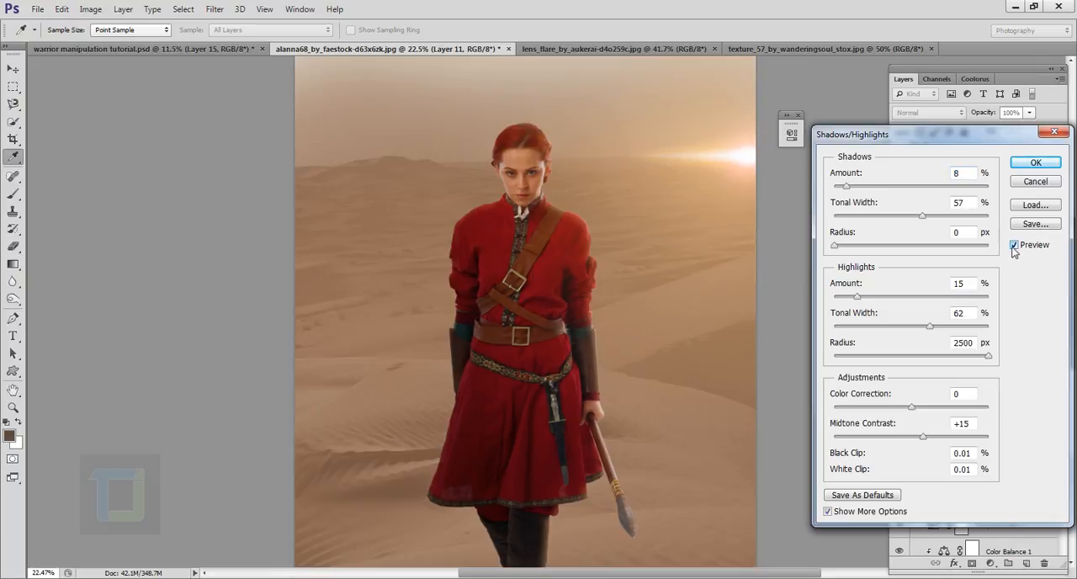
# - Set the Shadows amount to 13%, tonal width to 81% and radius to 44 px, comparing with the preview off
pyautogui.moveTo(846, 187); pyautogui.dragTo(856, 189)
pyautogui.moveTo(923, 217); pyautogui.dragTo(958, 217)
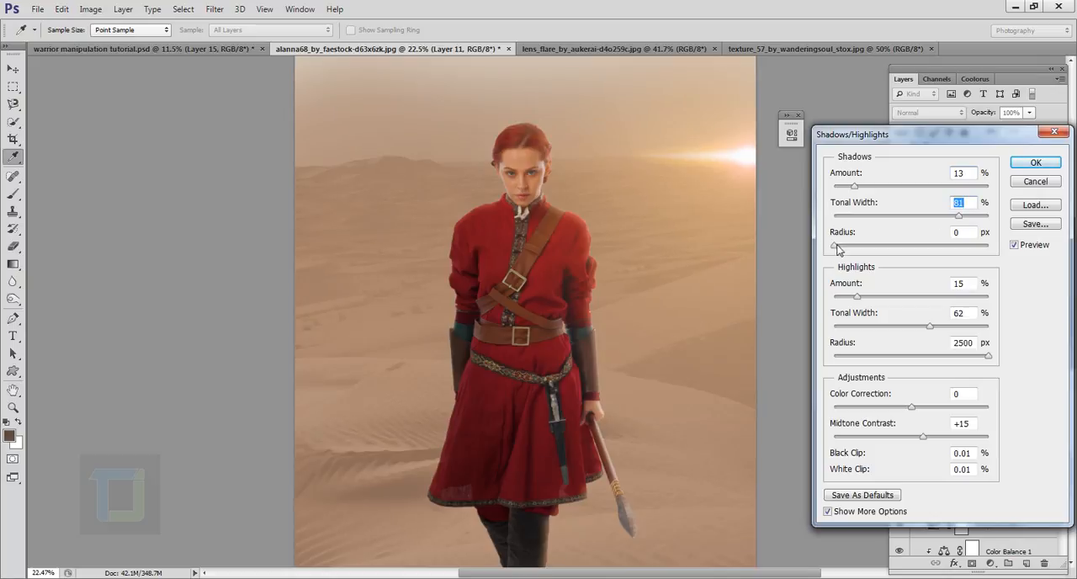
pyautogui.moveTo(835, 245); pyautogui.dragTo(871, 248)
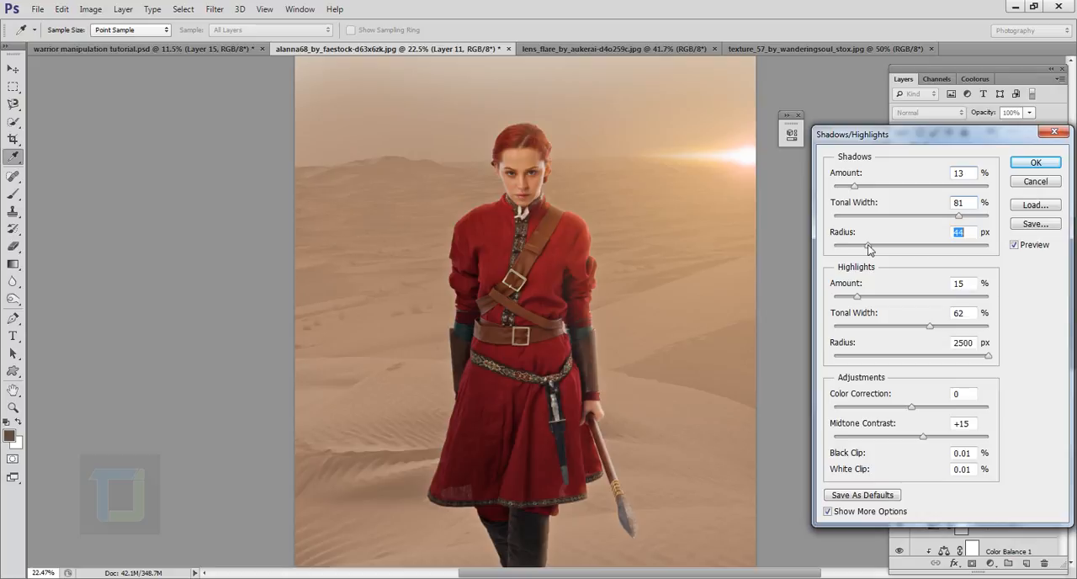
pyautogui.click(1014, 245)
pyautogui.click(1015, 245)
pyautogui.press('space')
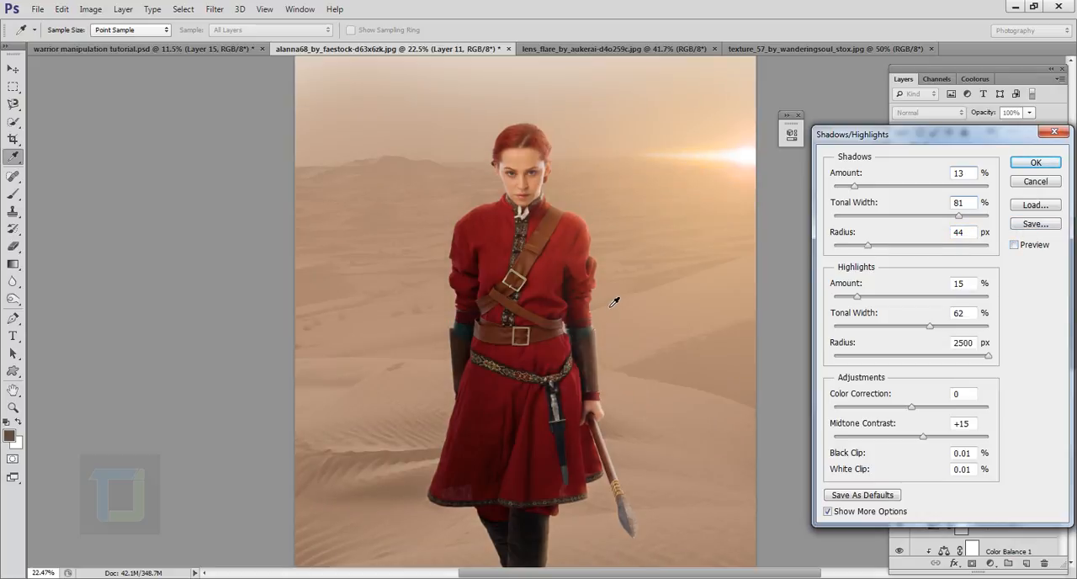
pyautogui.click(1015, 245)
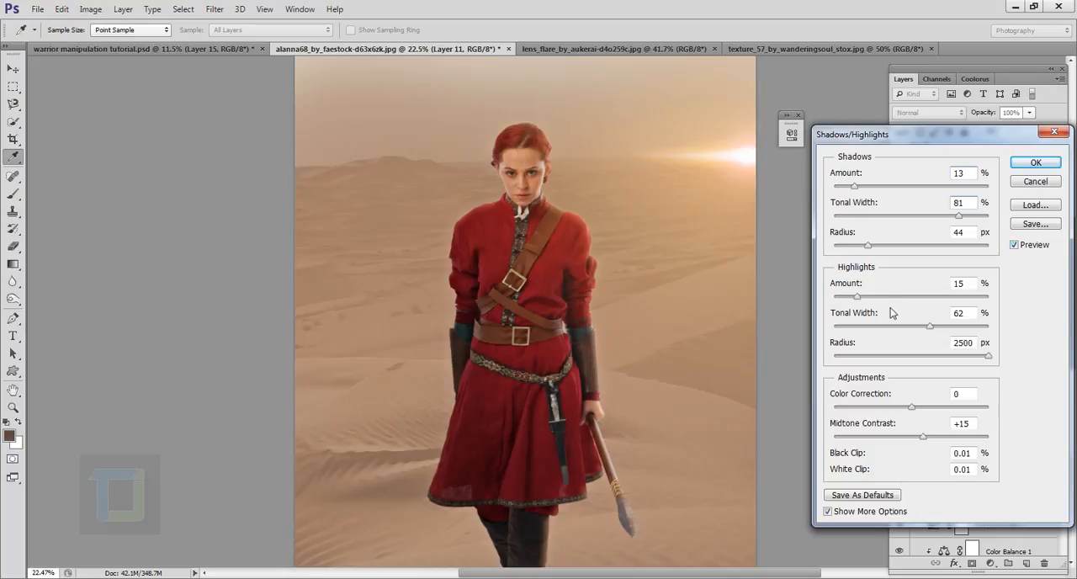
# - Set the Highlights amount to 10% and tonal width to 58%, comparing the whole figure with the preview off
pyautogui.moveTo(854, 299)
pyautogui.mouseDown()
pyautogui.moveTo(873, 299)
pyautogui.moveTo(840, 299)
pyautogui.moveTo(852, 299)
pyautogui.mouseUp()
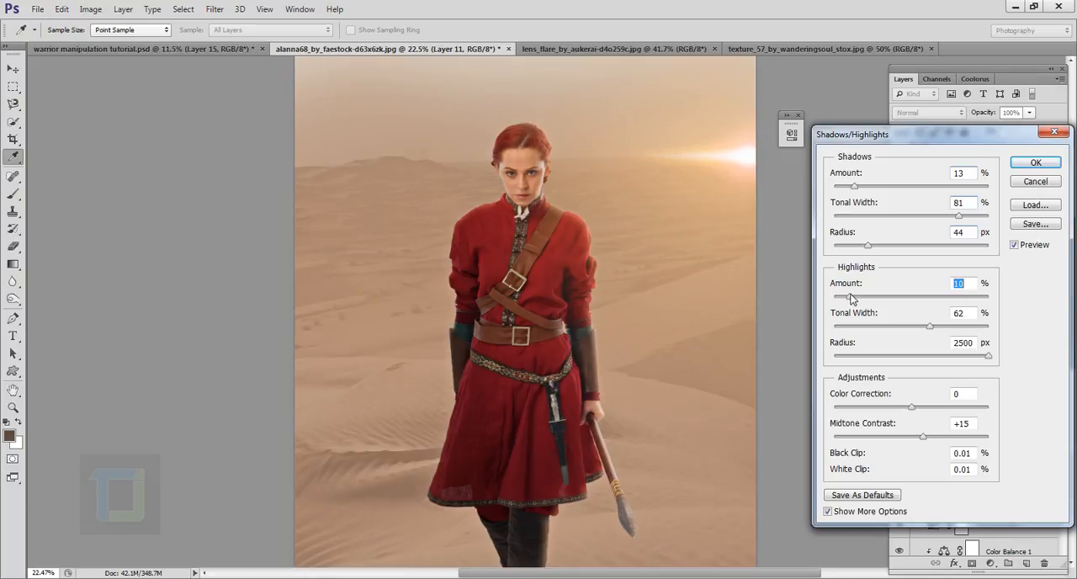
pyautogui.moveTo(595, 384); pyautogui.dragTo(558, 288)
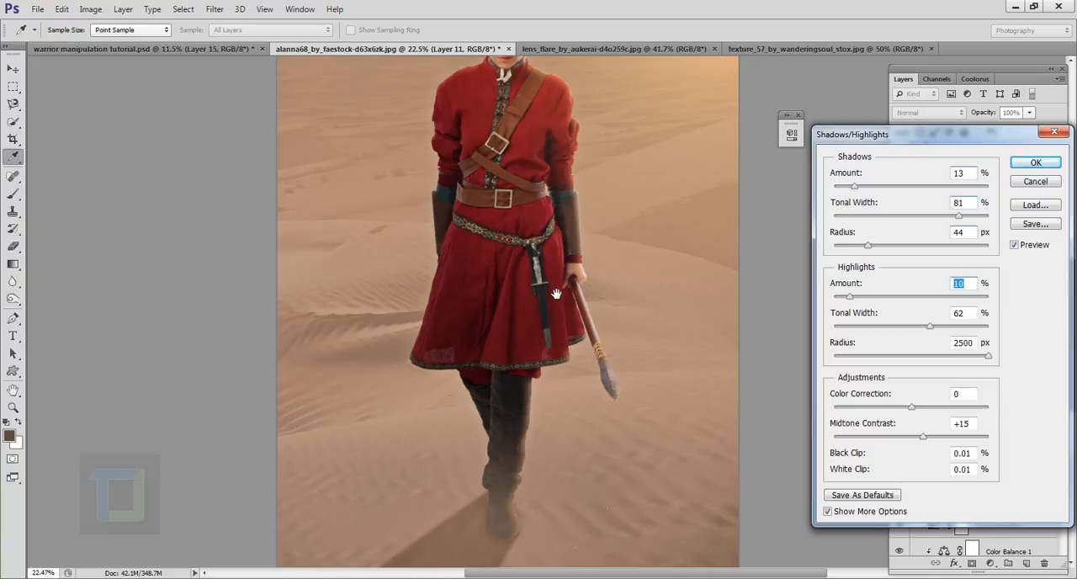
pyautogui.hotkey('ctrl', '-')
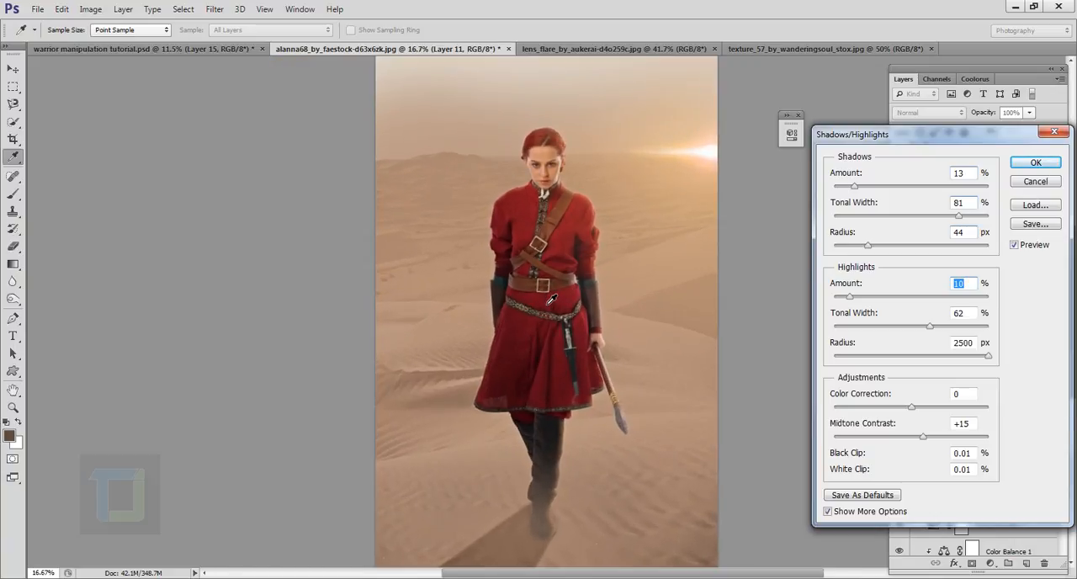
pyautogui.hotkey('ctrl', '-')
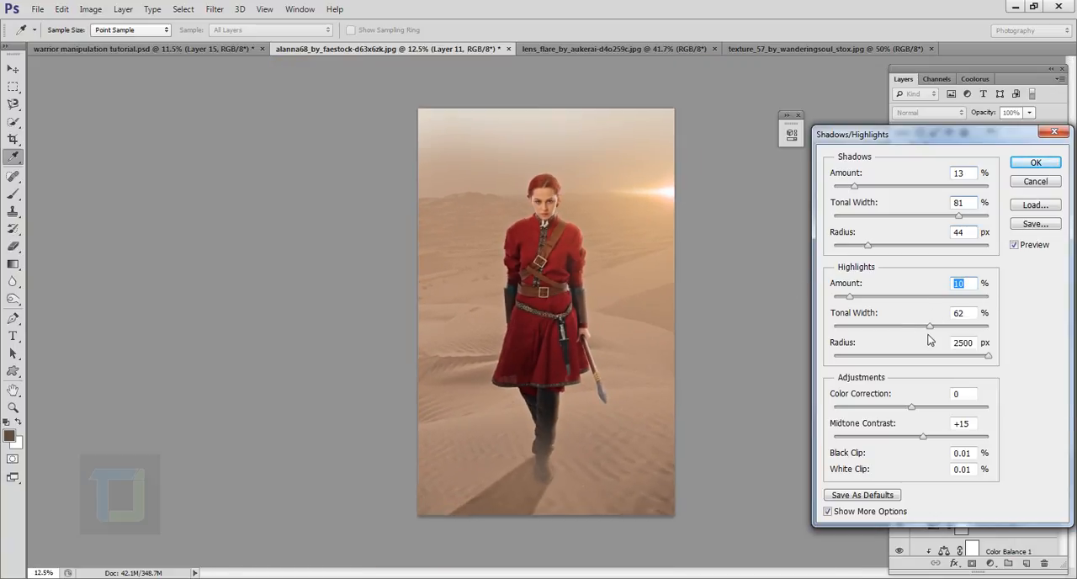
pyautogui.moveTo(929, 326); pyautogui.dragTo(935, 327)
pyautogui.moveTo(931, 329); pyautogui.dragTo(923, 327)
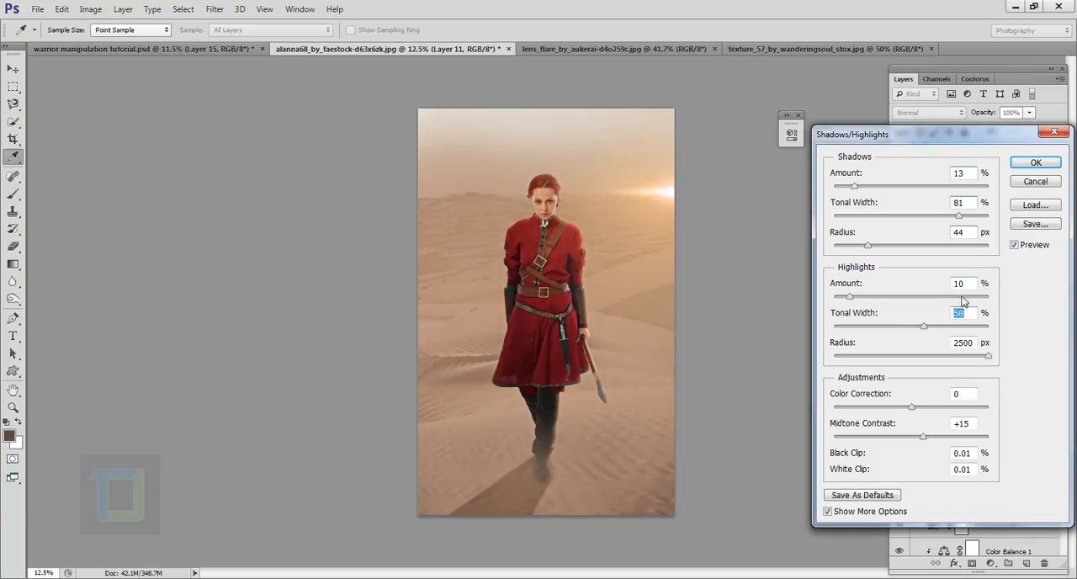
pyautogui.click(1015, 245)
pyautogui.click(1015, 245)
# - Set the midtone contrast to +28 and the Shadows amount to 18% with a tonal width of 66%
pyautogui.moveTo(926, 443); pyautogui.dragTo(935, 442)
pyautogui.moveTo(854, 188); pyautogui.dragTo(857, 192)
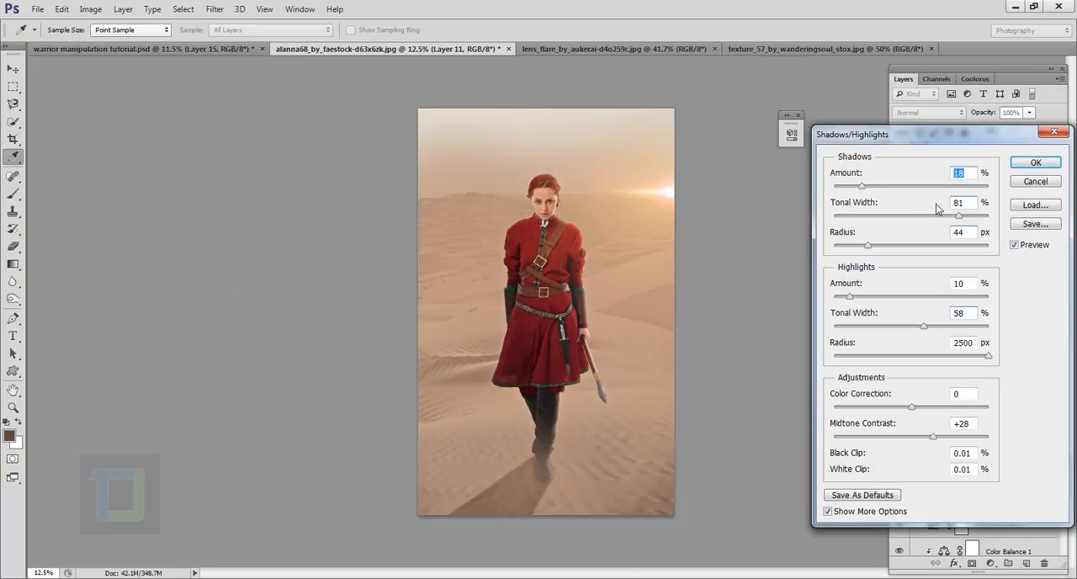
pyautogui.moveTo(958, 221); pyautogui.dragTo(933, 220)
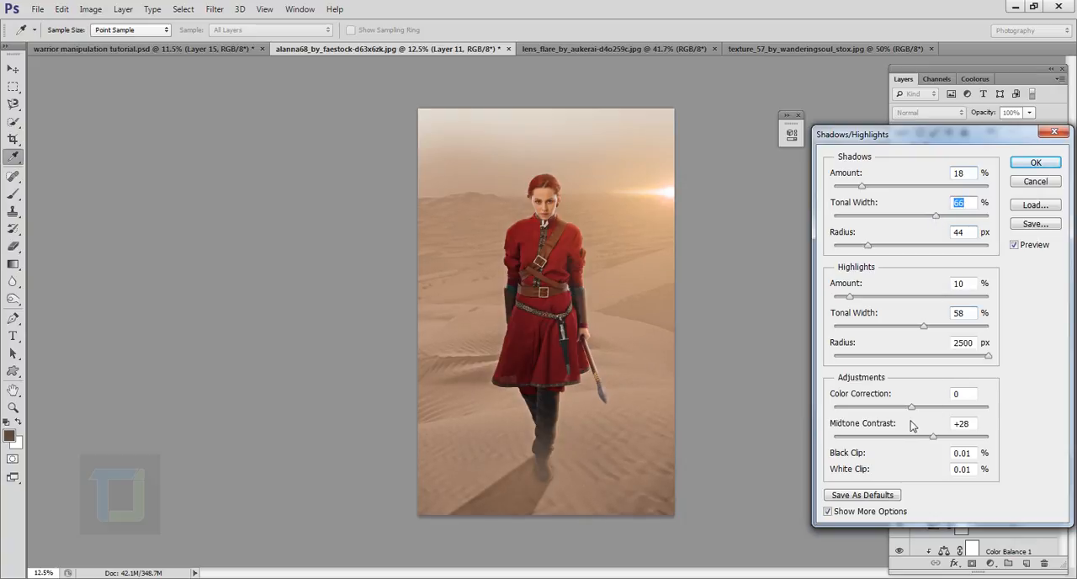
# - Set the color correction to +12, compare the preview and apply the Shadows/Highlights adjustment
pyautogui.moveTo(913, 408)
pyautogui.mouseDown()
pyautogui.moveTo(944, 409)
pyautogui.moveTo(922, 410)
pyautogui.mouseUp()
pyautogui.click(1014, 245)
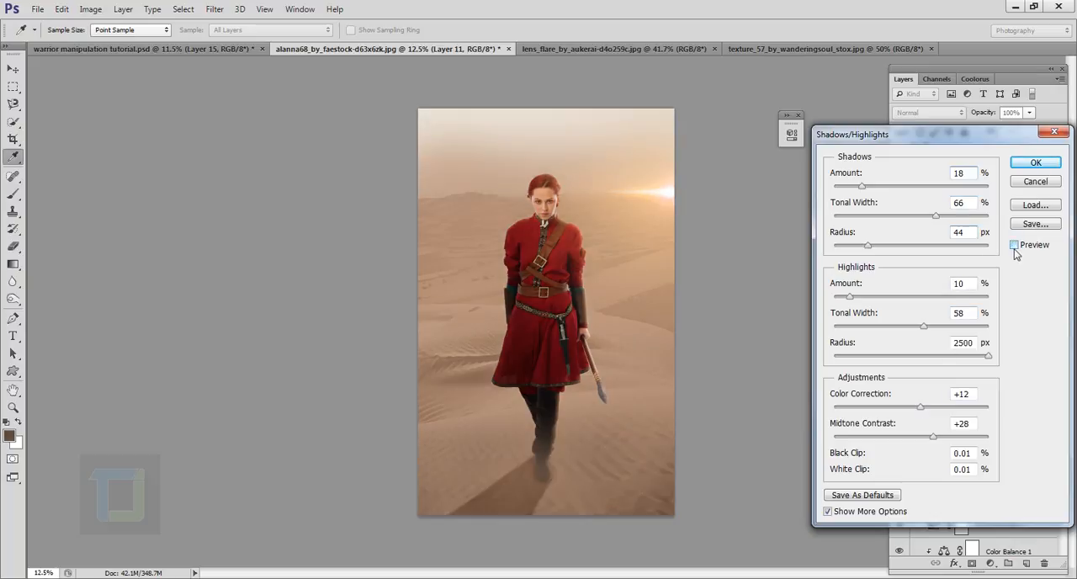
pyautogui.click(1014, 245)
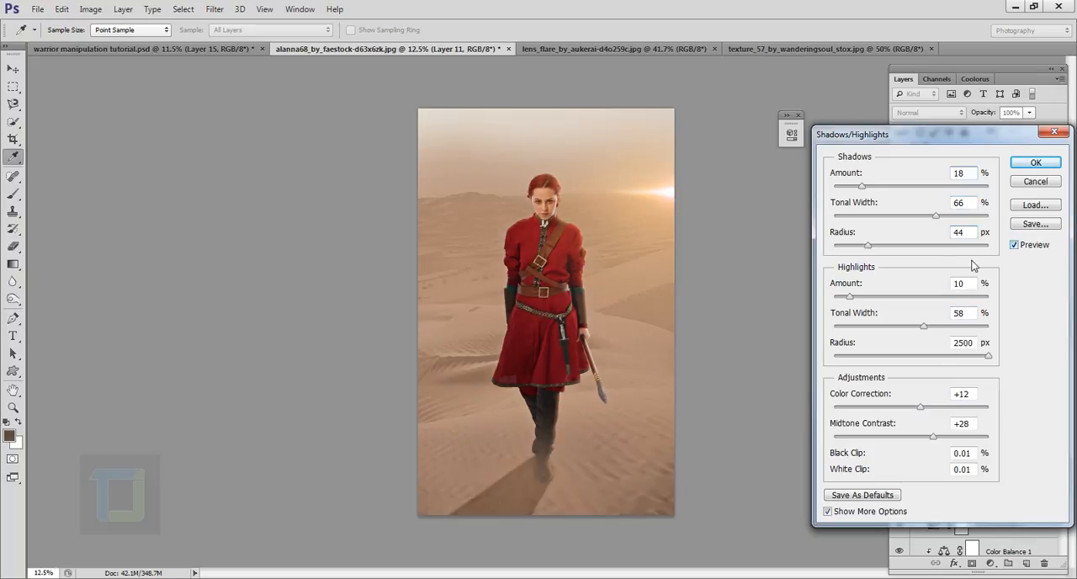
pyautogui.click(1036, 162)
# - Examine the woman's face and upper body up close with the adjusted merged layer shown and hidden
pyautogui.scroll(1, 699, 292)
pyautogui.scroll(10, 547, 228)
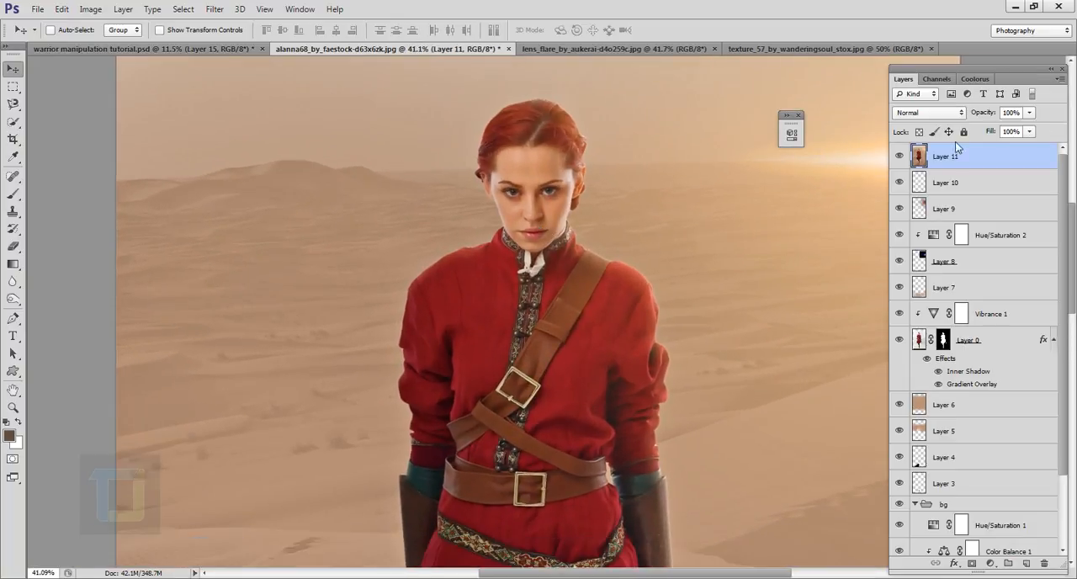
pyautogui.click(905, 156)
pyautogui.click(904, 157)
pyautogui.click(904, 156)
pyautogui.click(901, 157)
pyautogui.scroll(-3, 526, 229)
pyautogui.scroll(3, 557, 182)
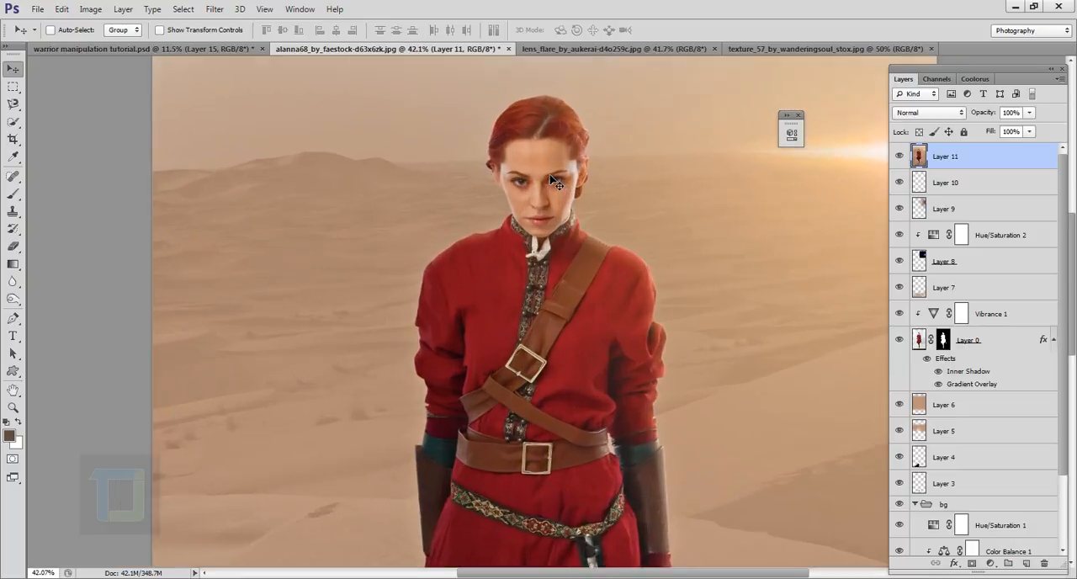
pyautogui.click(900, 156)
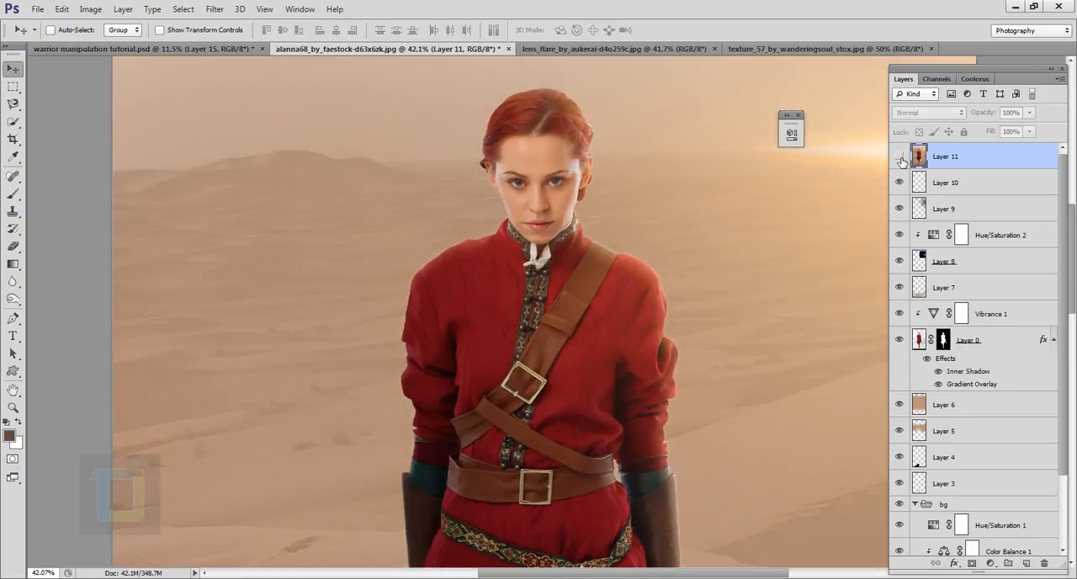
pyautogui.click(901, 156)
pyautogui.click(900, 156)
pyautogui.click(900, 156)
pyautogui.scroll(-3, 709, 287)
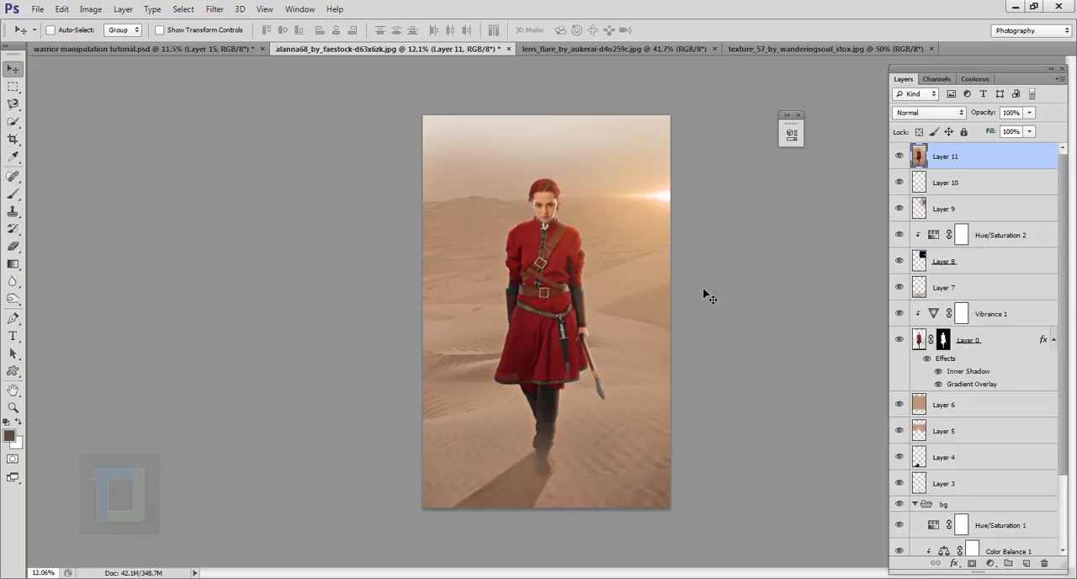
# - Close the lens flare image and return to the warrior composition
pyautogui.click(686, 49)
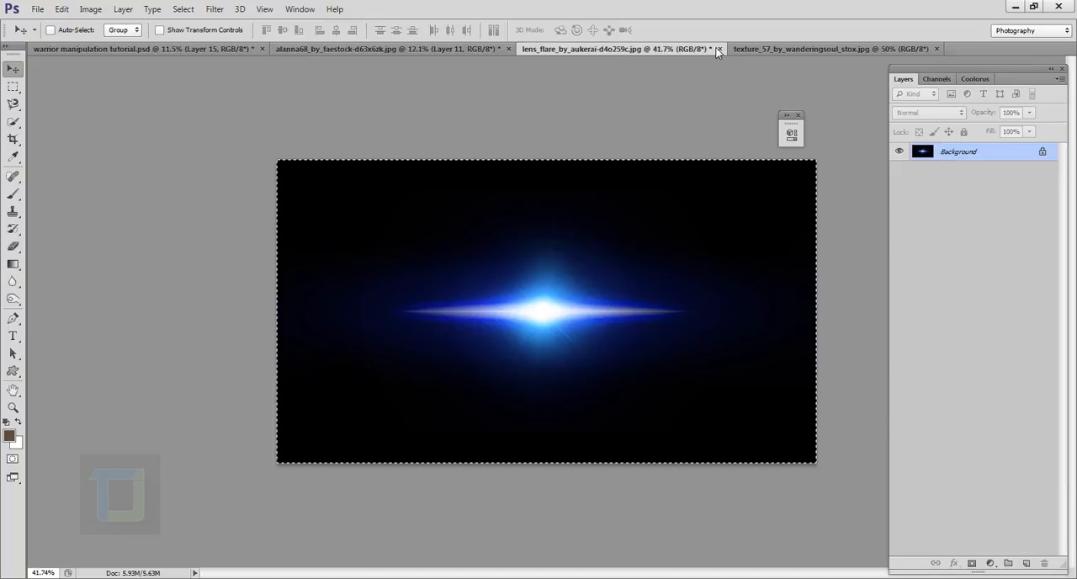
pyautogui.hotkey('ctrl', 'w')
pyautogui.click(540, 228)
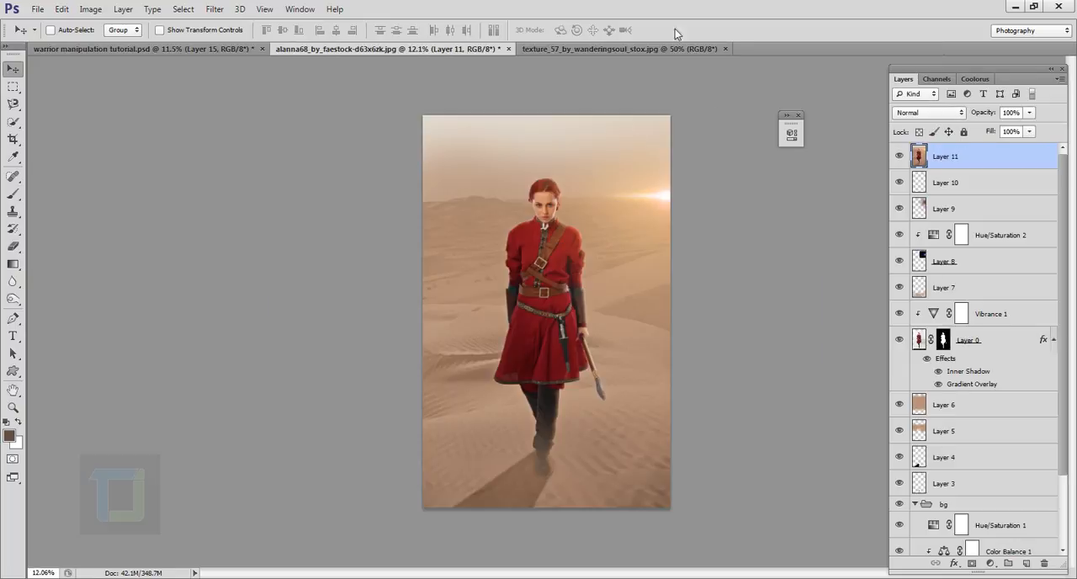
# - Copy the whole texture_57_by_wanderingsoul_stox.jpg image and paste it as a new layer on top of the warrior composition
pyautogui.click(674, 48)
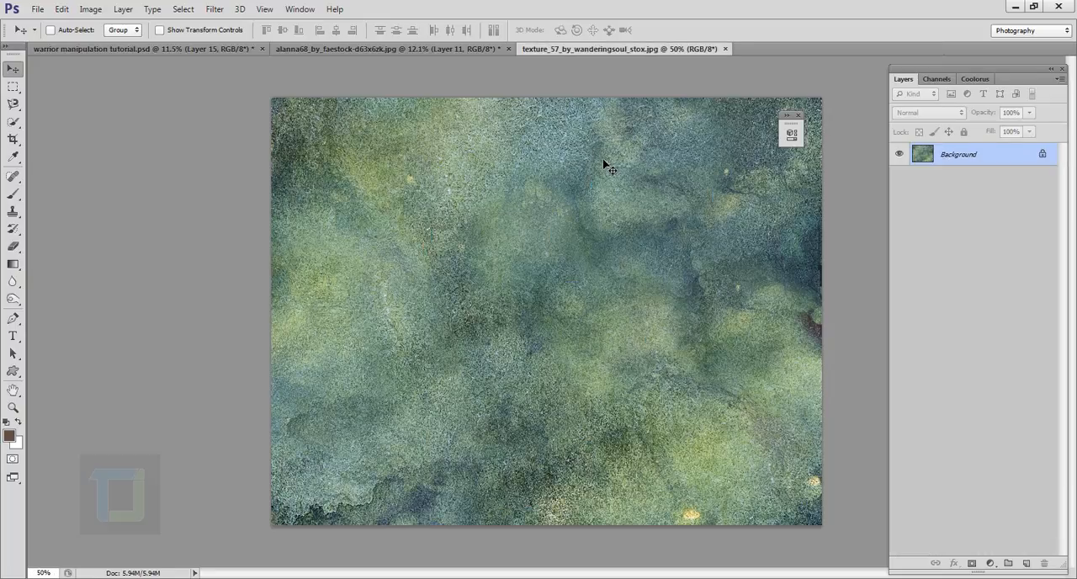
pyautogui.hotkey('ctrl', 'a')
pyautogui.hotkey('ctrl', 'c')
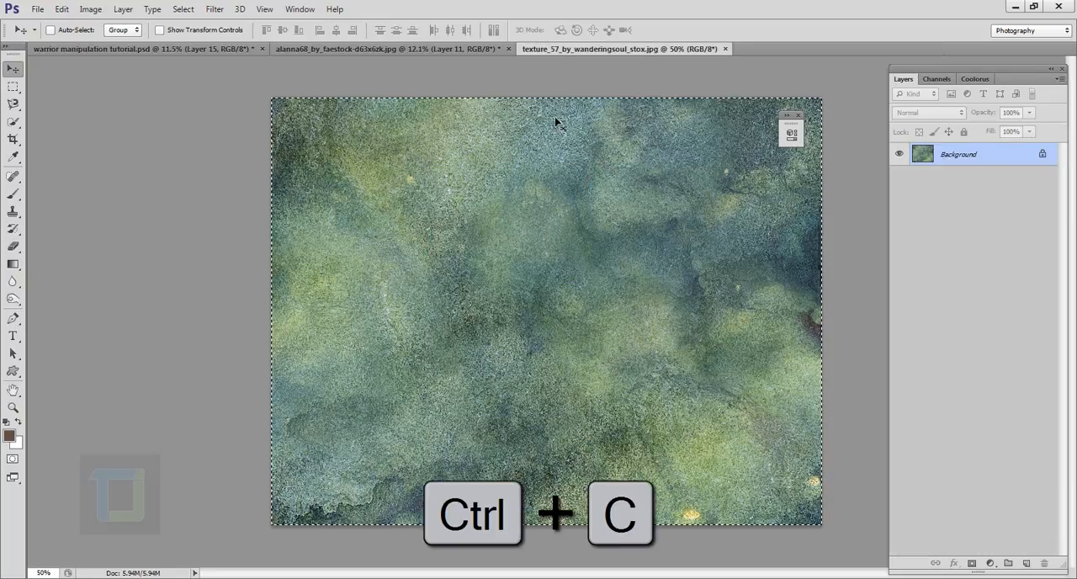
pyautogui.click(431, 49)
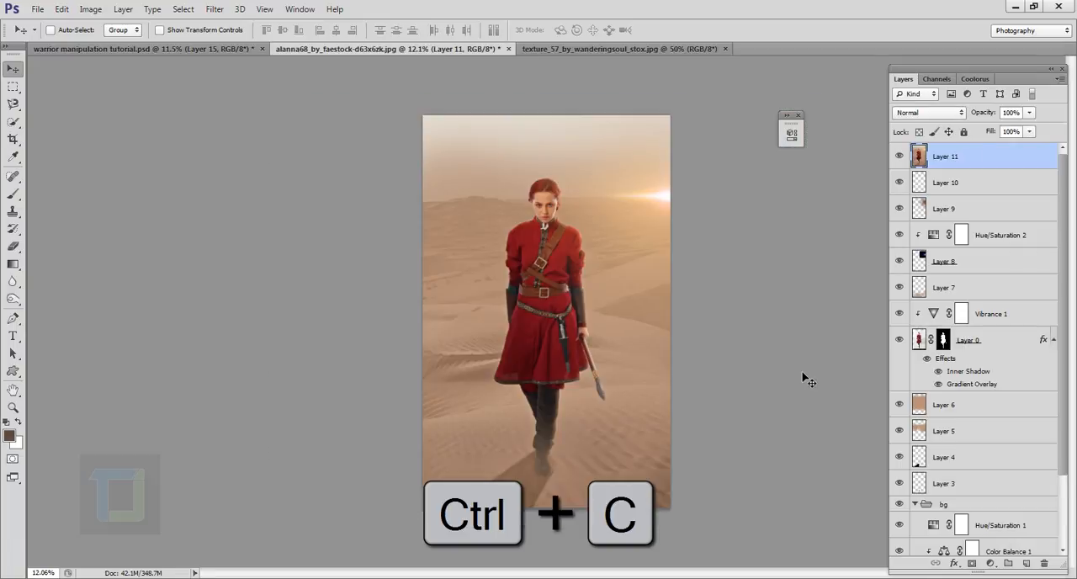
pyautogui.hotkey('ctrl', 'v')
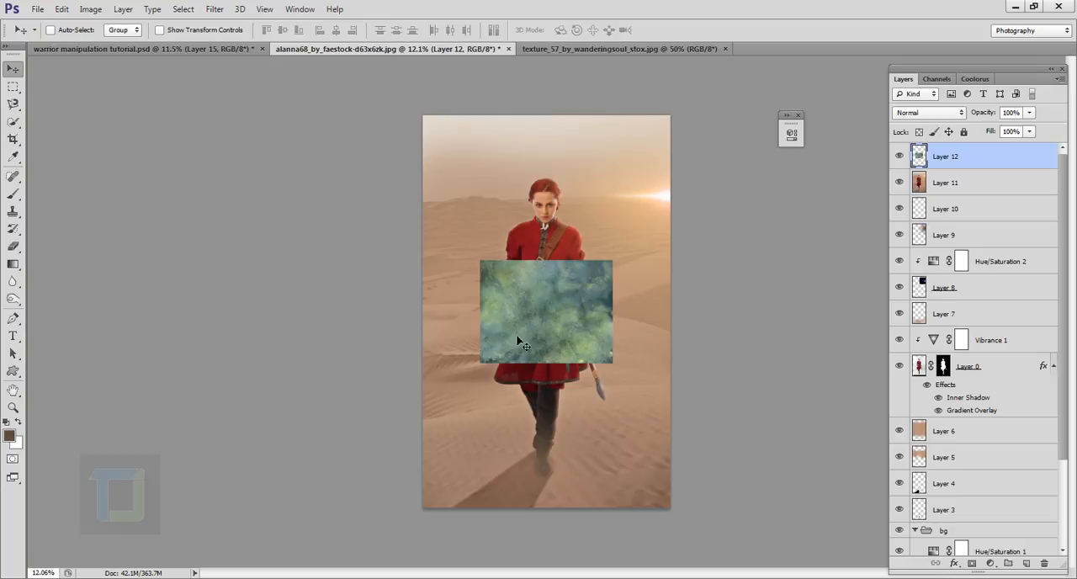
# - Rotate the pasted texture layer 90°, enlarge it to about 302% and position it so it covers the whole canvas
pyautogui.hotkey('ctrl', 't')
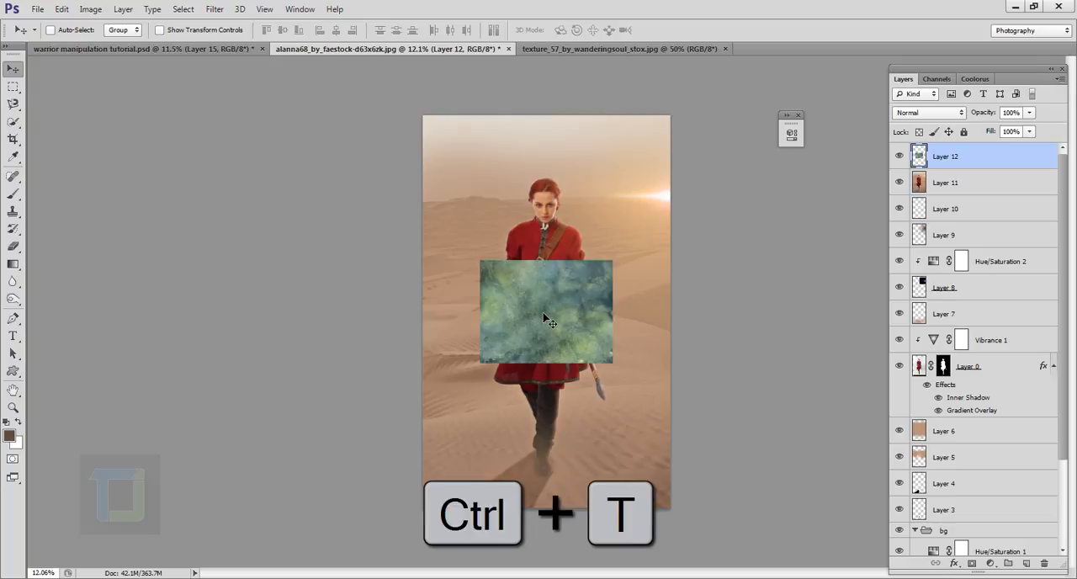
pyautogui.moveTo(619, 263); pyautogui.dragTo(781, 129)
pyautogui.moveTo(805, 376); pyautogui.dragTo(475, 500)
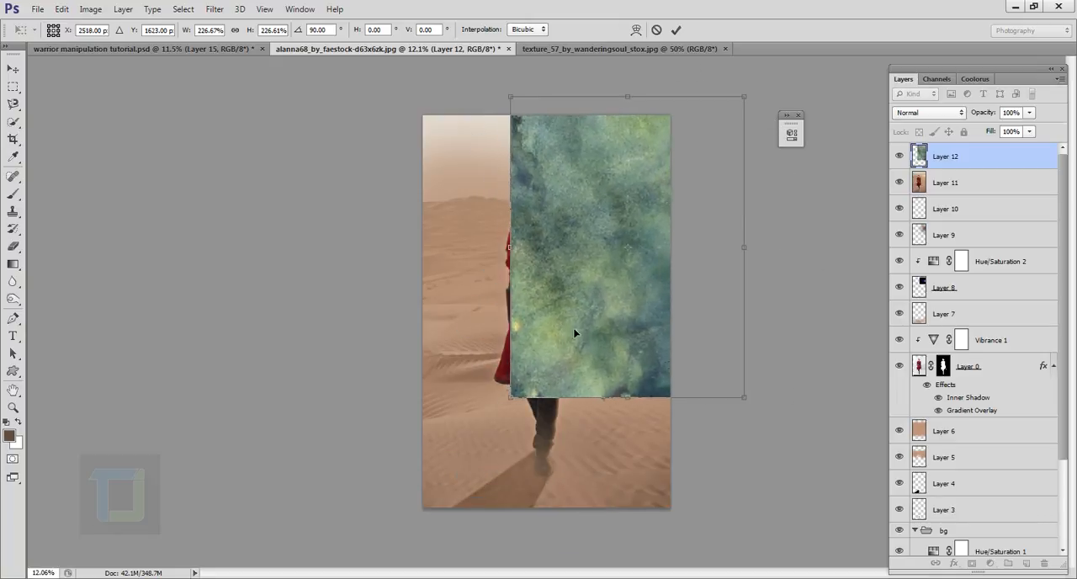
pyautogui.moveTo(574, 334); pyautogui.dragTo(499, 334)
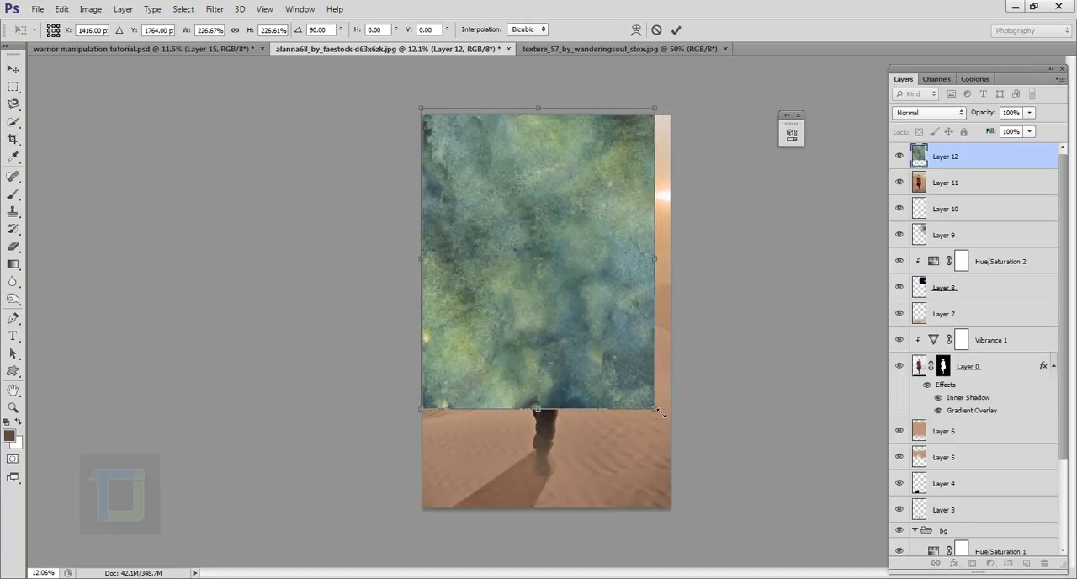
pyautogui.moveTo(661, 412); pyautogui.dragTo(715, 484)
pyautogui.moveTo(639, 393); pyautogui.dragTo(630, 416)
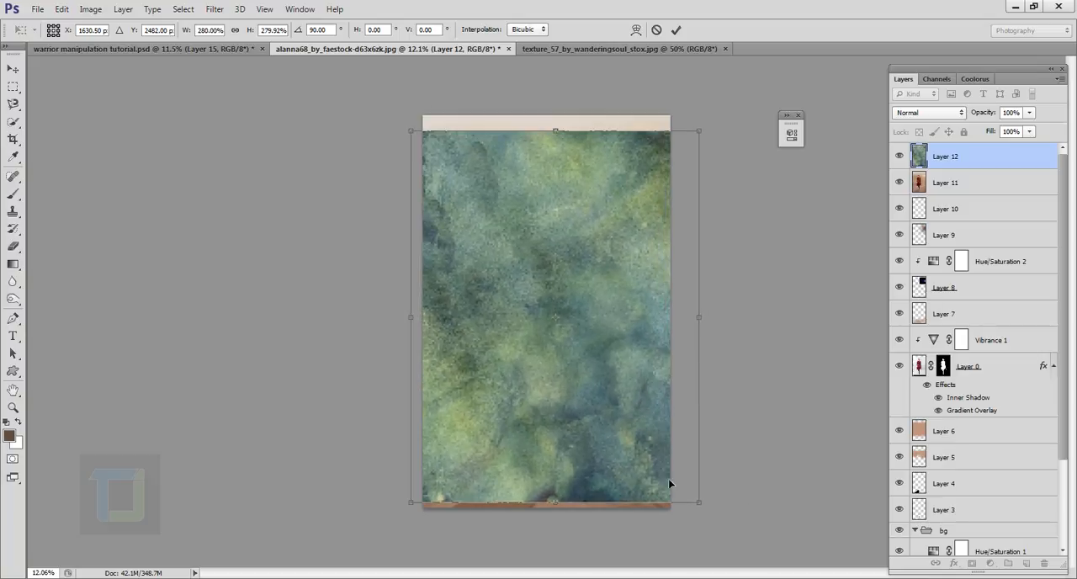
pyautogui.moveTo(705, 512); pyautogui.dragTo(735, 531)
pyautogui.moveTo(704, 491); pyautogui.dragTo(685, 471)
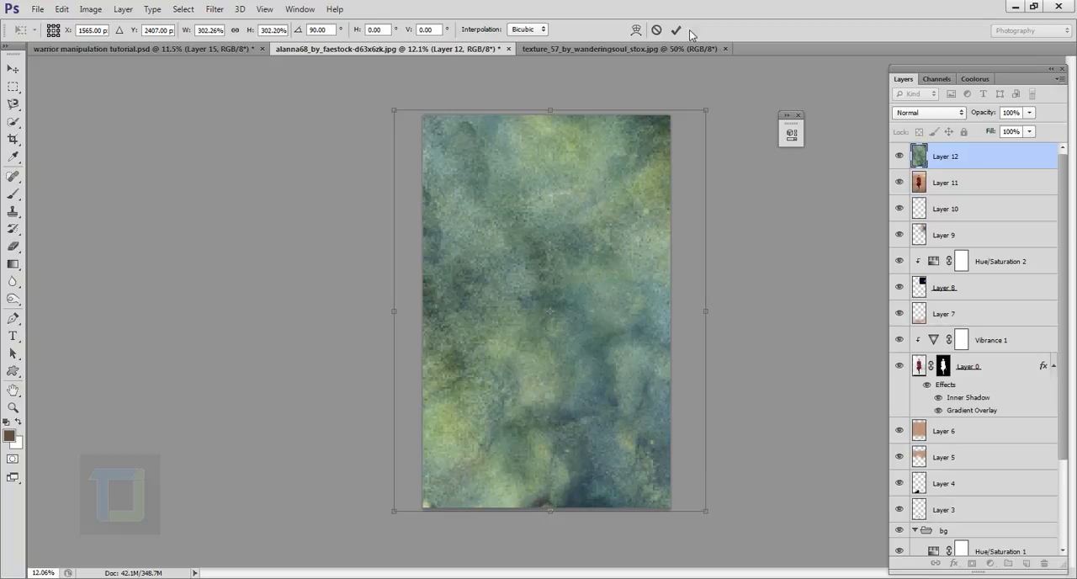
pyautogui.click(675, 31)
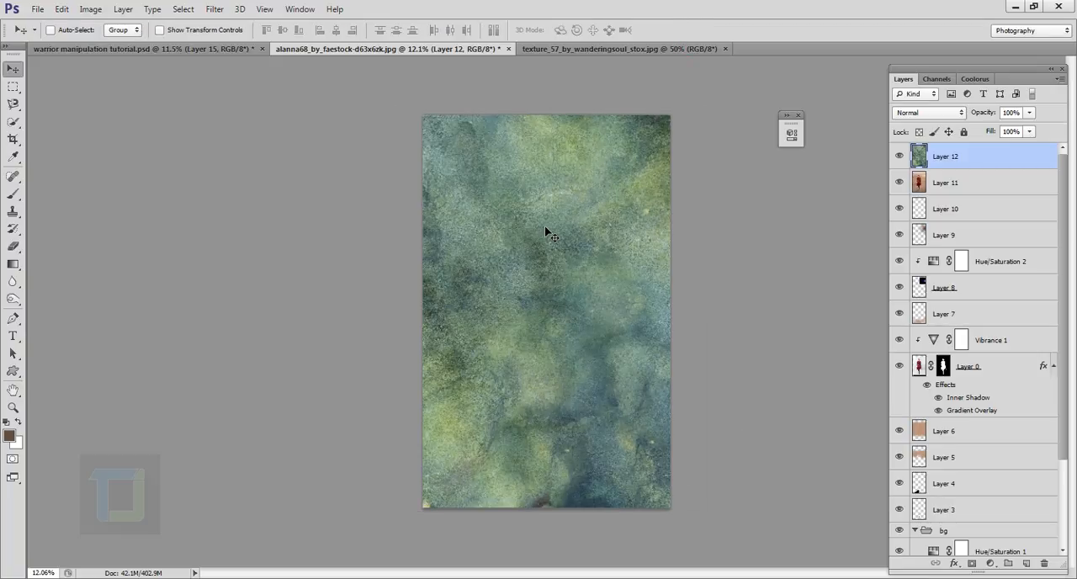
# - Desaturate the texture layer that covers the warrior composition
pyautogui.click(90, 9)
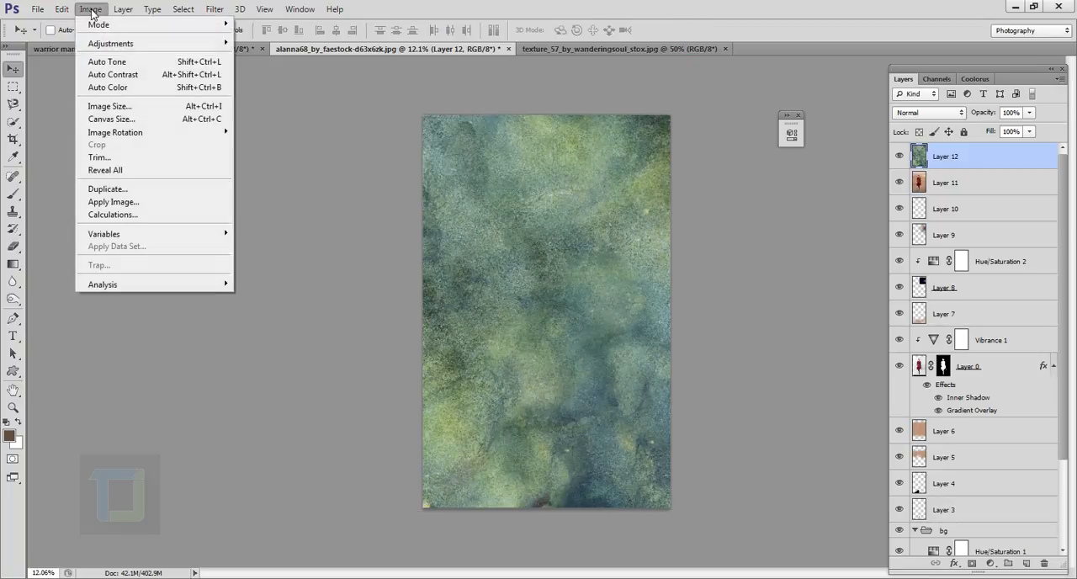
pyautogui.moveTo(101, 44)
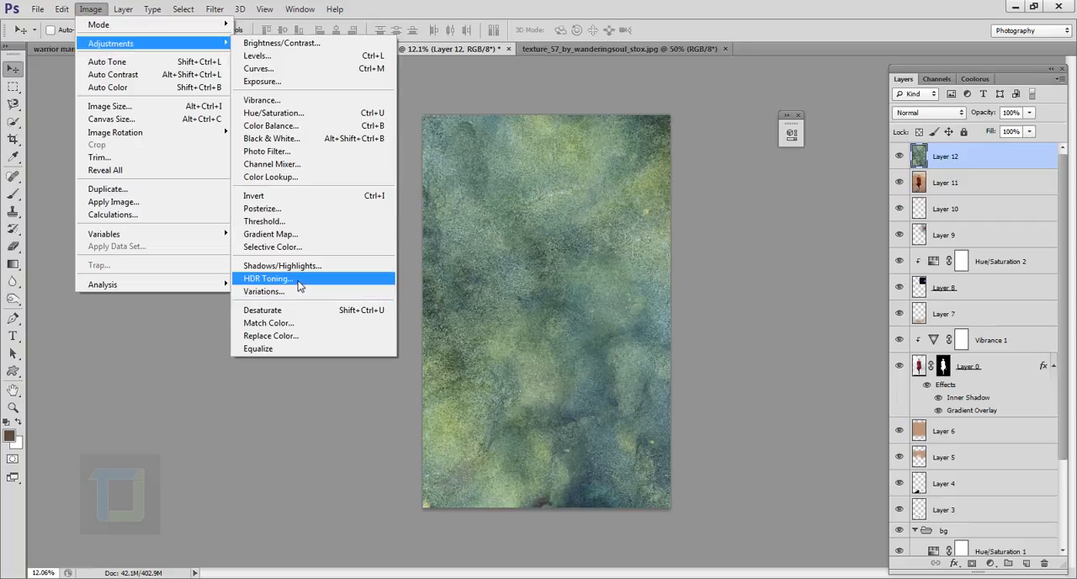
pyautogui.click(294, 309)
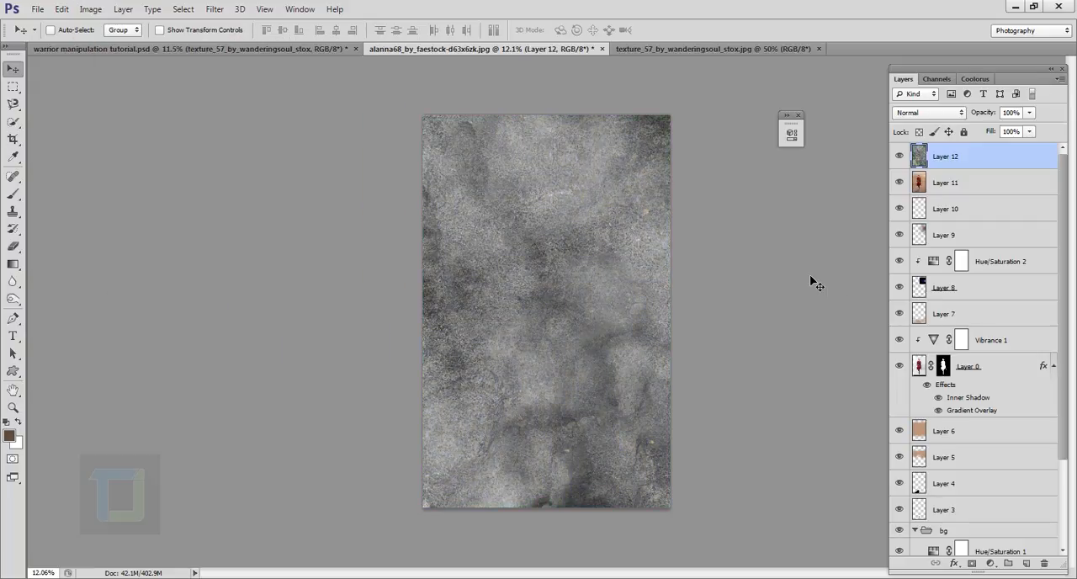
# - Set the texture layer's blend mode to Soft Light and its opacity to 44%
pyautogui.click(911, 114)
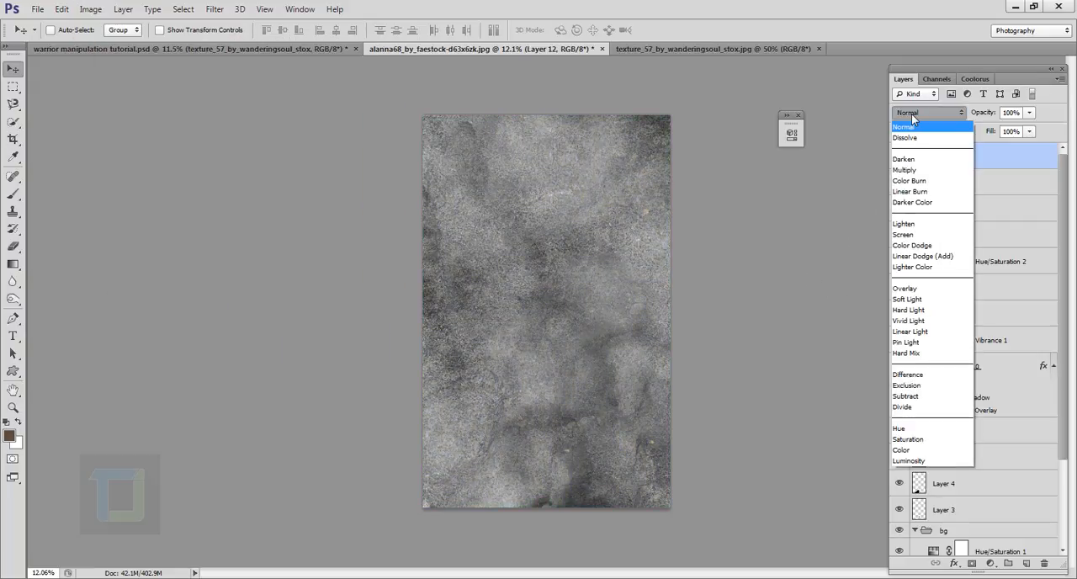
pyautogui.click(905, 299)
pyautogui.click(1029, 112)
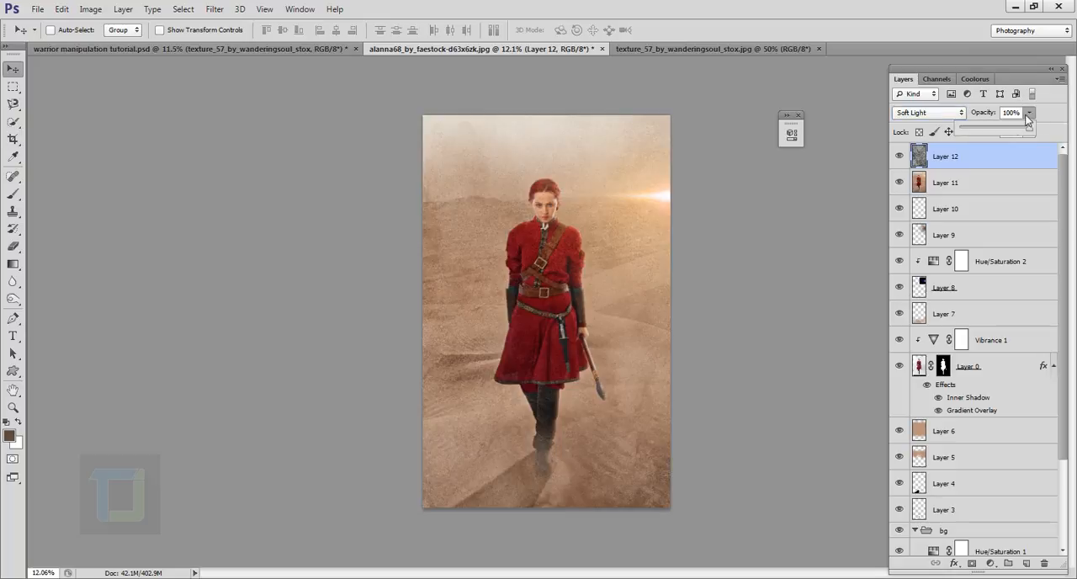
pyautogui.moveTo(1030, 128); pyautogui.dragTo(992, 132)
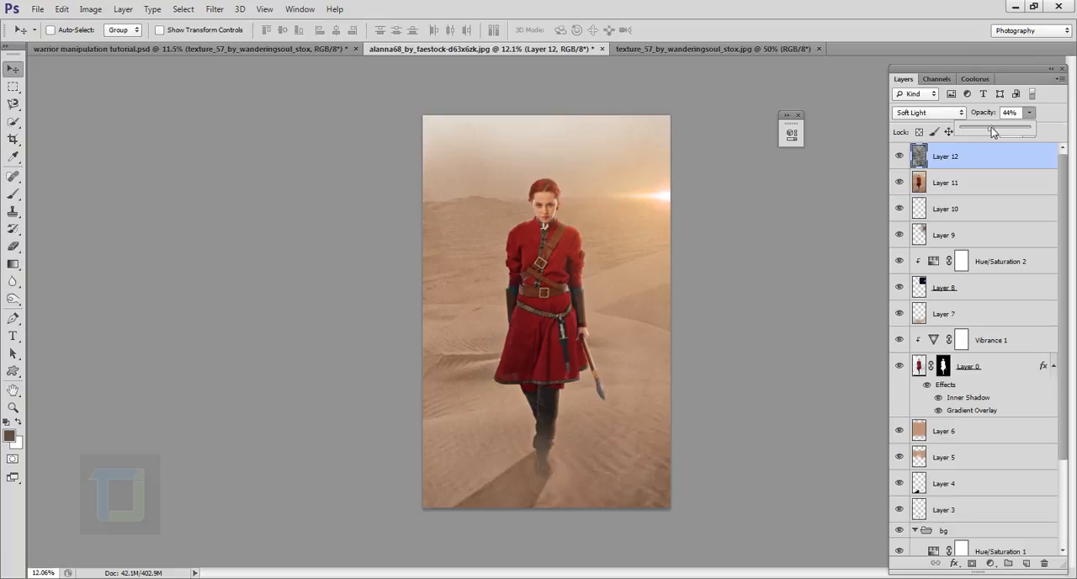
# - Apply a Levels adjustment to the texture layer with the midtone input at 1.38, comparing the preview before accepting
pyautogui.scroll(2, 532, 223)
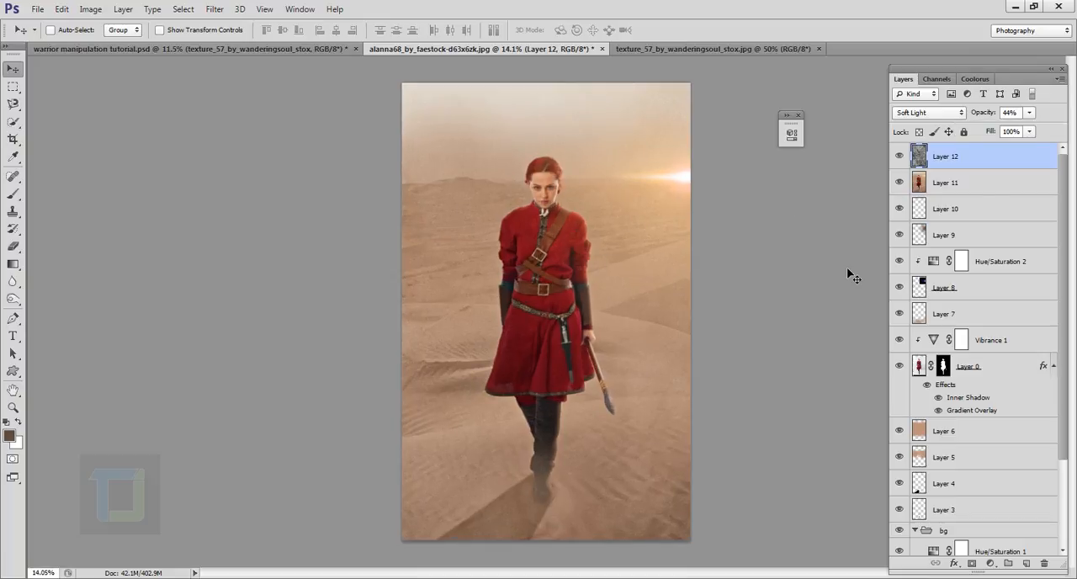
pyautogui.click(88, 9)
pyautogui.moveTo(110, 43)
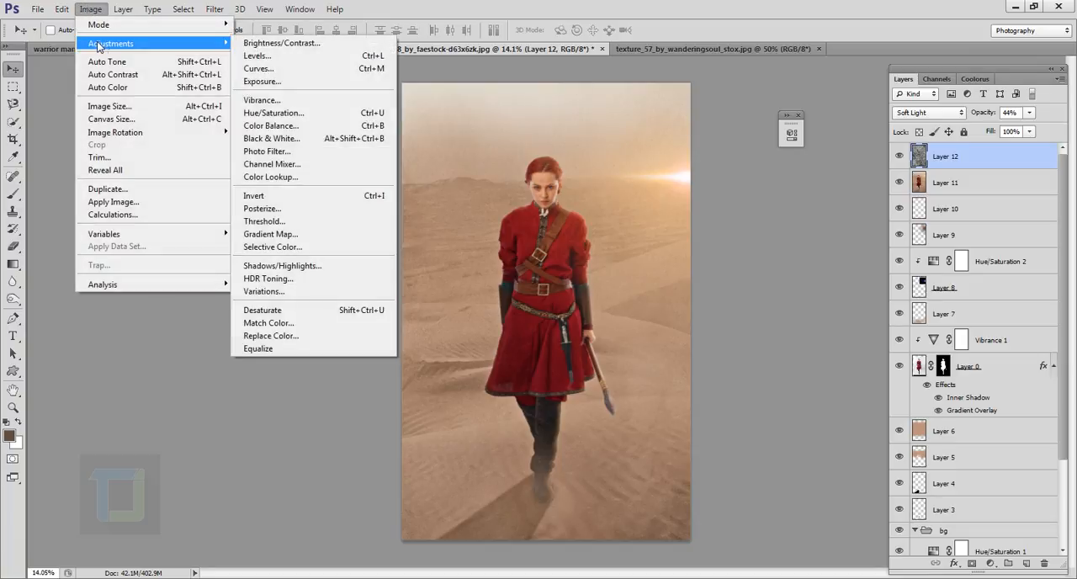
pyautogui.click(321, 56)
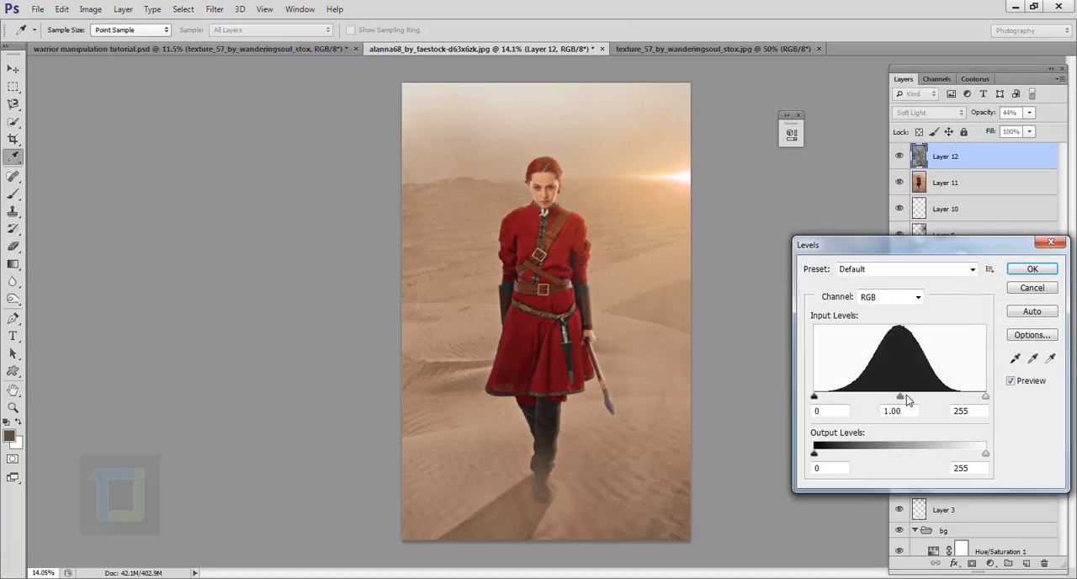
pyautogui.moveTo(903, 401); pyautogui.dragTo(880, 398)
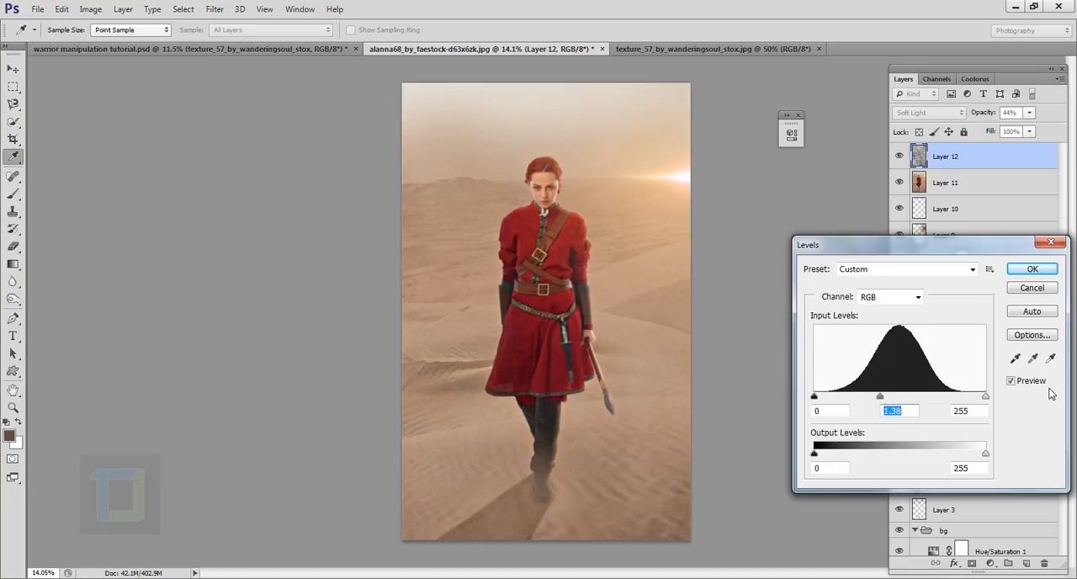
pyautogui.click(1012, 383)
pyautogui.click(1012, 383)
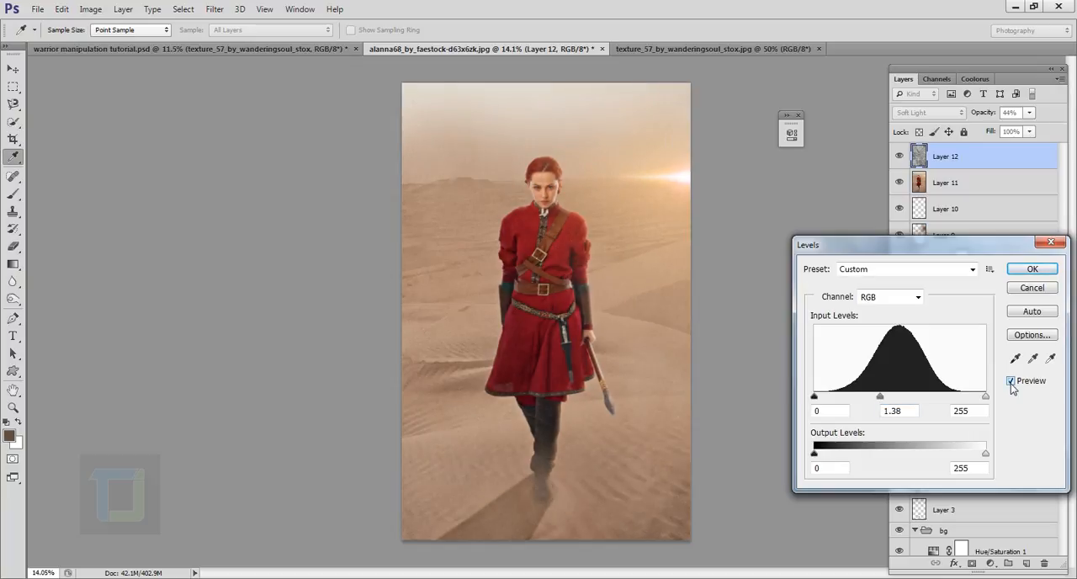
pyautogui.click(1035, 270)
# - Add a layer mask to the texture layer and paint it black over the woman with a 1500-pixel soft brush
pyautogui.scroll(3, 530, 166)
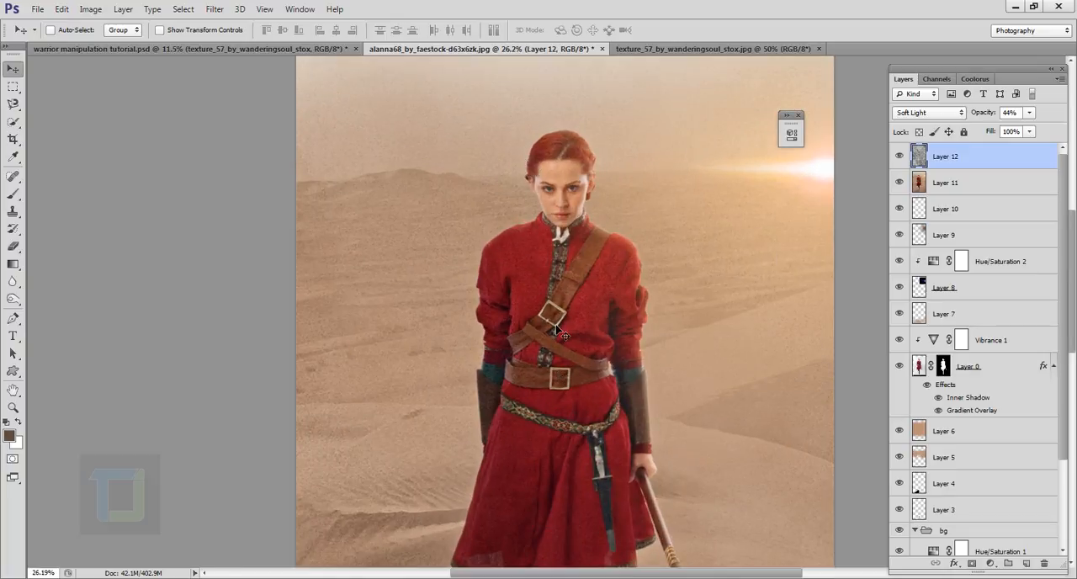
pyautogui.scroll(-3, 564, 335)
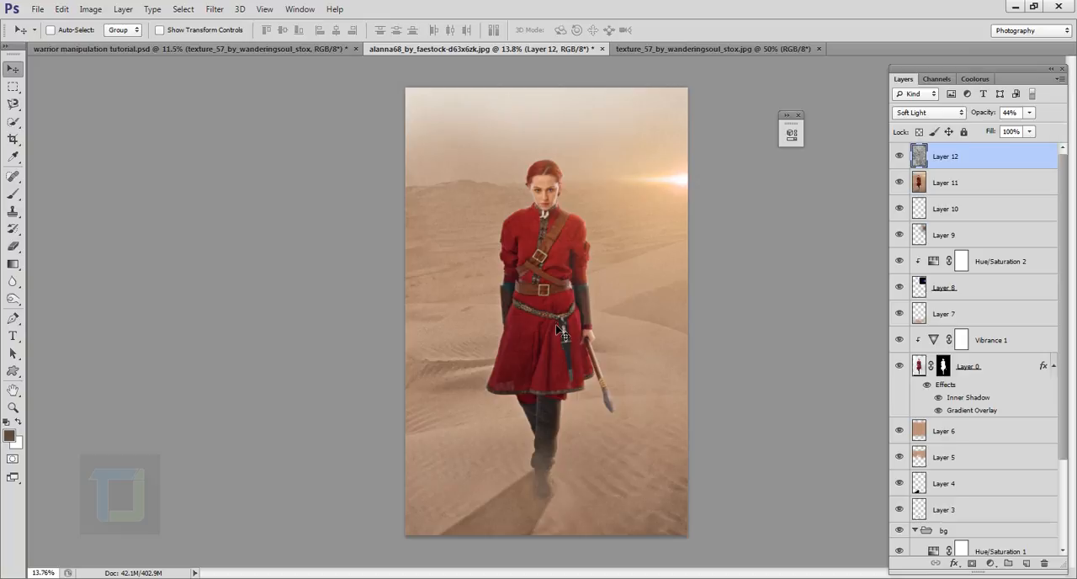
pyautogui.click(976, 563)
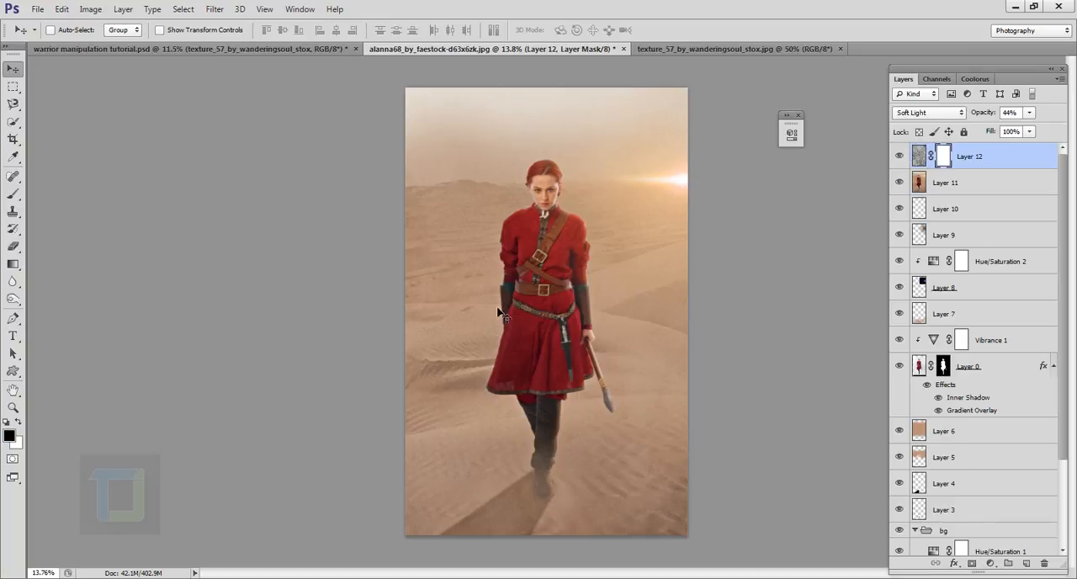
pyautogui.click(14, 196)
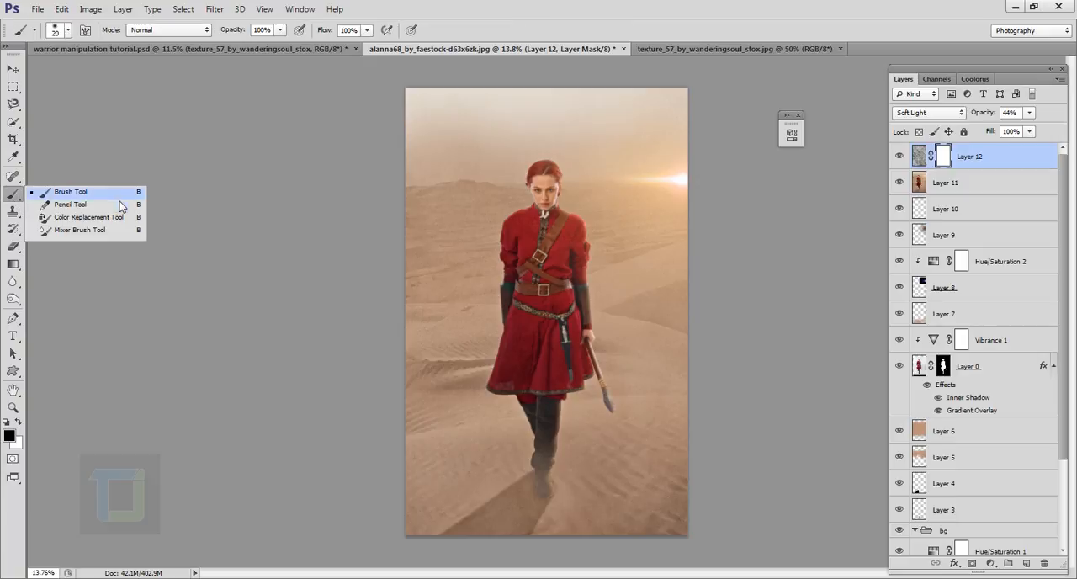
pyautogui.click(111, 196)
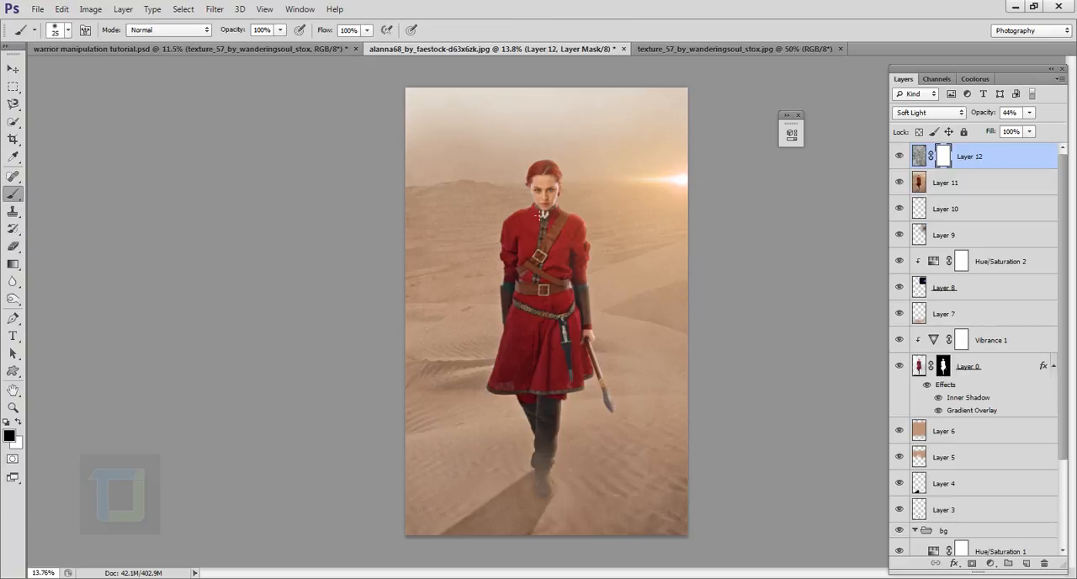
pyautogui.press(']')
pyautogui.press(']')
pyautogui.press(']')
pyautogui.press(']')
pyautogui.press(']')
pyautogui.press(']')
pyautogui.press(']')
pyautogui.press(']')
pyautogui.press(']')
pyautogui.press(']')
pyautogui.press(']')
pyautogui.press(']')
pyautogui.press(']')
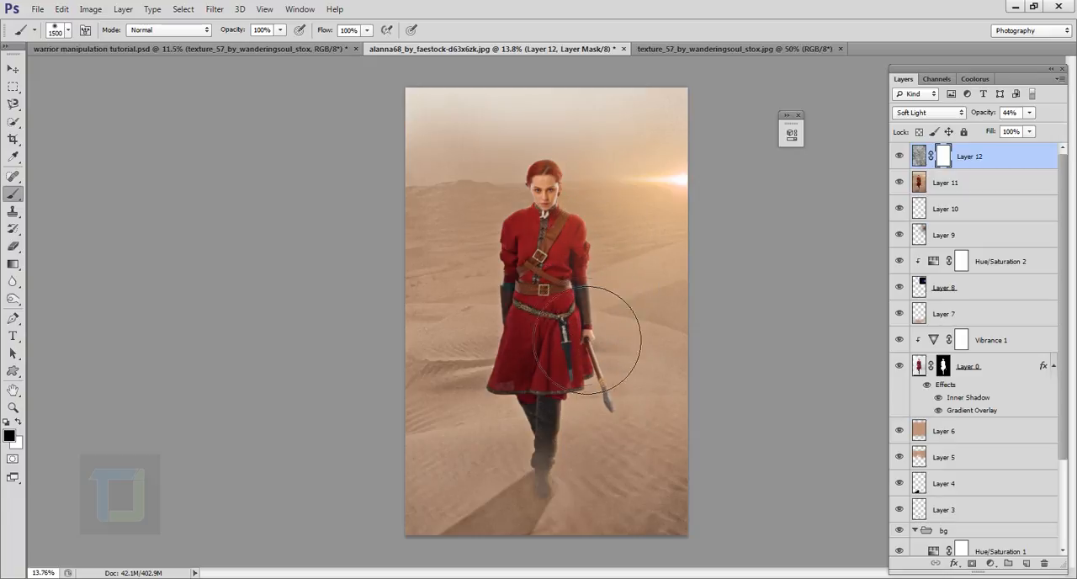
pyautogui.click(606, 376)
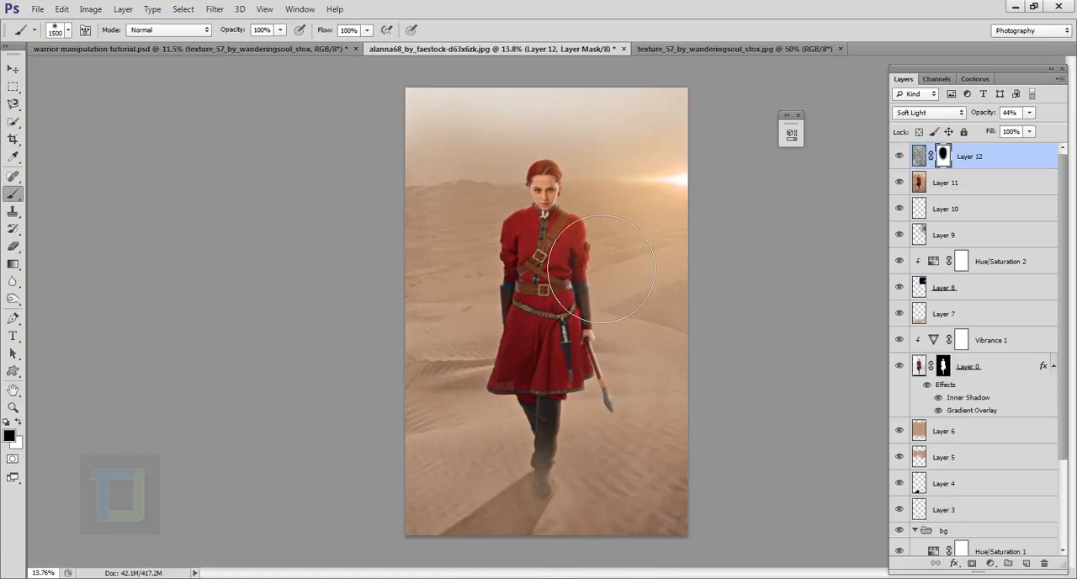
# - Refine the texture mask around the woman, switching between black and white paint, and lower the layer's opacity to 28%
pyautogui.scroll(3, 546, 232)
pyautogui.scroll(2, 539, 463)
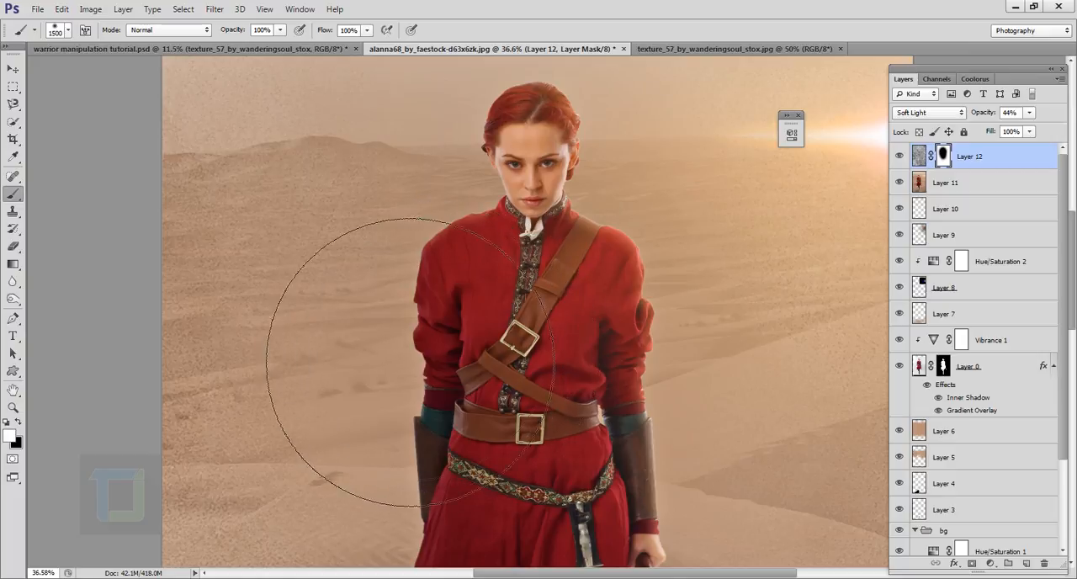
pyautogui.press('x')
pyautogui.scroll(-3, 409, 346)
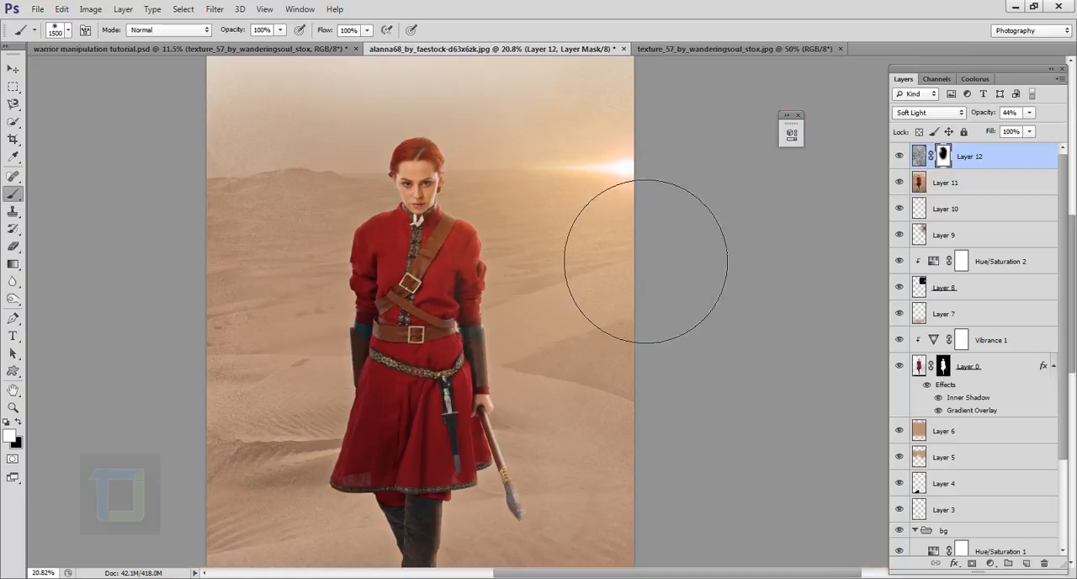
pyautogui.press('x')
pyautogui.press('x')
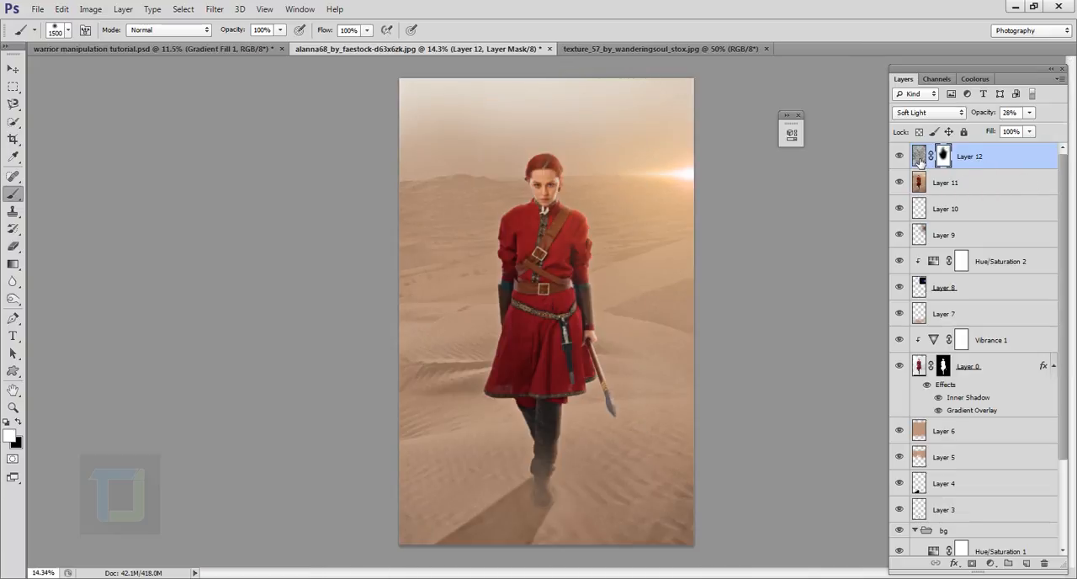
# - Set the foreground color to black (000000) with the texture layer's image active instead of its mask
pyautogui.click(9, 435)
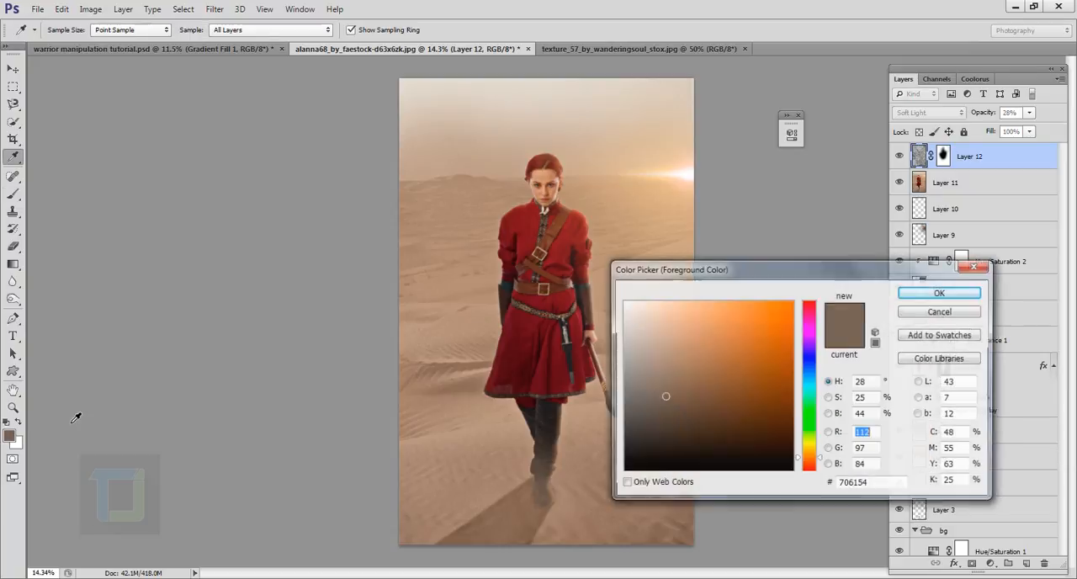
pyautogui.moveTo(687, 464); pyautogui.dragTo(623, 470)
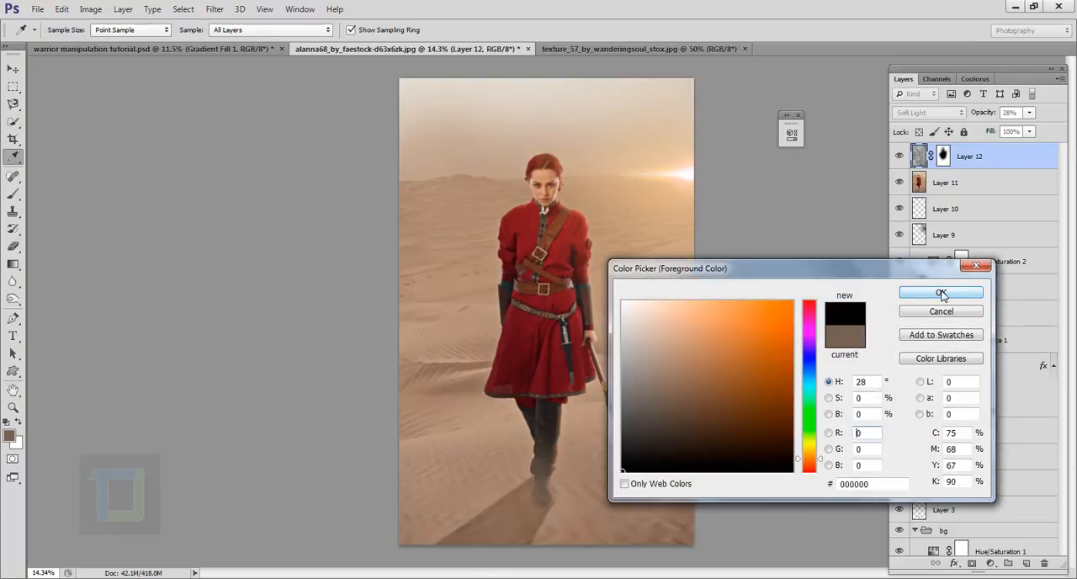
pyautogui.click(941, 294)
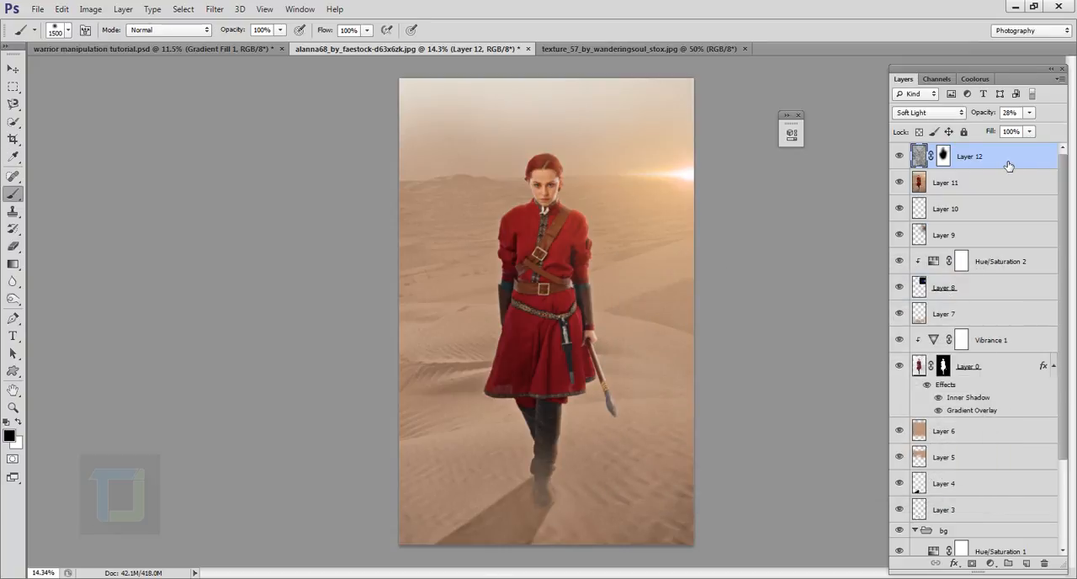
# - Add a Gradient Fill layer above the texture layer with a black-to-transparent gradient
pyautogui.click(991, 563)
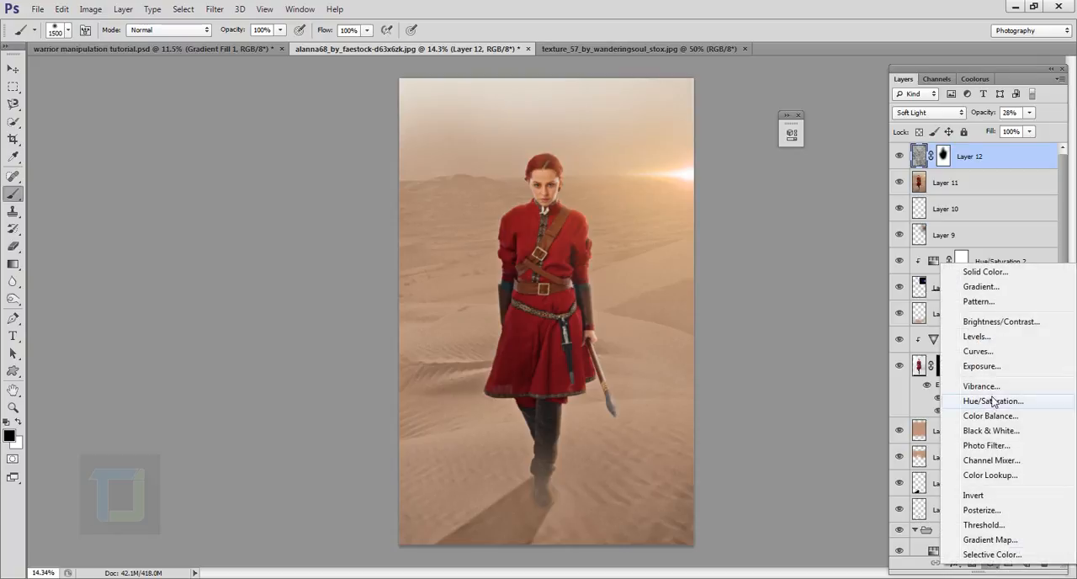
pyautogui.click(988, 289)
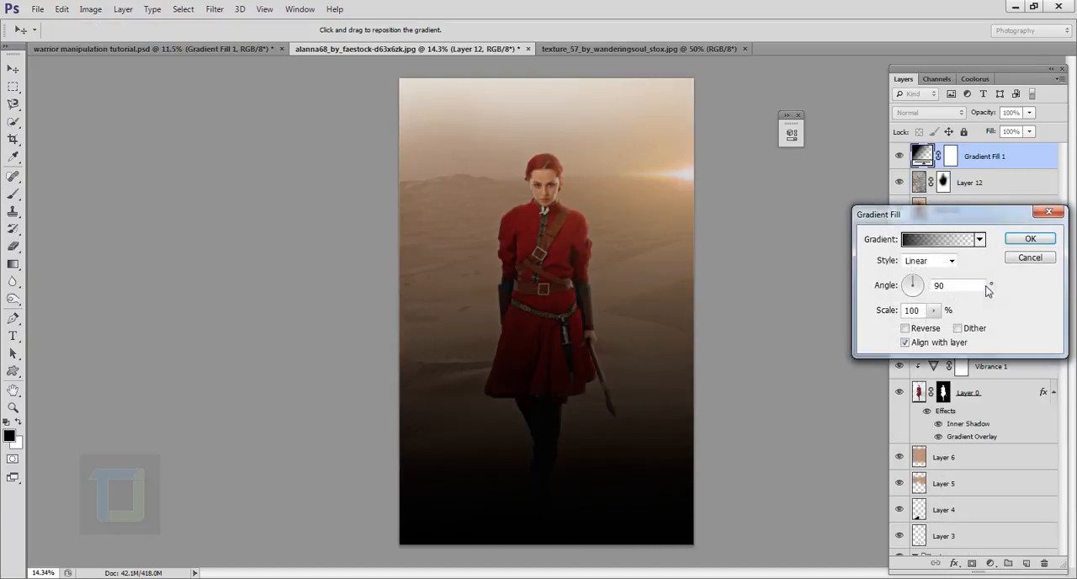
pyautogui.click(926, 240)
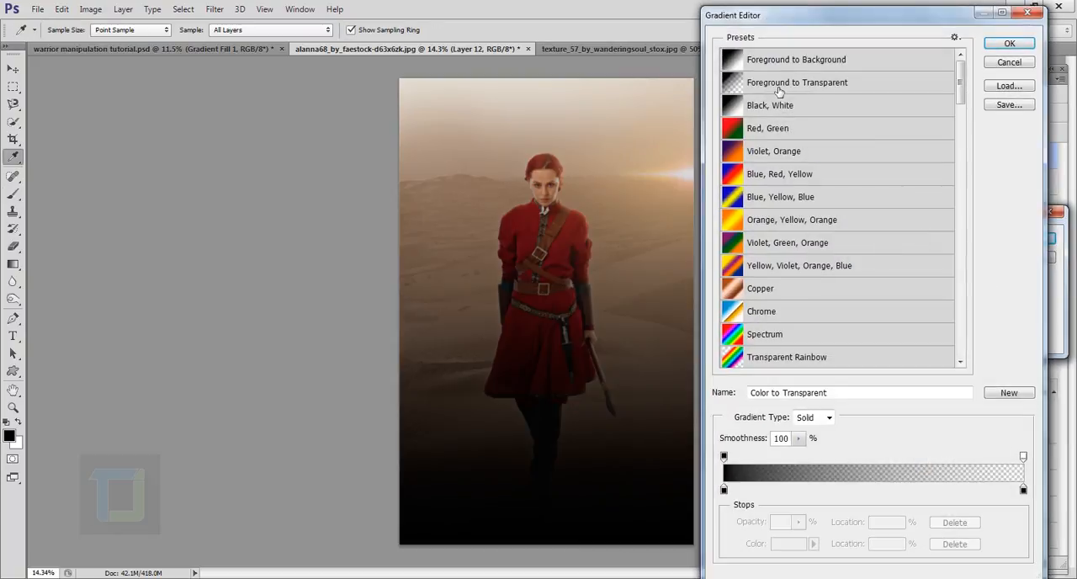
pyautogui.click(1008, 45)
# - Make the gradient fill Radial and reversed, with its scale at 228%, and accept it
pyautogui.click(927, 261)
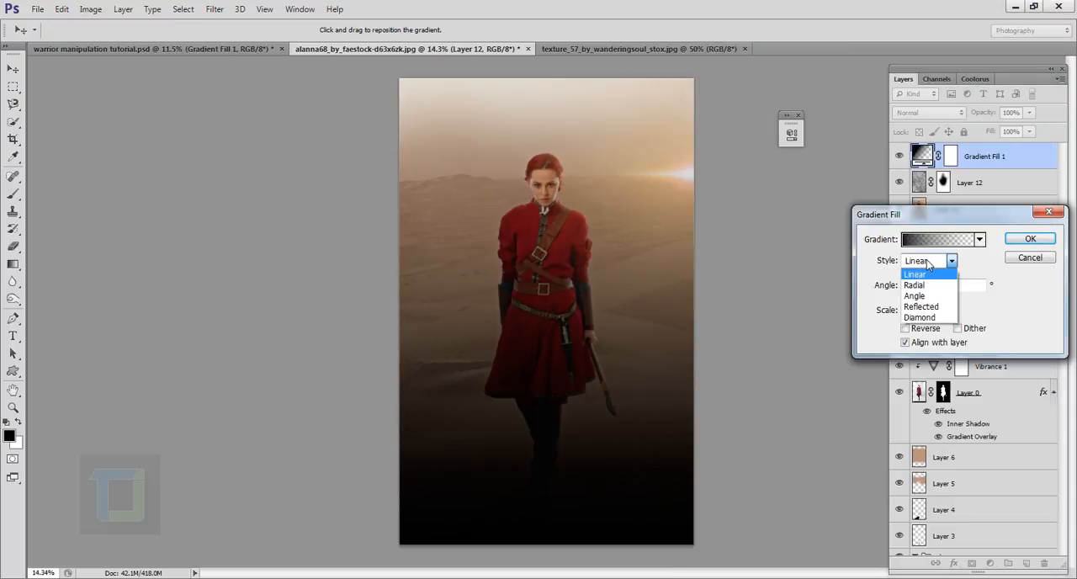
pyautogui.click(936, 289)
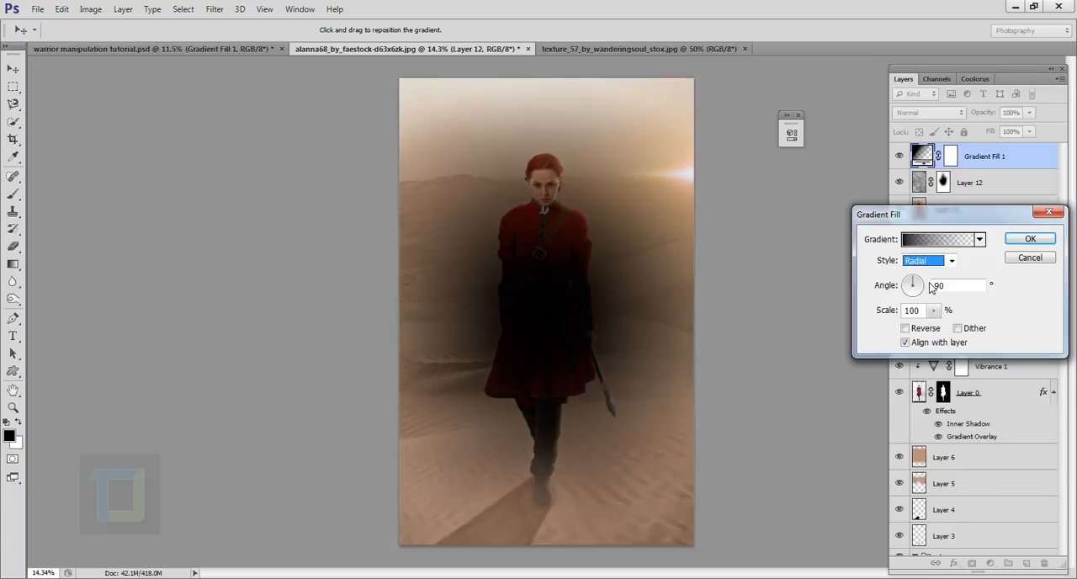
pyautogui.click(905, 328)
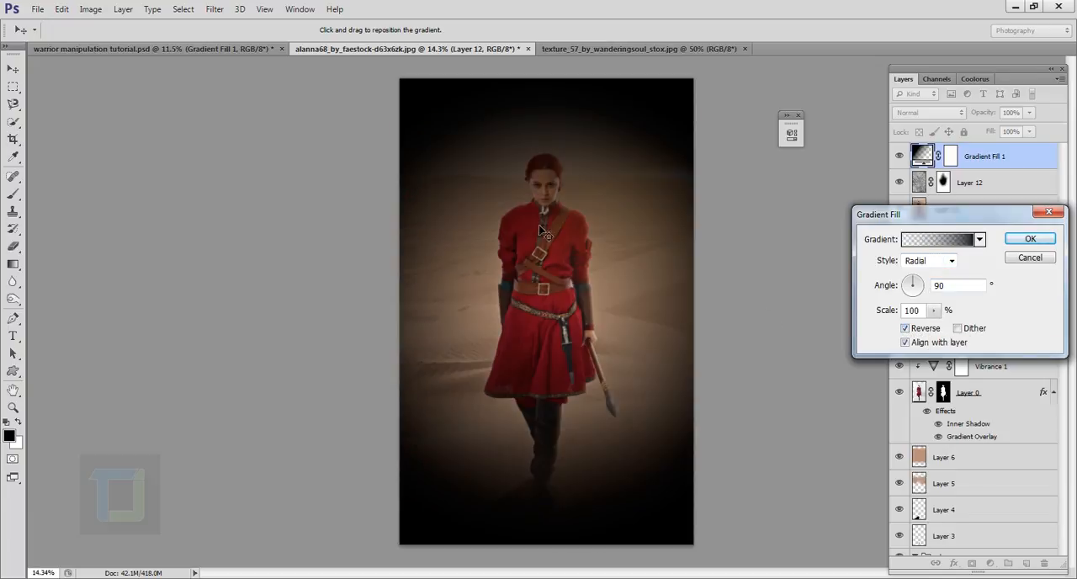
pyautogui.click(933, 310)
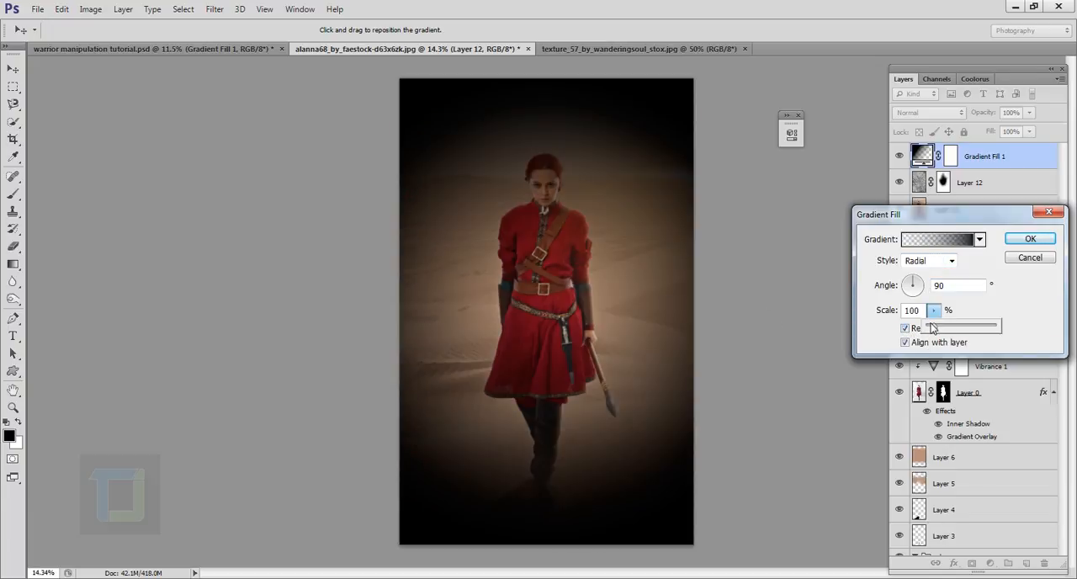
pyautogui.moveTo(931, 328); pyautogui.dragTo(943, 328)
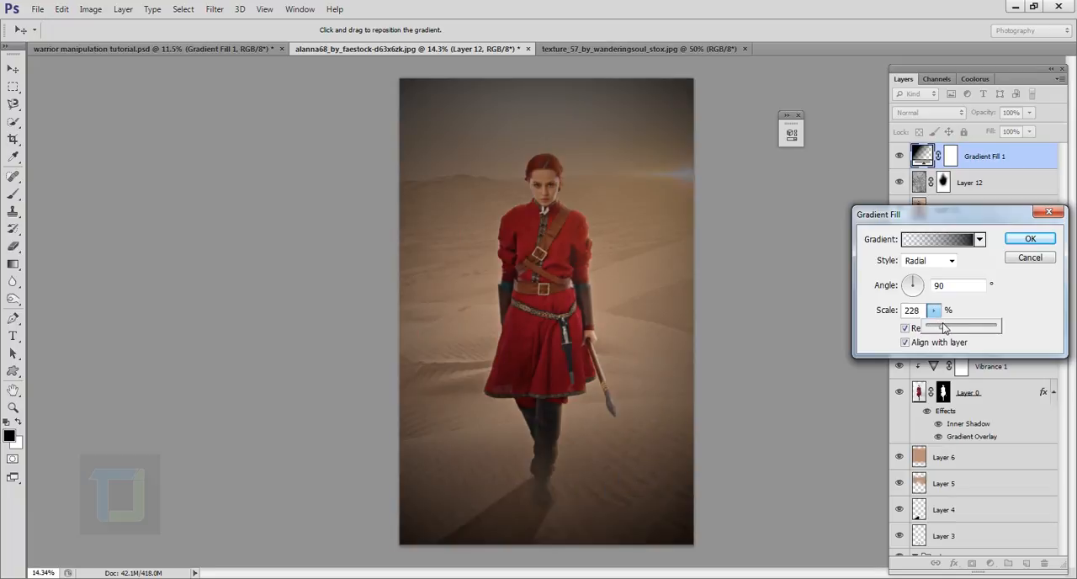
pyautogui.click(1028, 240)
# - Set the gradient fill layer's blend mode to Soft Light and compare the image with and without it
pyautogui.click(916, 116)
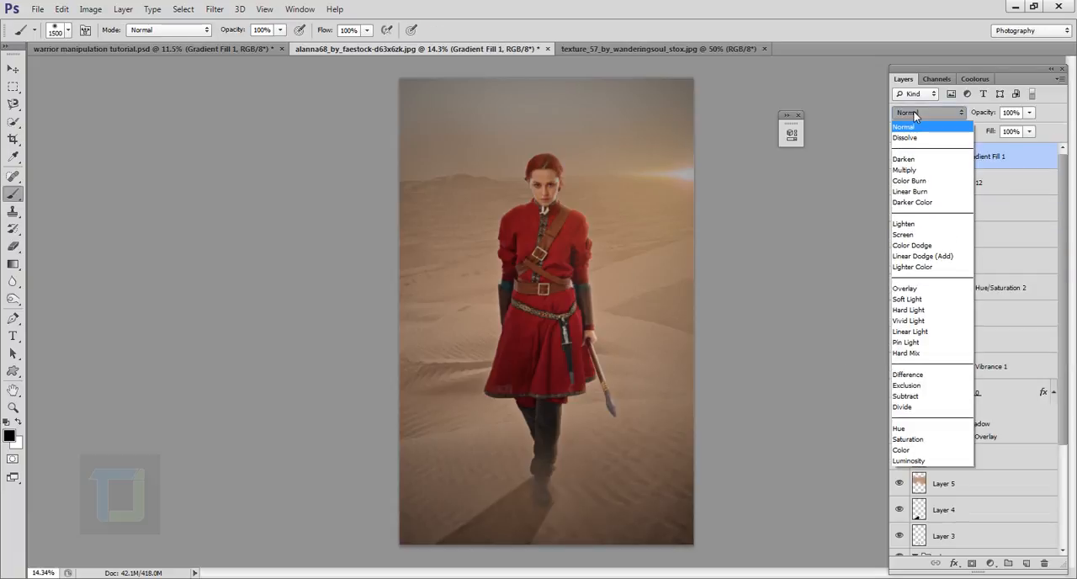
pyautogui.click(909, 299)
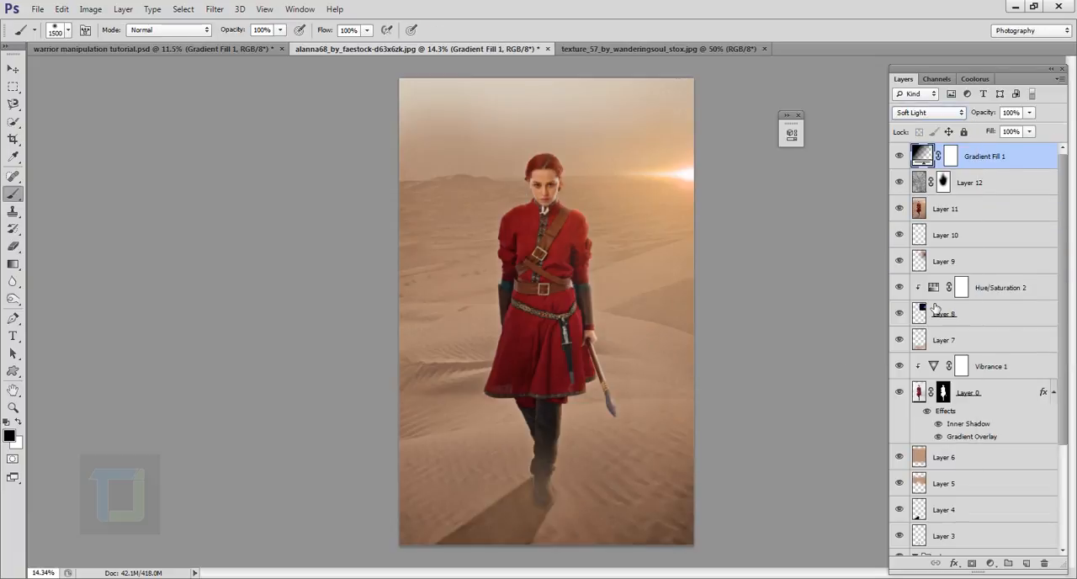
pyautogui.click(899, 156)
pyautogui.click(899, 156)
# - Paint the gradient fill layer's mask black over the woman with the 1500-pixel soft brush and check the effect
pyautogui.press('x')
pyautogui.click(956, 156)
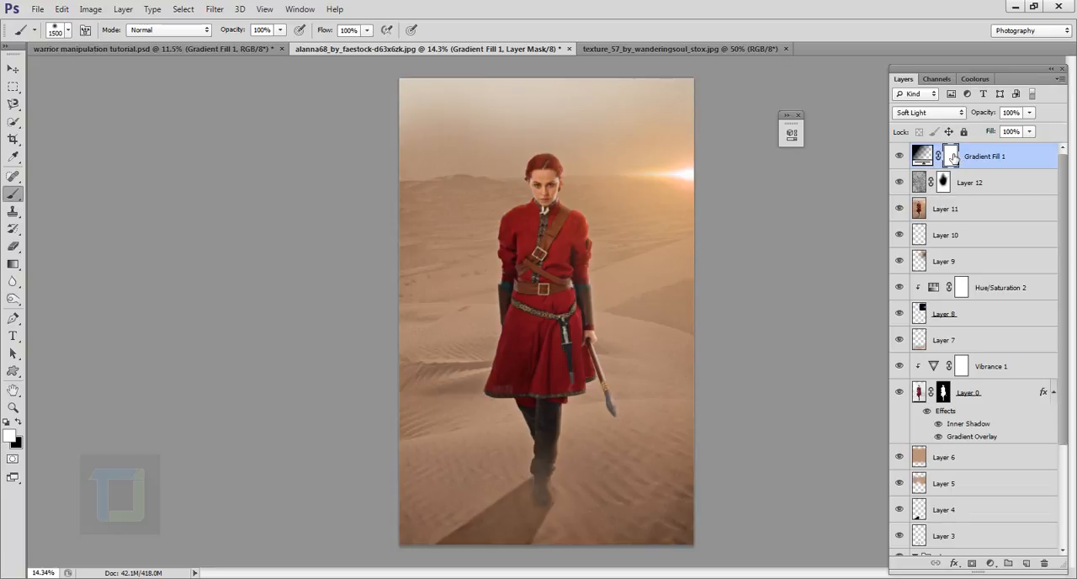
pyautogui.click(18, 426)
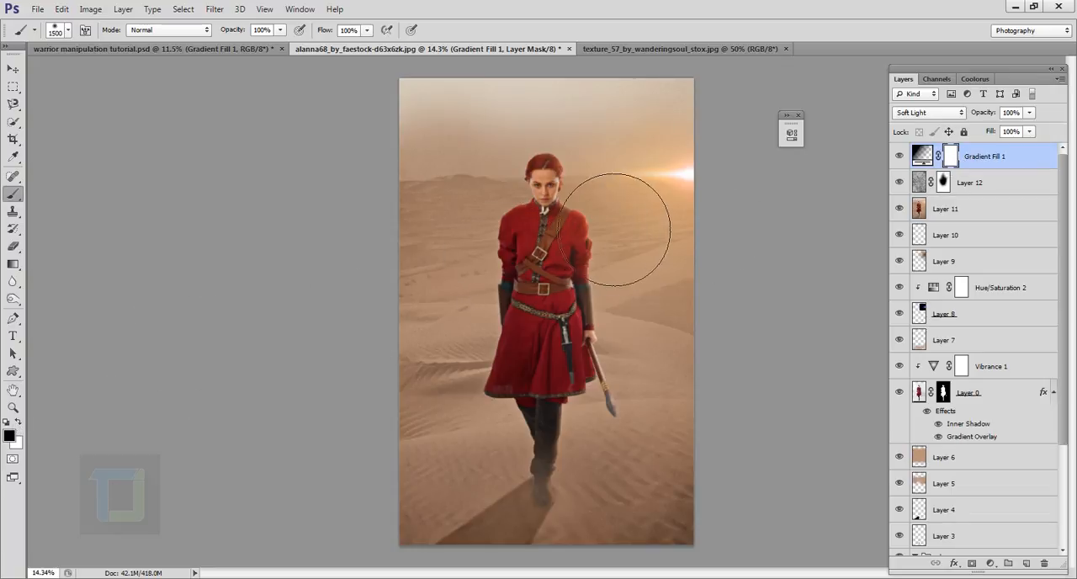
pyautogui.moveTo(596, 282)
pyautogui.mouseDown()
pyautogui.moveTo(585, 324)
pyautogui.moveTo(598, 352)
pyautogui.moveTo(581, 375)
pyautogui.moveTo(572, 421)
pyautogui.mouseUp()
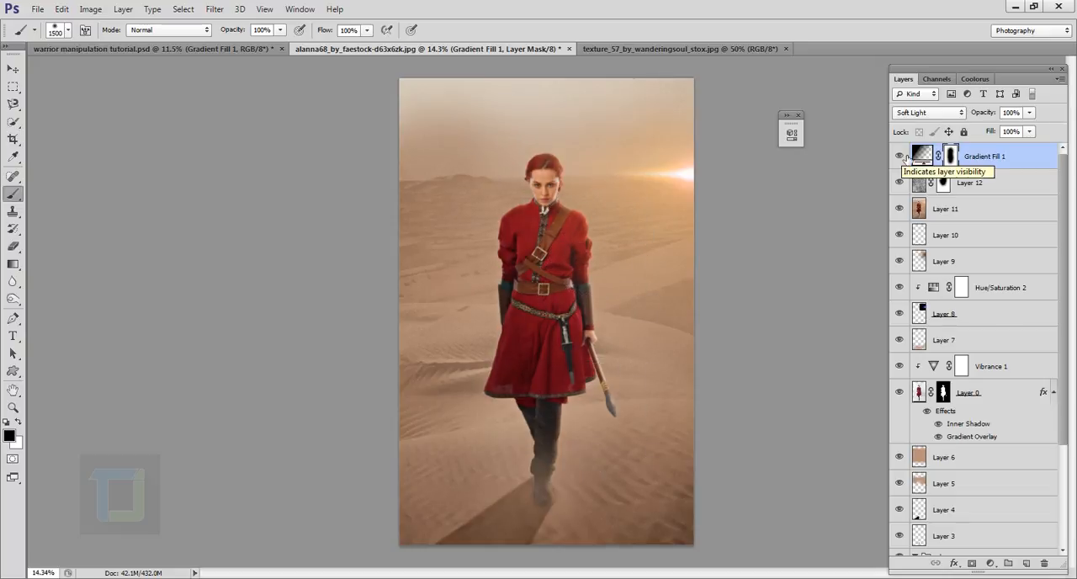
pyautogui.click(905, 158)
pyautogui.click(905, 157)
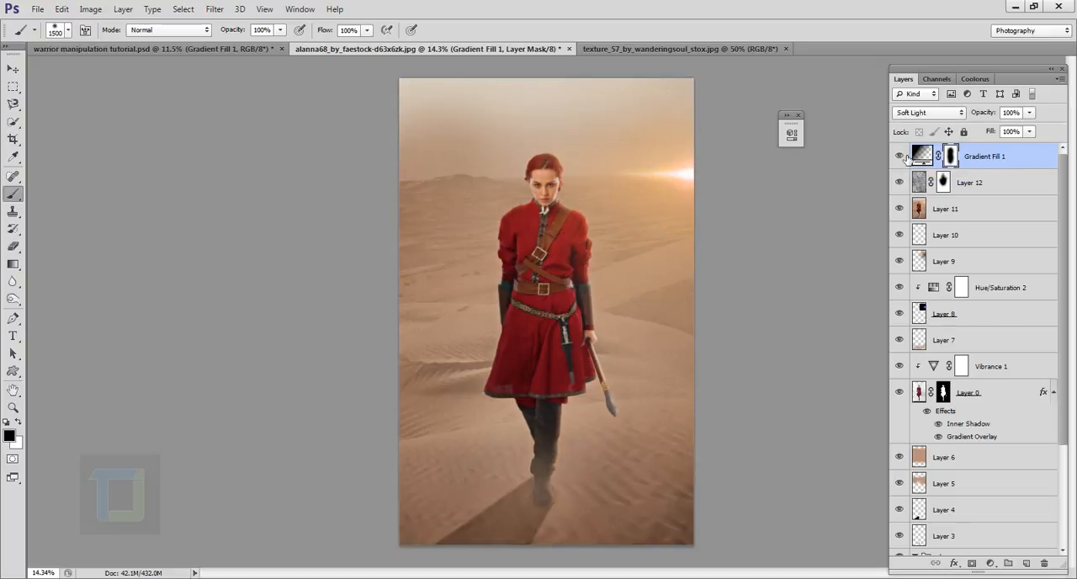
# - Compare the composite with the original photo by showing only the woman's layer unmasked and without effects, and restore the other layers' visibility
pyautogui.click(923, 155)
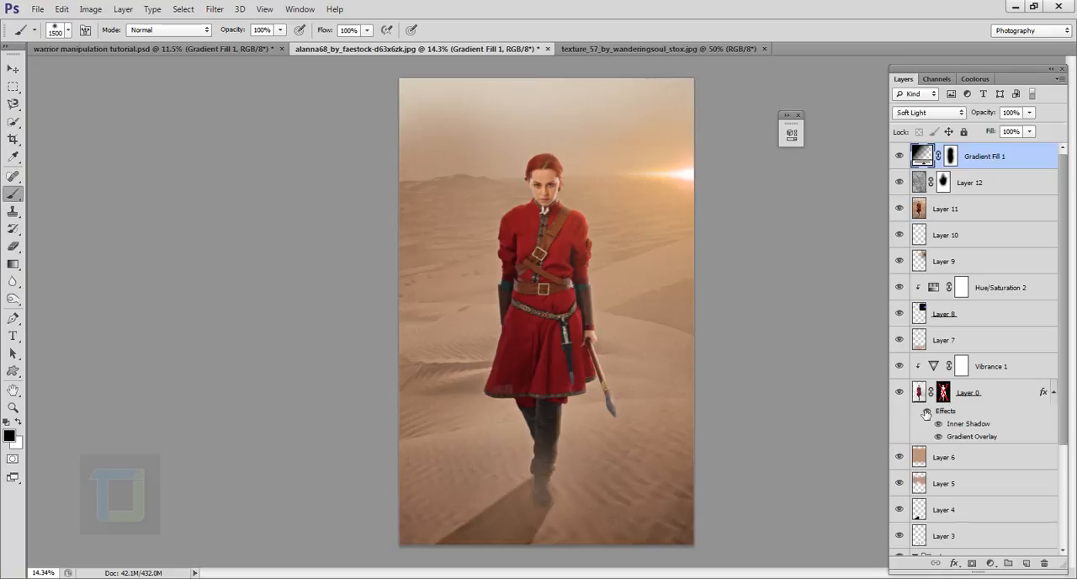
pyautogui.keyDown('alt'); pyautogui.click(900, 393); pyautogui.keyUp('alt')
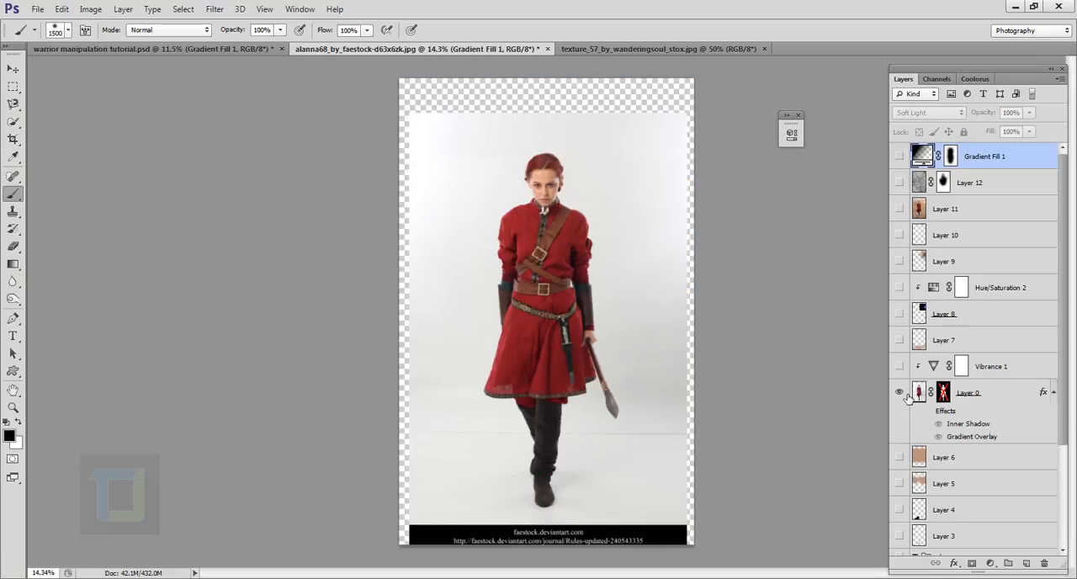
pyautogui.keyDown('alt'); pyautogui.click(907, 396); pyautogui.keyUp('alt')
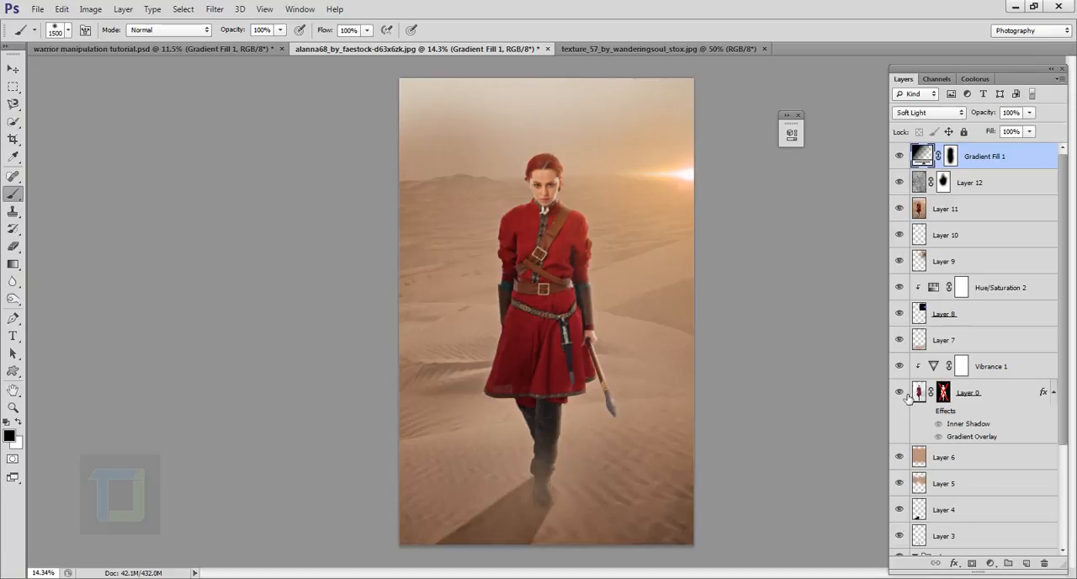